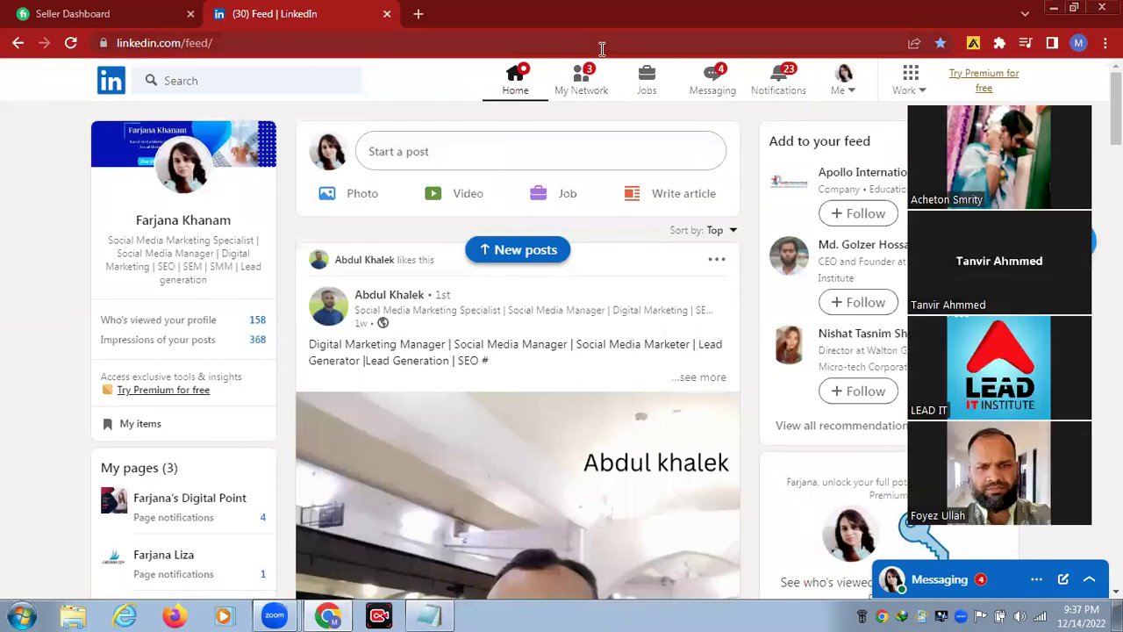
Accept all three pending connection invitations in the My Network section
{"action": "left_click", "coordinate": [925, 96]}
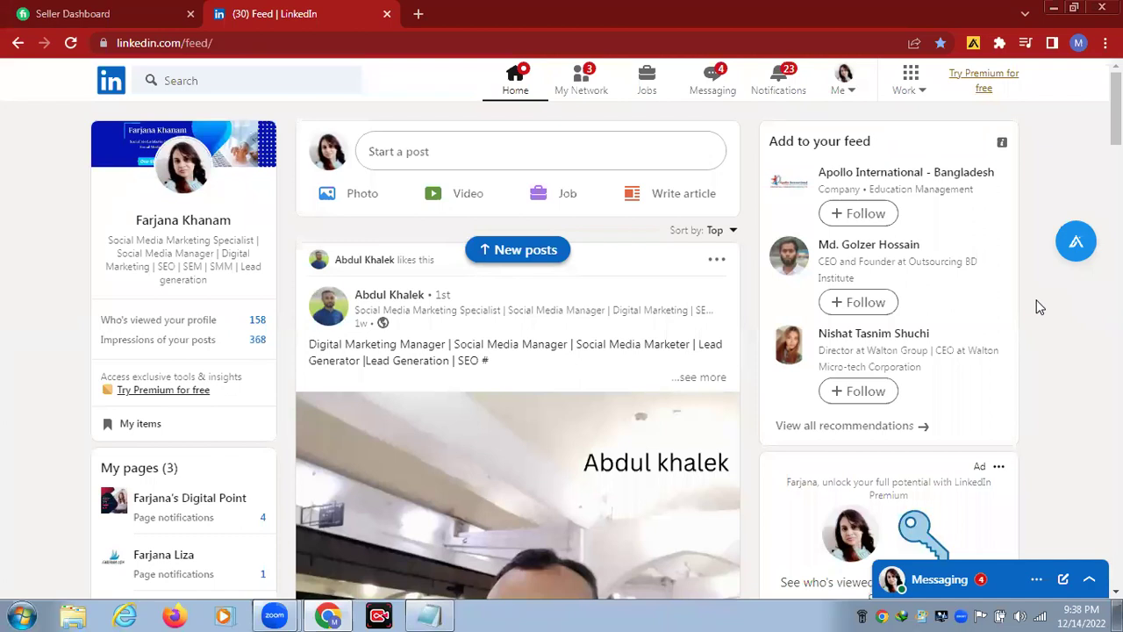
{"action": "left_click", "coordinate": [584, 89]}
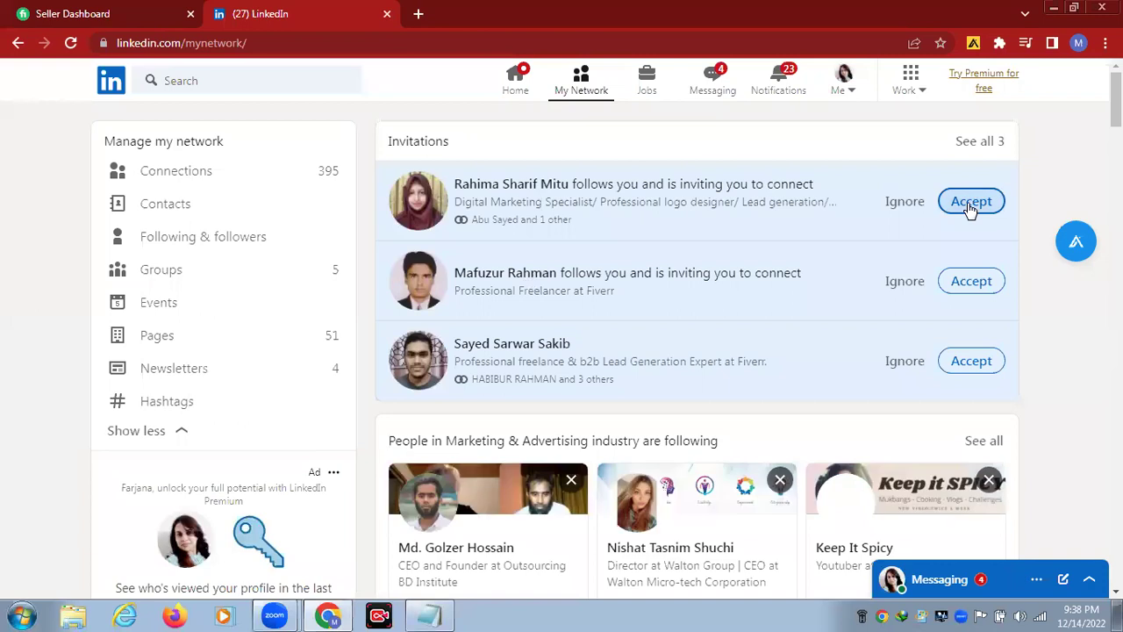
{"action": "left_click", "coordinate": [968, 203]}
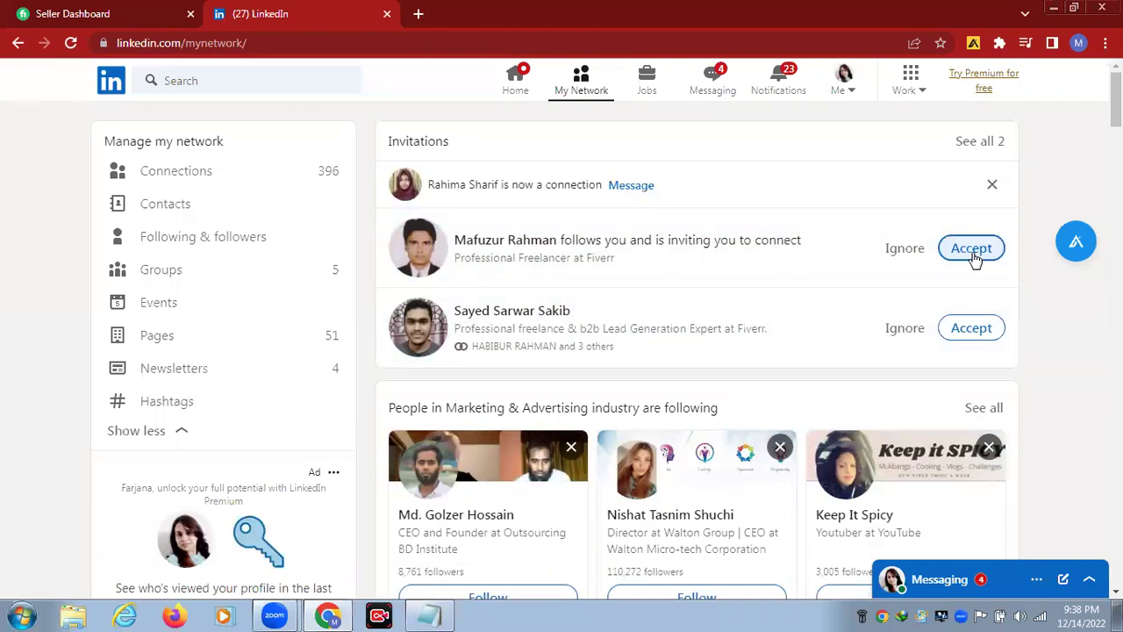
{"action": "left_click", "coordinate": [972, 250]}
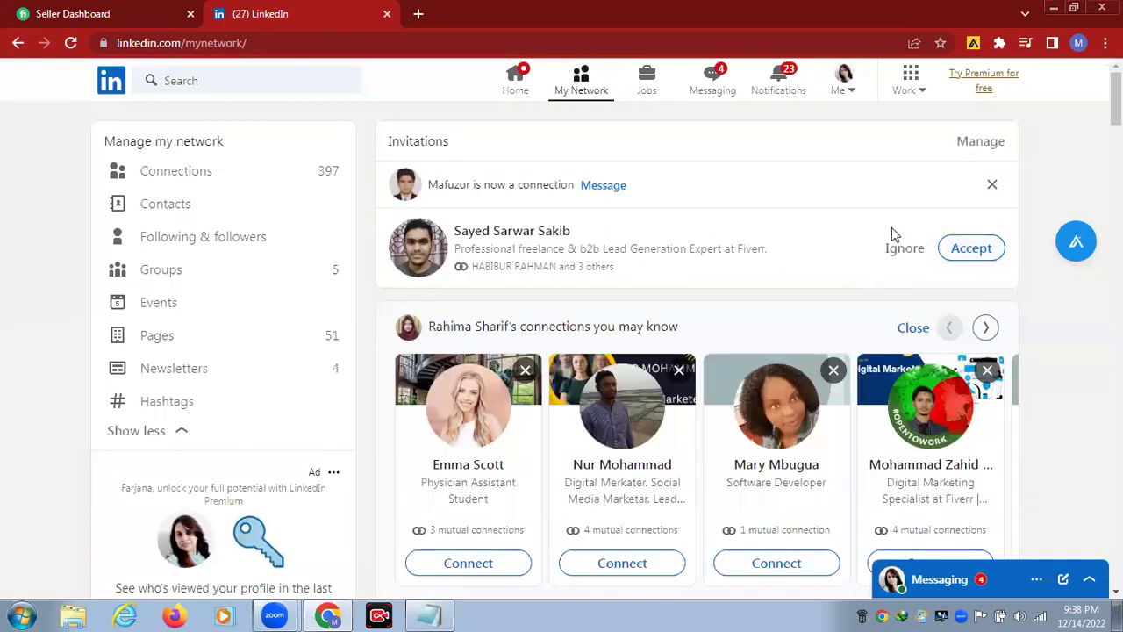
{"action": "left_click", "coordinate": [972, 250]}
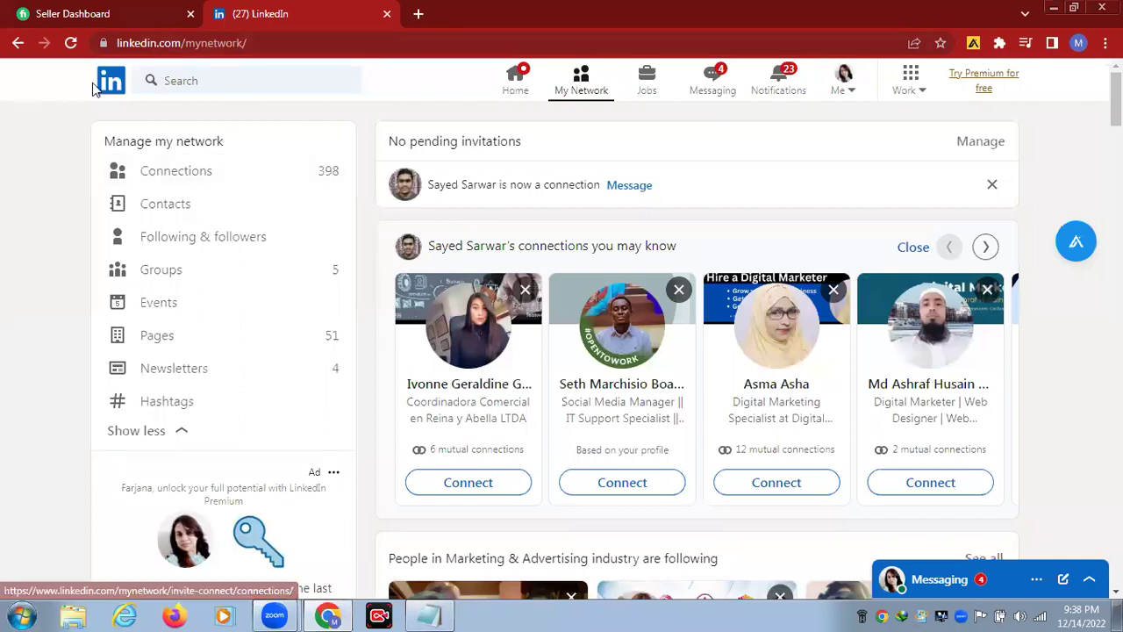
Search LinkedIn for "CEO" and limit the results to people
{"action": "left_click", "coordinate": [191, 78]}
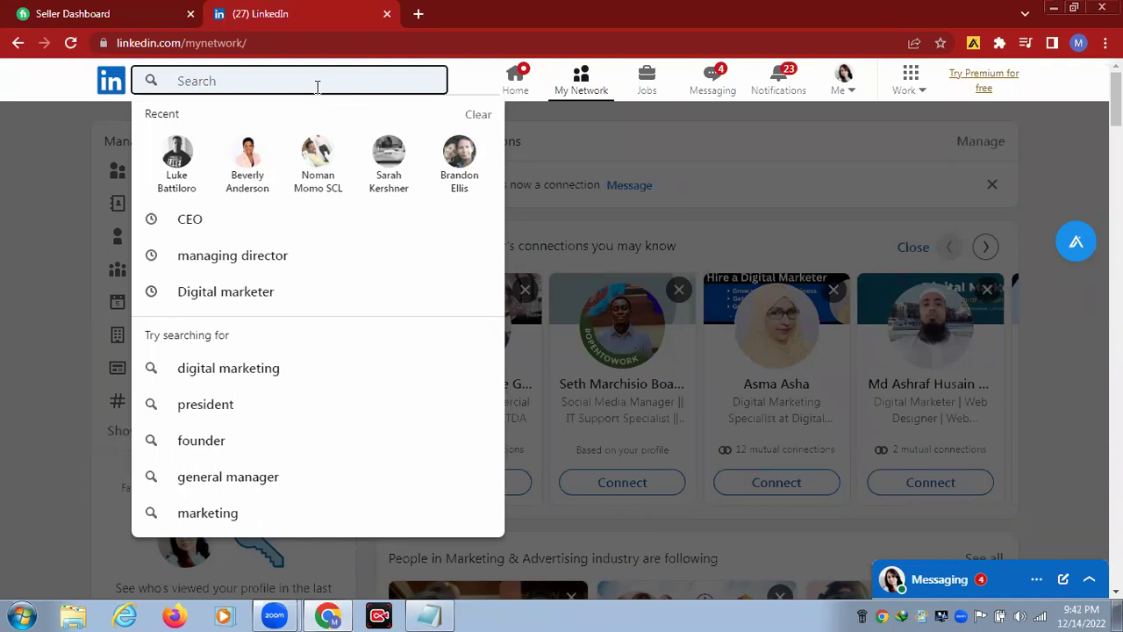
{"action": "type", "text": "CEO"}
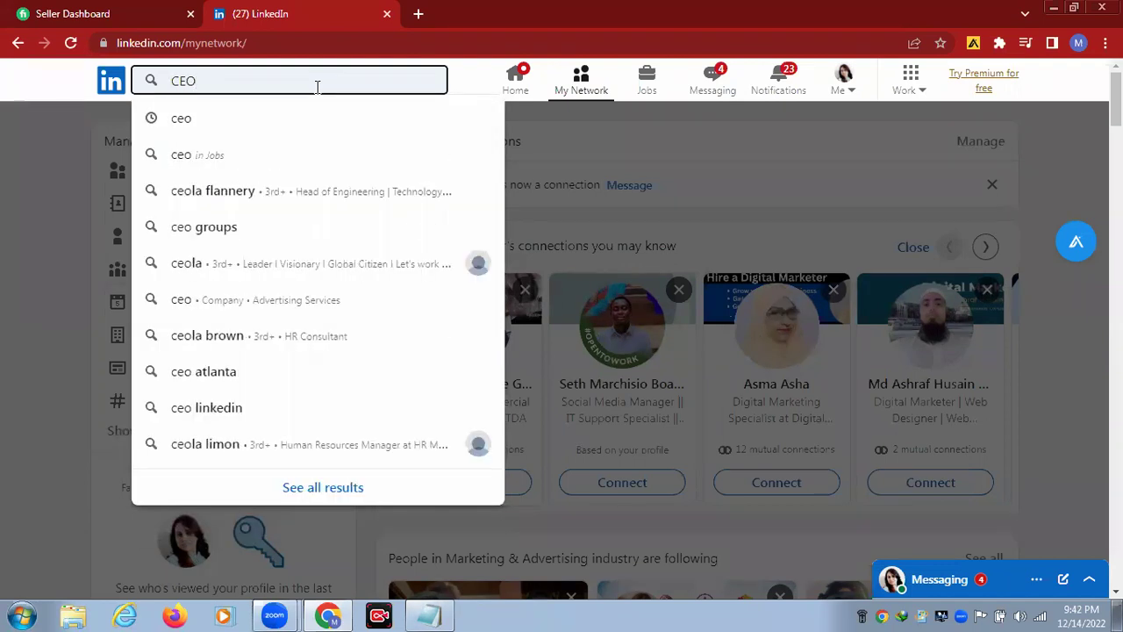
{"action": "key", "text": "Return"}
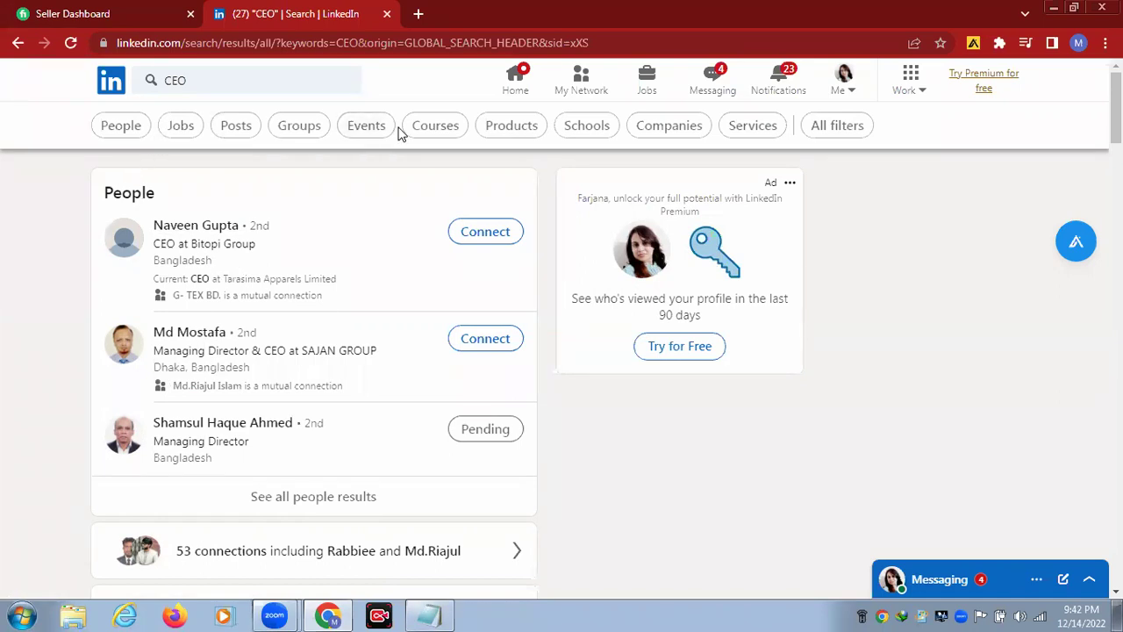
{"action": "left_click", "coordinate": [123, 126]}
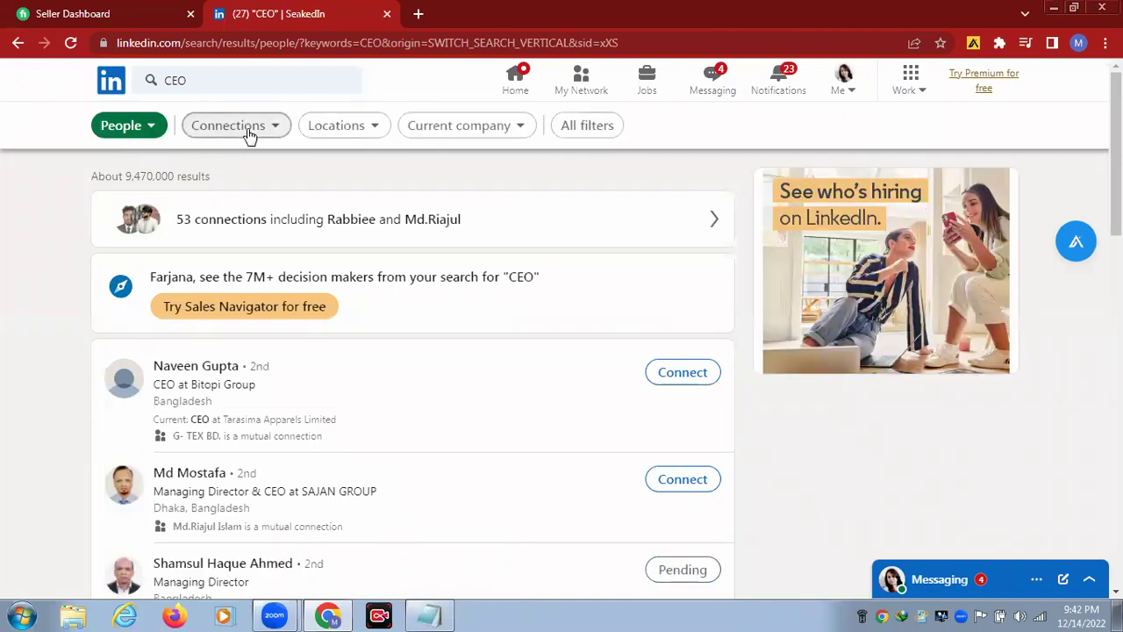
{"action": "left_click", "coordinate": [268, 129]}
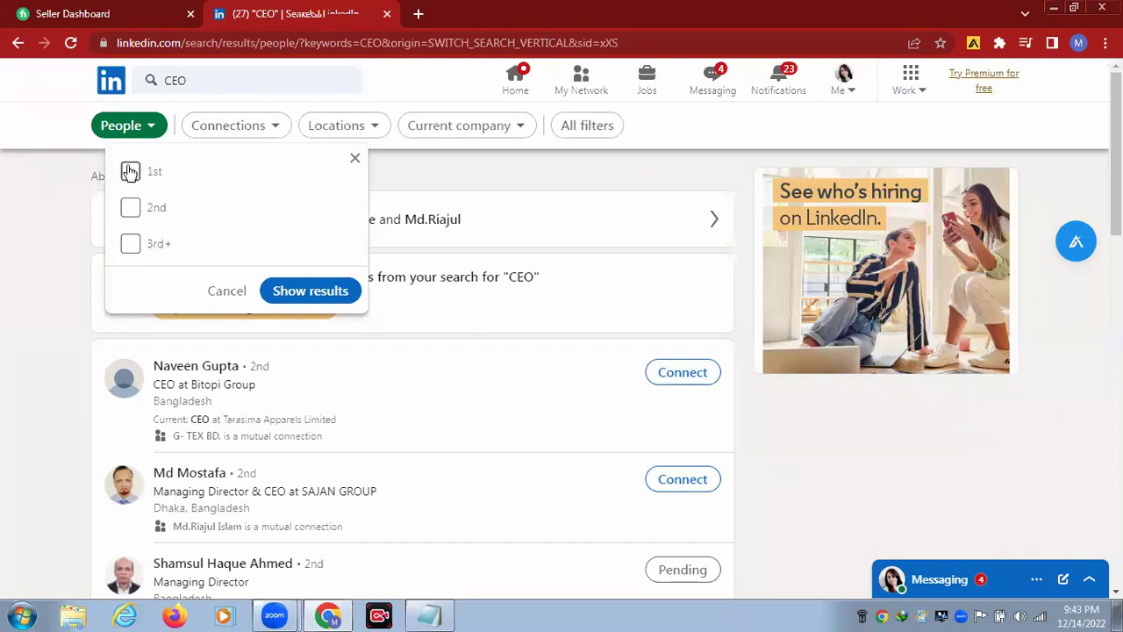
{"action": "left_click", "coordinate": [285, 297]}
{"action": "left_click", "coordinate": [219, 298]}
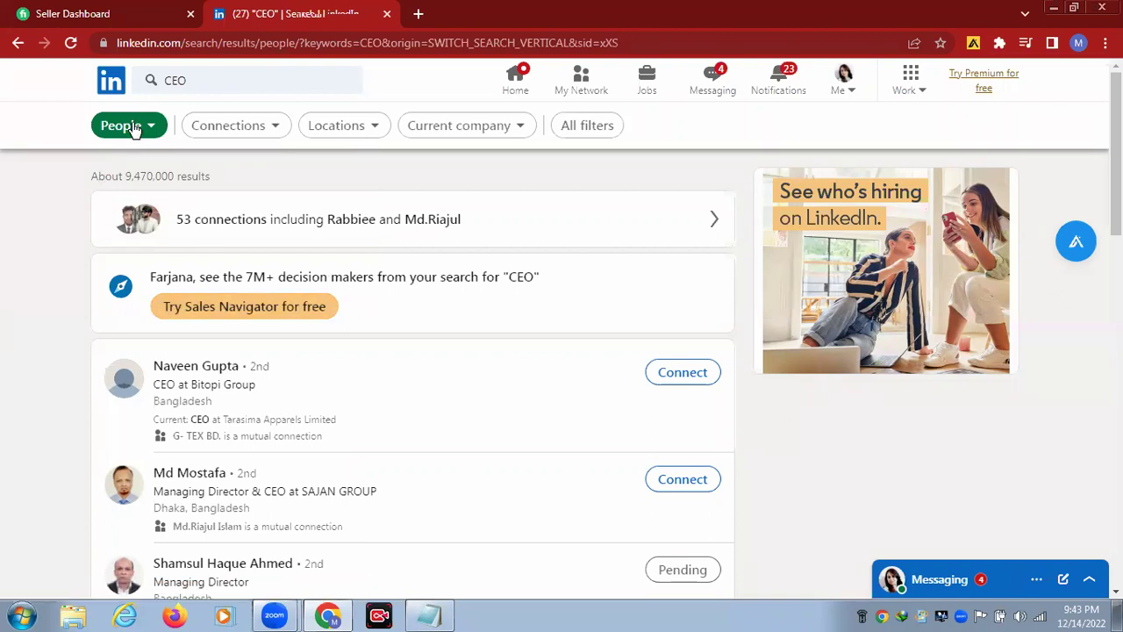
Filter the people results by the locations United States, California, Australia and Canada
{"action": "left_click", "coordinate": [372, 128]}
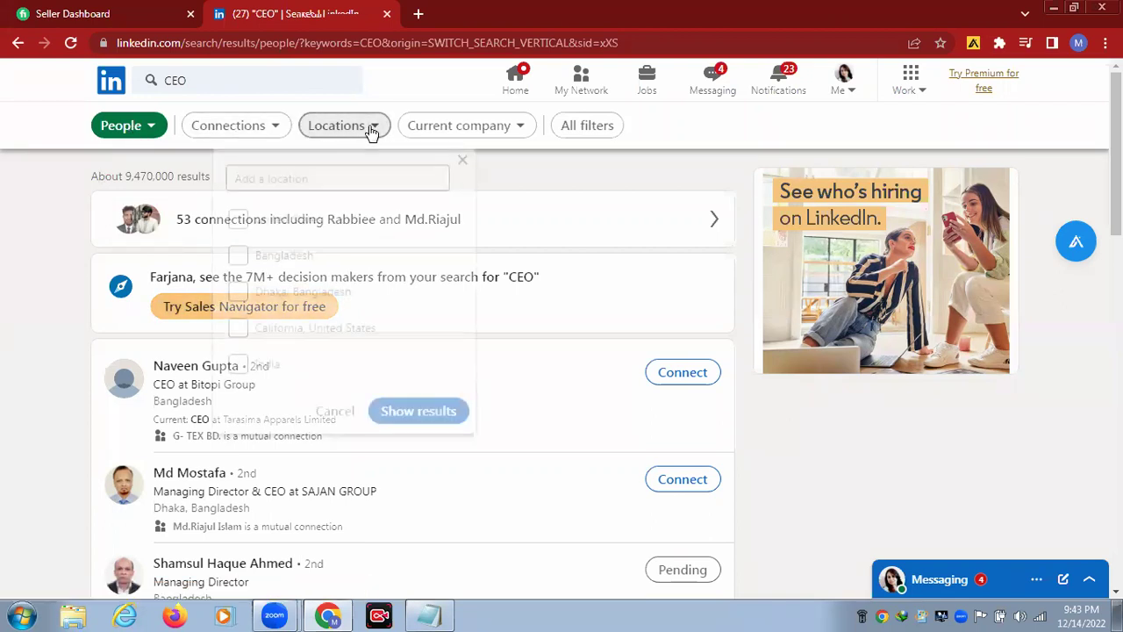
{"action": "left_click", "coordinate": [238, 219]}
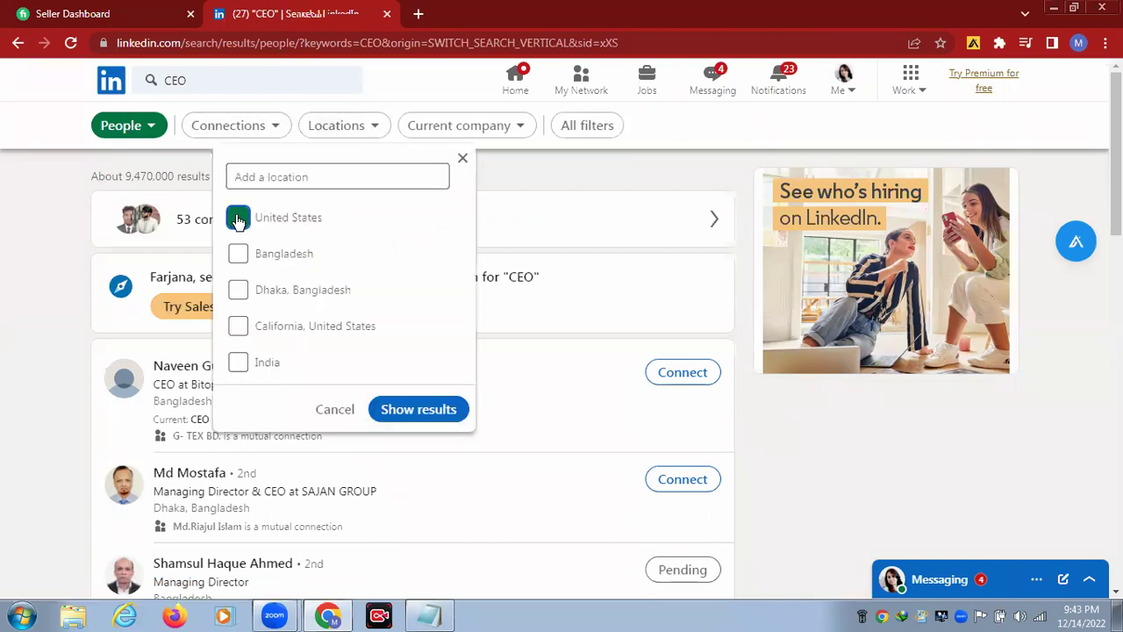
{"action": "left_click", "coordinate": [236, 329]}
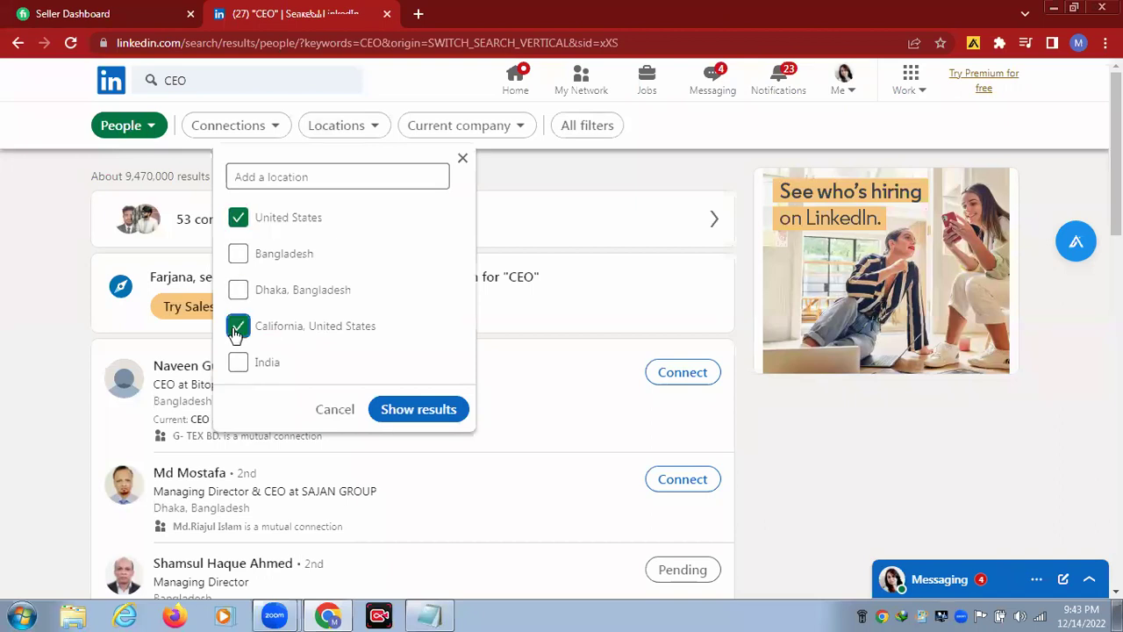
{"action": "left_click", "coordinate": [277, 173]}
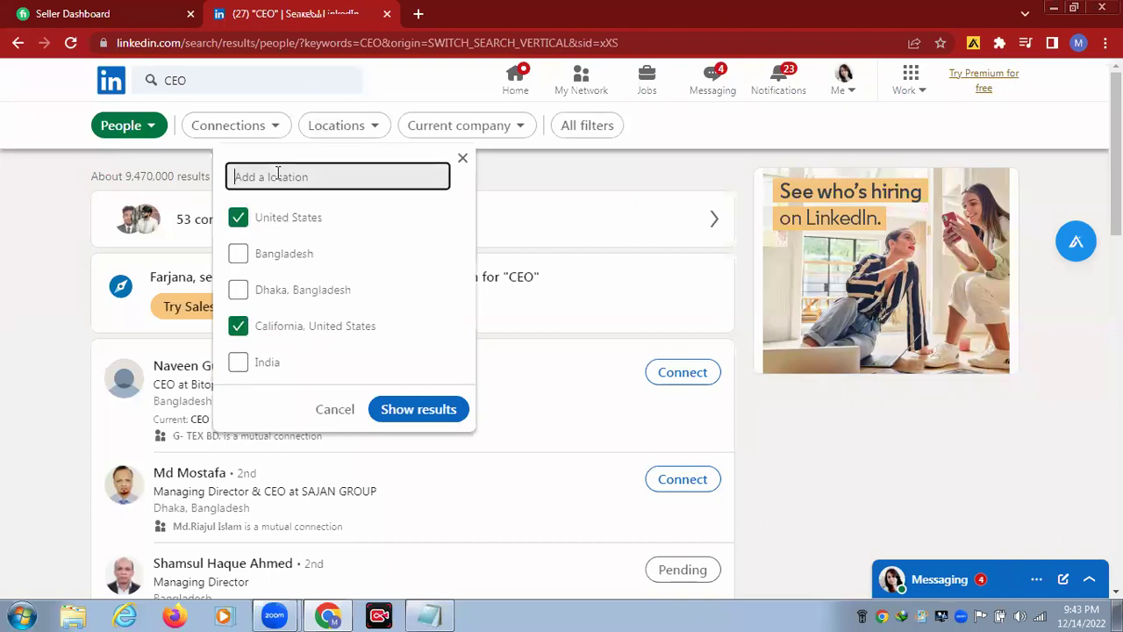
{"action": "type", "text": "Aus"}
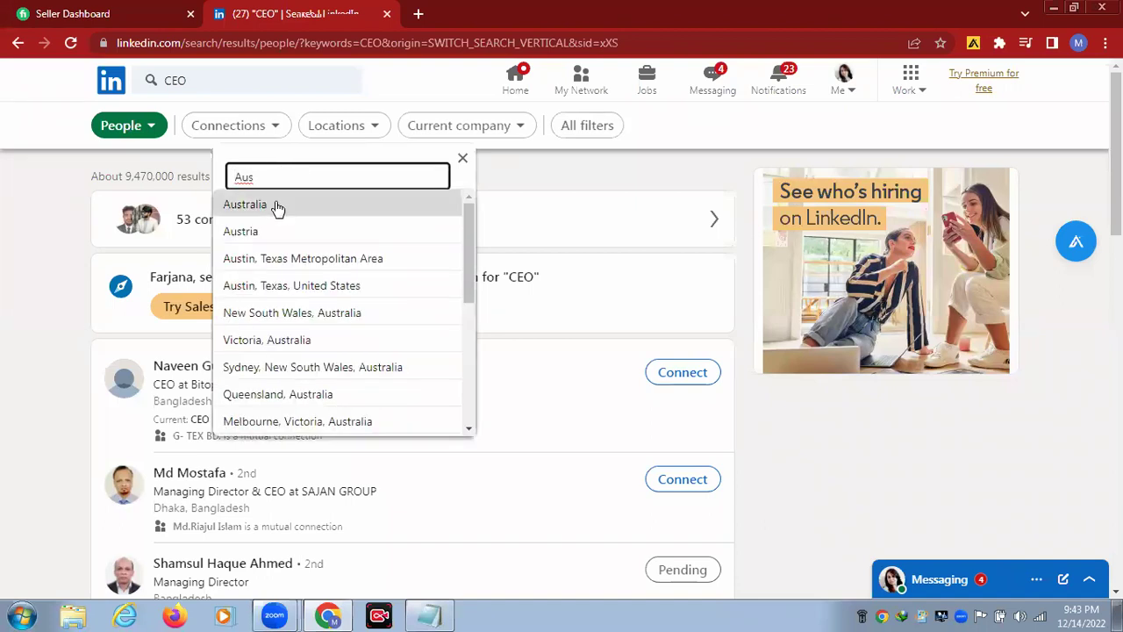
{"action": "left_click", "coordinate": [273, 205]}
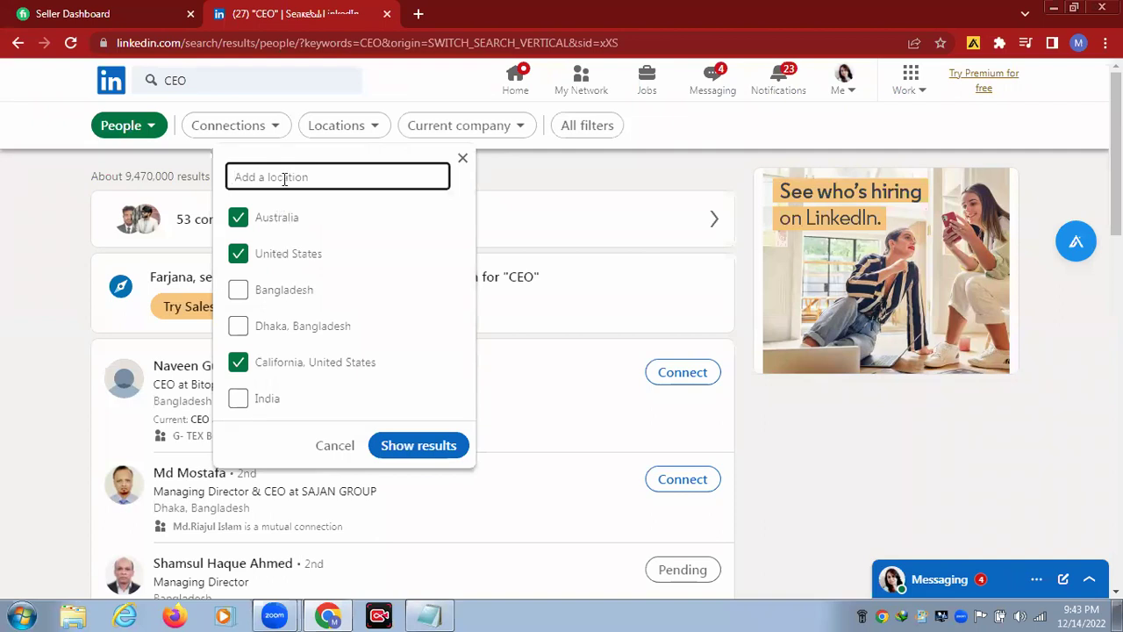
{"action": "type", "text": "Cana"}
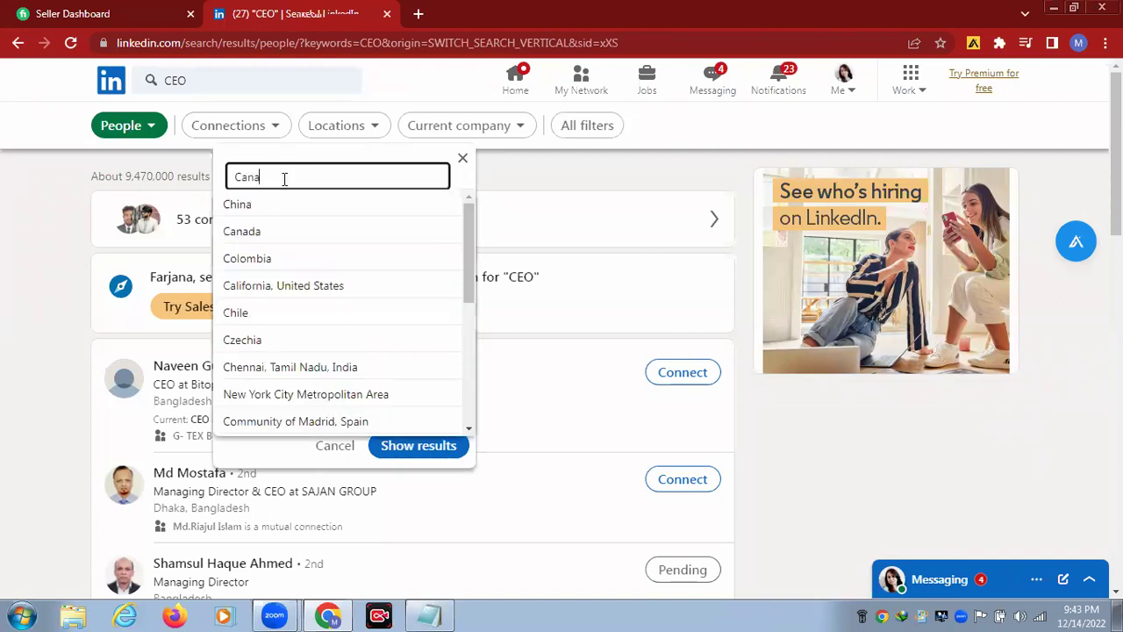
{"action": "type", "text": "da"}
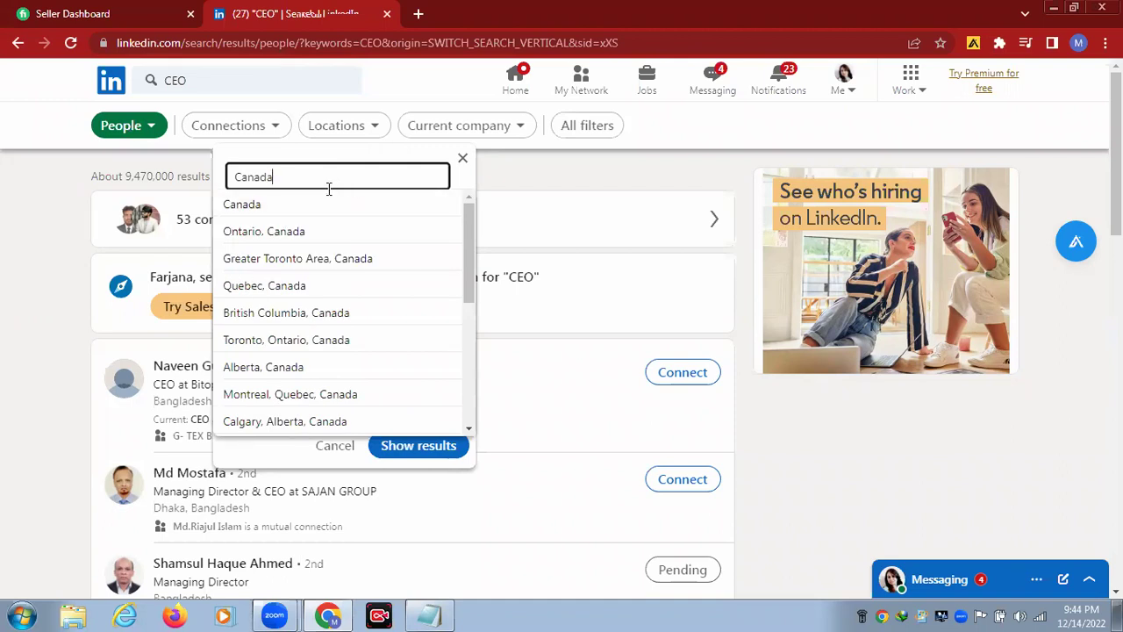
{"action": "left_click", "coordinate": [289, 207]}
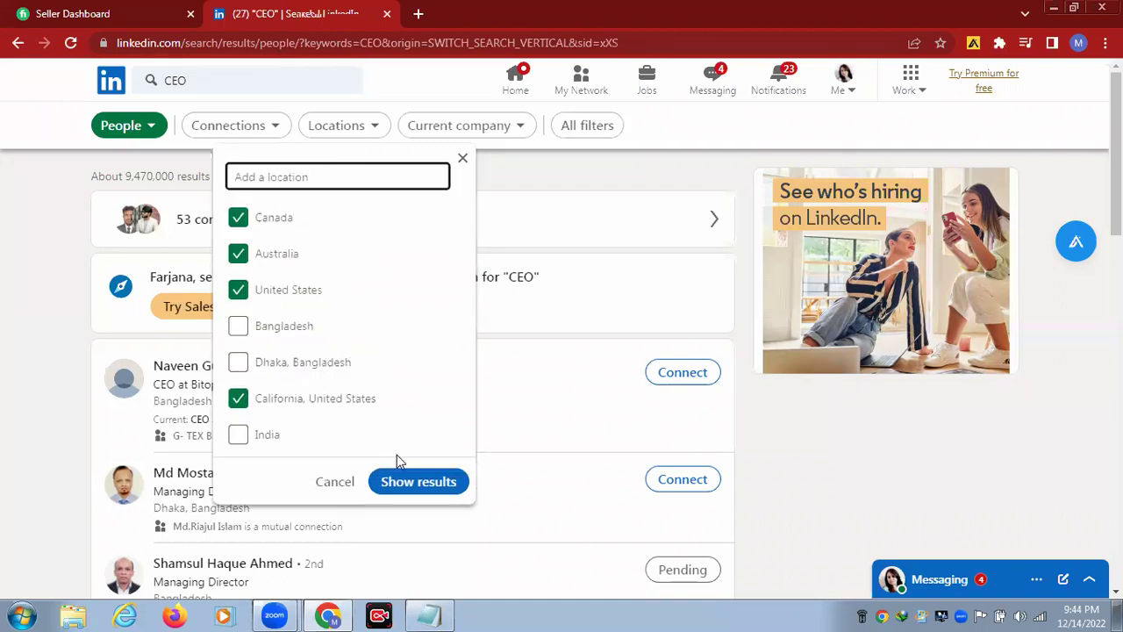
{"action": "left_click", "coordinate": [419, 485]}
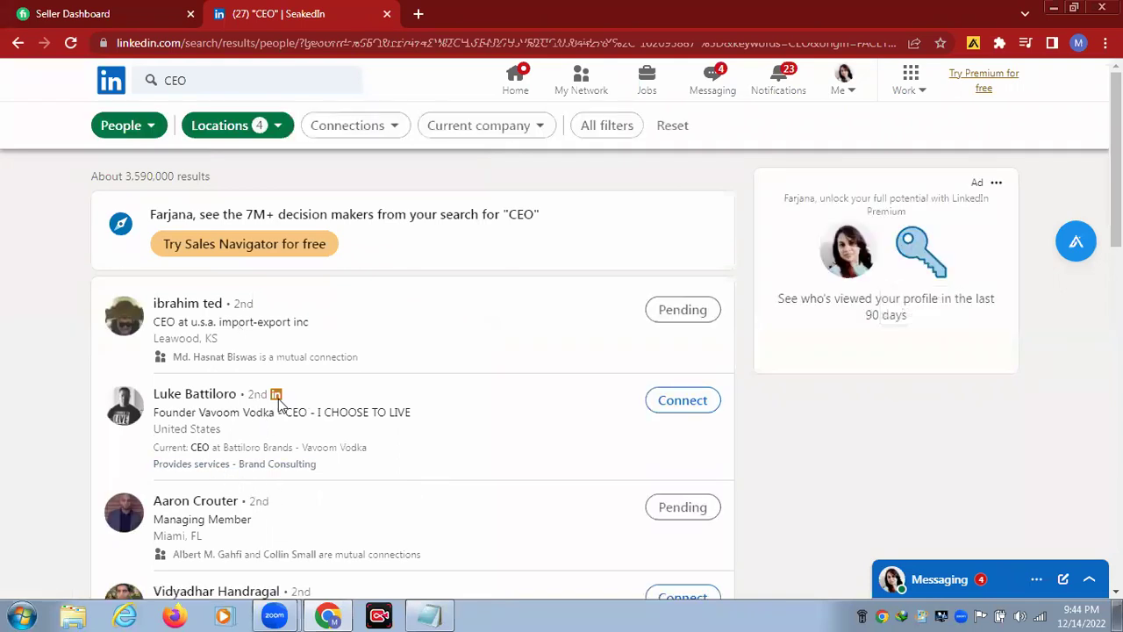
Look through the location-filtered CEO results and the choices offered by the current company filter
{"action": "scroll", "coordinate": [274, 400], "scroll_direction": "down", "scroll_amount": 2}
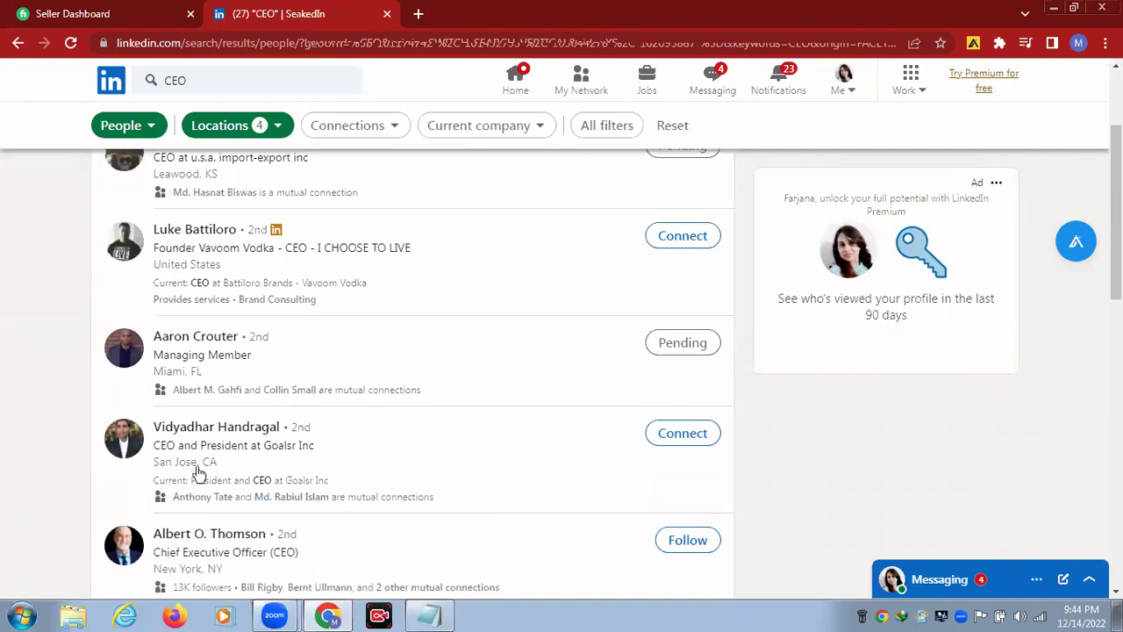
{"action": "scroll", "coordinate": [218, 381], "scroll_direction": "up", "scroll_amount": 2}
{"action": "scroll", "coordinate": [218, 378], "scroll_direction": "down", "scroll_amount": 2}
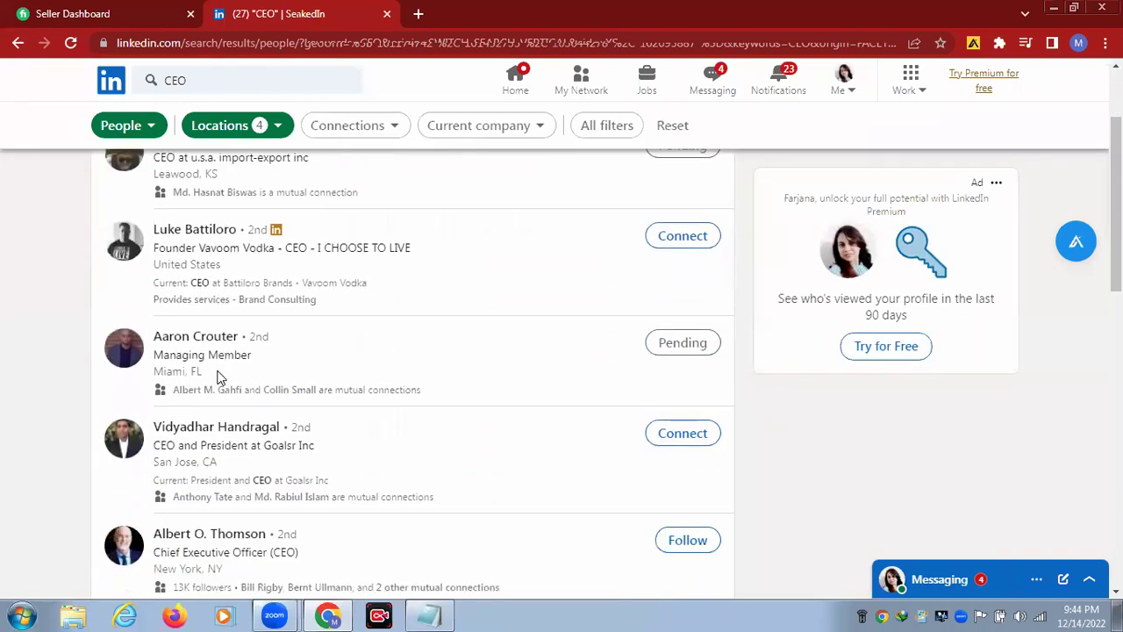
{"action": "scroll", "coordinate": [220, 373], "scroll_direction": "up", "scroll_amount": 2}
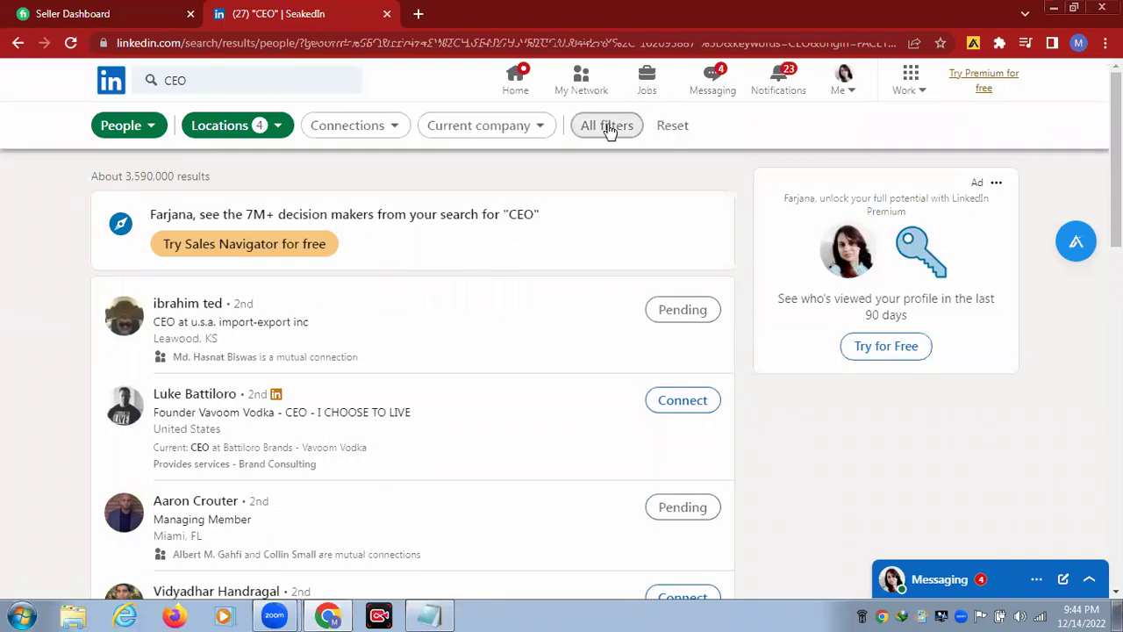
{"action": "left_click", "coordinate": [528, 131]}
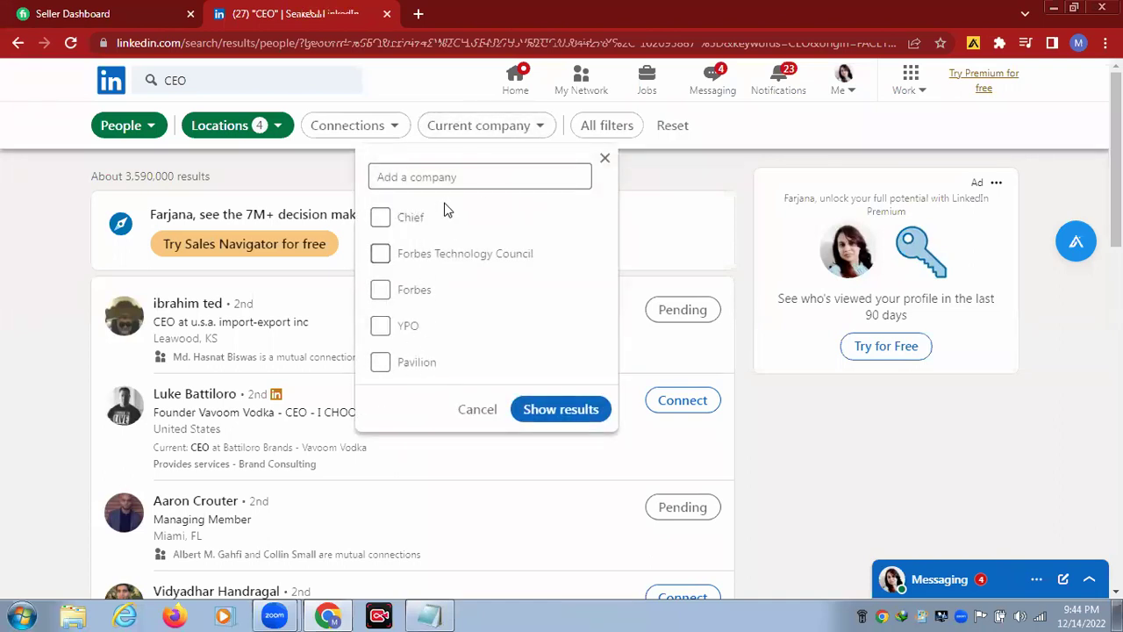
{"action": "left_click", "coordinate": [605, 159]}
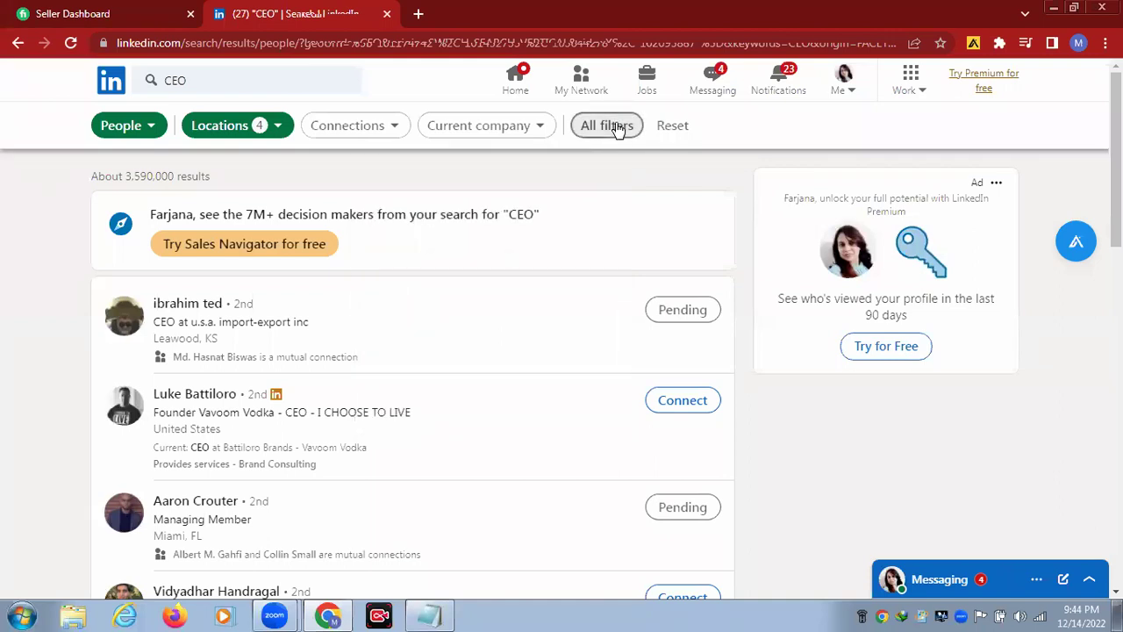
Review the complete set of people filters, from connections and locations through to services and keywords, without applying any
{"action": "left_click", "coordinate": [614, 126]}
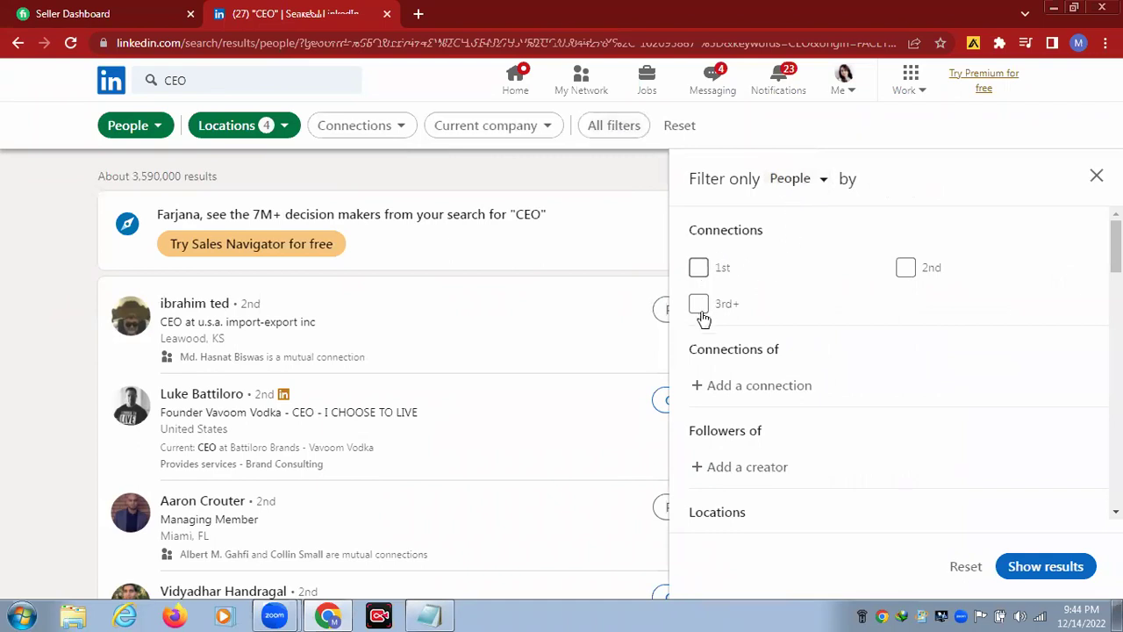
{"action": "scroll", "coordinate": [1010, 283], "scroll_direction": "down", "scroll_amount": 2}
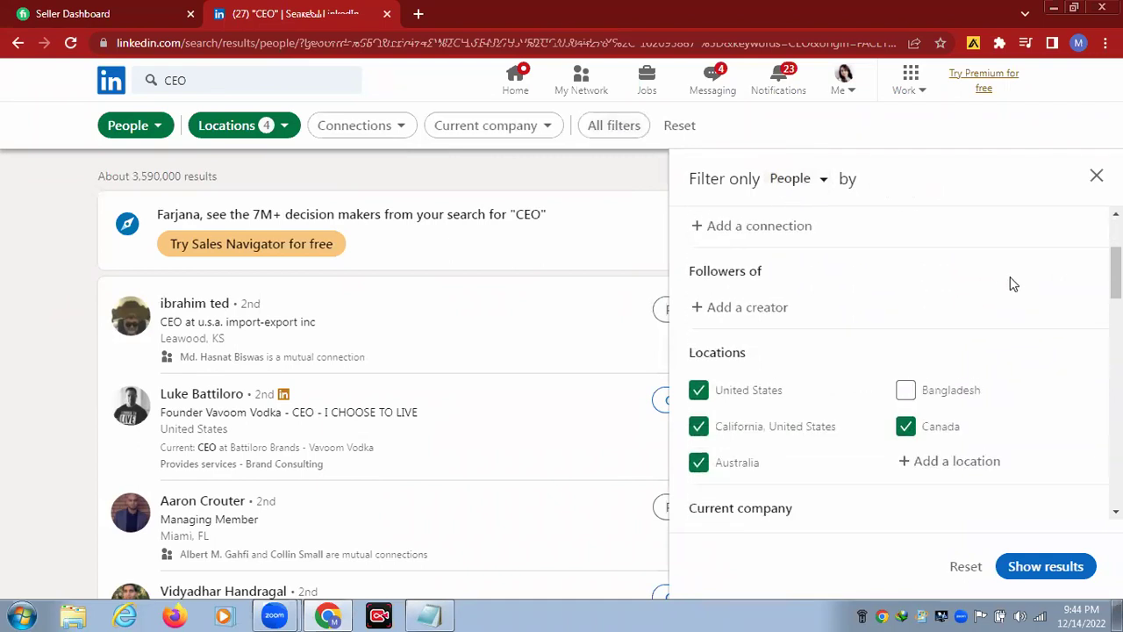
{"action": "scroll", "coordinate": [1000, 285], "scroll_direction": "down", "scroll_amount": 2}
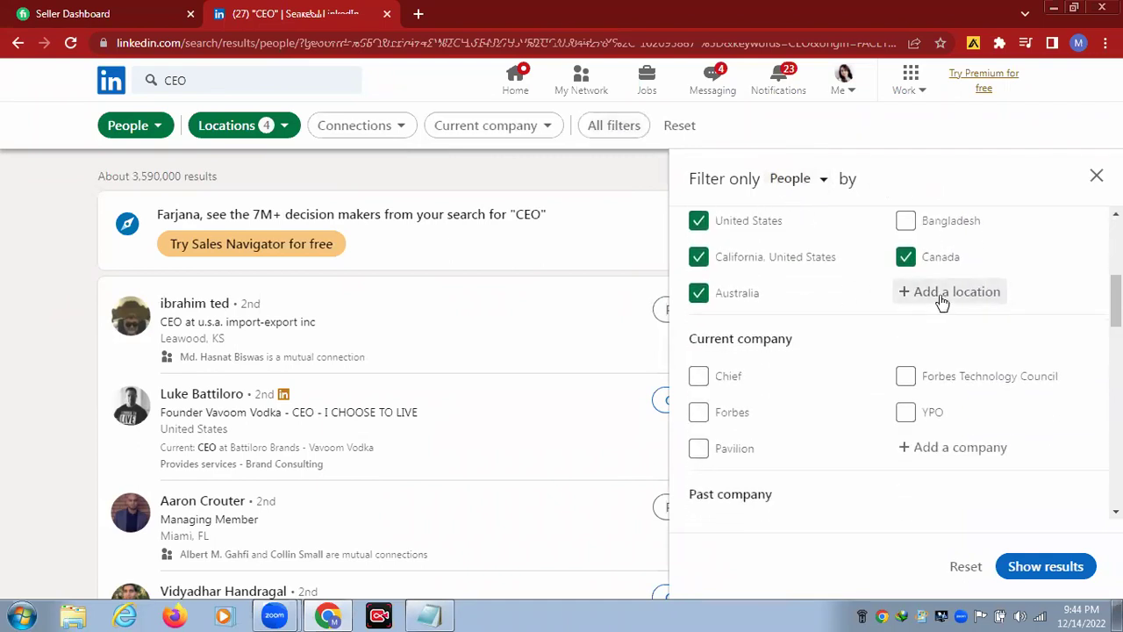
{"action": "scroll", "coordinate": [942, 302], "scroll_direction": "down", "scroll_amount": 3}
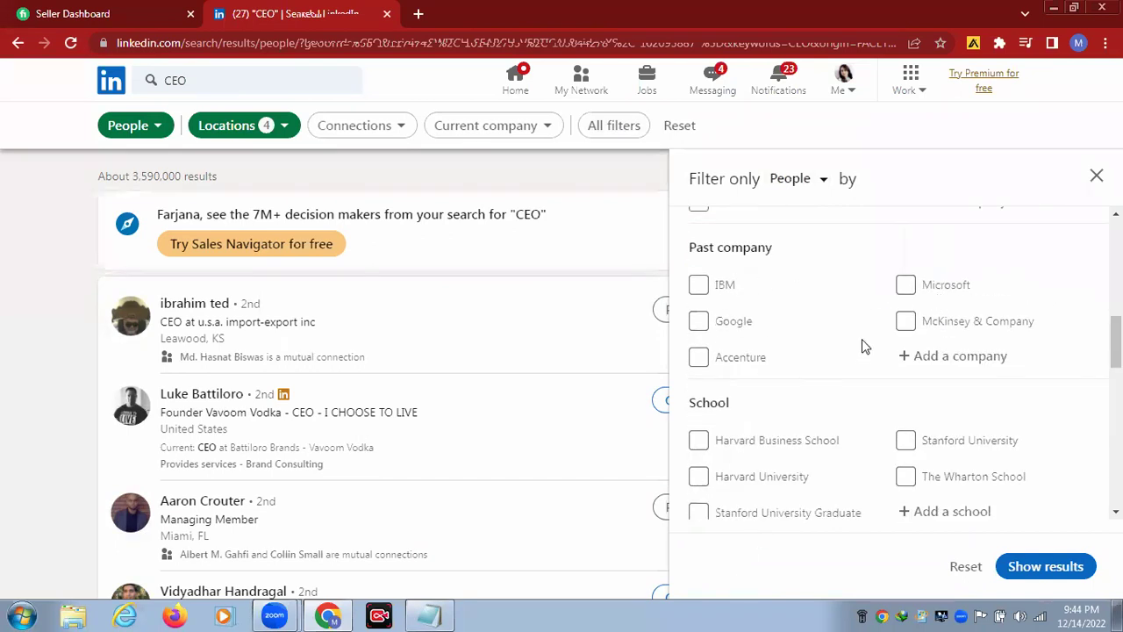
{"action": "scroll", "coordinate": [1018, 369], "scroll_direction": "down", "scroll_amount": 3}
{"action": "scroll", "coordinate": [938, 356], "scroll_direction": "down", "scroll_amount": 2}
{"action": "scroll", "coordinate": [938, 357], "scroll_direction": "down", "scroll_amount": 5}
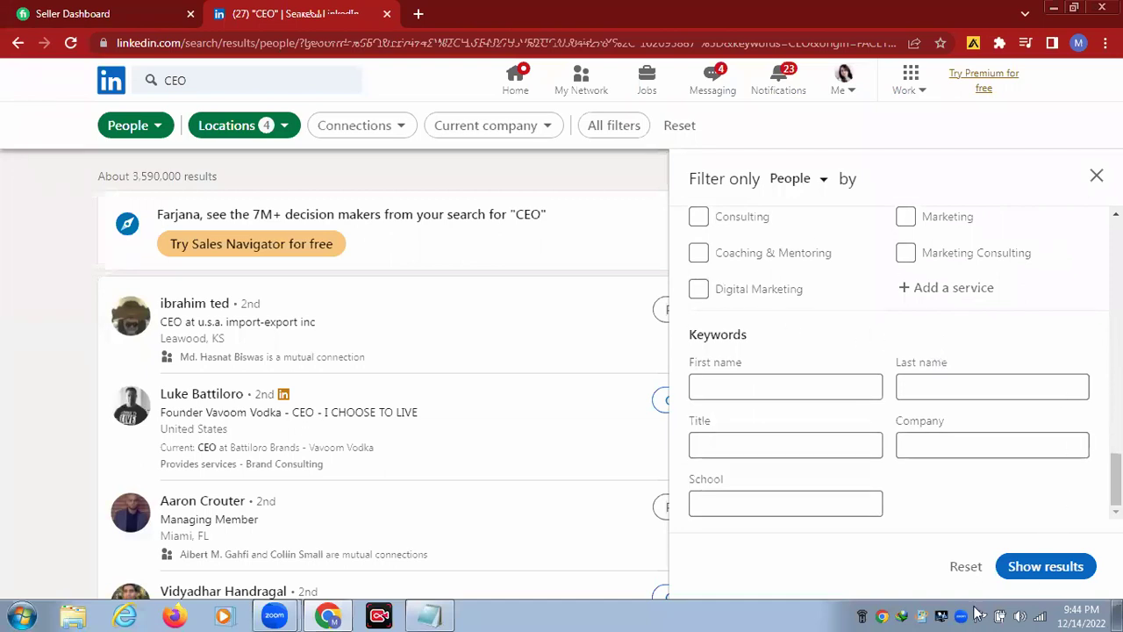
{"action": "left_click", "coordinate": [608, 176]}
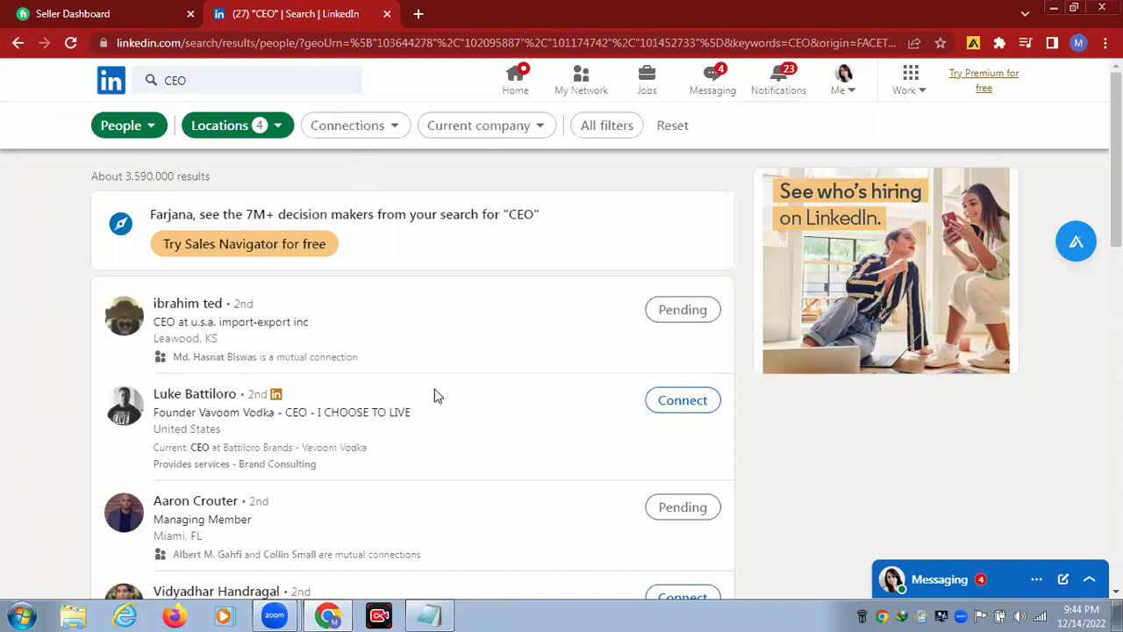
Send a connection invitation without a note to the founder and CEO of Vavoom Vodka
{"action": "scroll", "coordinate": [455, 424], "scroll_direction": "down", "scroll_amount": 1}
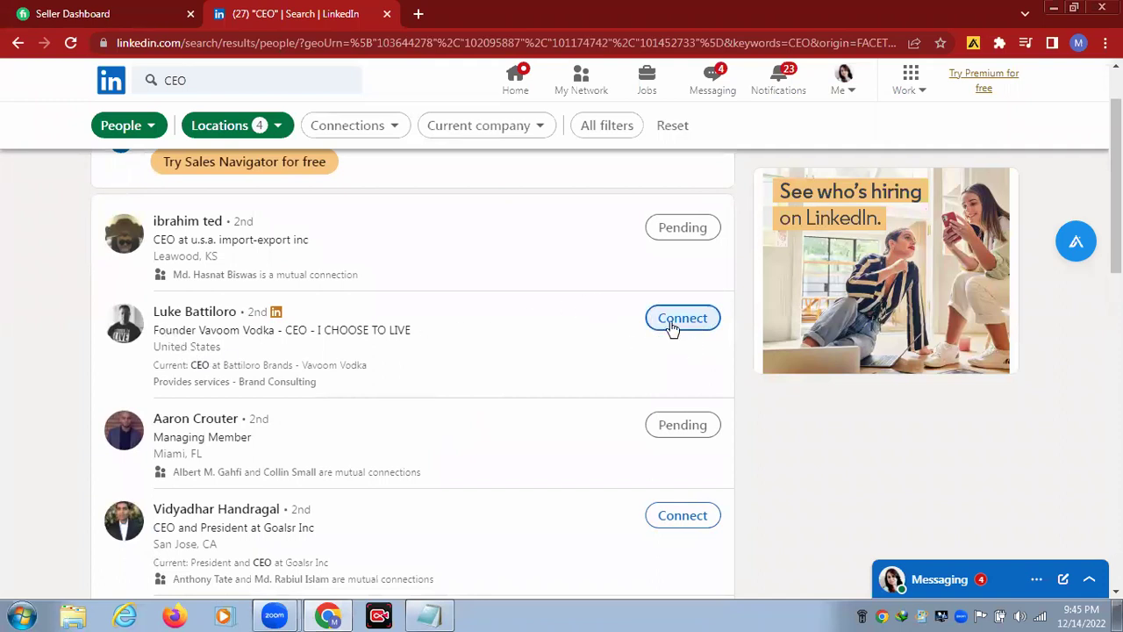
{"action": "left_click", "coordinate": [702, 329]}
{"action": "left_click", "coordinate": [681, 323]}
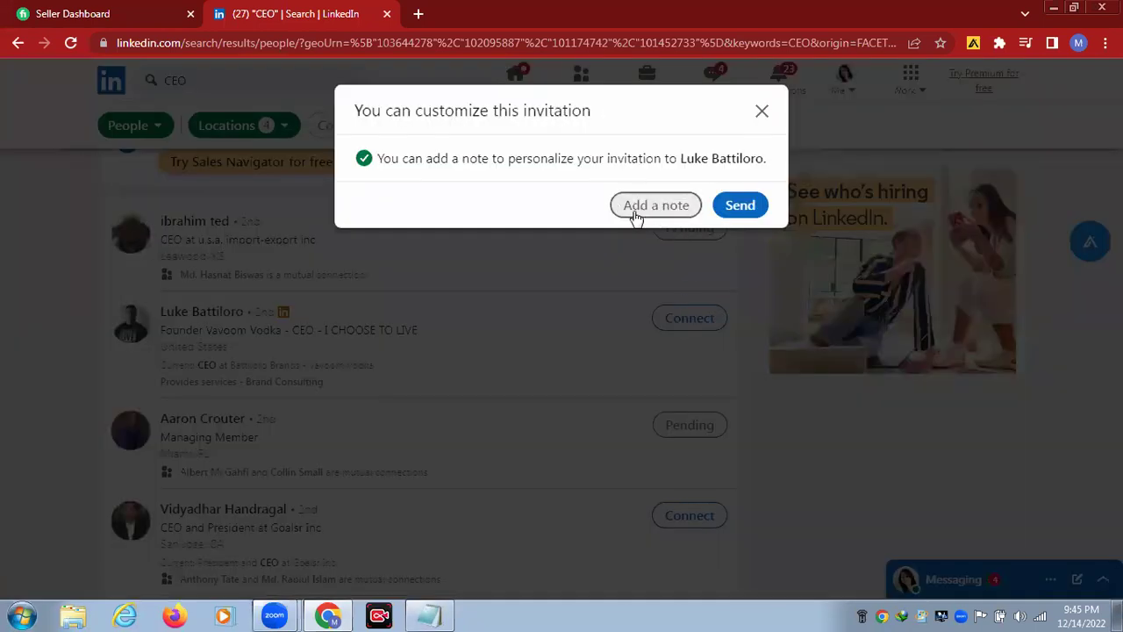
{"action": "left_click", "coordinate": [739, 207]}
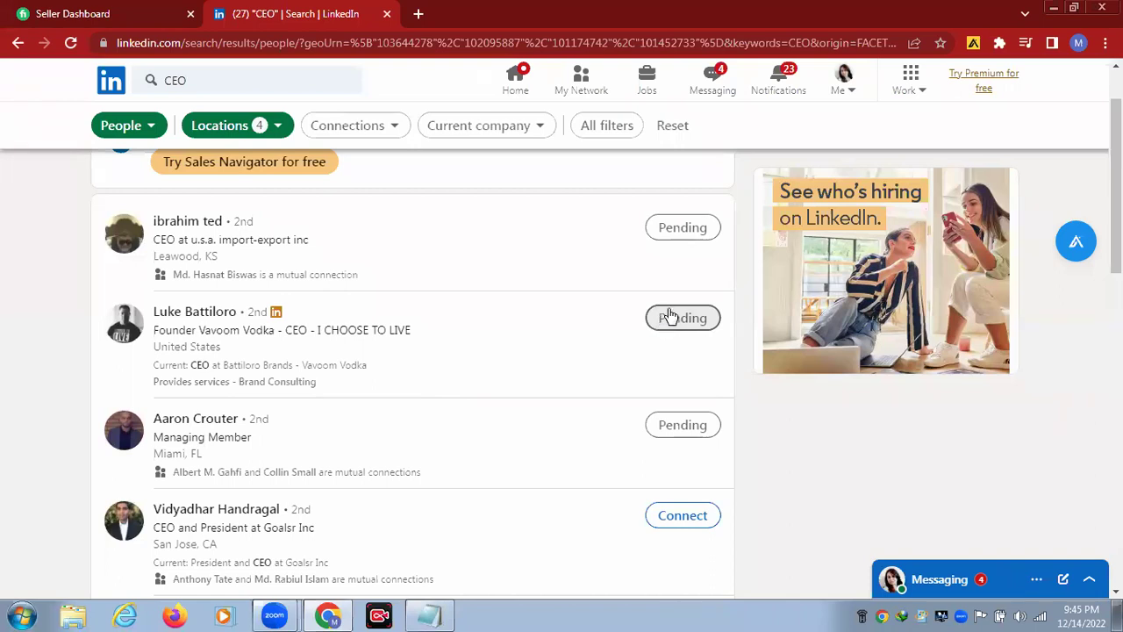
Begin an invitation note to the CEO and President of Goalsr Inc, greeting them and introducing the sender as a Digital Marketer and Freelancer
{"action": "scroll", "coordinate": [657, 326], "scroll_direction": "down", "scroll_amount": 3}
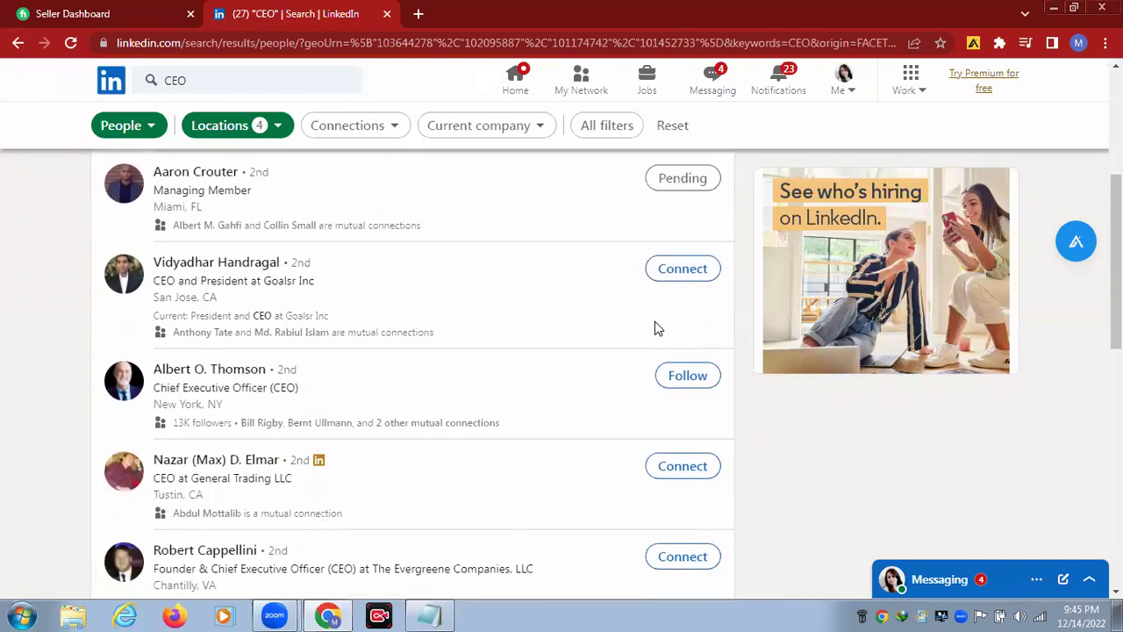
{"action": "left_click", "coordinate": [688, 273]}
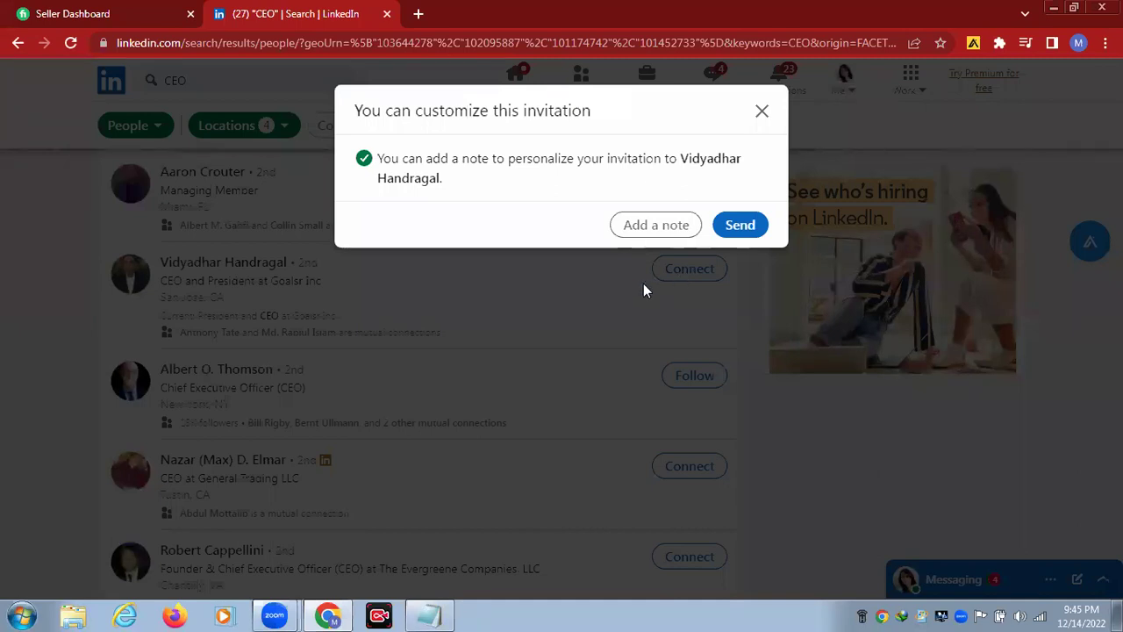
{"action": "left_click", "coordinate": [649, 224]}
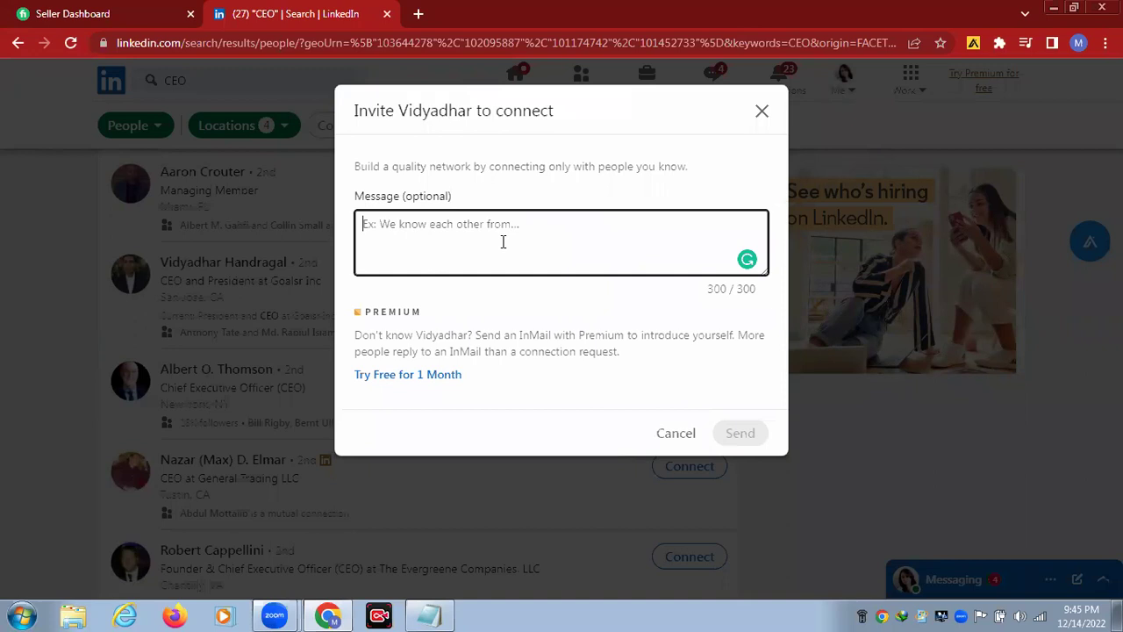
{"action": "type", "text": "He"}
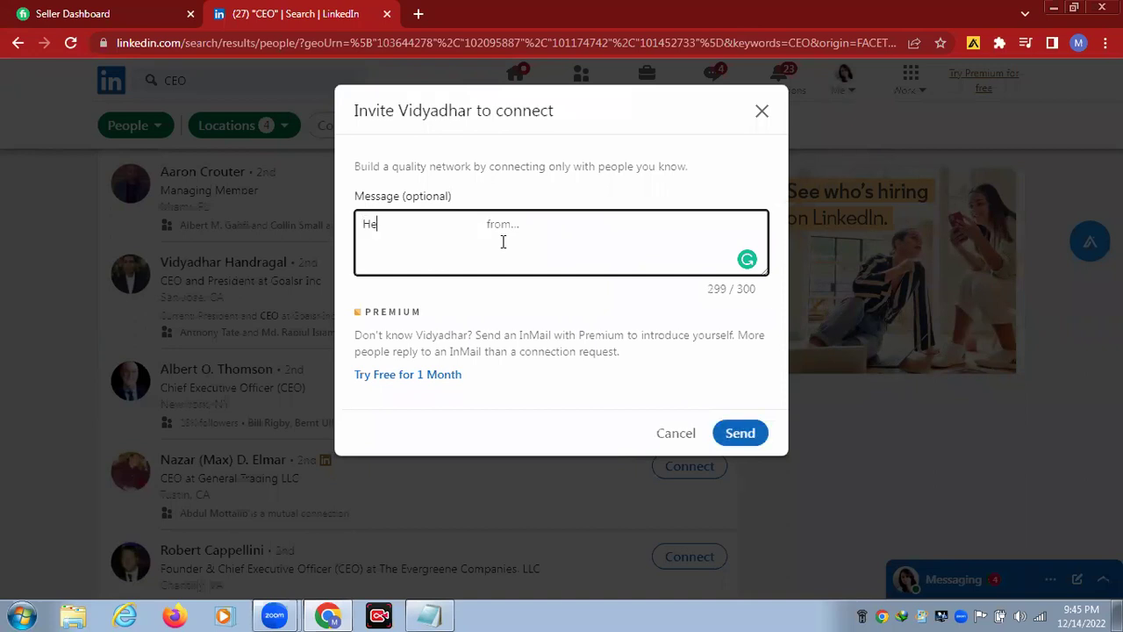
{"action": "type", "text": "llo there, This is Farjana"}
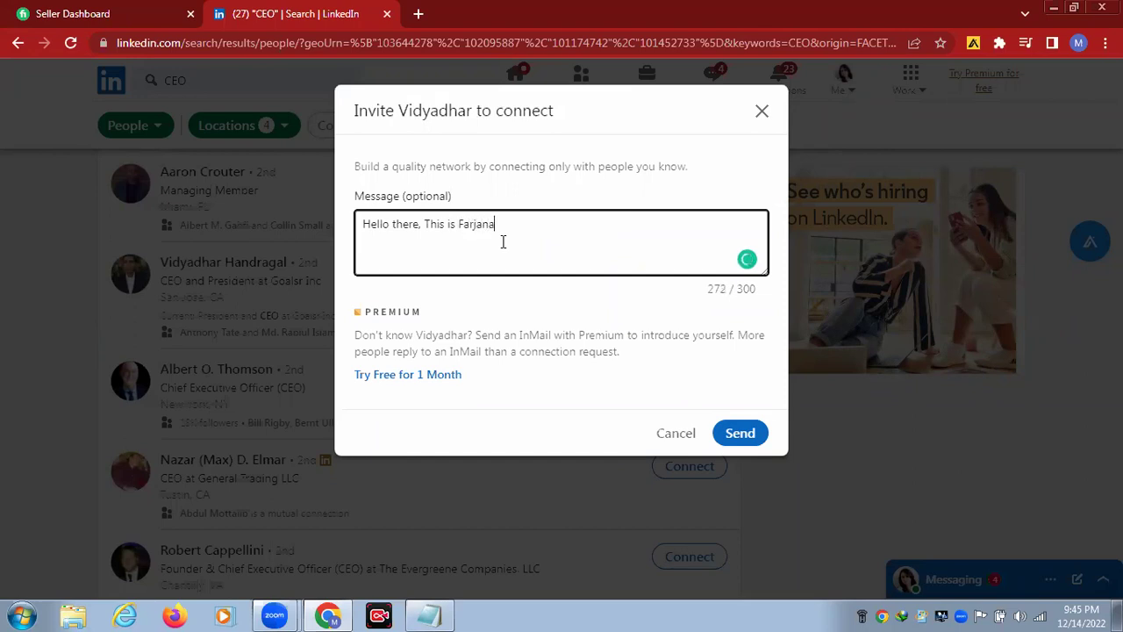
{"action": "type", "text": " a Digital Marketer and Freel"}
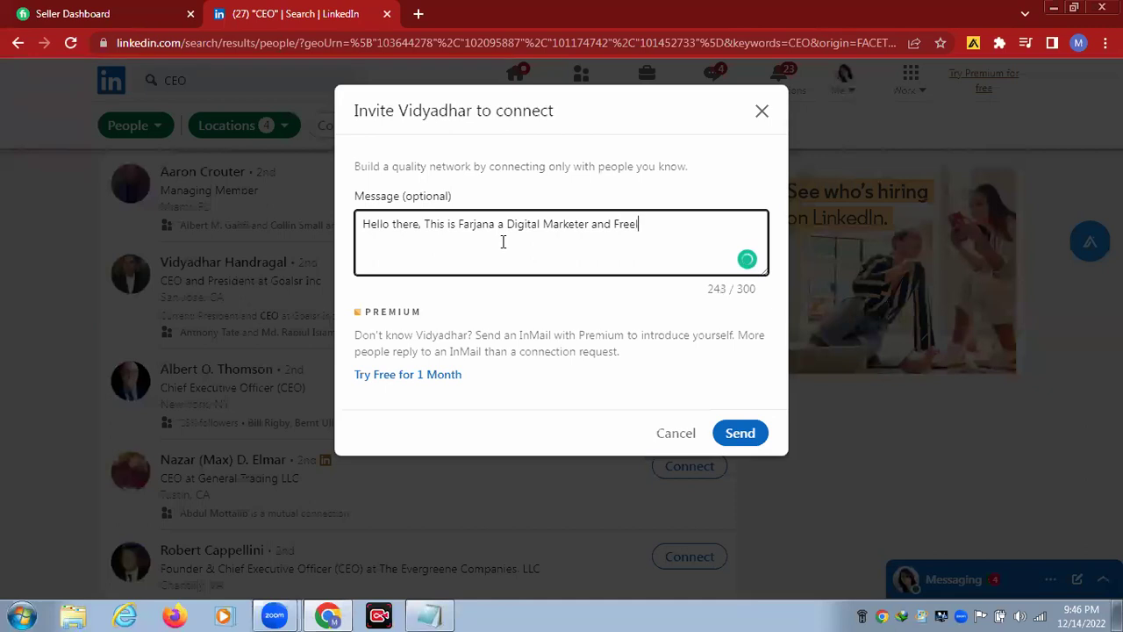
{"action": "type", "text": "ancer"}
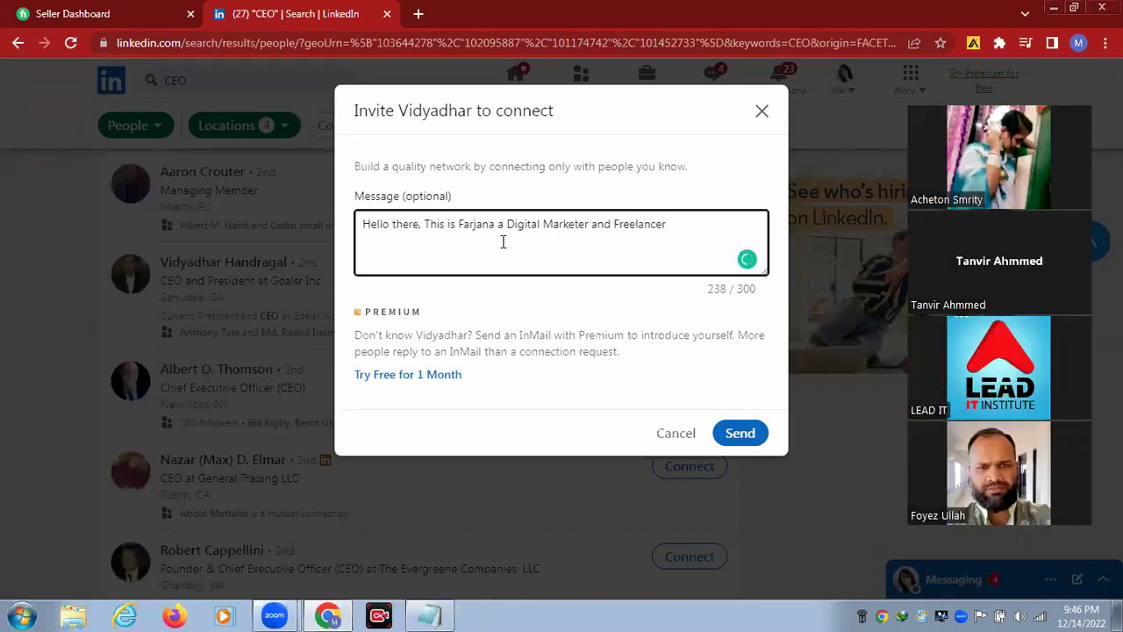
Continue the note with "I have visited your profile and would like to be a part of your LinkedIn Professional network.Thanks."
{"action": "type", "text": ". I have vi"}
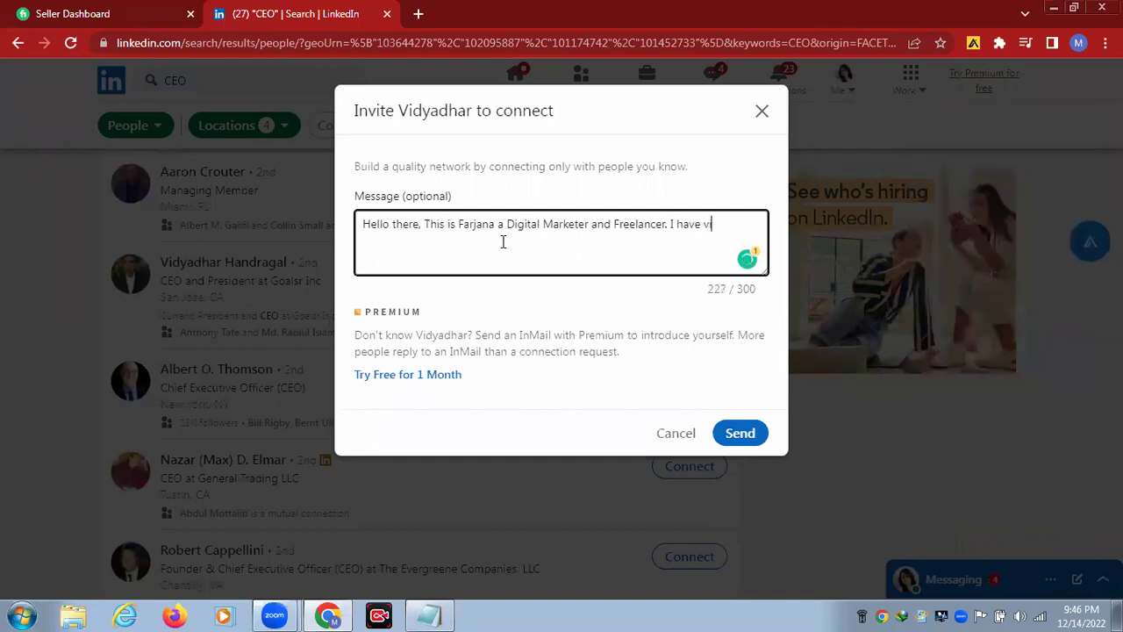
{"action": "type", "text": "sited your profile "}
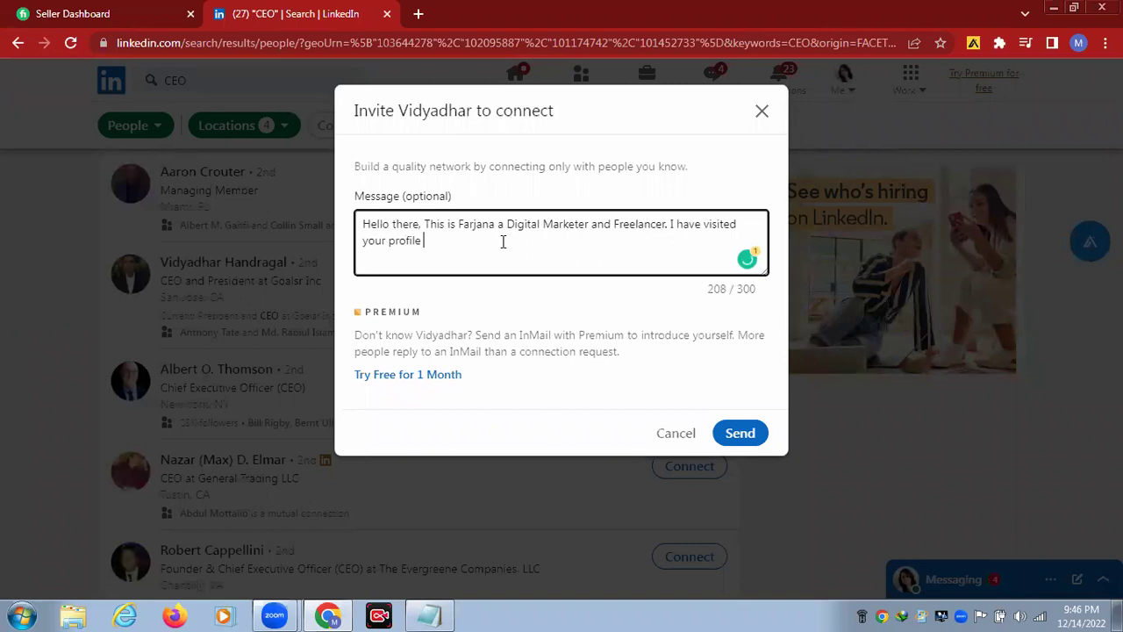
{"action": "type", "text": "and would like to be a par"}
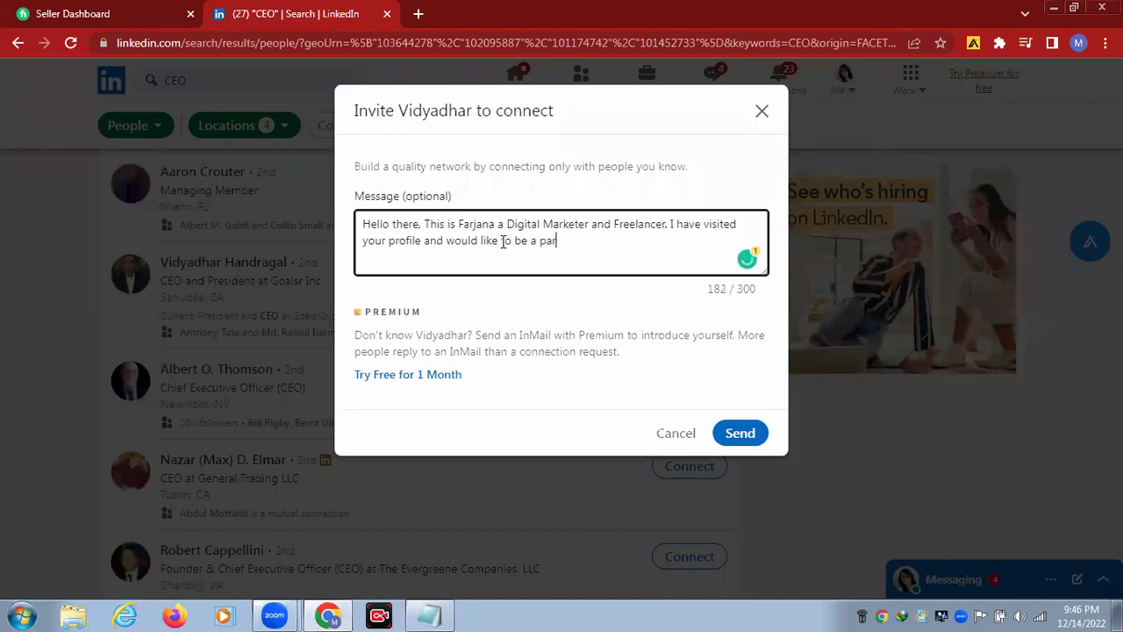
{"action": "type", "text": "t of your LinkedIn Proff"}
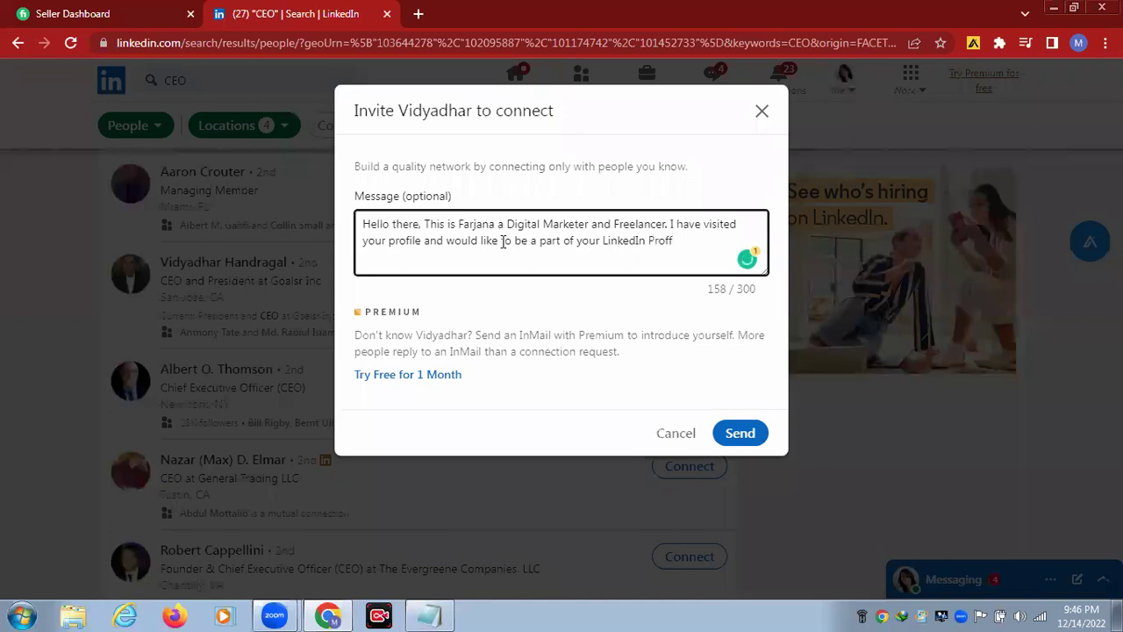
{"action": "type", "text": "essional network"}
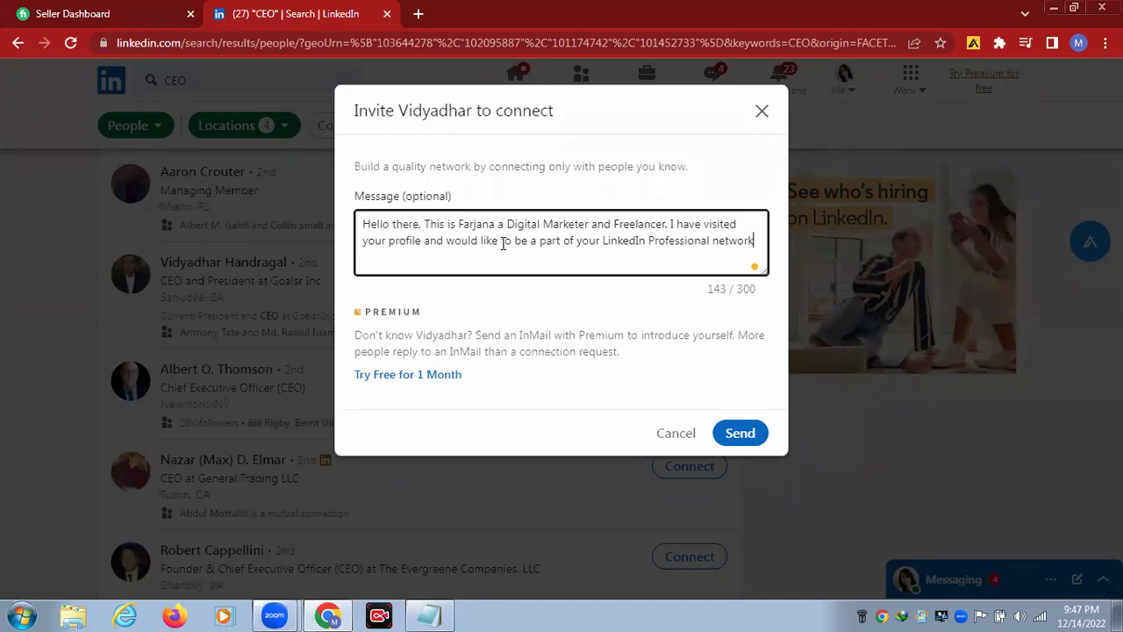
{"action": "type", "text": ".Thanks."}
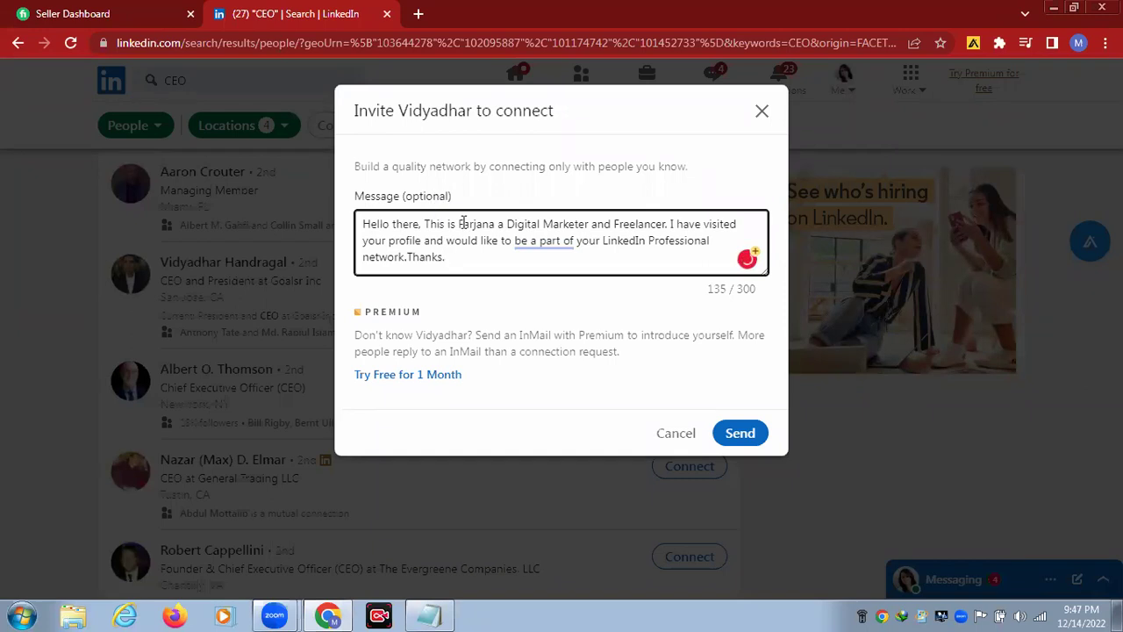
Accept the Grammarly suggestions for "be a part of" (join) and "Thanks" in the note, and try to send the invitation
{"action": "mouse_move", "coordinate": [556, 239]}
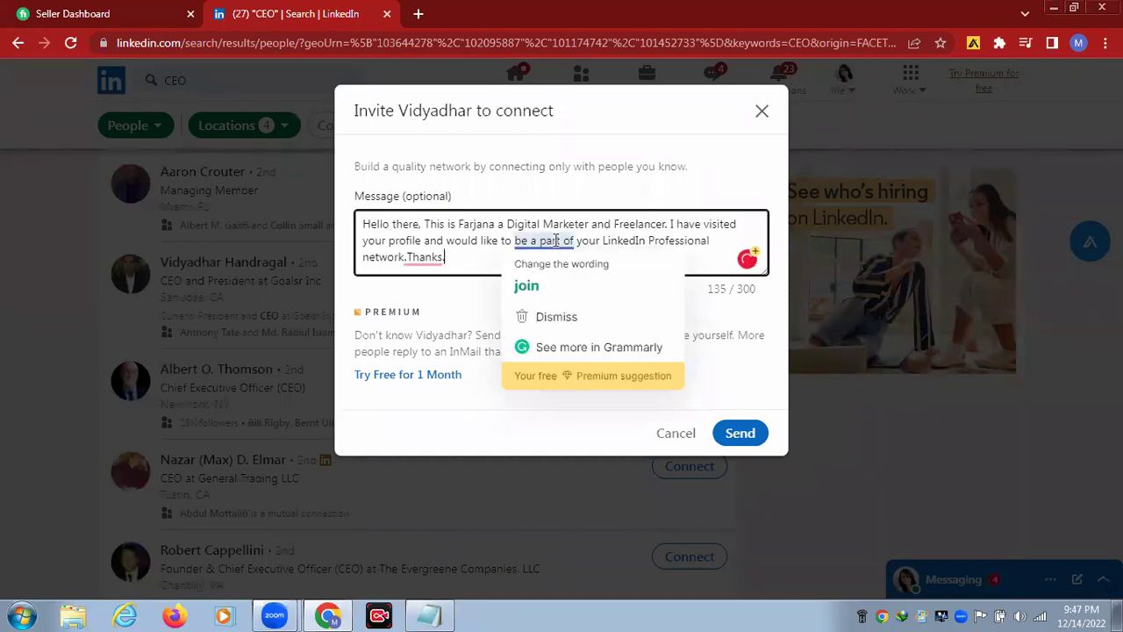
{"action": "left_click", "coordinate": [542, 288]}
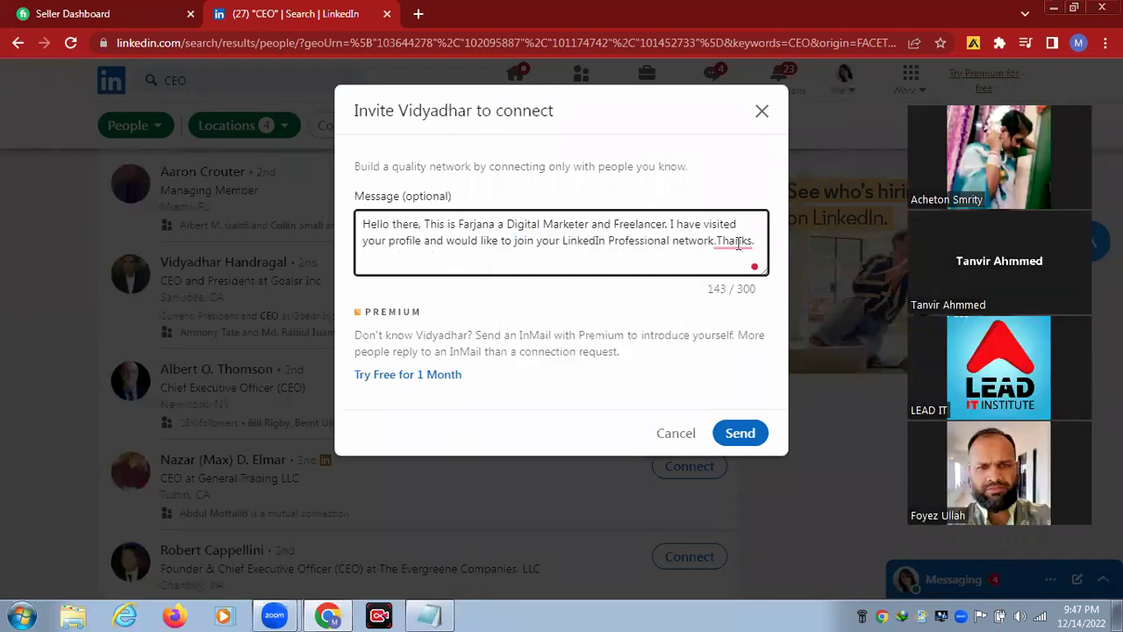
{"action": "mouse_move", "coordinate": [738, 242]}
{"action": "left_click", "coordinate": [749, 286]}
{"action": "left_click", "coordinate": [737, 432]}
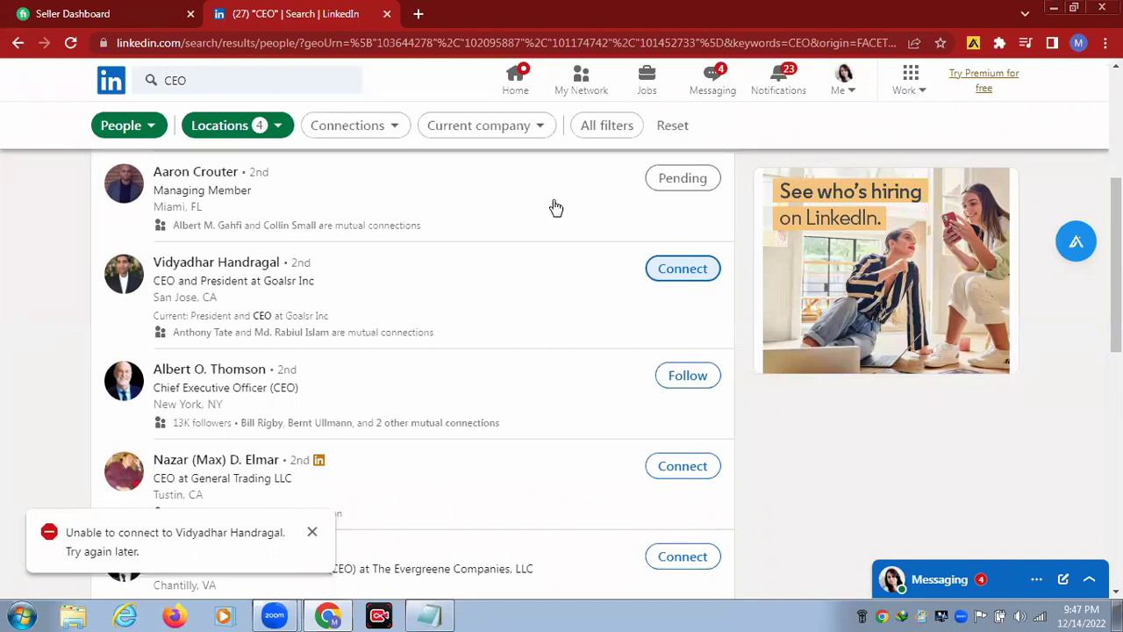
View the account's own profile and the additional profile options, such as saving to PDF or building a resume, without choosing one
{"action": "left_click", "coordinate": [838, 92]}
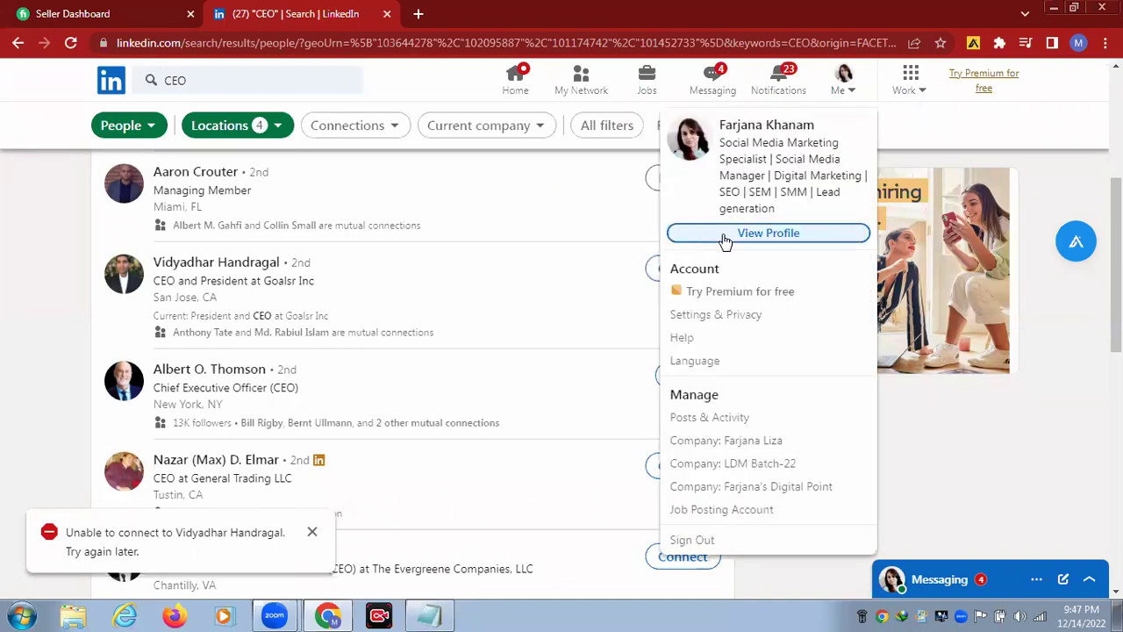
{"action": "left_click", "coordinate": [726, 235]}
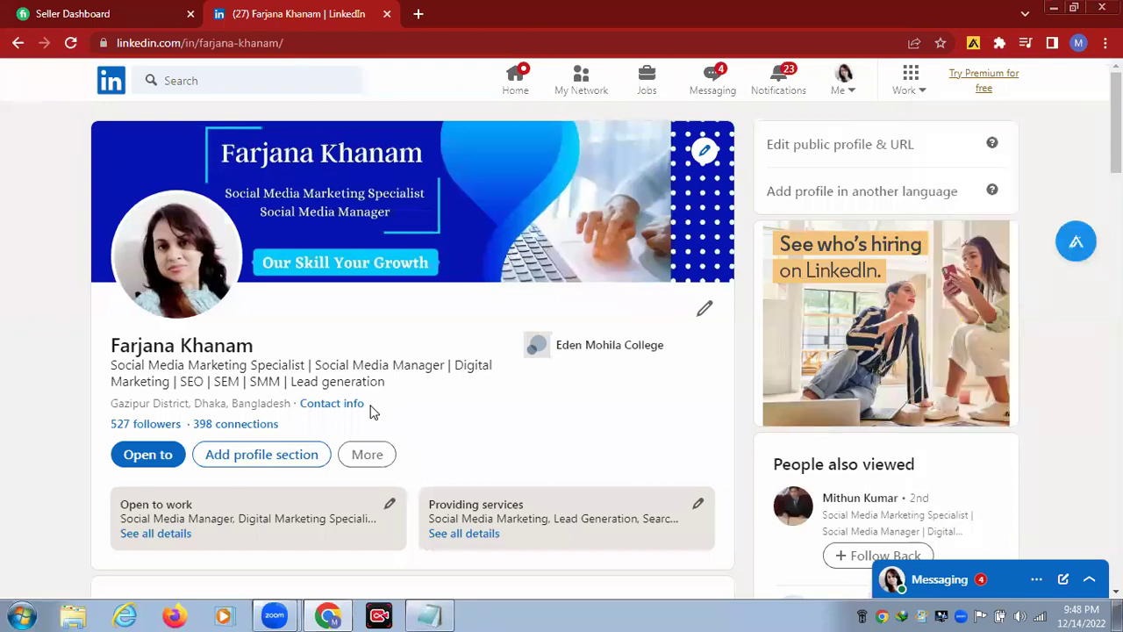
{"action": "scroll", "coordinate": [370, 410], "scroll_direction": "down", "scroll_amount": 1}
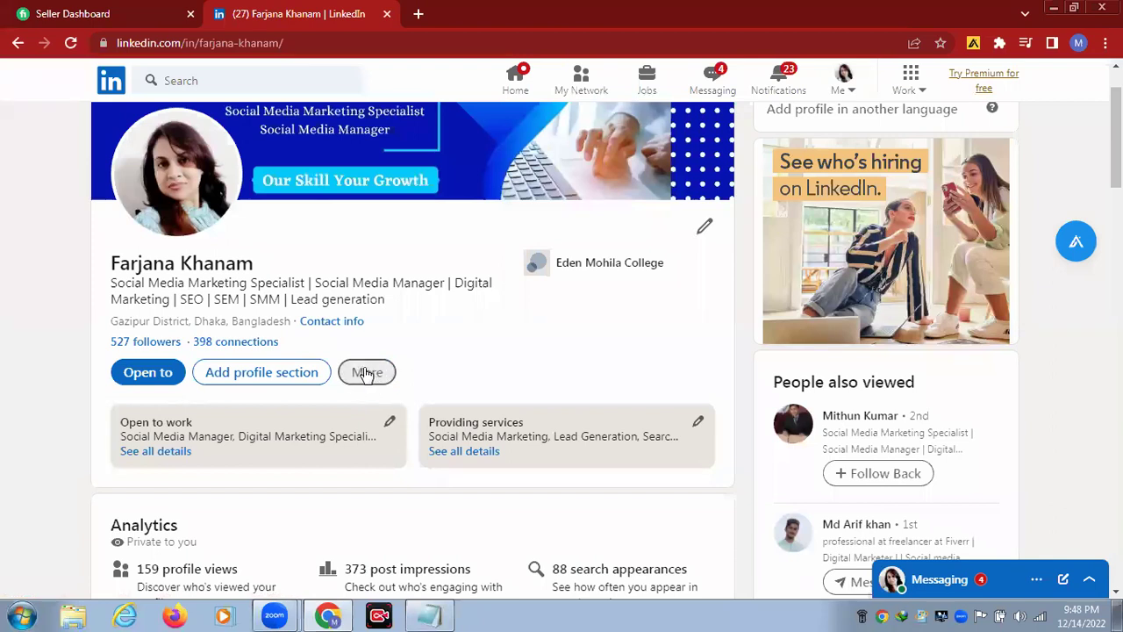
{"action": "left_click", "coordinate": [367, 373]}
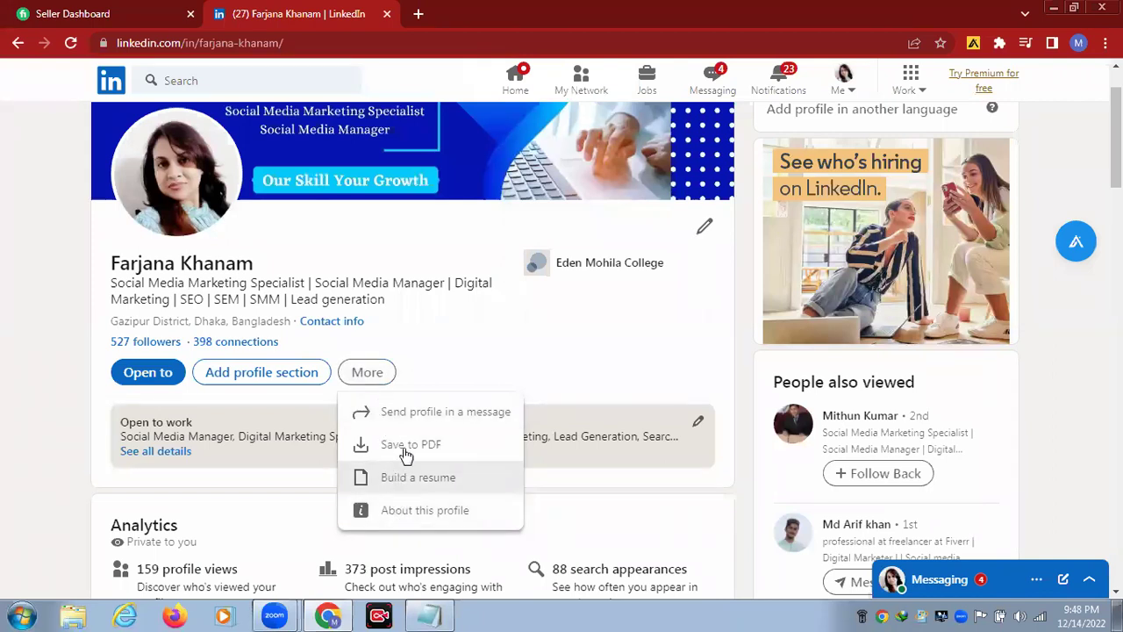
{"action": "left_click", "coordinate": [503, 345]}
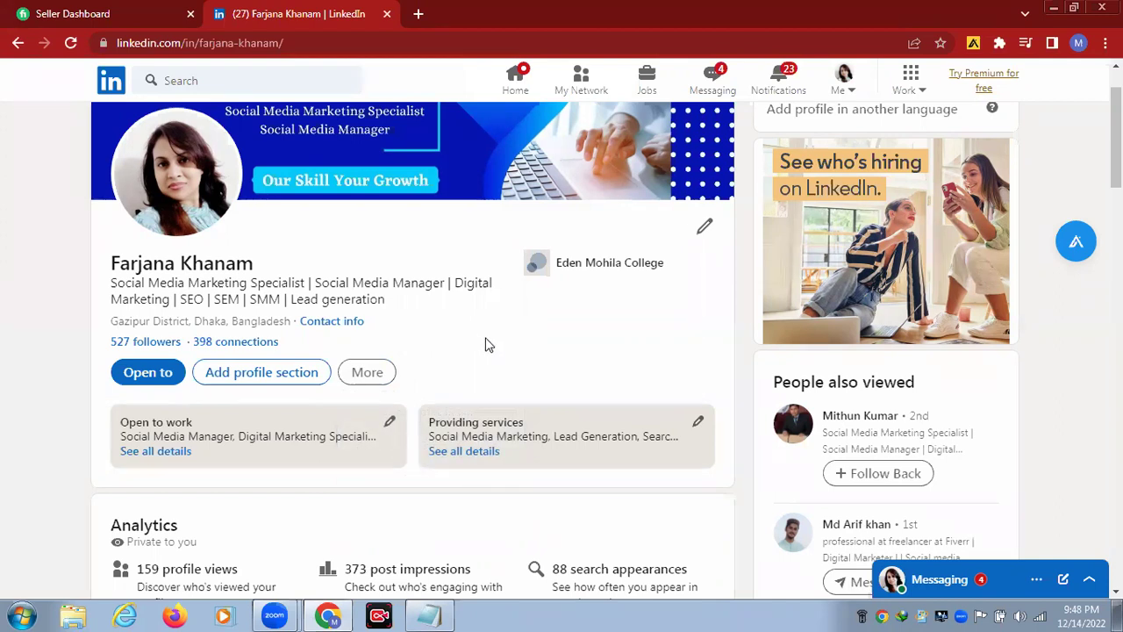
{"action": "scroll", "coordinate": [488, 344], "scroll_direction": "up", "scroll_amount": 1}
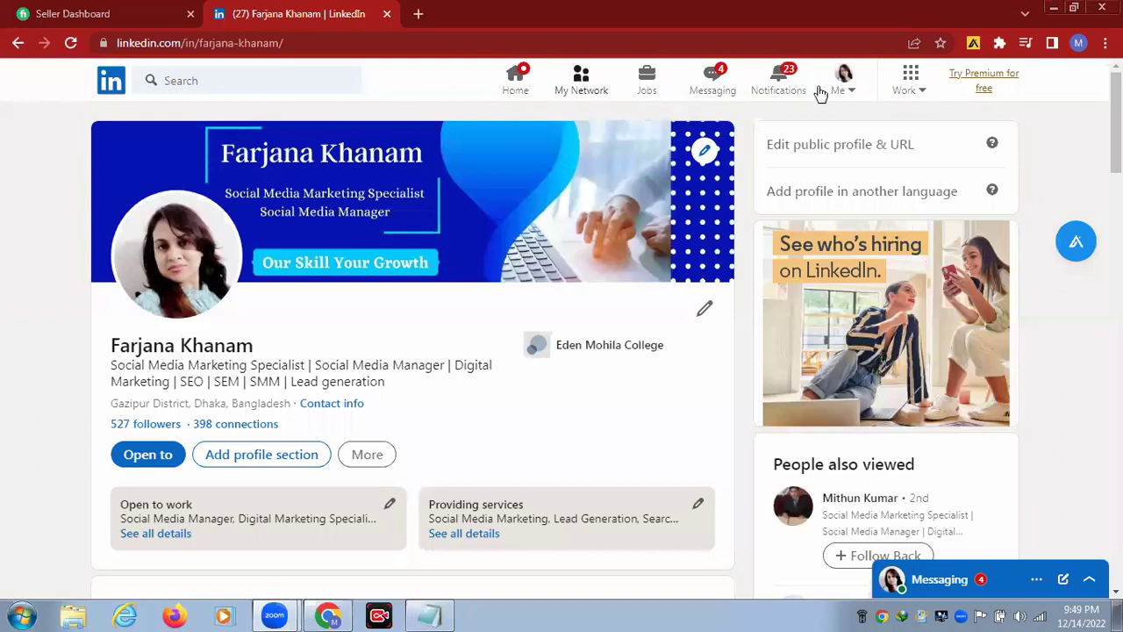
Start creating a new LinkedIn Page of the Company type for small, medium and large businesses
{"action": "left_click", "coordinate": [913, 95]}
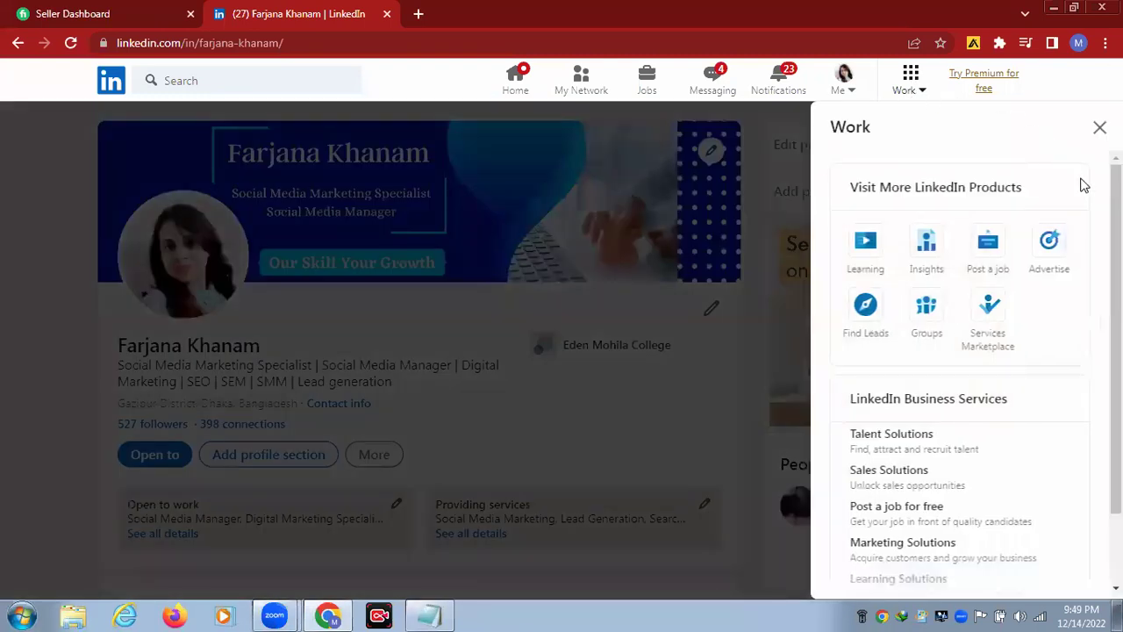
{"action": "scroll", "coordinate": [932, 544], "scroll_direction": "down", "scroll_amount": 2}
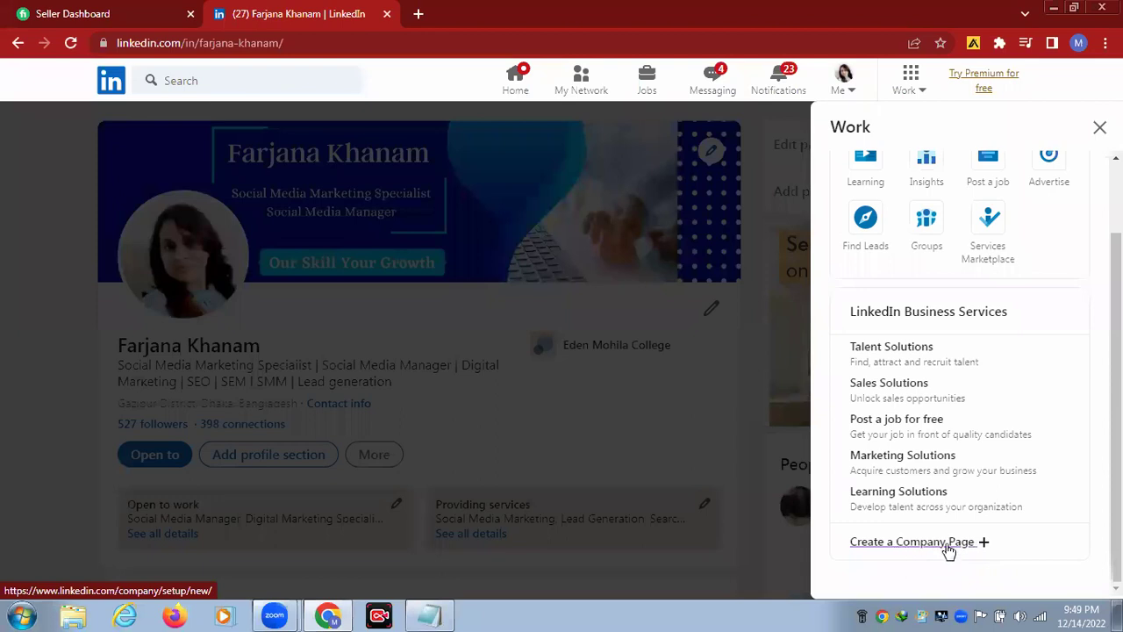
{"action": "left_click", "coordinate": [926, 545]}
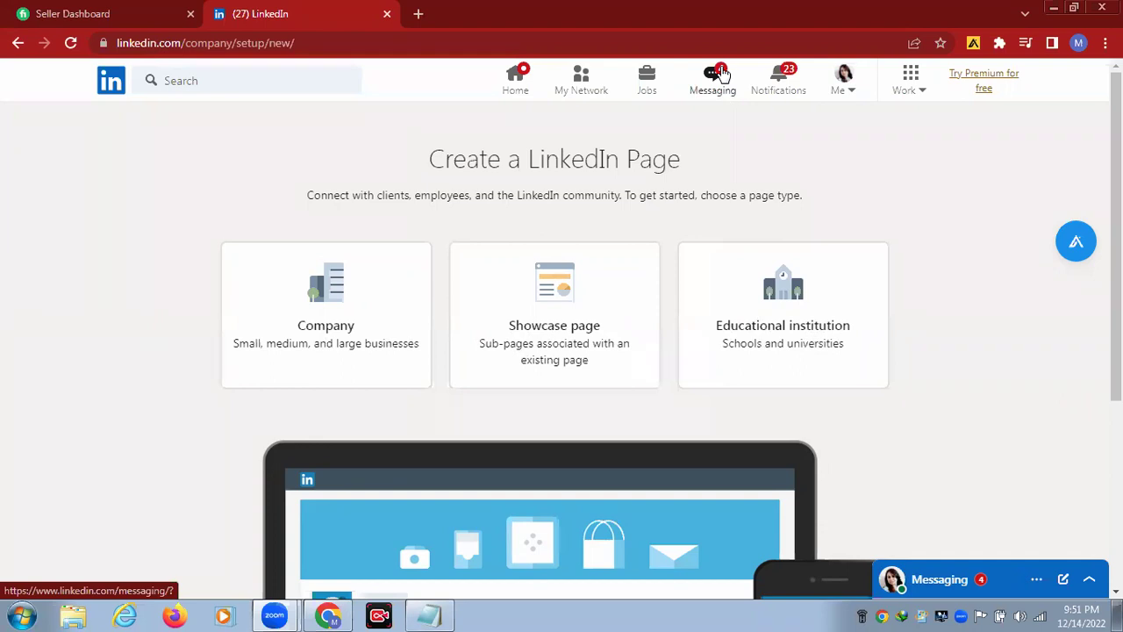
{"action": "left_click", "coordinate": [334, 326]}
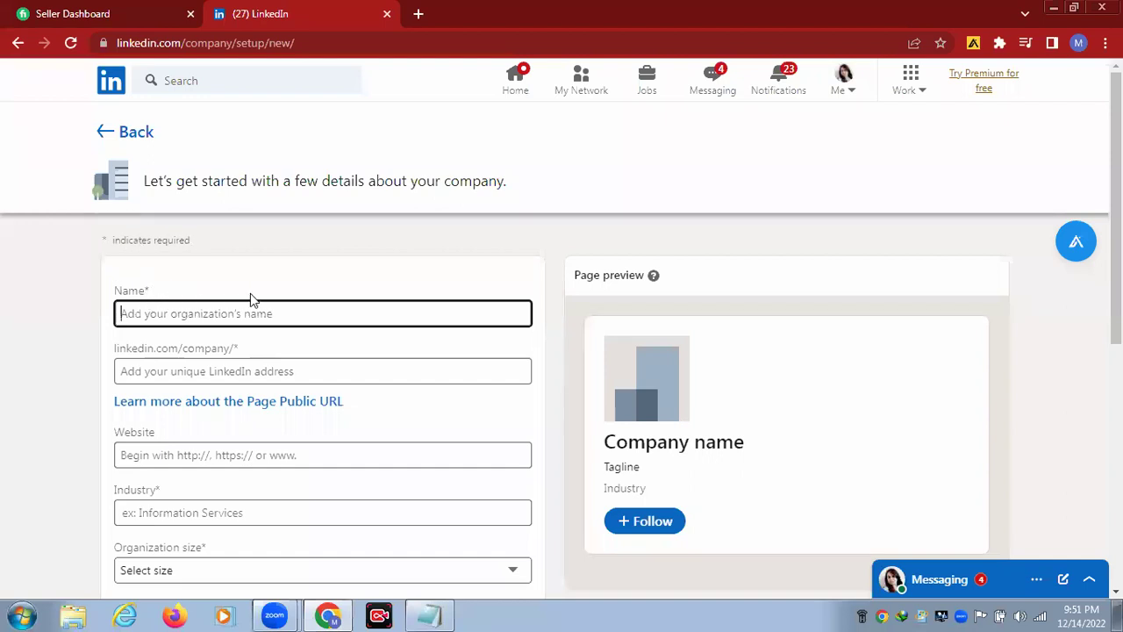
Name the new company page LDM Batch 25
{"action": "scroll", "coordinate": [480, 278], "scroll_direction": "down", "scroll_amount": 1}
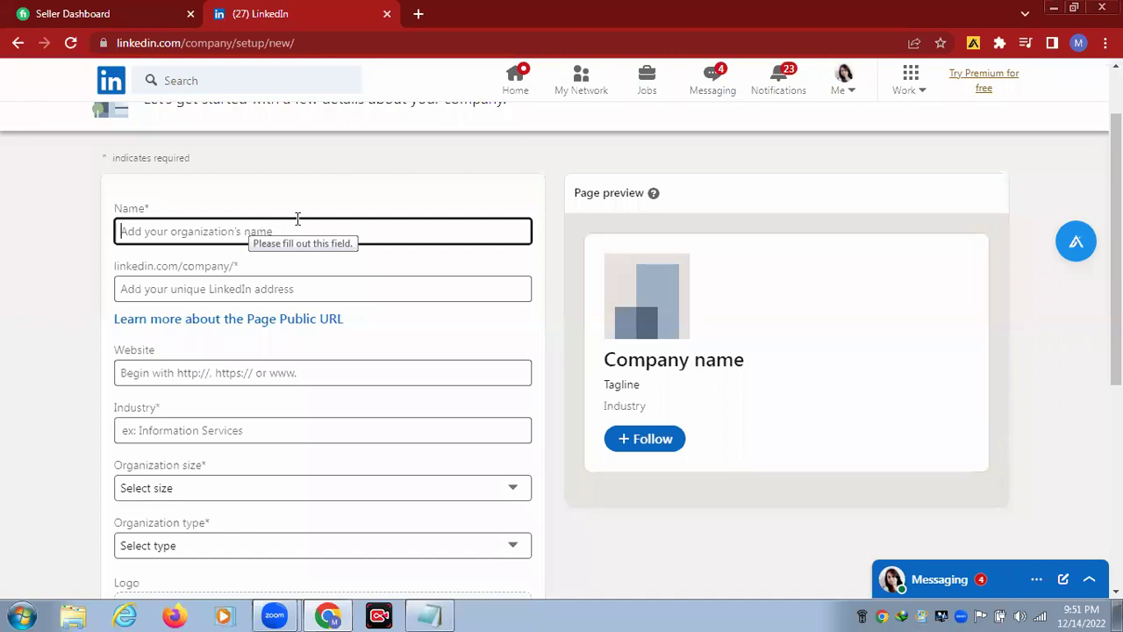
{"action": "type", "text": "L"}
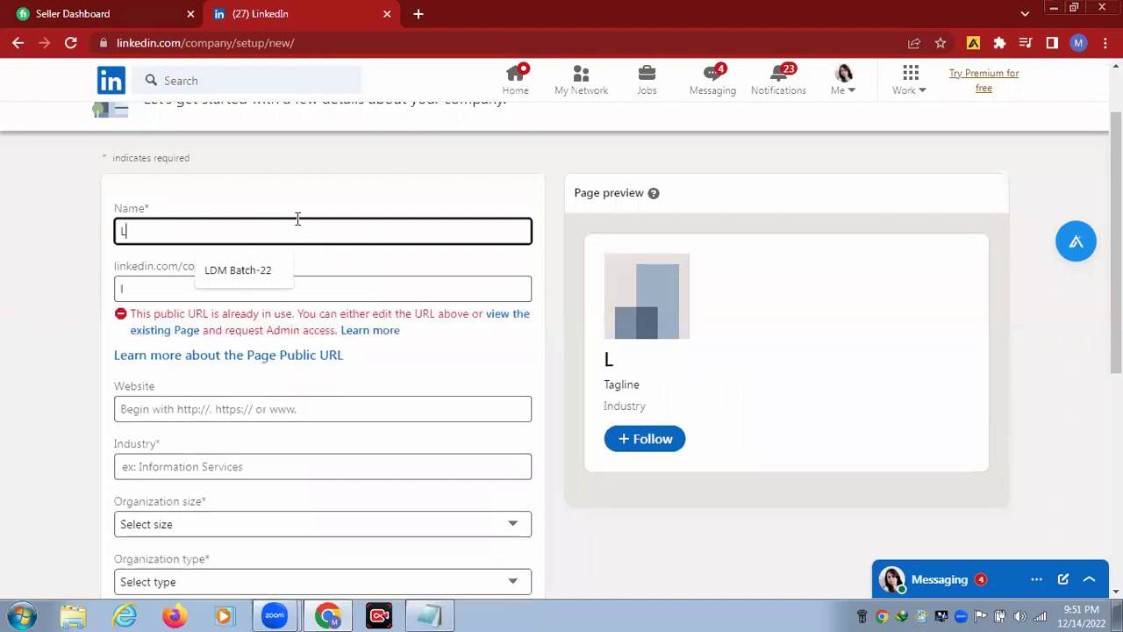
{"action": "type", "text": "DM"}
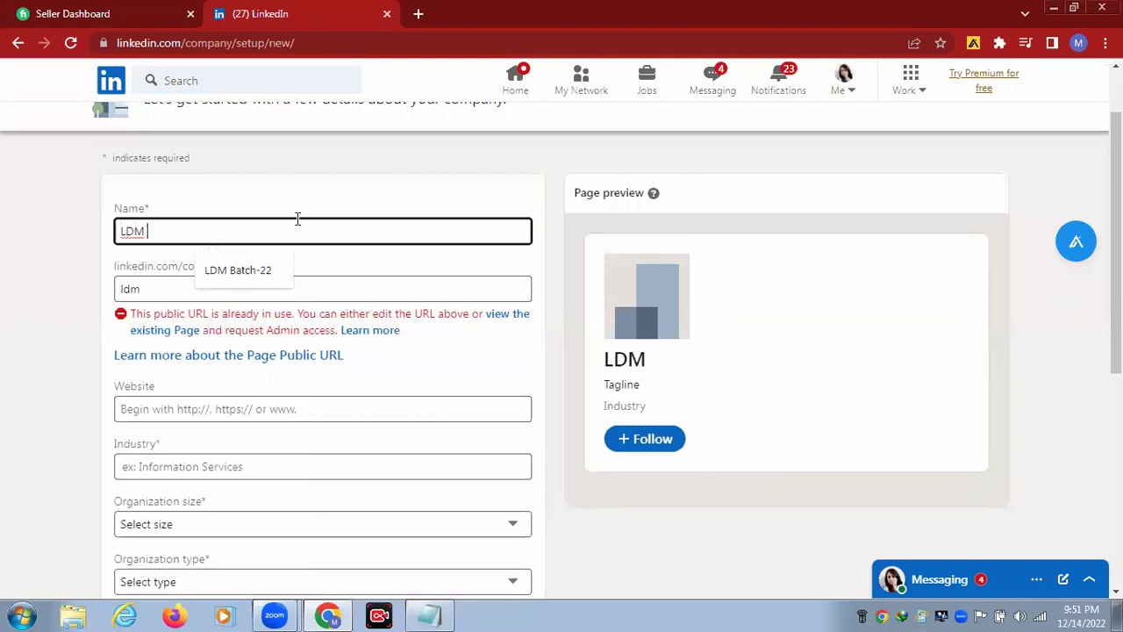
{"action": "type", "text": " Batch "}
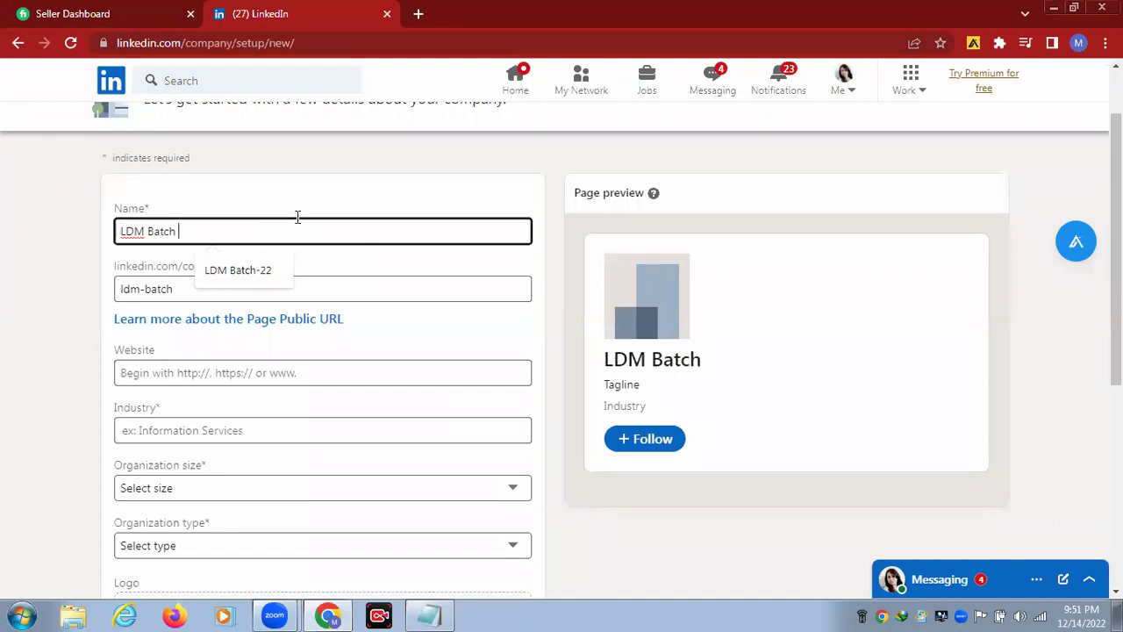
{"action": "type", "text": "25"}
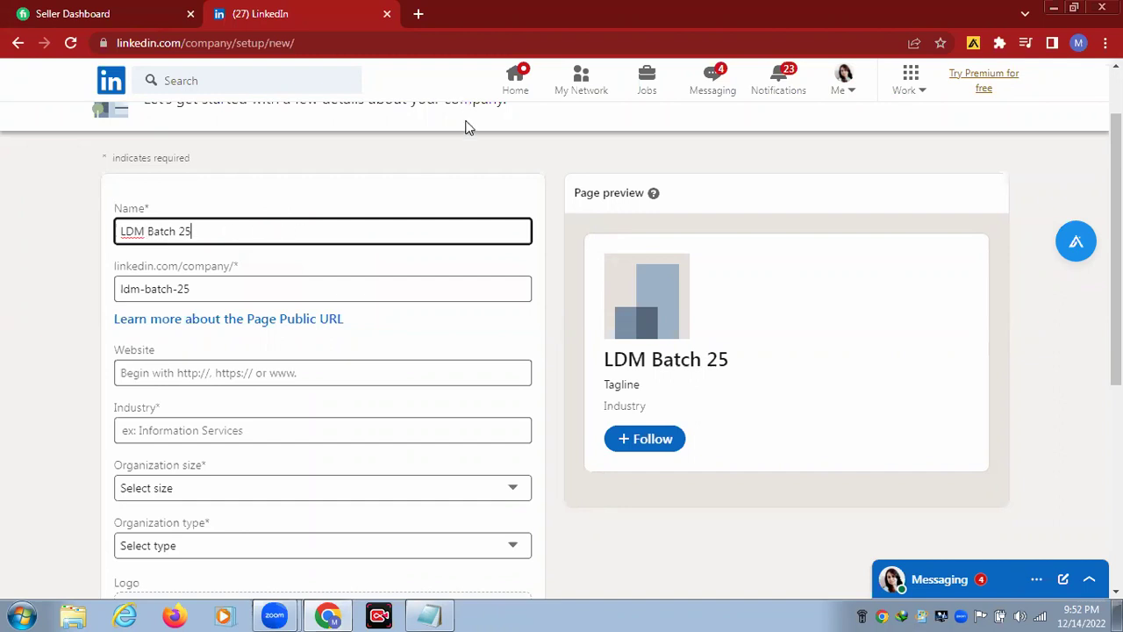
Leave the company's website blank and set its industry to Technology, Information and Internet
{"action": "left_click", "coordinate": [304, 370]}
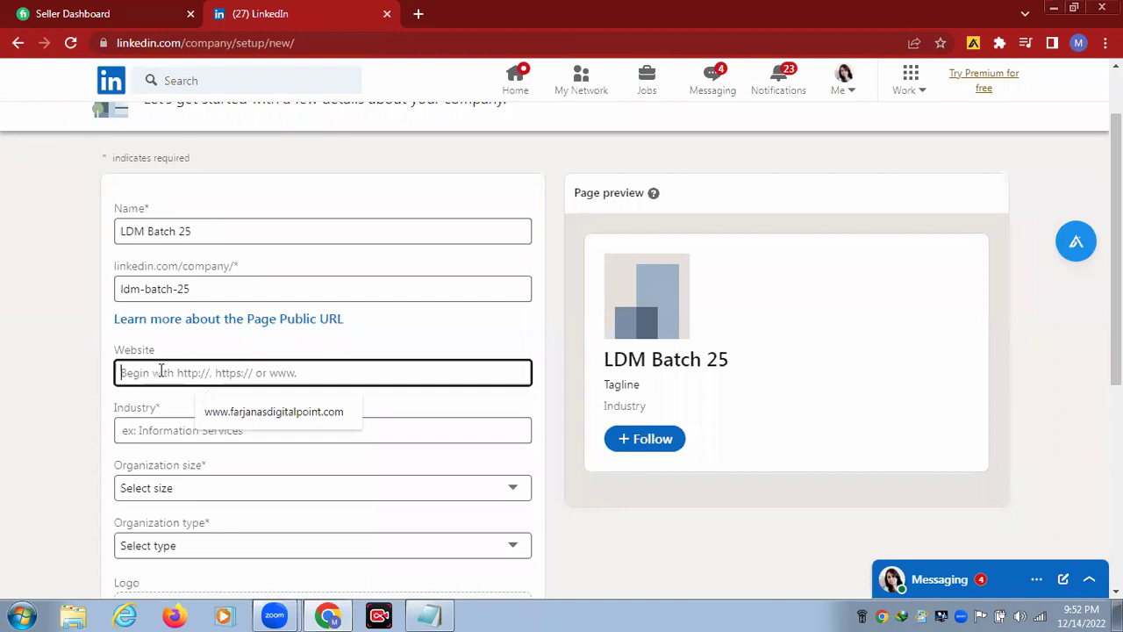
{"action": "left_click", "coordinate": [147, 429]}
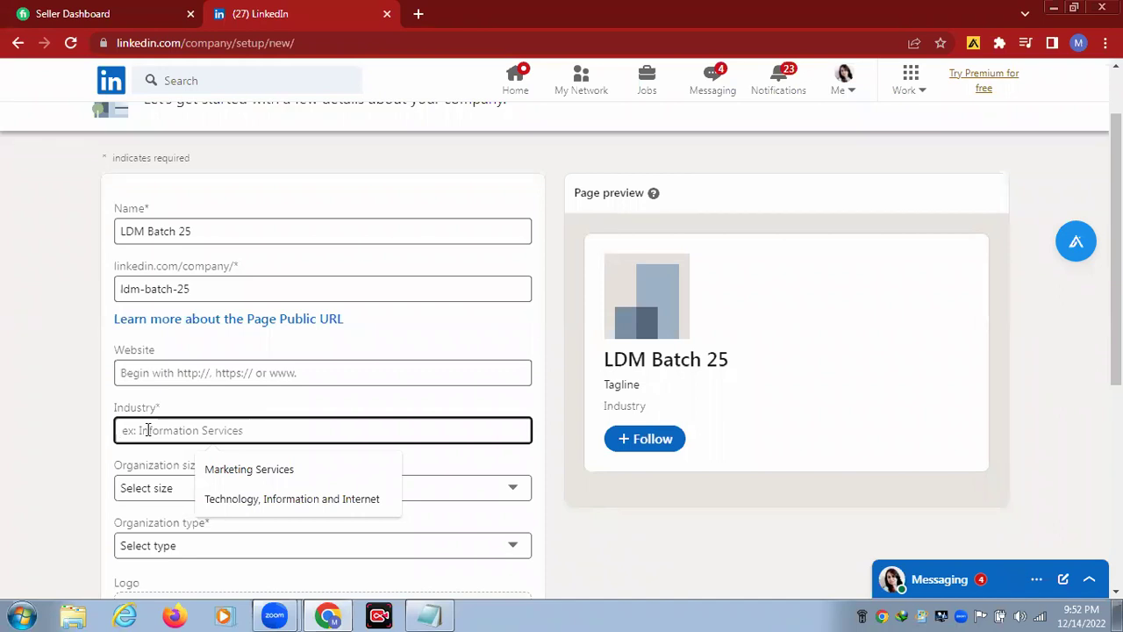
{"action": "left_click", "coordinate": [225, 501]}
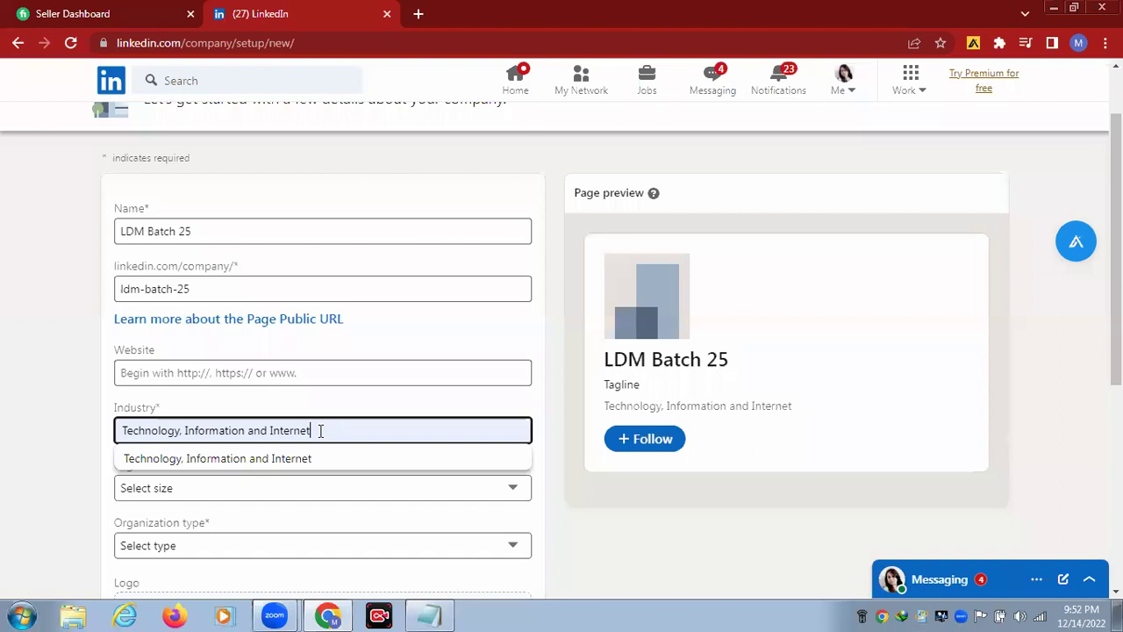
{"action": "scroll", "coordinate": [363, 424], "scroll_direction": "down", "scroll_amount": 1}
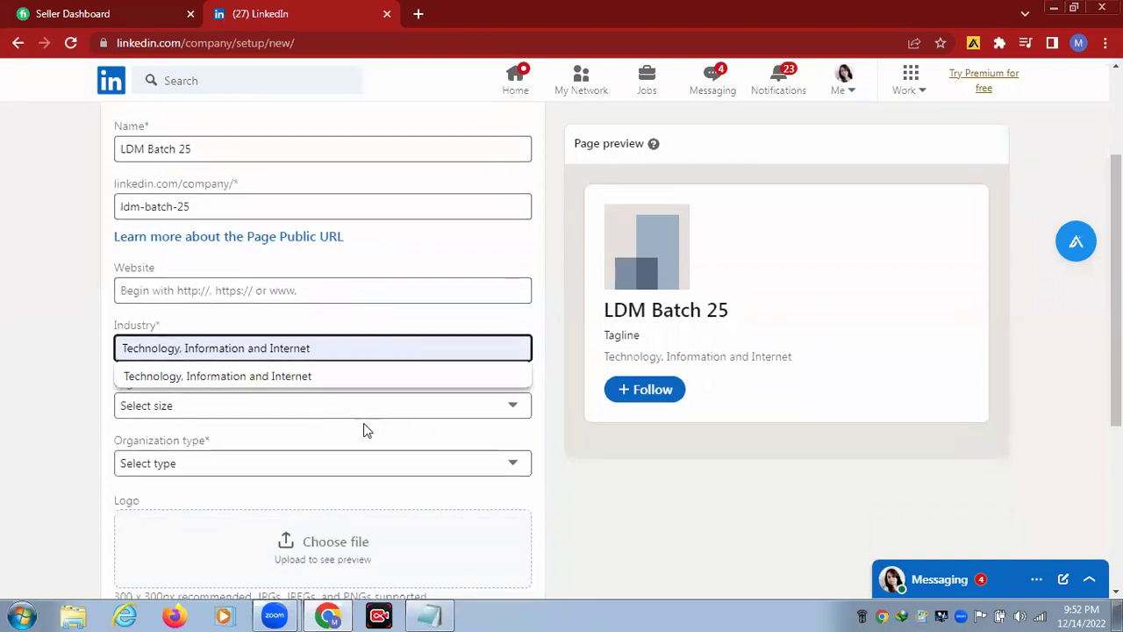
Set the company's organization size to 11–50 employees and its organization type to Nonprofit
{"action": "left_click", "coordinate": [321, 407]}
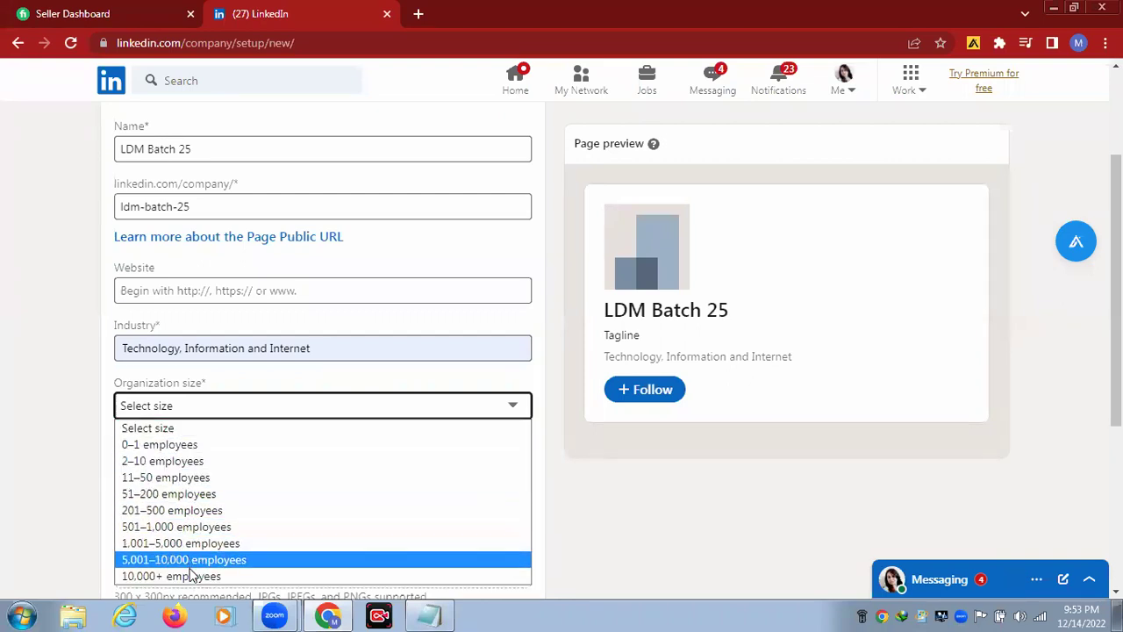
{"action": "left_click", "coordinate": [178, 480]}
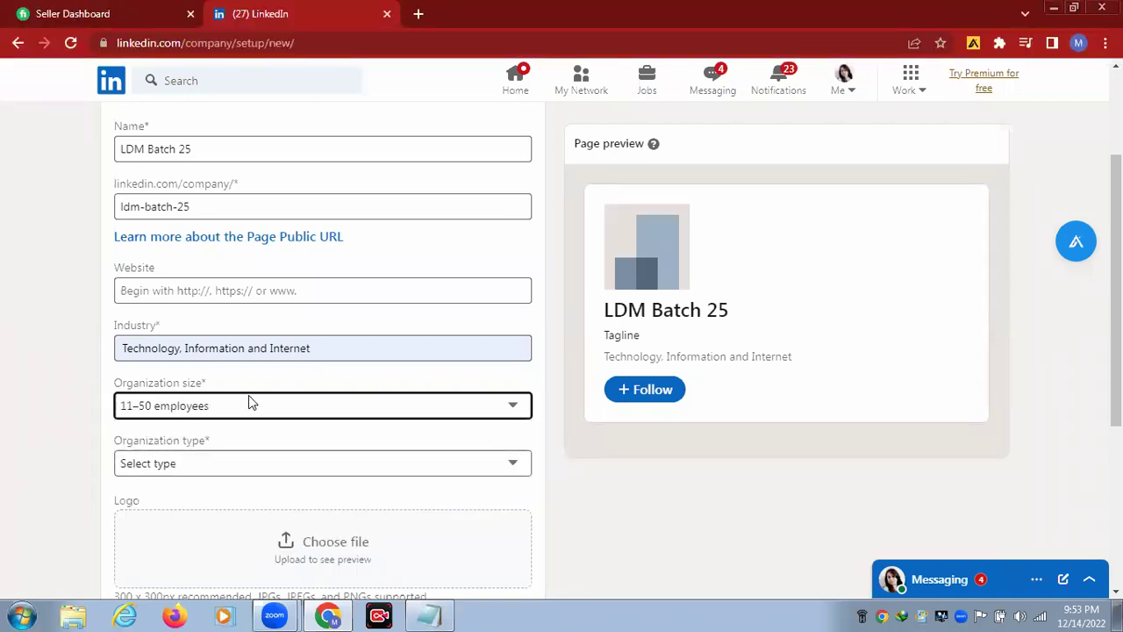
{"action": "scroll", "coordinate": [248, 394], "scroll_direction": "down", "scroll_amount": 1}
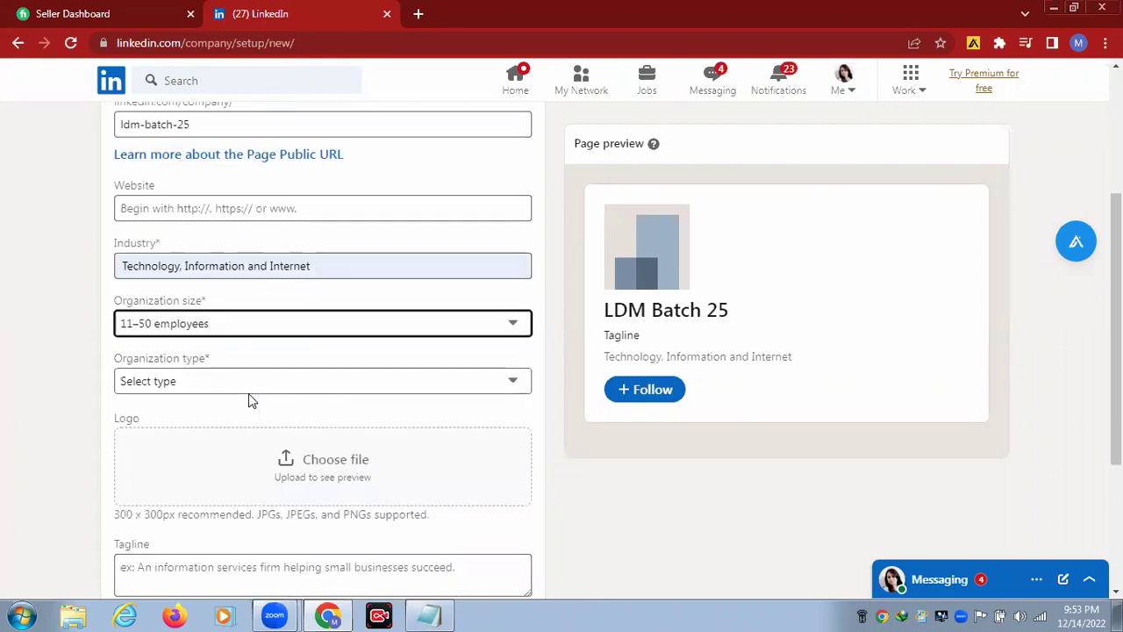
{"action": "left_click", "coordinate": [266, 383]}
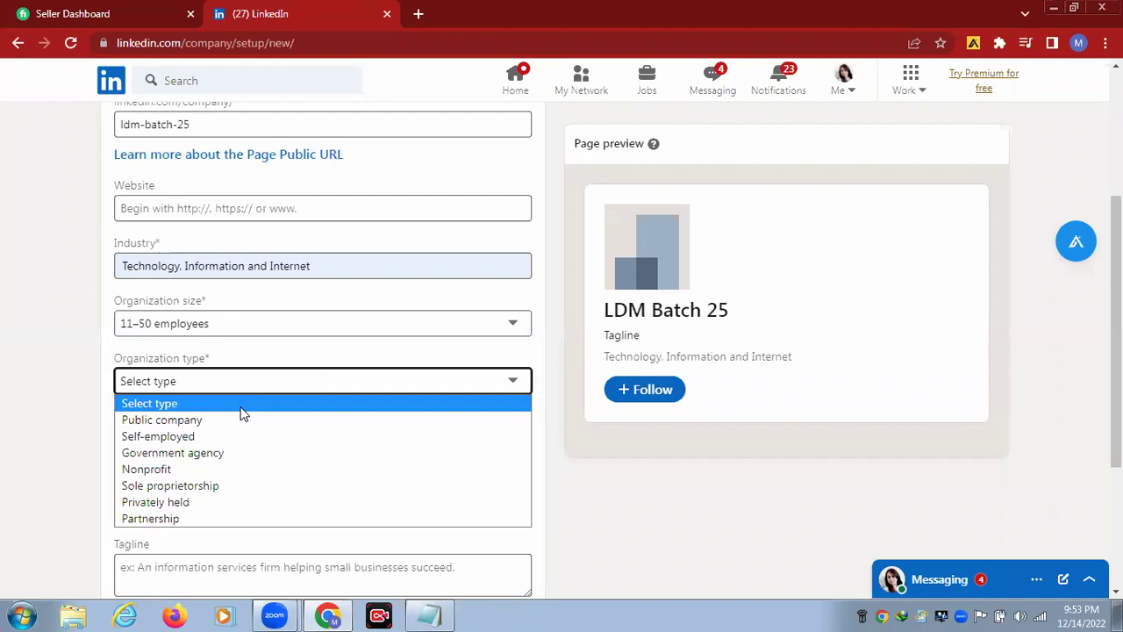
{"action": "left_click", "coordinate": [176, 468]}
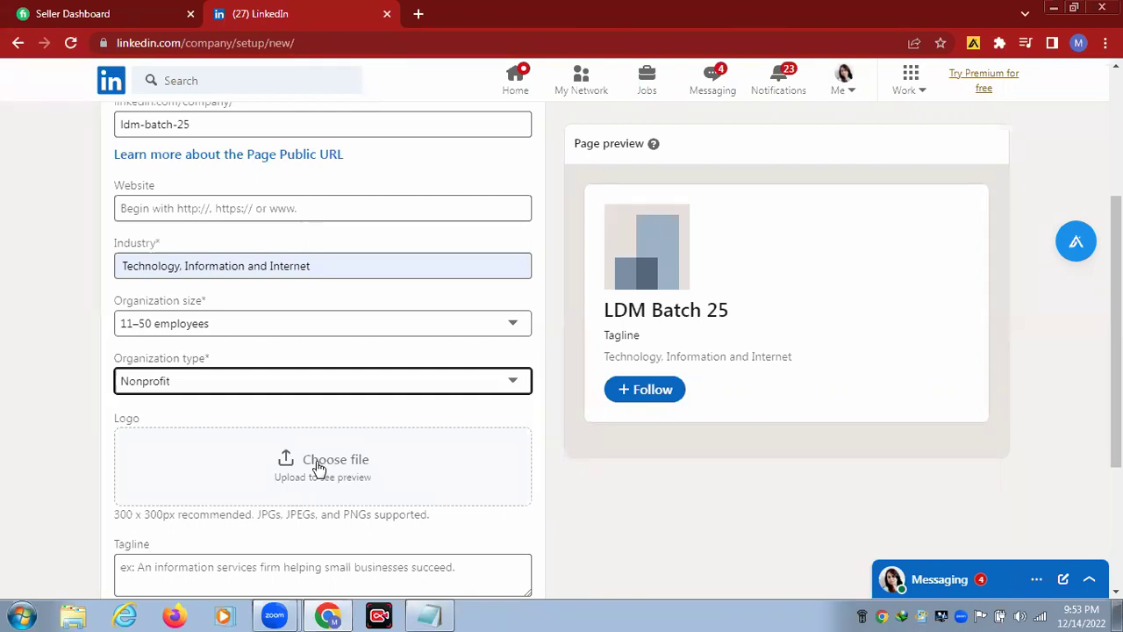
Enter "Our Skill Your Growth" as the company page's tagline
{"action": "scroll", "coordinate": [341, 451], "scroll_direction": "down", "scroll_amount": 2}
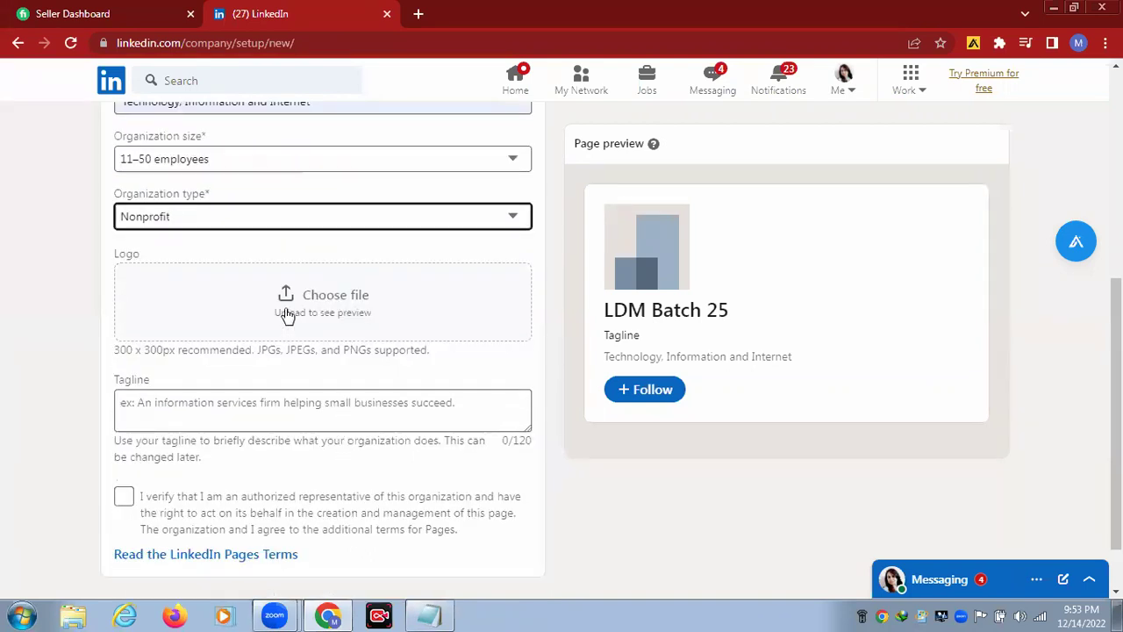
{"action": "scroll", "coordinate": [288, 314], "scroll_direction": "down", "scroll_amount": 1}
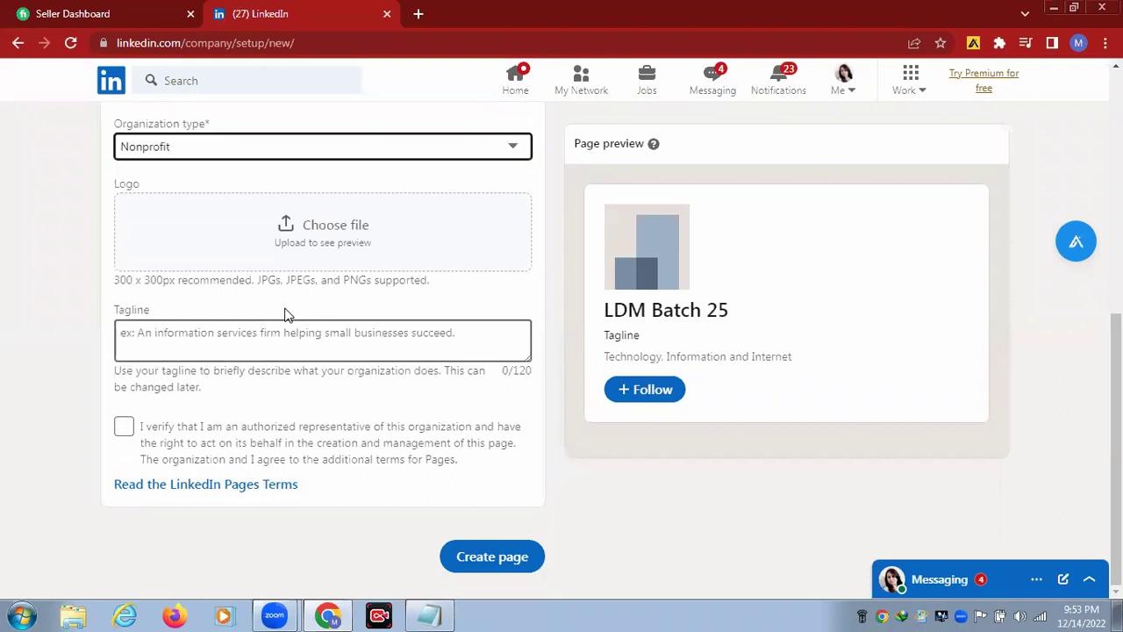
{"action": "scroll", "coordinate": [285, 314], "scroll_direction": "up", "scroll_amount": 4}
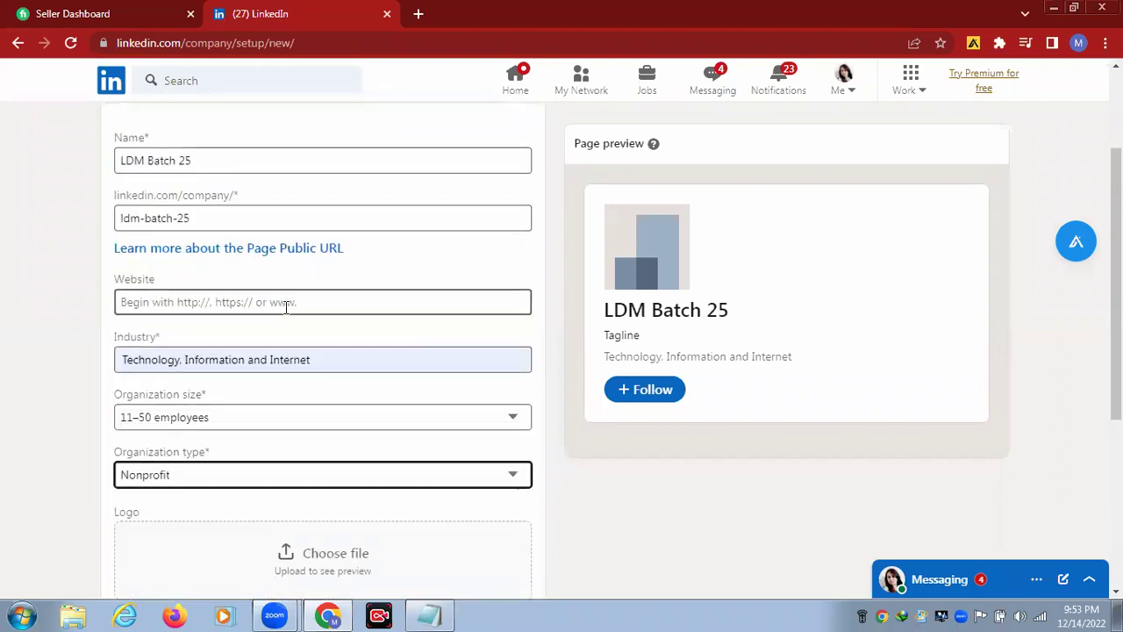
{"action": "scroll", "coordinate": [286, 311], "scroll_direction": "down", "scroll_amount": 2}
{"action": "scroll", "coordinate": [284, 314], "scroll_direction": "up", "scroll_amount": 4}
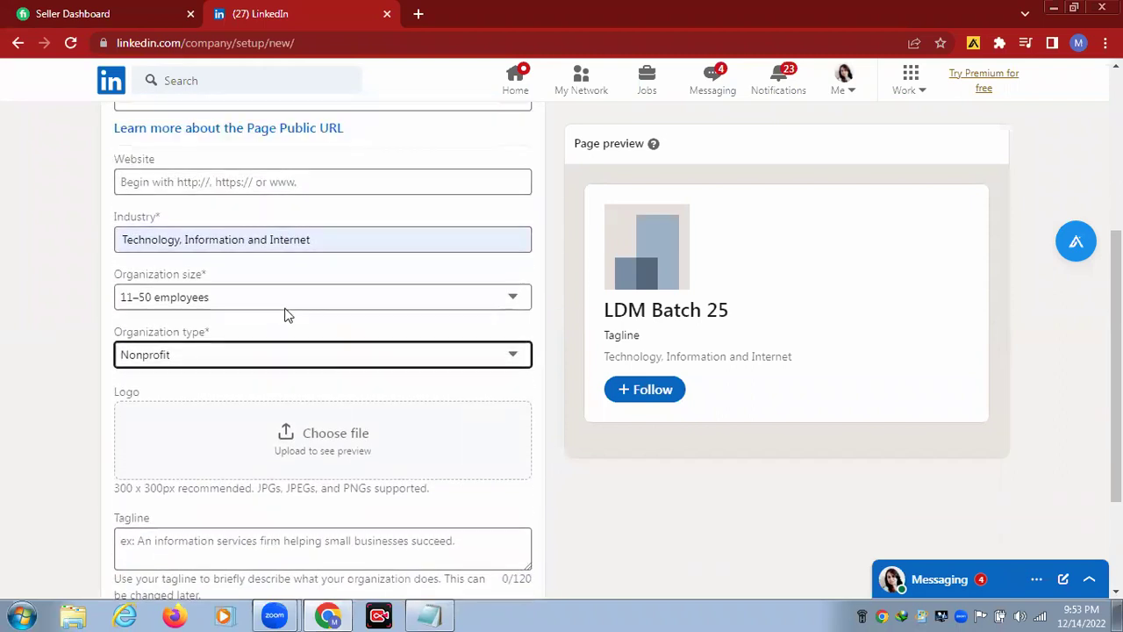
{"action": "scroll", "coordinate": [286, 310], "scroll_direction": "down", "scroll_amount": 4}
{"action": "scroll", "coordinate": [286, 308], "scroll_direction": "down", "scroll_amount": 2}
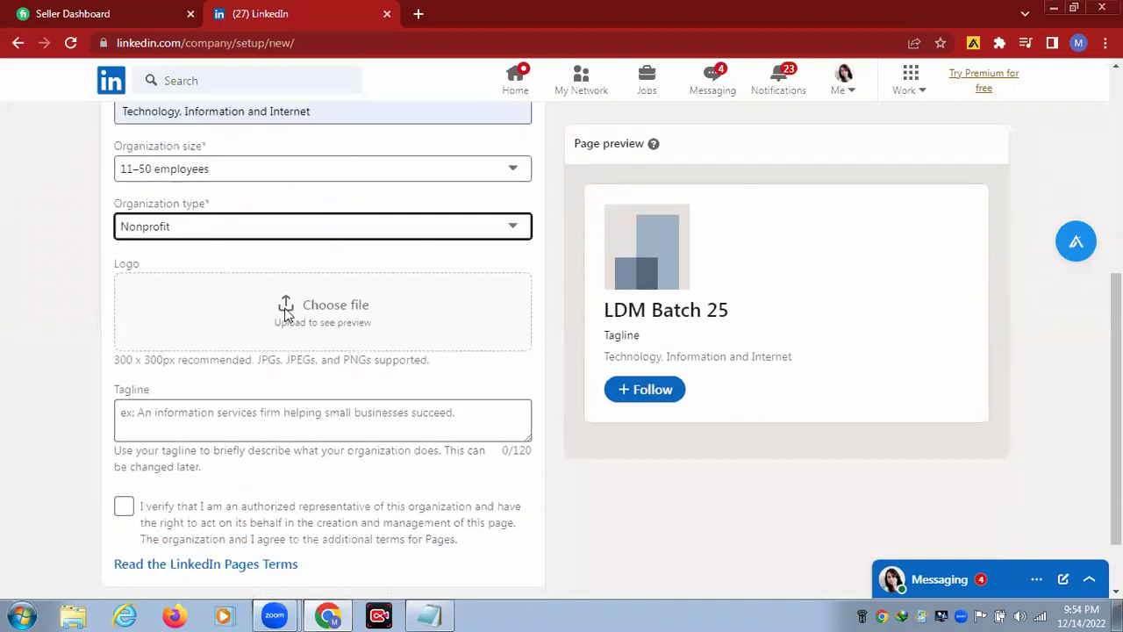
{"action": "left_click", "coordinate": [266, 337]}
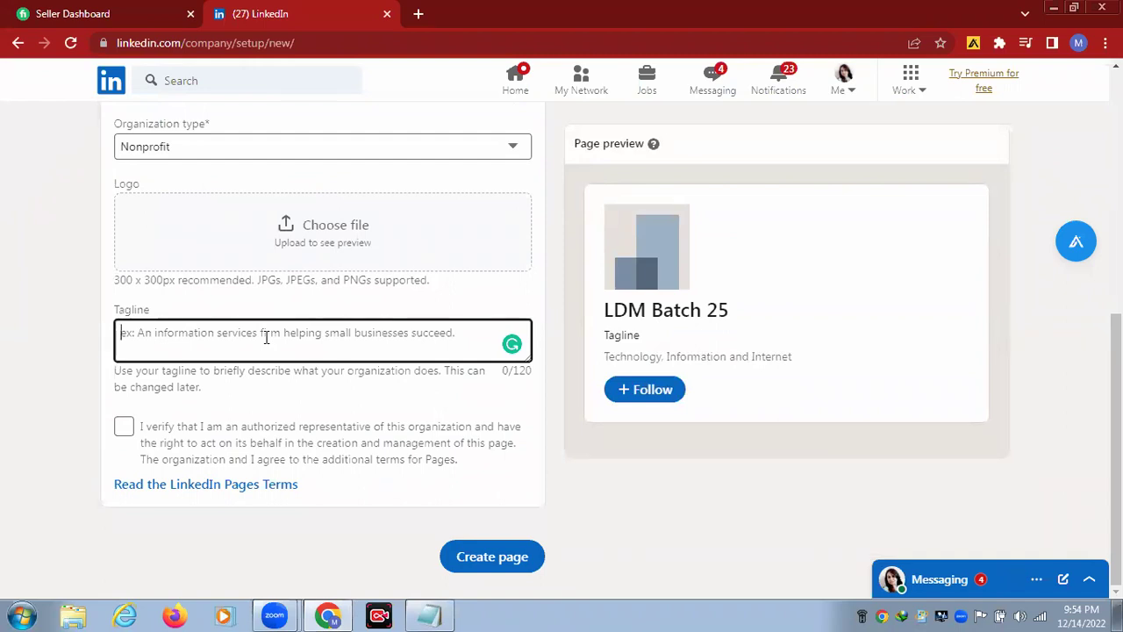
{"action": "type", "text": "Ou"}
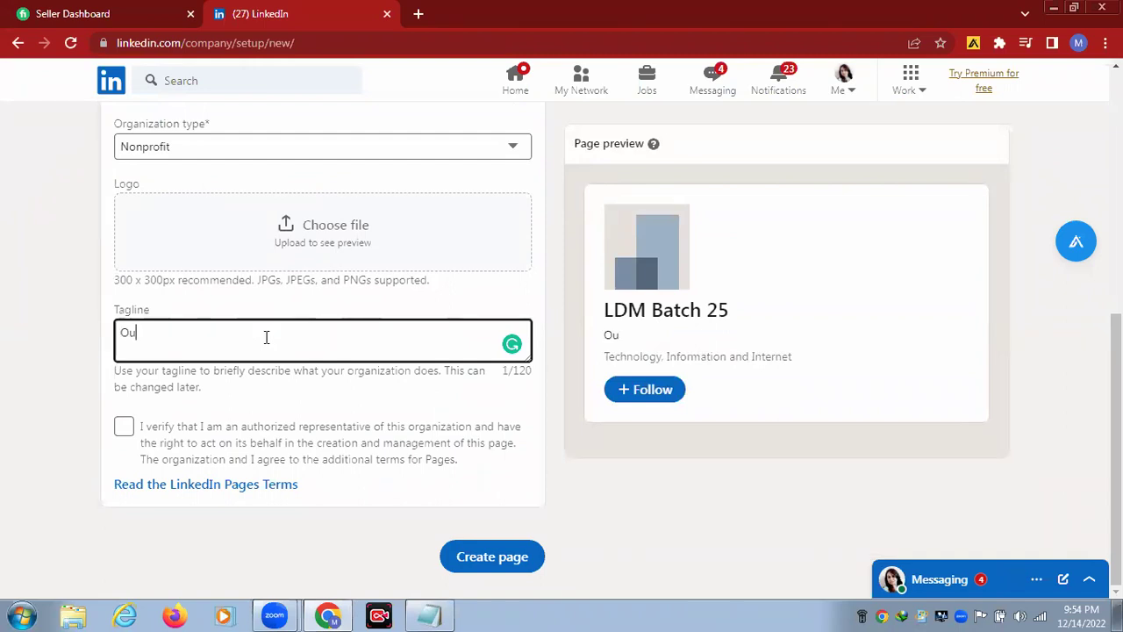
{"action": "type", "text": "r Ski"}
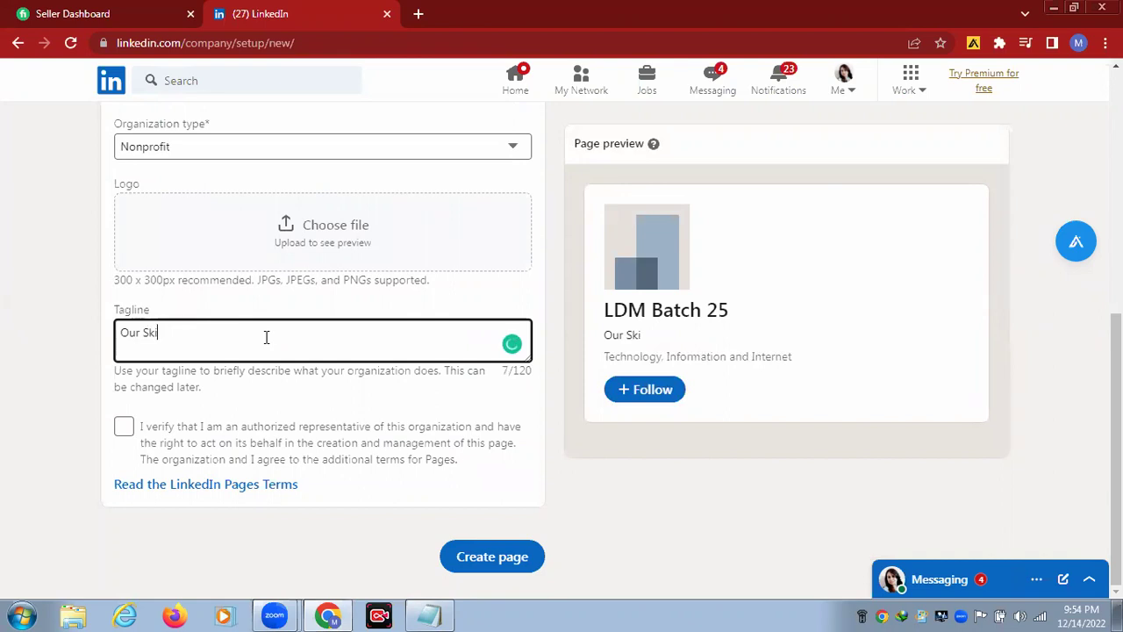
{"action": "type", "text": "ll Your Grow"}
{"action": "type", "text": "th"}
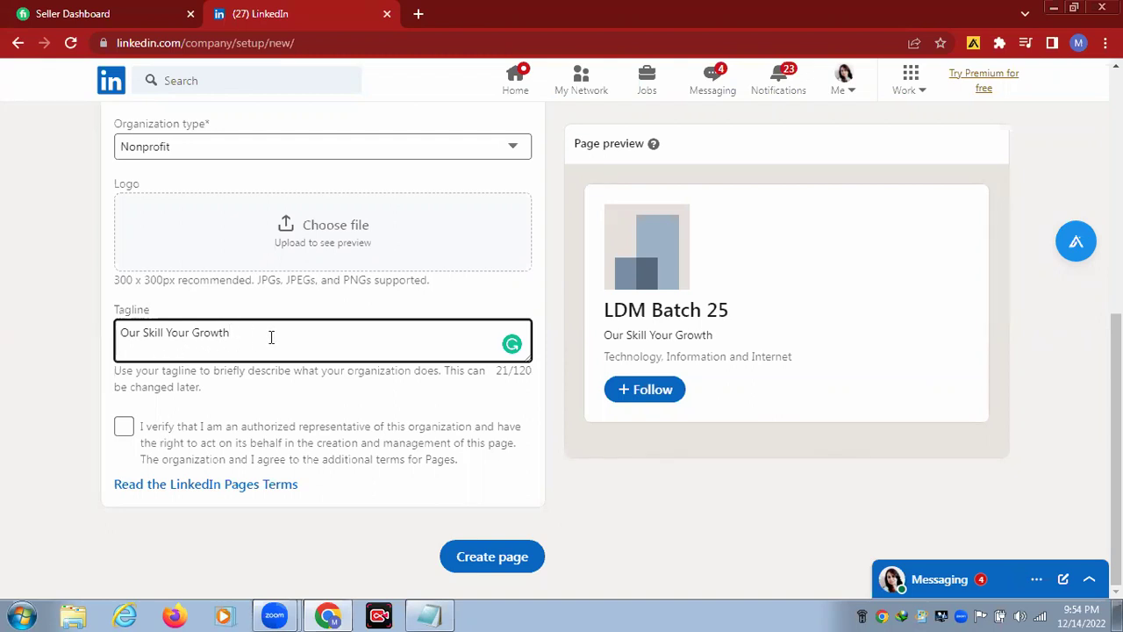
{"action": "scroll", "coordinate": [271, 337], "scroll_direction": "up", "scroll_amount": 2}
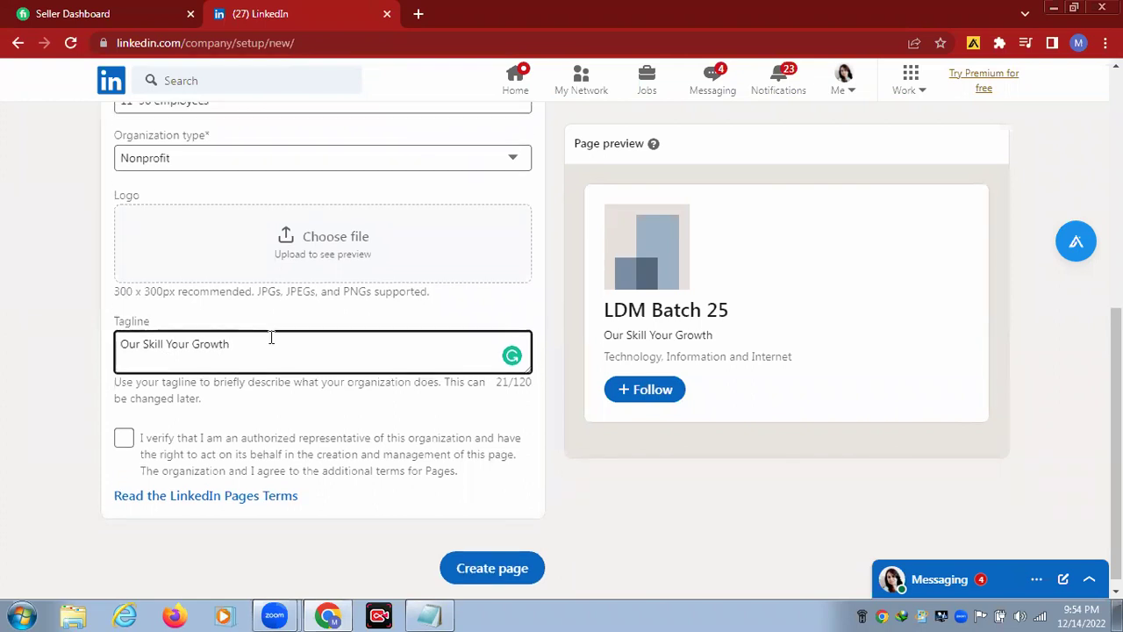
Switch to Canva by opening its home page in a separate browser tab
{"action": "left_click", "coordinate": [1044, 69]}
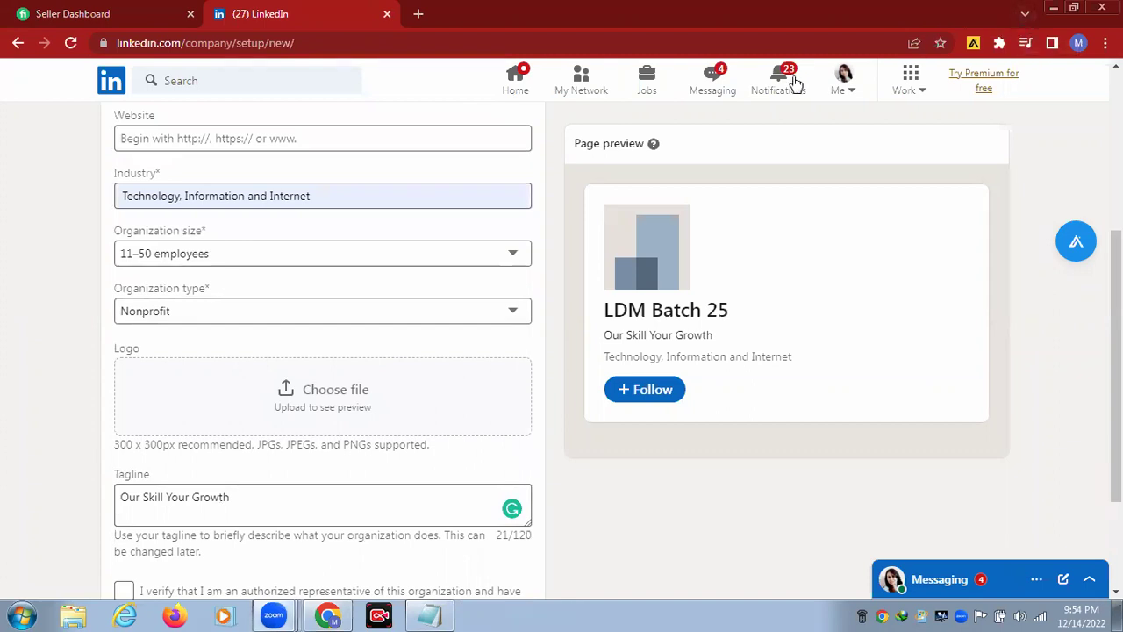
{"action": "left_click", "coordinate": [424, 14]}
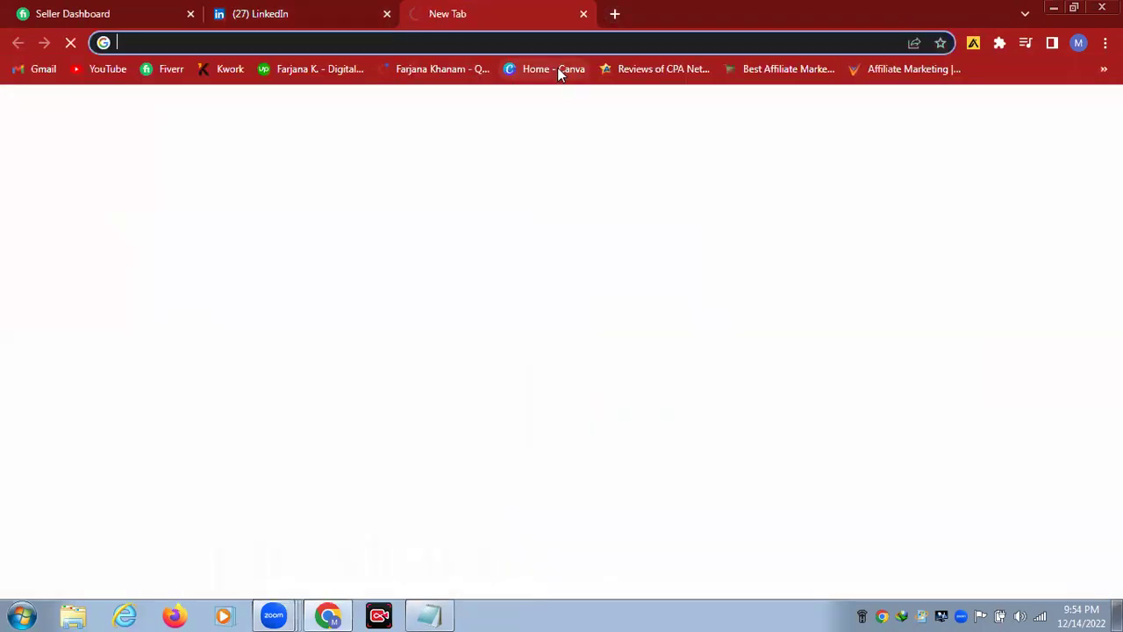
{"action": "left_click", "coordinate": [558, 69]}
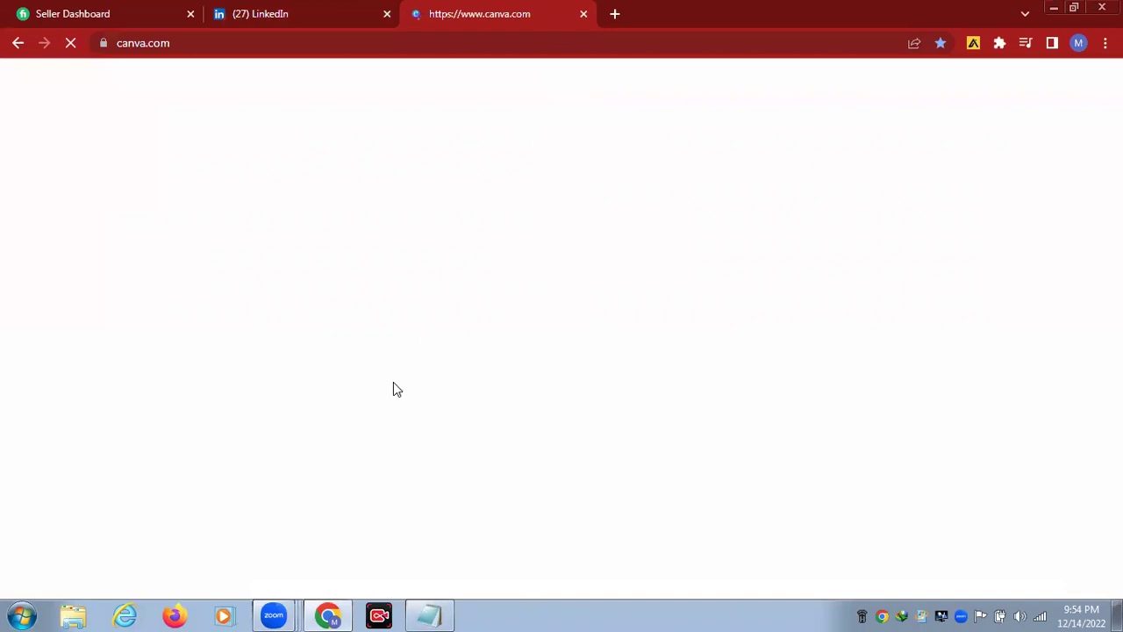
{"action": "mouse_move", "coordinate": [294, 614]}
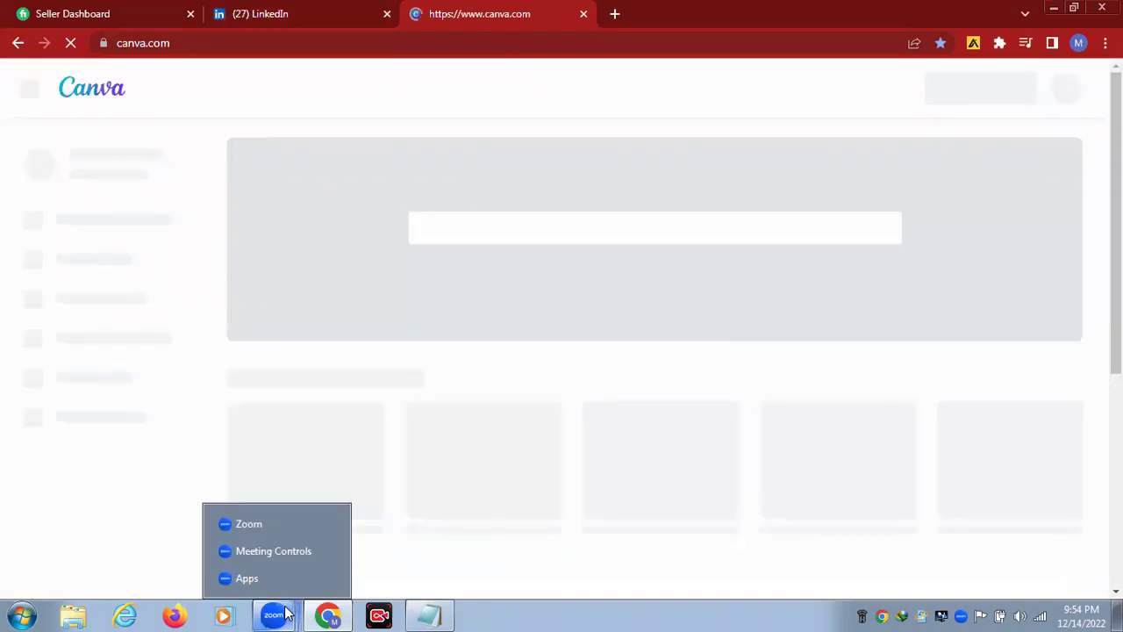
{"action": "left_click", "coordinate": [330, 577]}
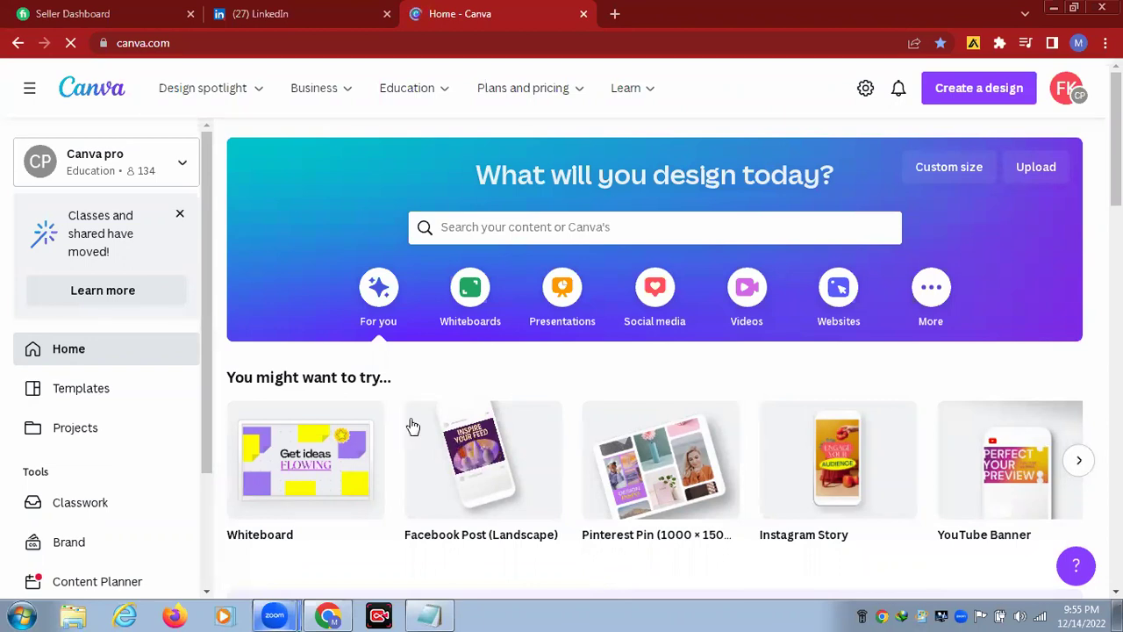
{"action": "mouse_move", "coordinate": [412, 426]}
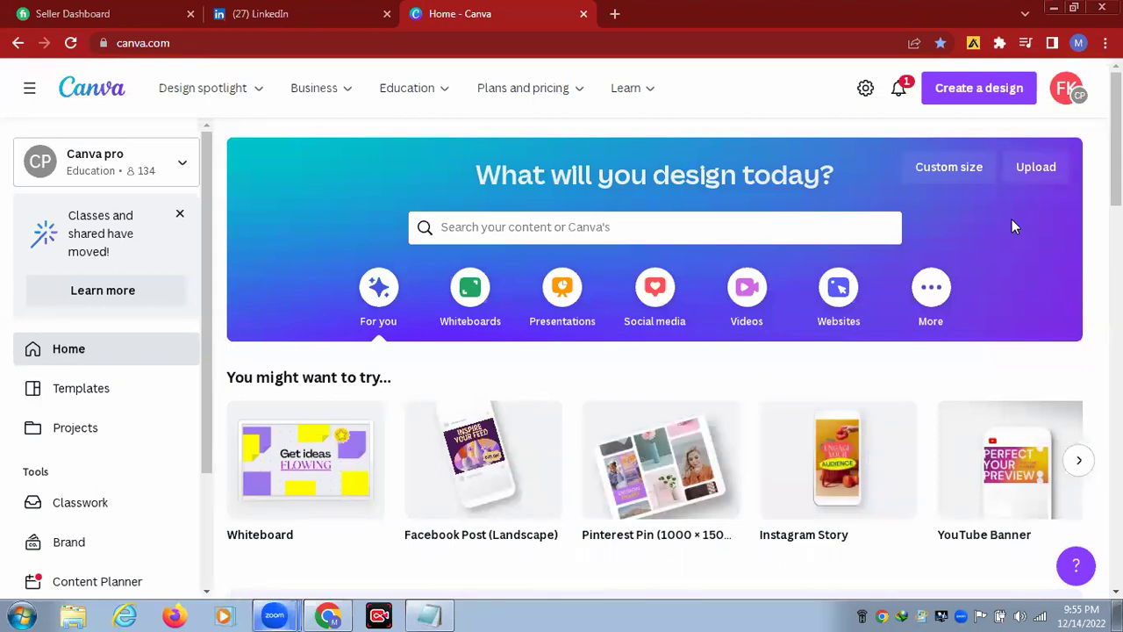
Create a blank Logo design and close the Canva home page
{"action": "left_click", "coordinate": [998, 93]}
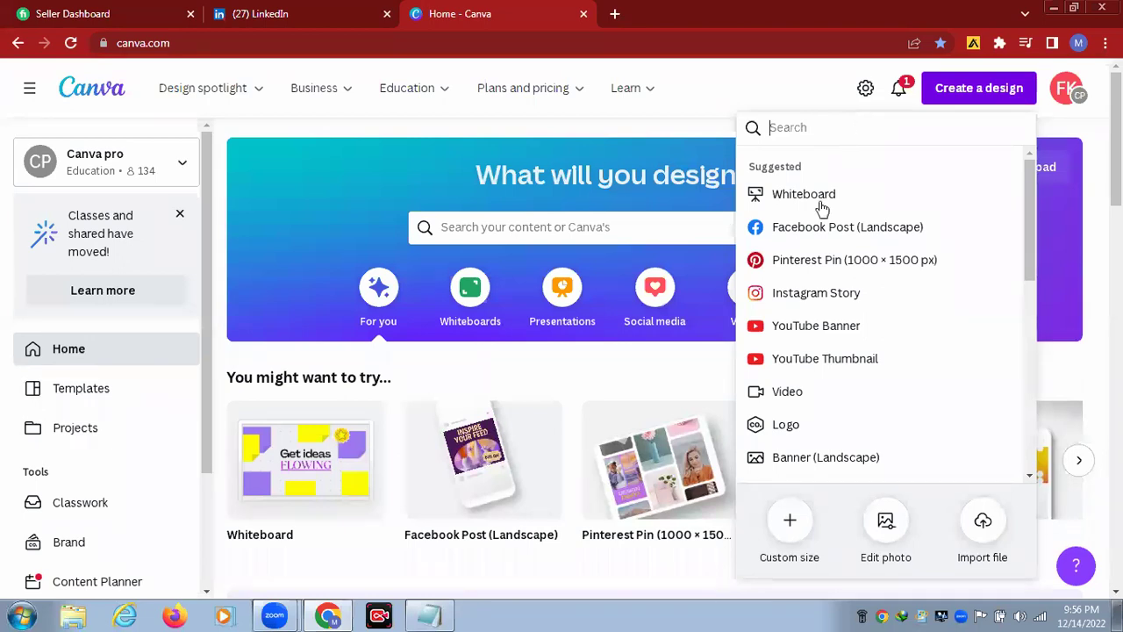
{"action": "left_click", "coordinate": [794, 426]}
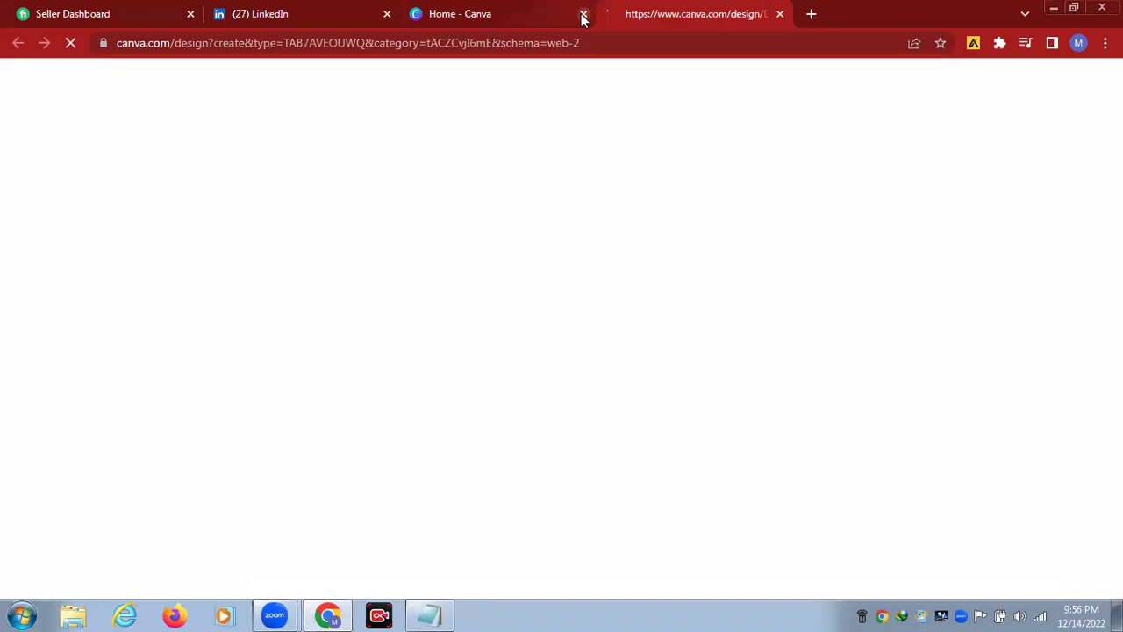
{"action": "left_click", "coordinate": [584, 15]}
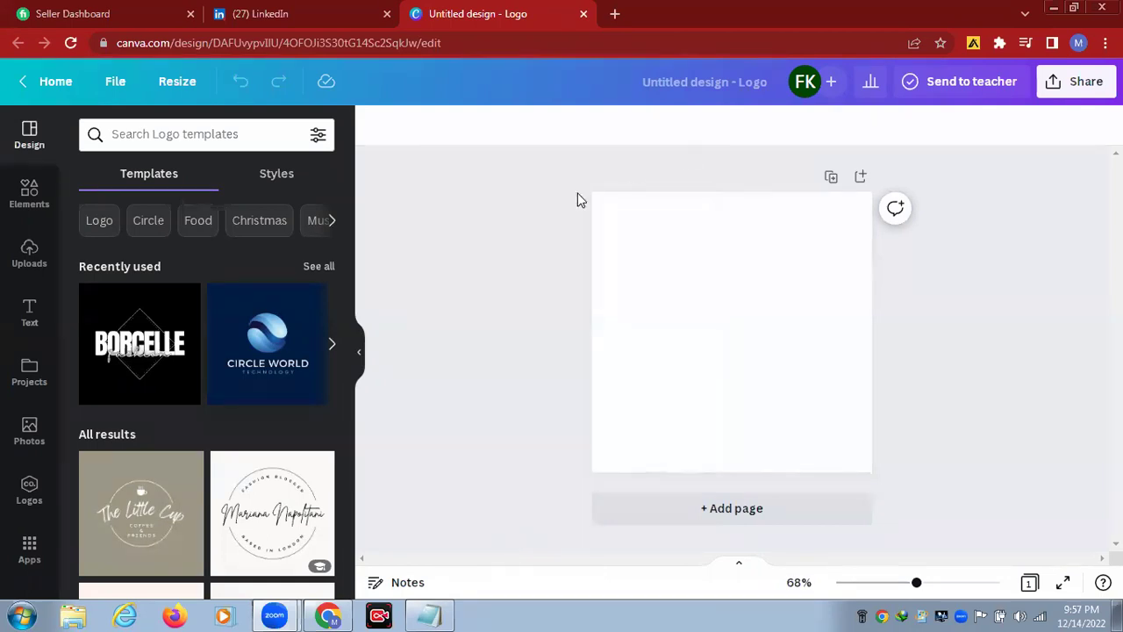
Apply the black page of the Black and White Minimalist Fashion Store Logo template and delete its script "fashion" text
{"action": "left_click", "coordinate": [134, 370]}
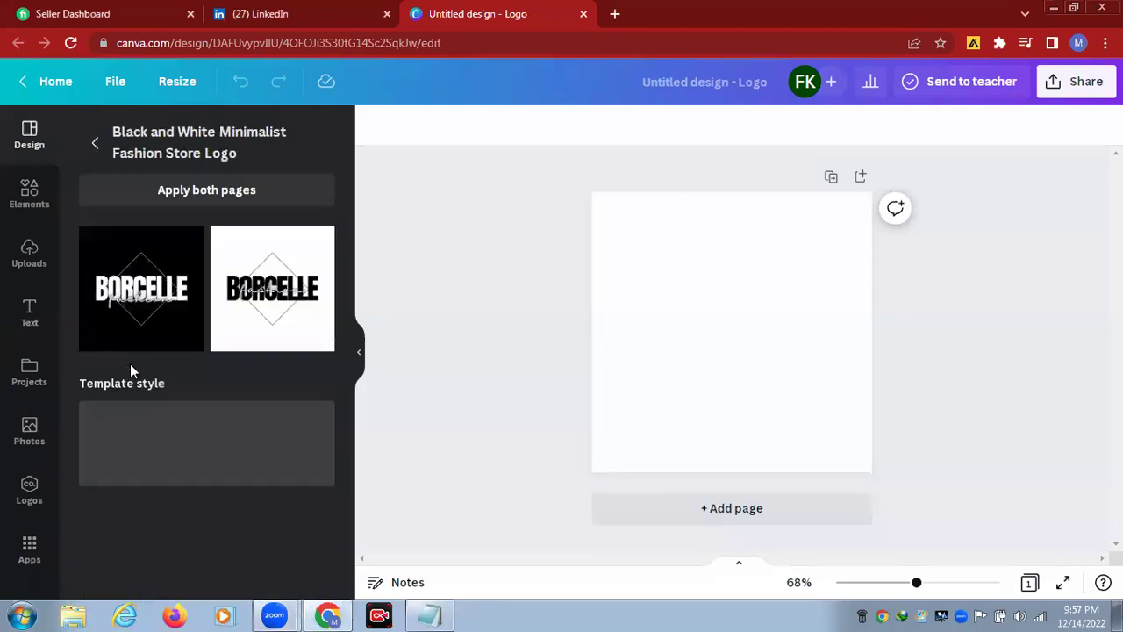
{"action": "left_click", "coordinate": [157, 329]}
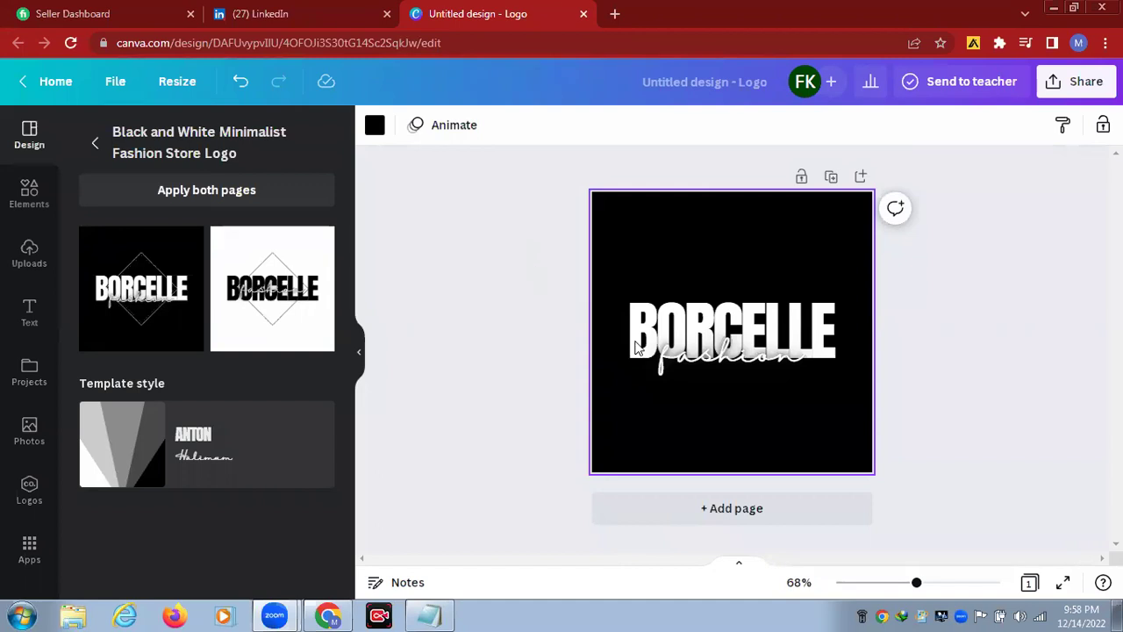
{"action": "left_click", "coordinate": [702, 365]}
{"action": "key", "text": "Delete"}
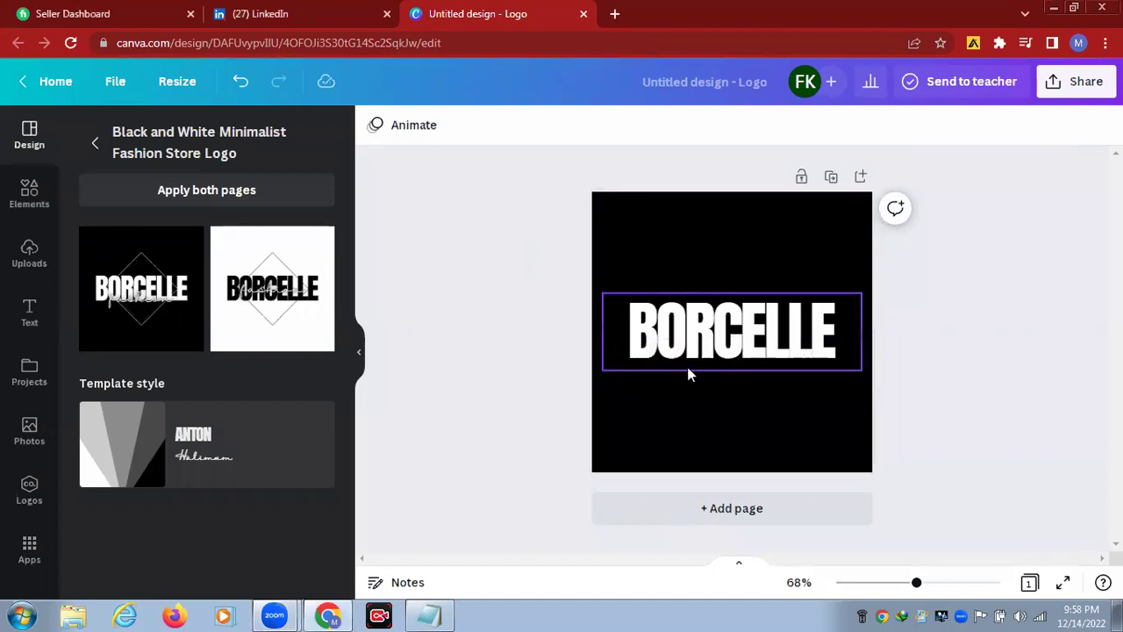
Replace the BORCELLE text in the logo with "LDM BATCH" and "25" on two lines
{"action": "left_click", "coordinate": [833, 338]}
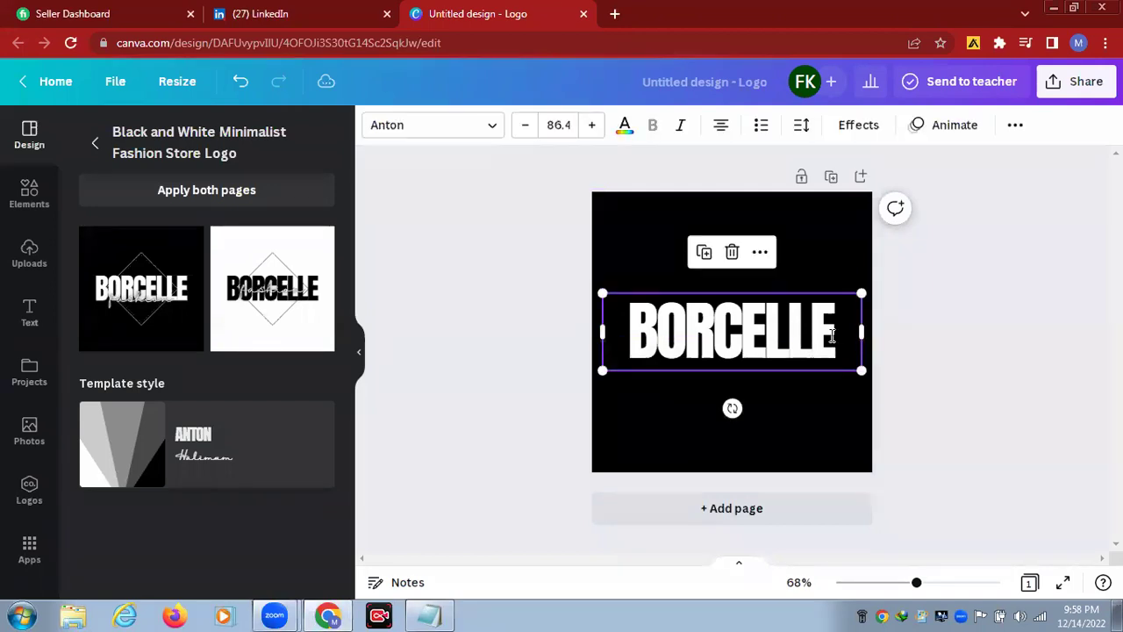
{"action": "left_click", "coordinate": [832, 335]}
{"action": "key", "text": "BackSpace"}
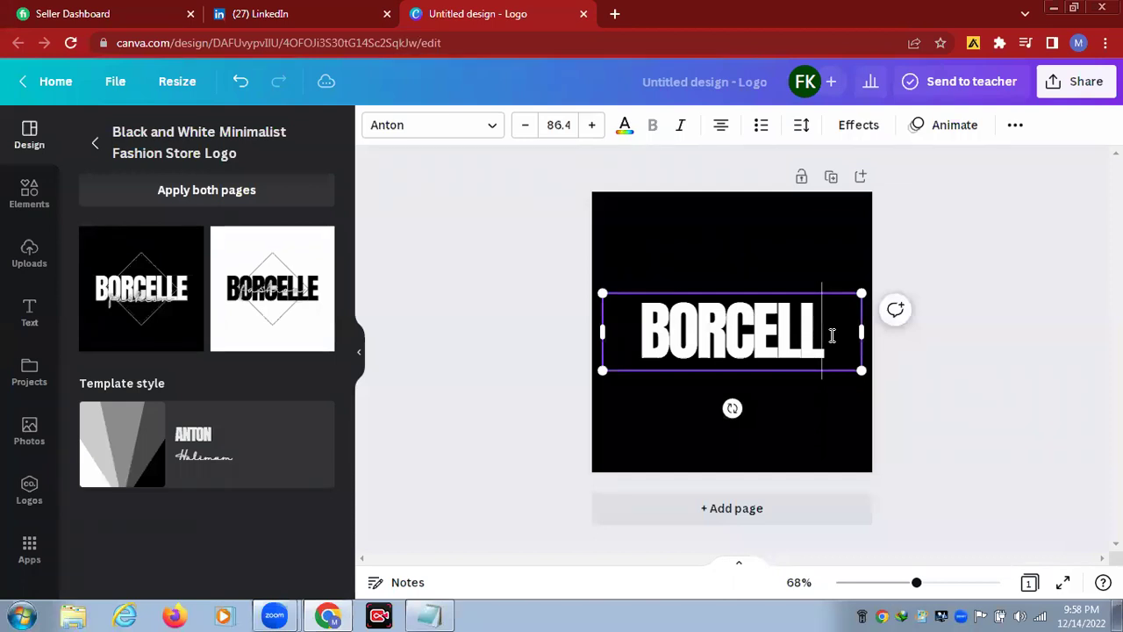
{"action": "key", "text": "ctrl+a"}
{"action": "key", "text": "BackSpace"}
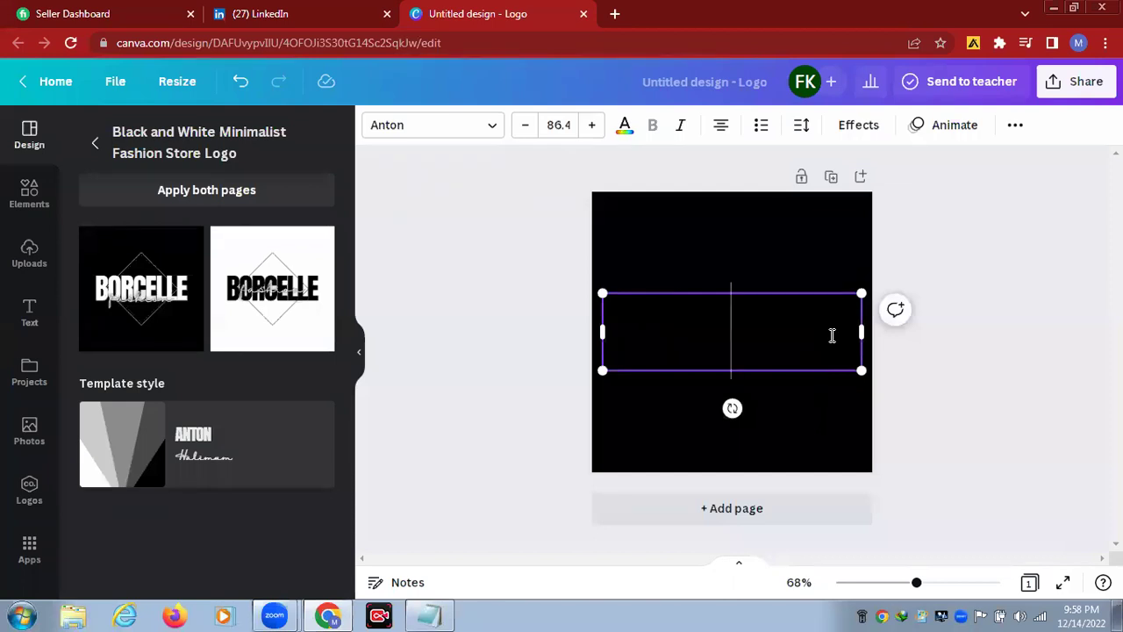
{"action": "type", "text": "L"}
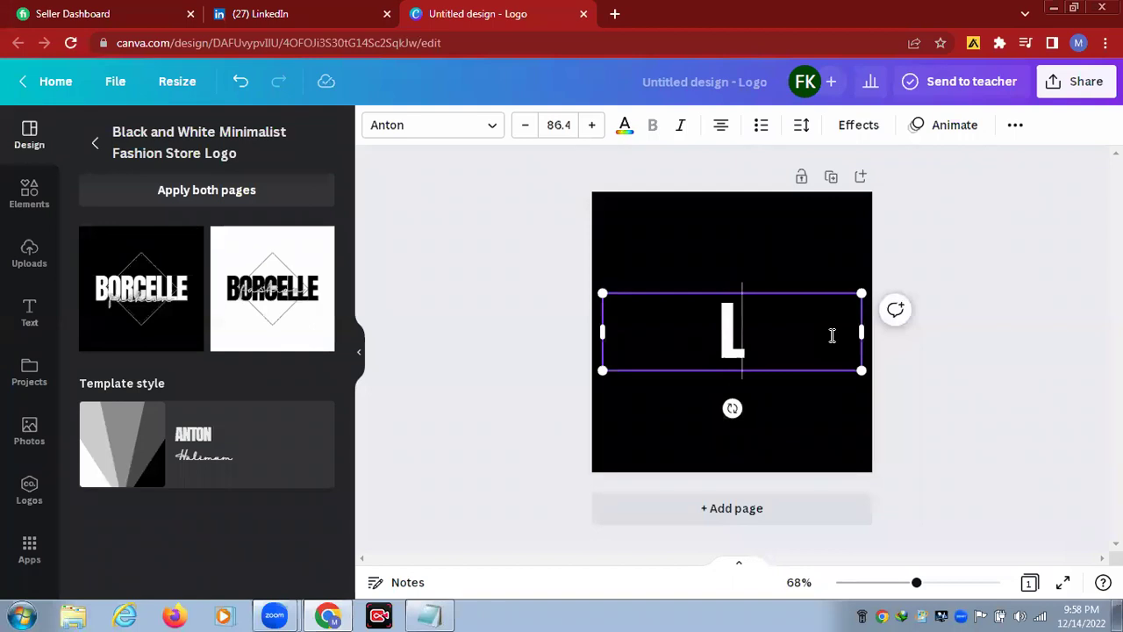
{"action": "type", "text": "DM"}
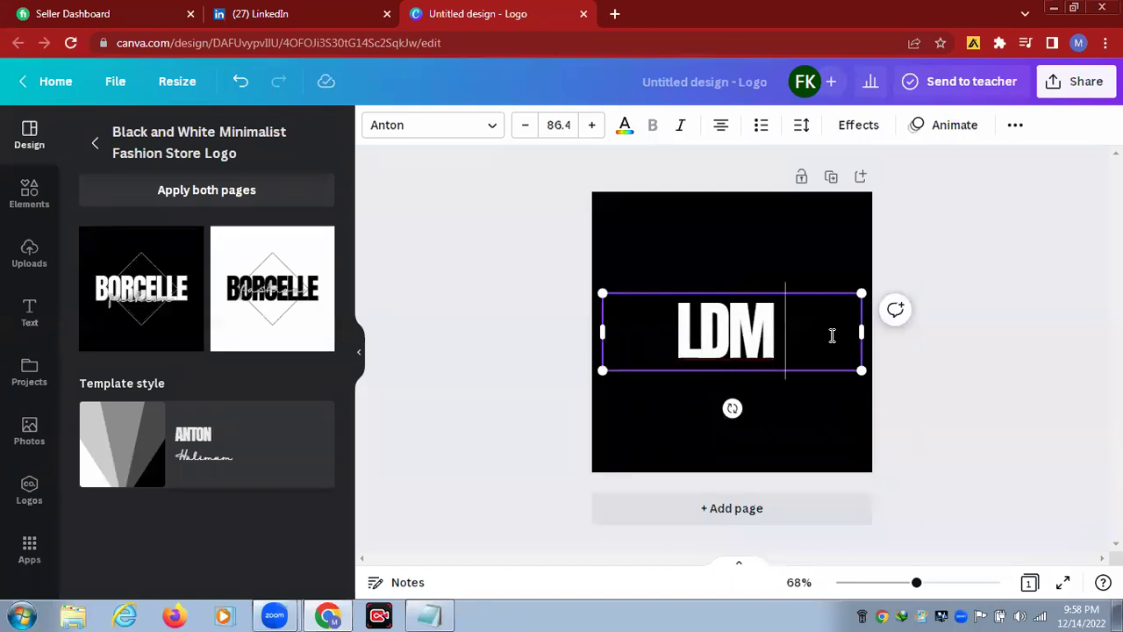
{"action": "type", "text": " BATCH"}
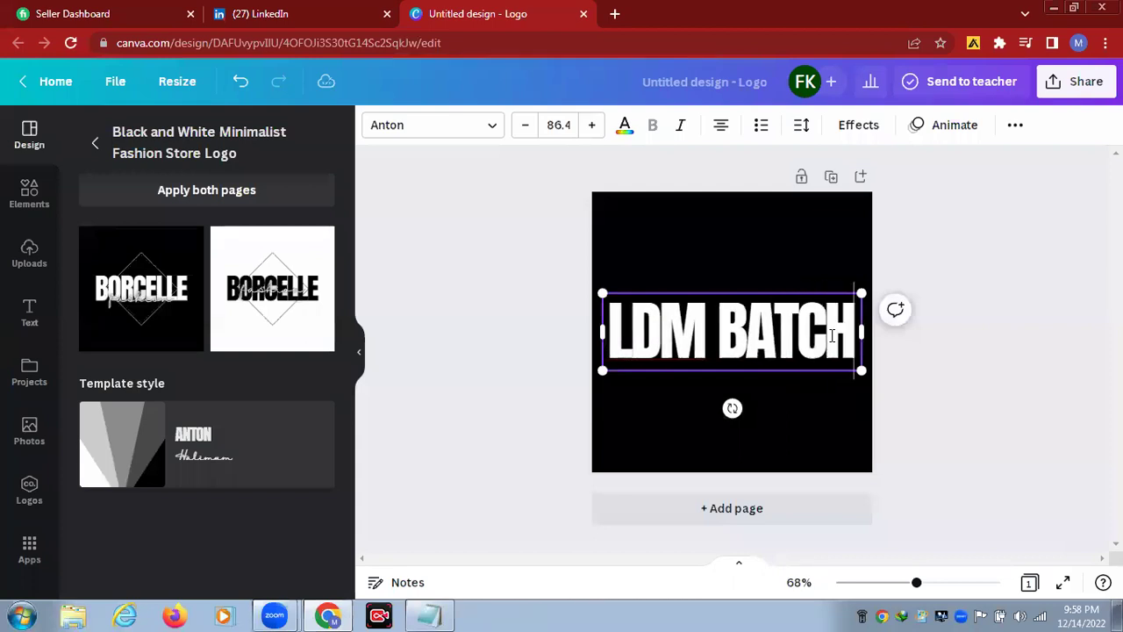
{"action": "key", "text": "Return"}
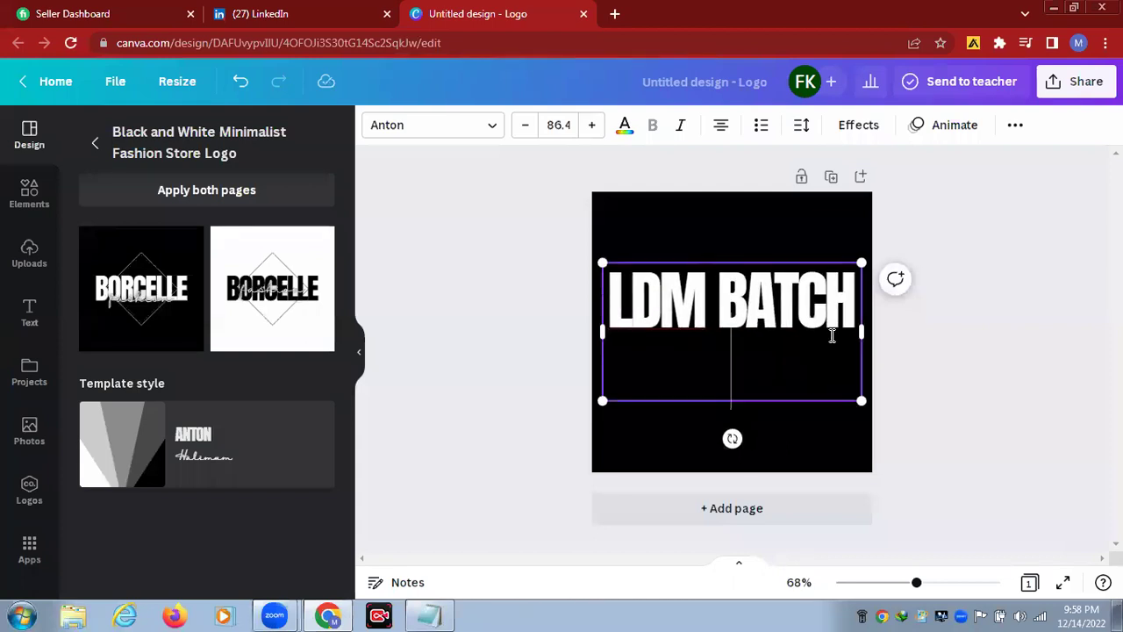
{"action": "type", "text": "25"}
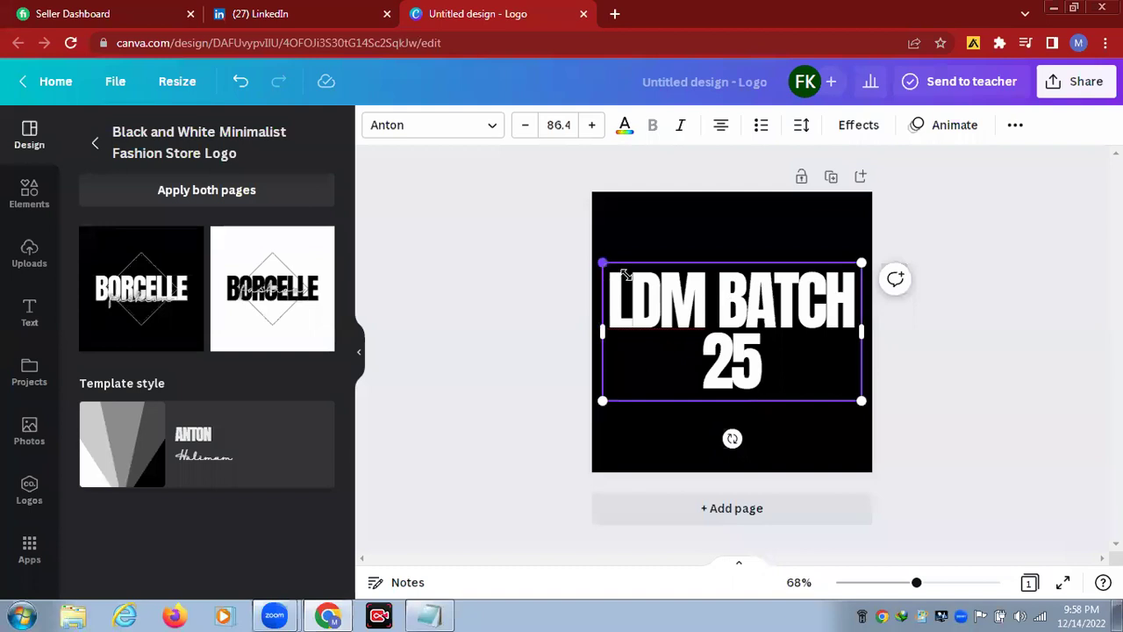
Shrink the "LDM BATCH 25" text to font size 59.7 and centre it on the black page
{"action": "left_click_drag", "start_coordinate": [634, 281], "coordinate": [678, 311]}
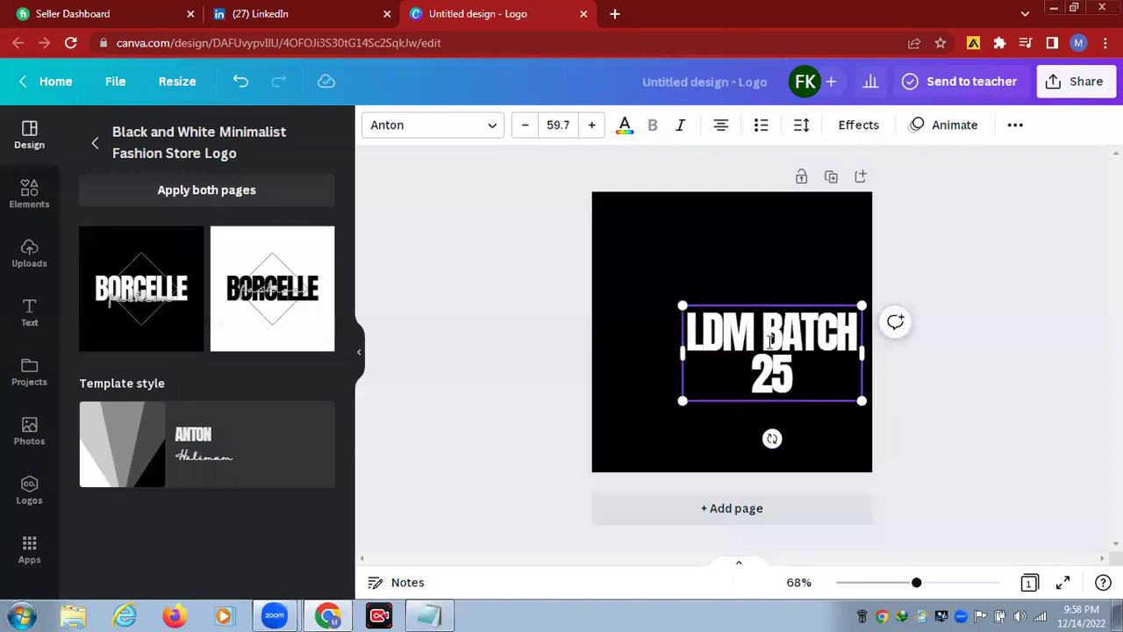
{"action": "left_click_drag", "start_coordinate": [755, 299], "coordinate": [717, 283]}
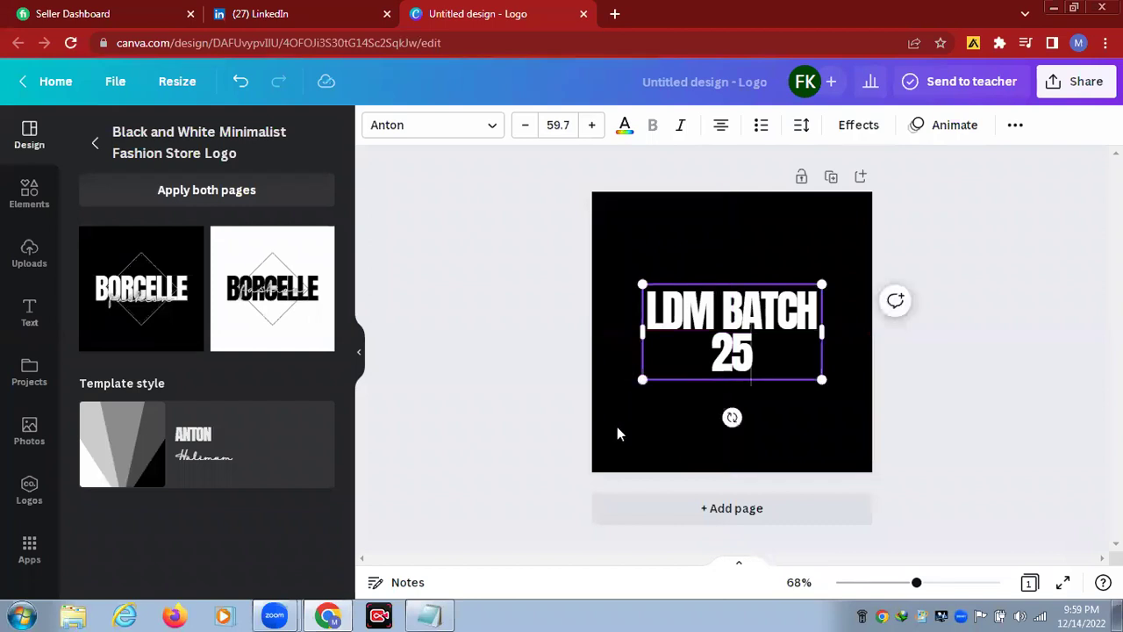
{"action": "left_click", "coordinate": [617, 430]}
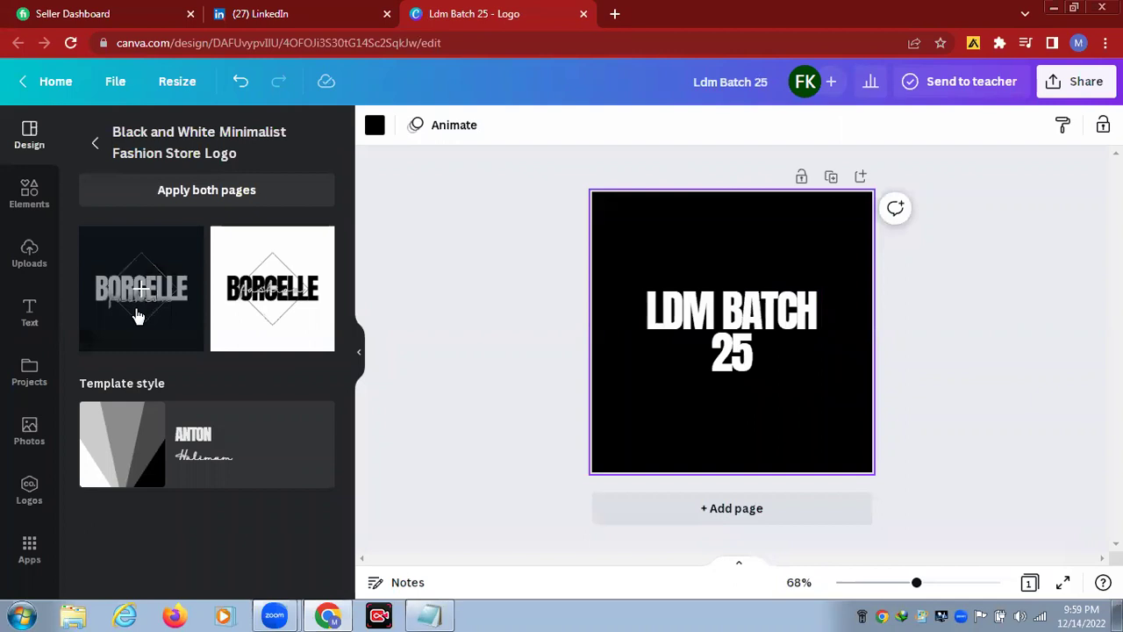
Find Square graphics among the elements and add the thin sketched frame of overlapping squares to the logo
{"action": "left_click", "coordinate": [24, 195]}
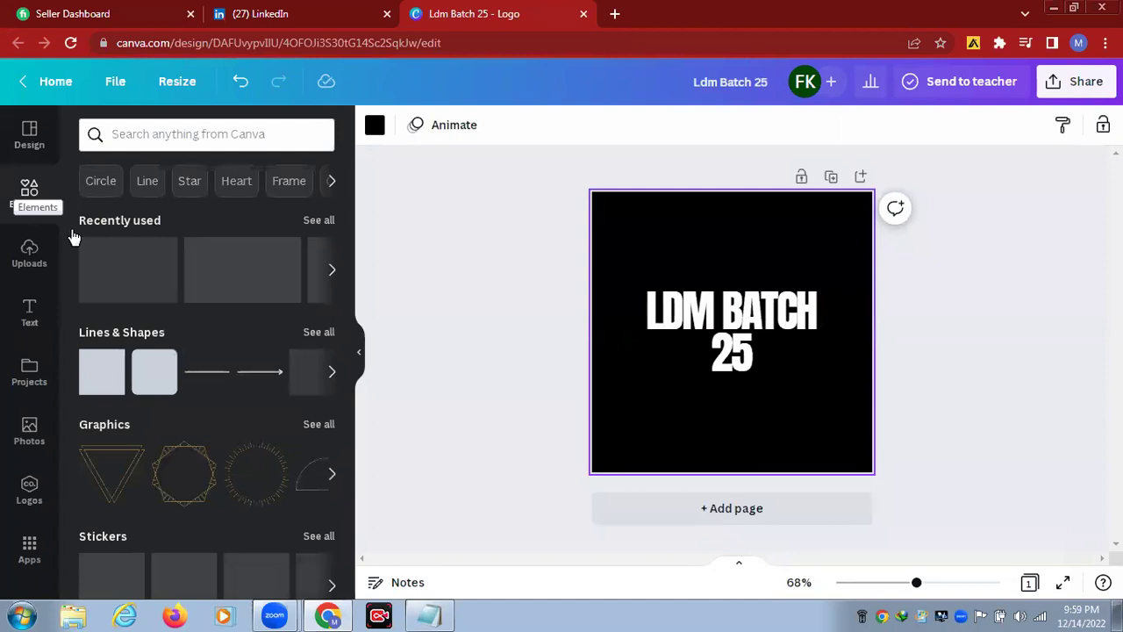
{"action": "left_click", "coordinate": [320, 424]}
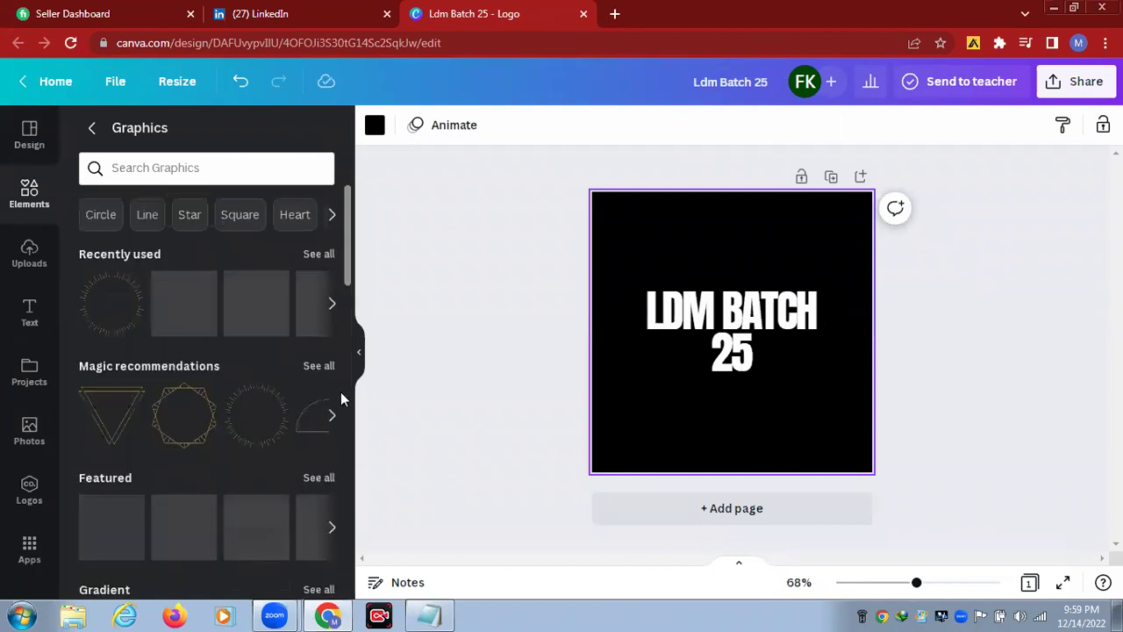
{"action": "left_click", "coordinate": [236, 217]}
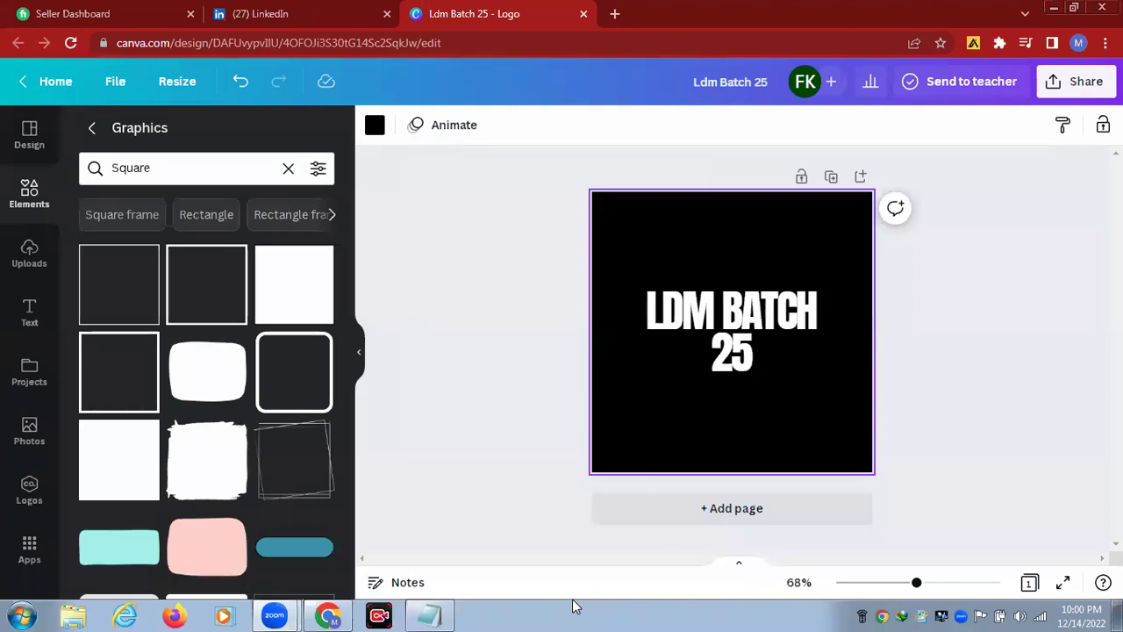
{"action": "left_click", "coordinate": [296, 473]}
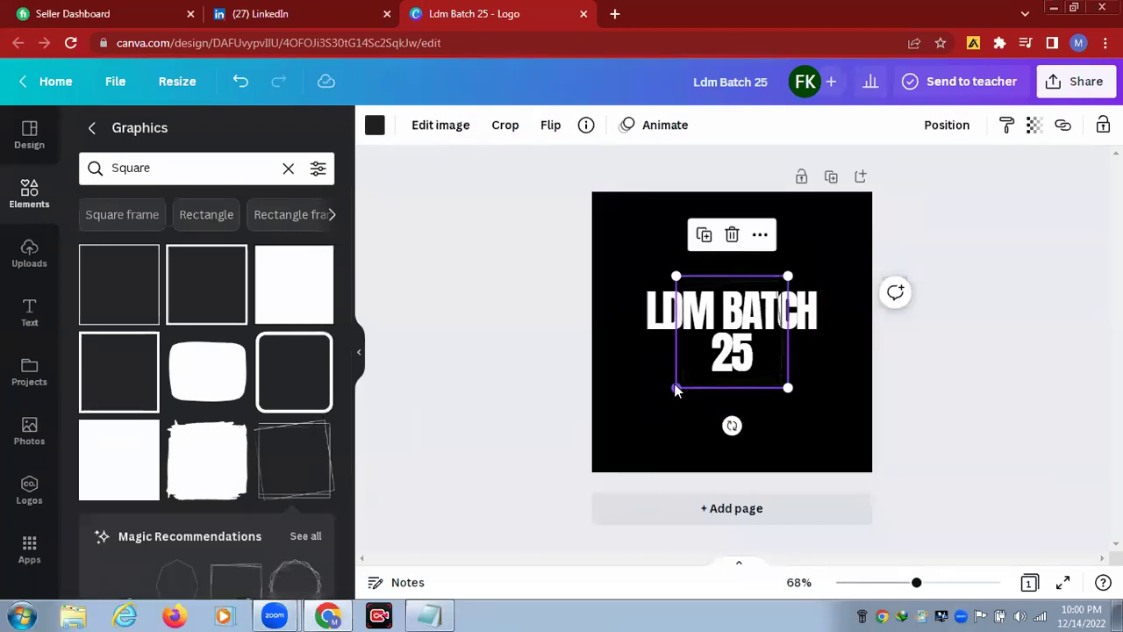
Enlarge the sketched square frame and position it so that it surrounds the "LDM BATCH 25" text, then deselect it
{"action": "left_click_drag", "start_coordinate": [674, 386], "coordinate": [650, 413]}
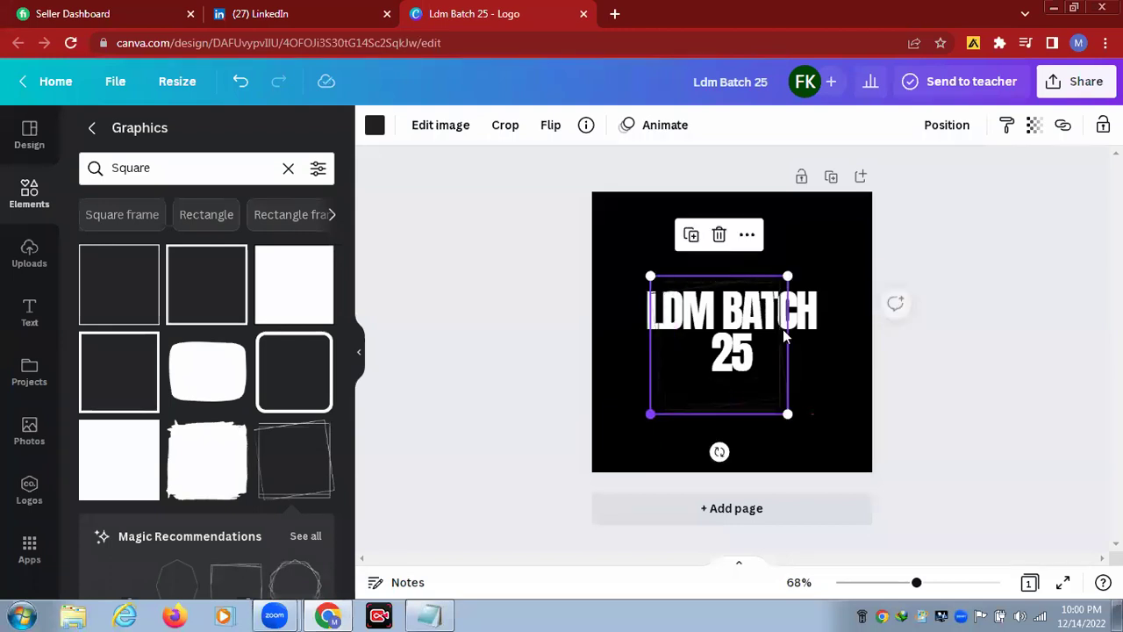
{"action": "left_click_drag", "start_coordinate": [788, 271], "coordinate": [830, 216]}
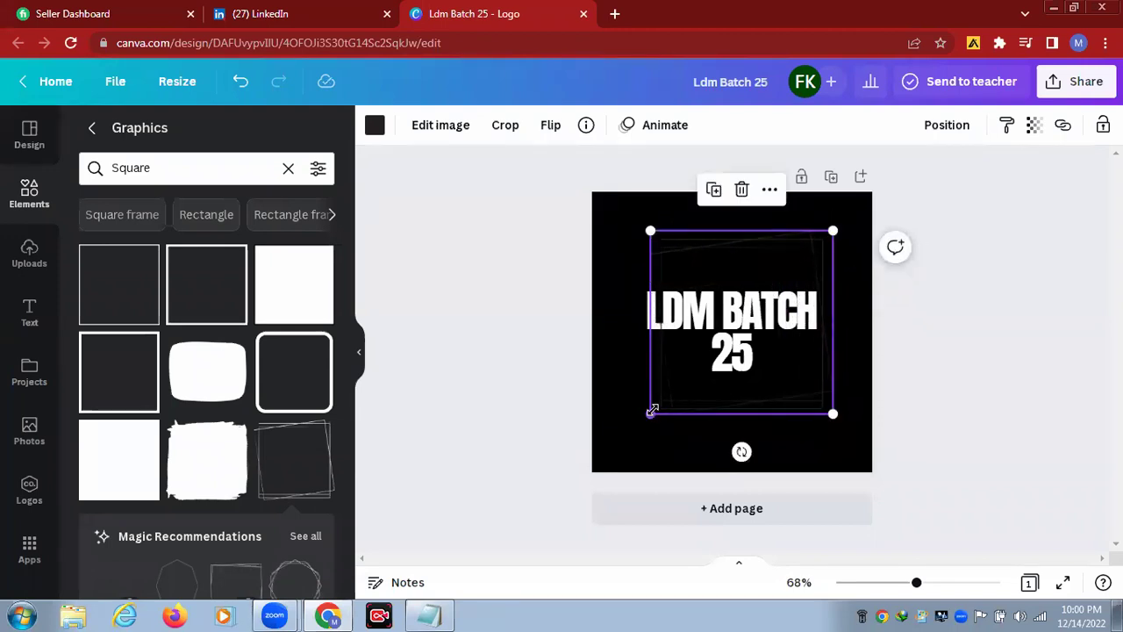
{"action": "left_click_drag", "start_coordinate": [644, 413], "coordinate": [623, 415]}
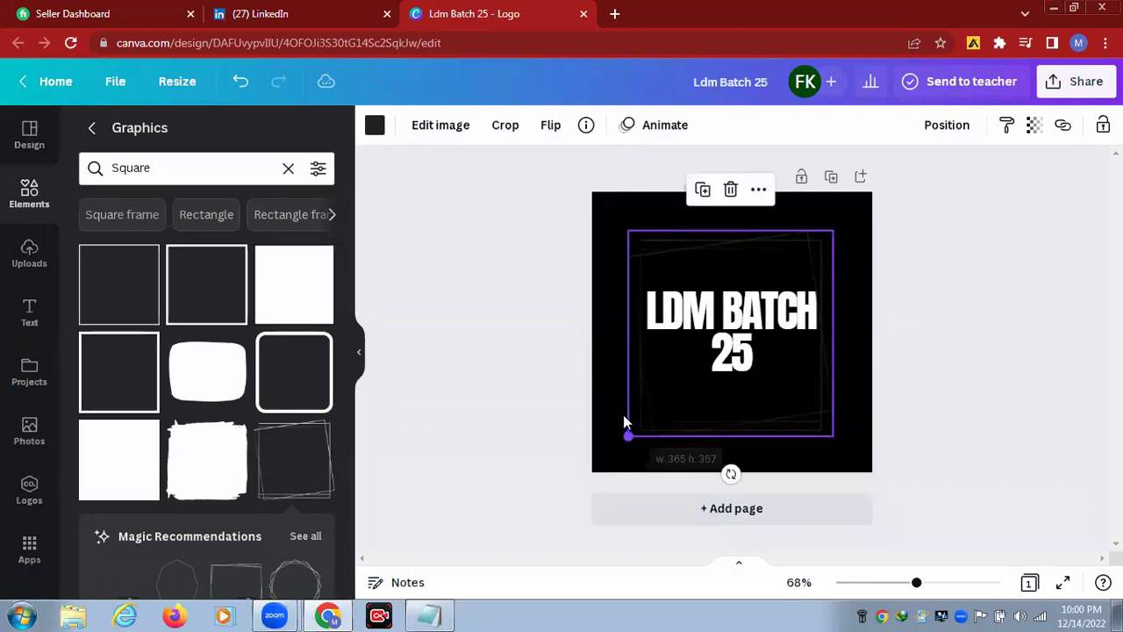
{"action": "left_click_drag", "start_coordinate": [845, 231], "coordinate": [845, 219]}
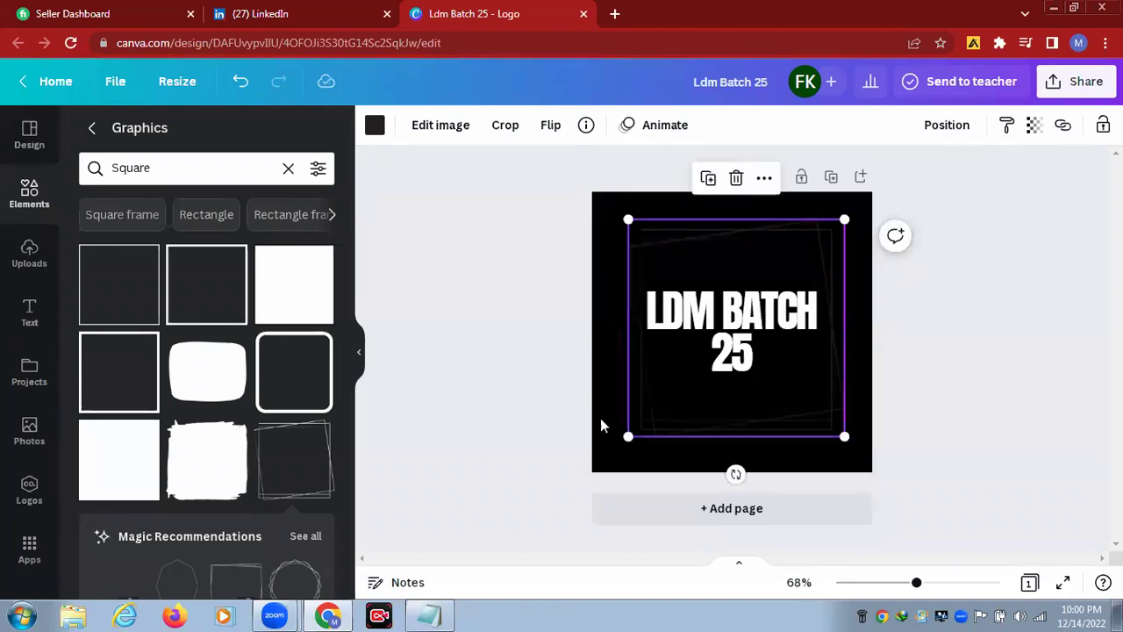
{"action": "left_click_drag", "start_coordinate": [627, 436], "coordinate": [623, 441]}
{"action": "left_click_drag", "start_coordinate": [719, 401], "coordinate": [721, 403]}
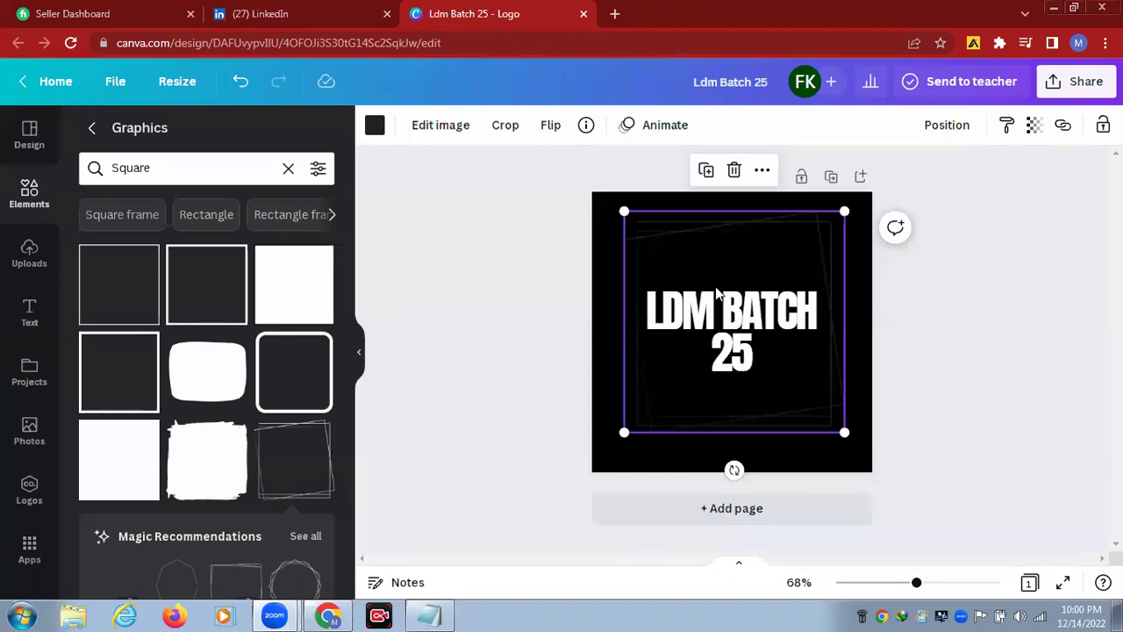
{"action": "left_click", "coordinate": [515, 285]}
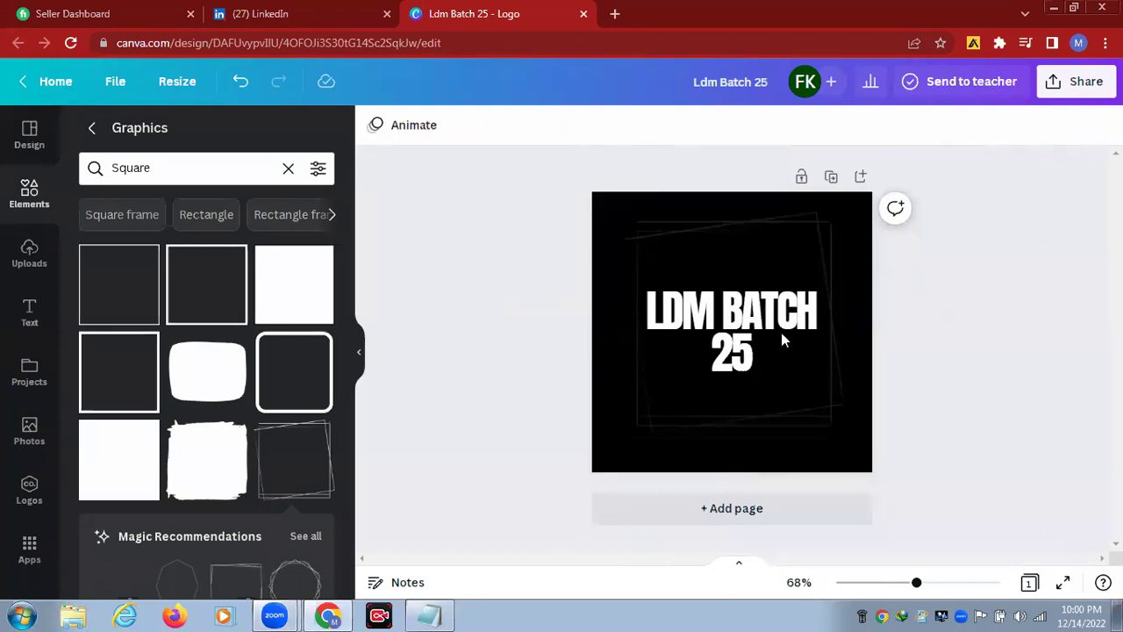
Download the logo design as a JPG file
{"action": "left_click", "coordinate": [1092, 94]}
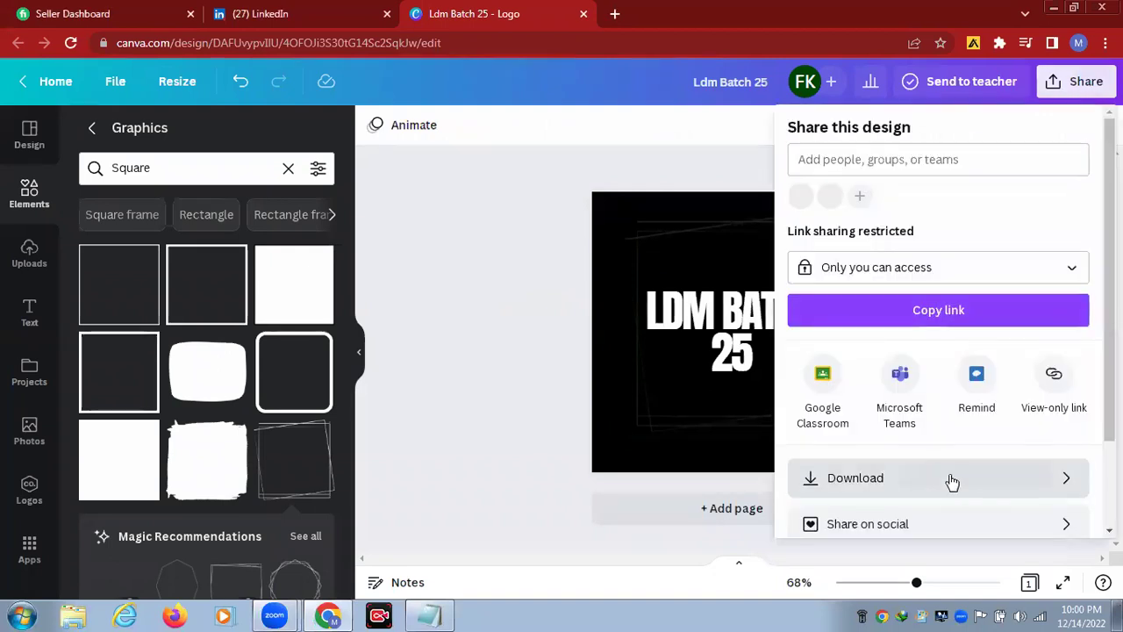
{"action": "left_click", "coordinate": [951, 479]}
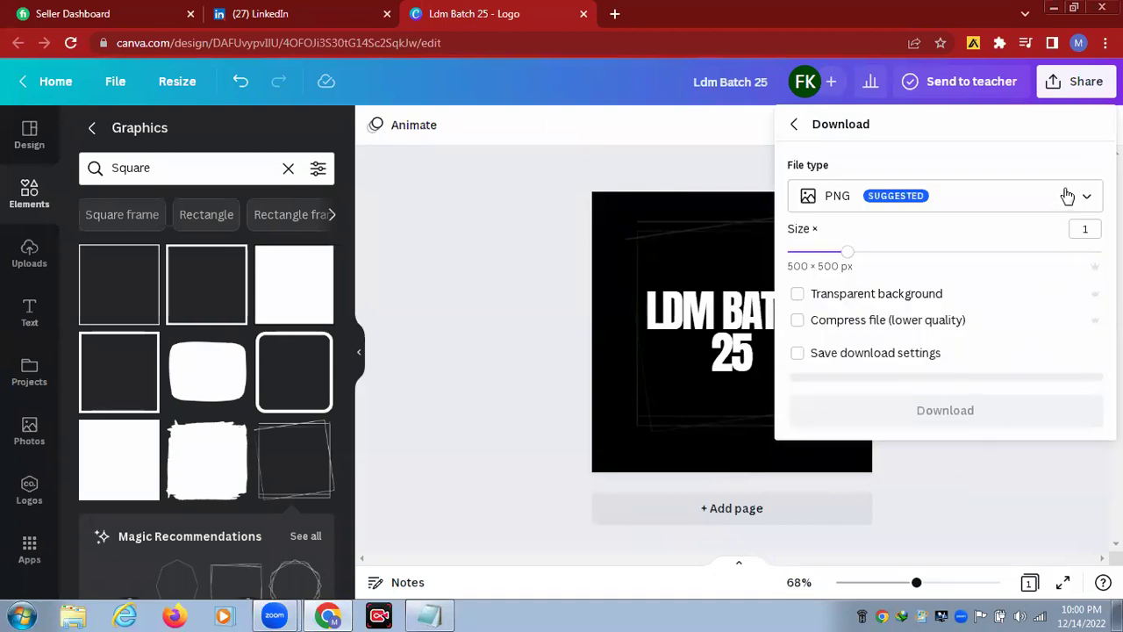
{"action": "left_click", "coordinate": [1067, 196]}
{"action": "left_click", "coordinate": [957, 243]}
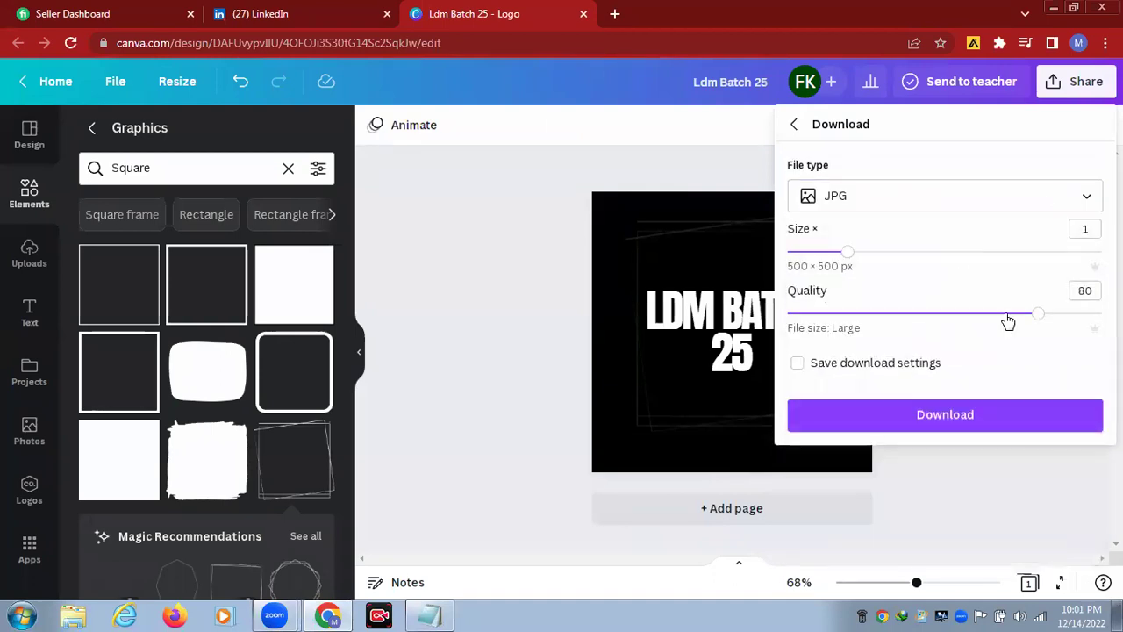
{"action": "left_click", "coordinate": [1023, 414]}
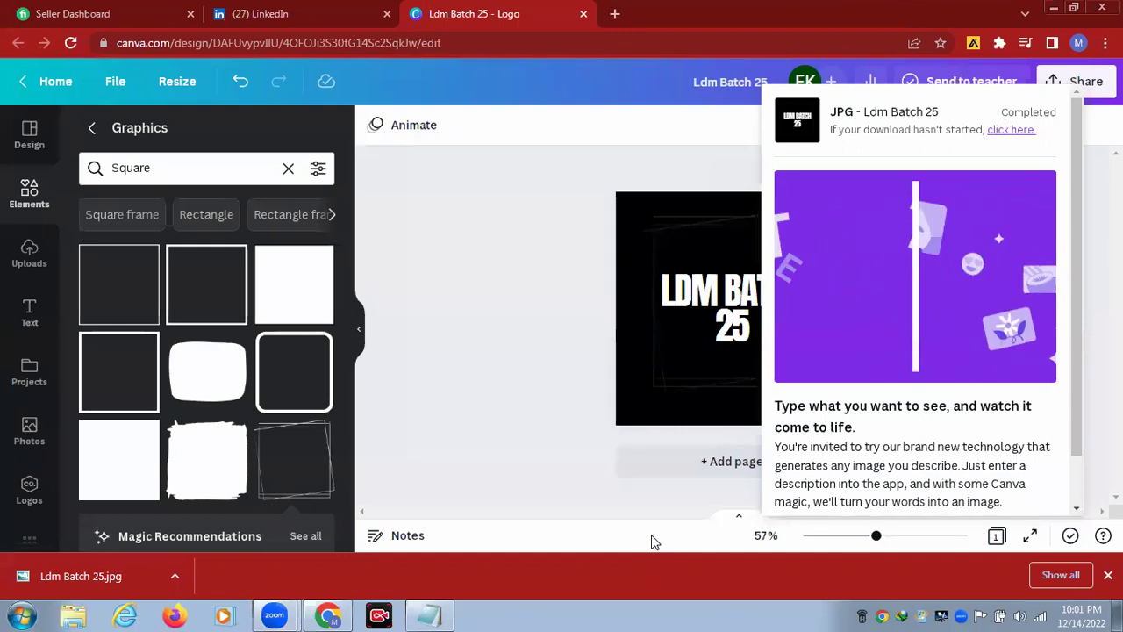
Switch to the LinkedIn page setup form and upload the downloaded Ldm Batch 25.jpg as the company logo
{"action": "left_click", "coordinate": [305, 12]}
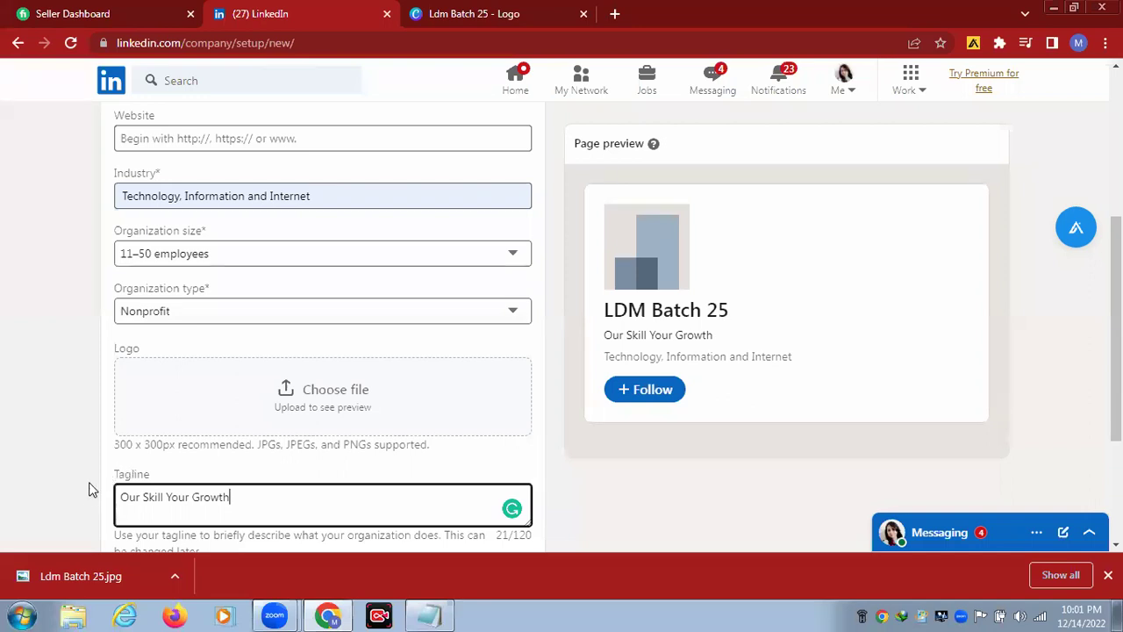
{"action": "left_click_drag", "start_coordinate": [124, 568], "coordinate": [285, 392]}
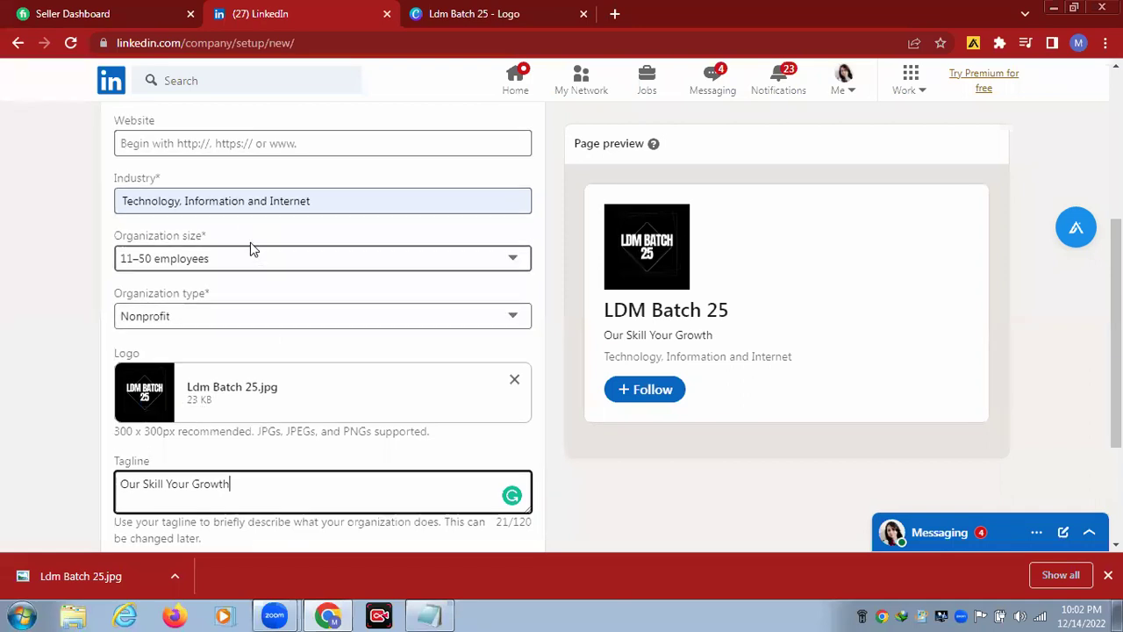
Review the company details, verify being an authorized representative of the organization, and create the page
{"action": "scroll", "coordinate": [250, 244], "scroll_direction": "up", "scroll_amount": 4}
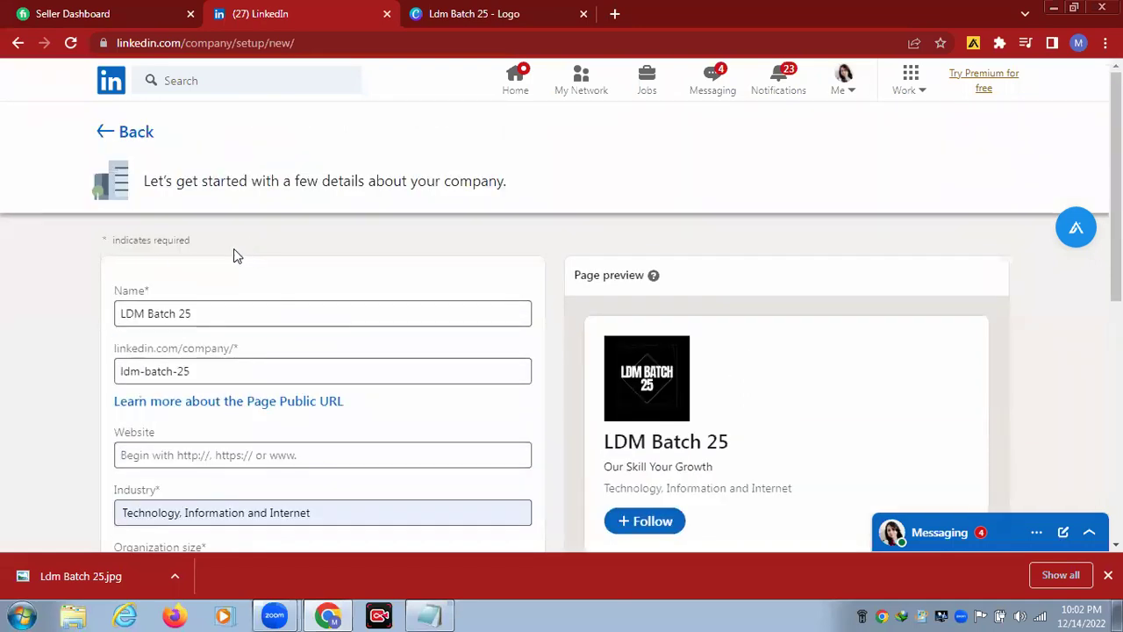
{"action": "left_click", "coordinate": [138, 320]}
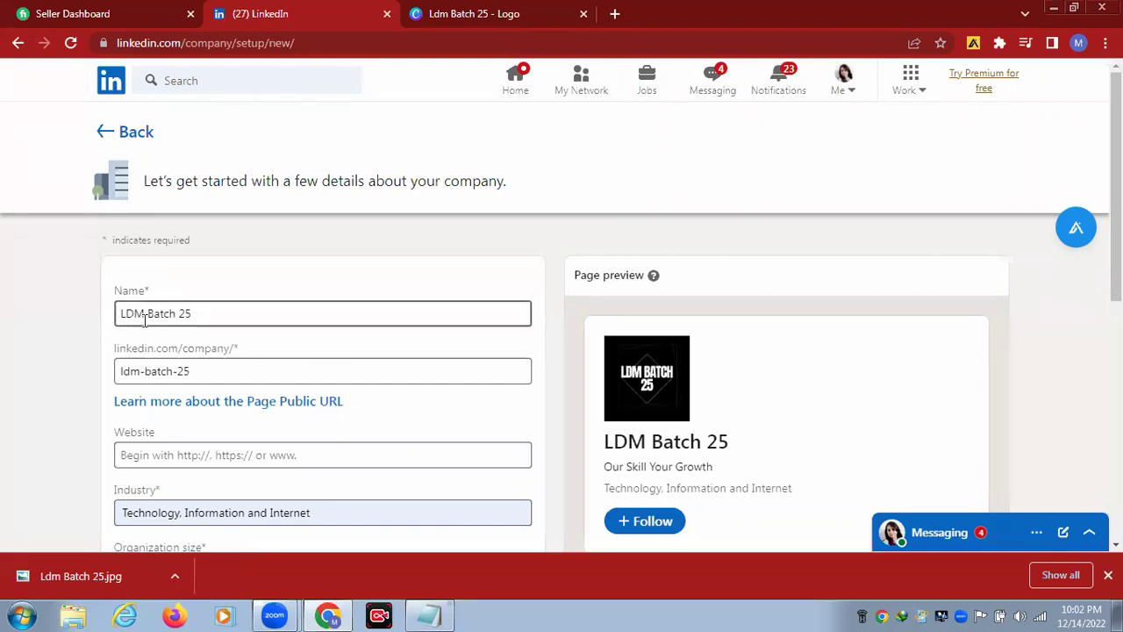
{"action": "scroll", "coordinate": [215, 395], "scroll_direction": "down", "scroll_amount": 2}
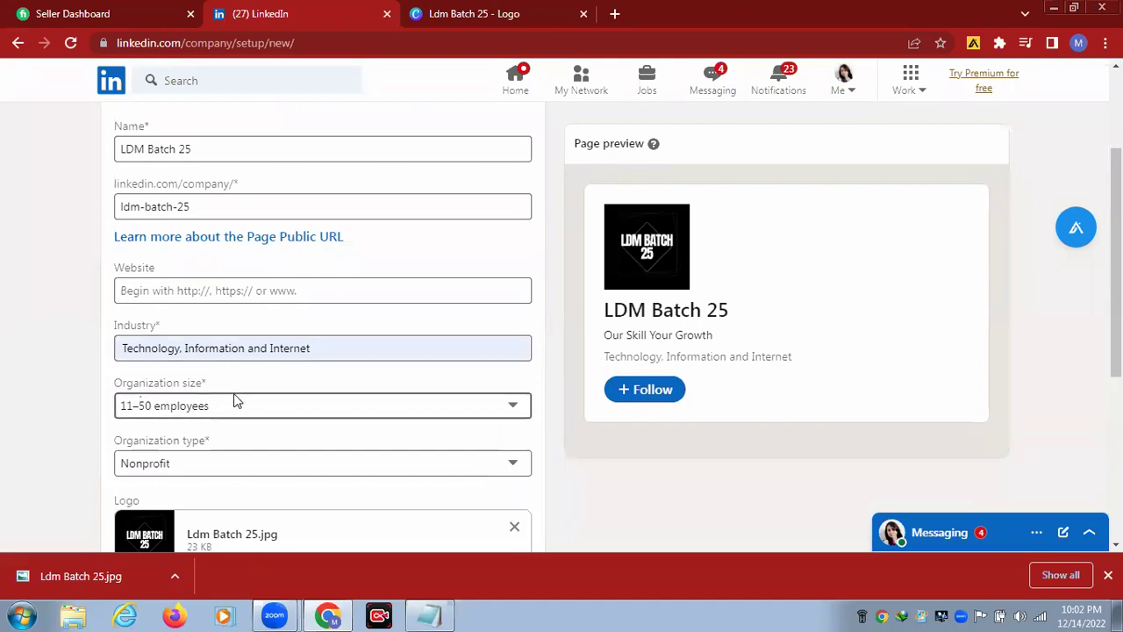
{"action": "scroll", "coordinate": [235, 399], "scroll_direction": "down", "scroll_amount": 2}
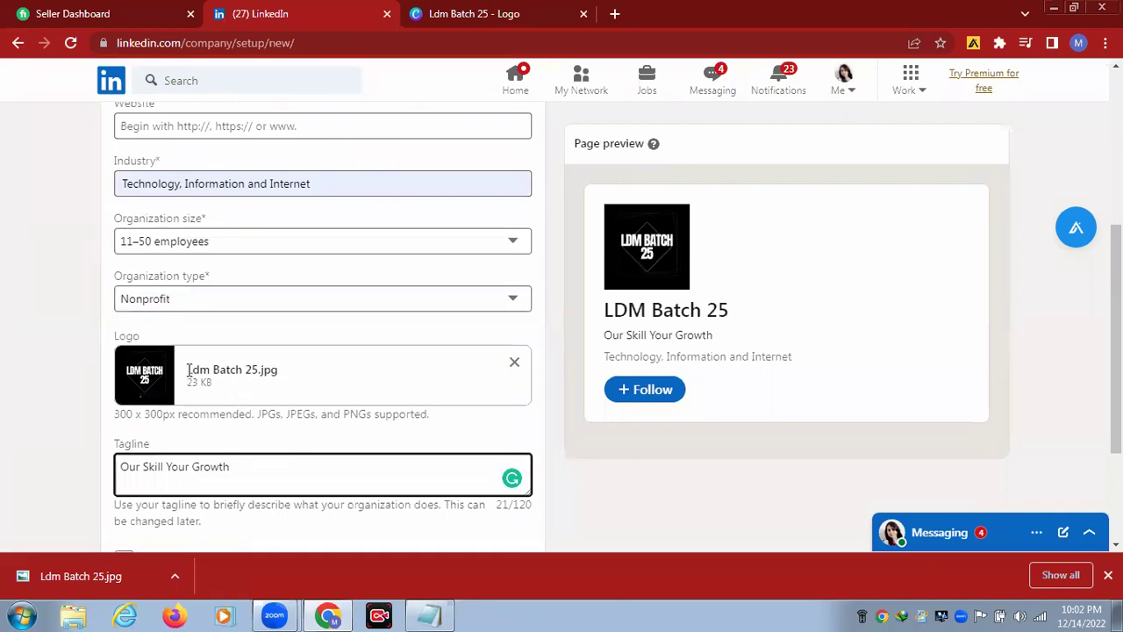
{"action": "scroll", "coordinate": [230, 462], "scroll_direction": "down", "scroll_amount": 2}
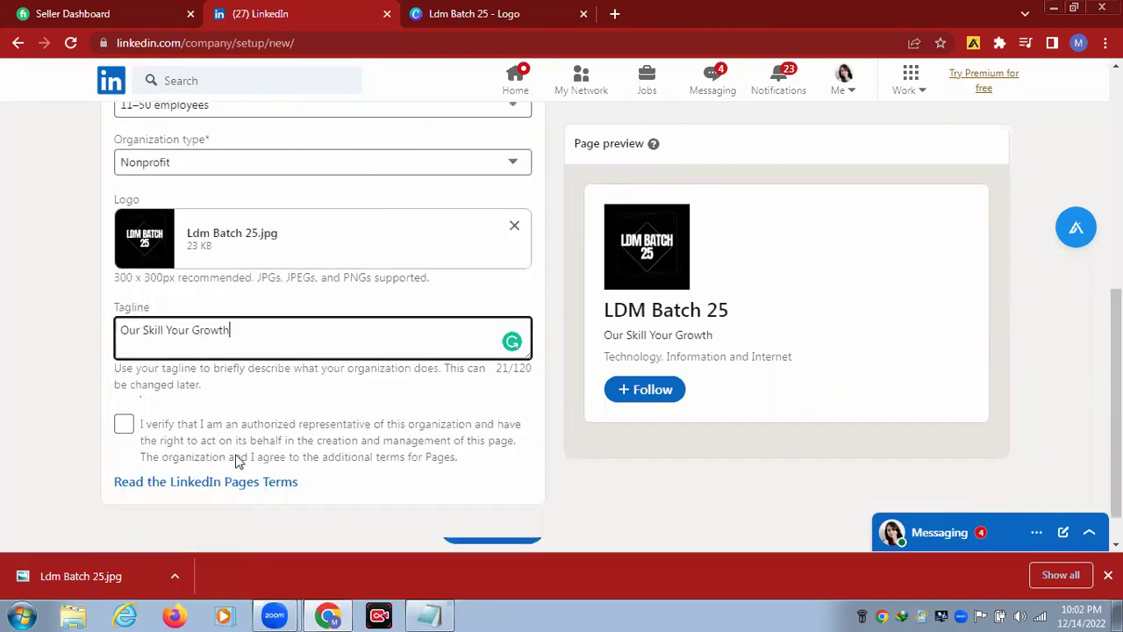
{"action": "scroll", "coordinate": [235, 462], "scroll_direction": "down", "scroll_amount": 1}
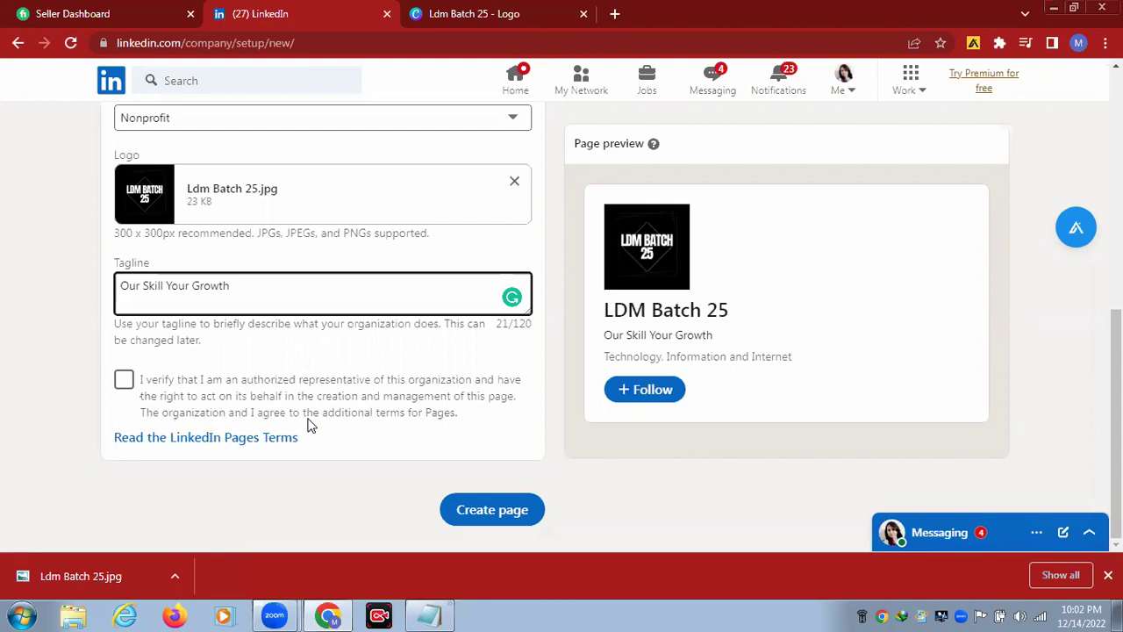
{"action": "left_click", "coordinate": [123, 381]}
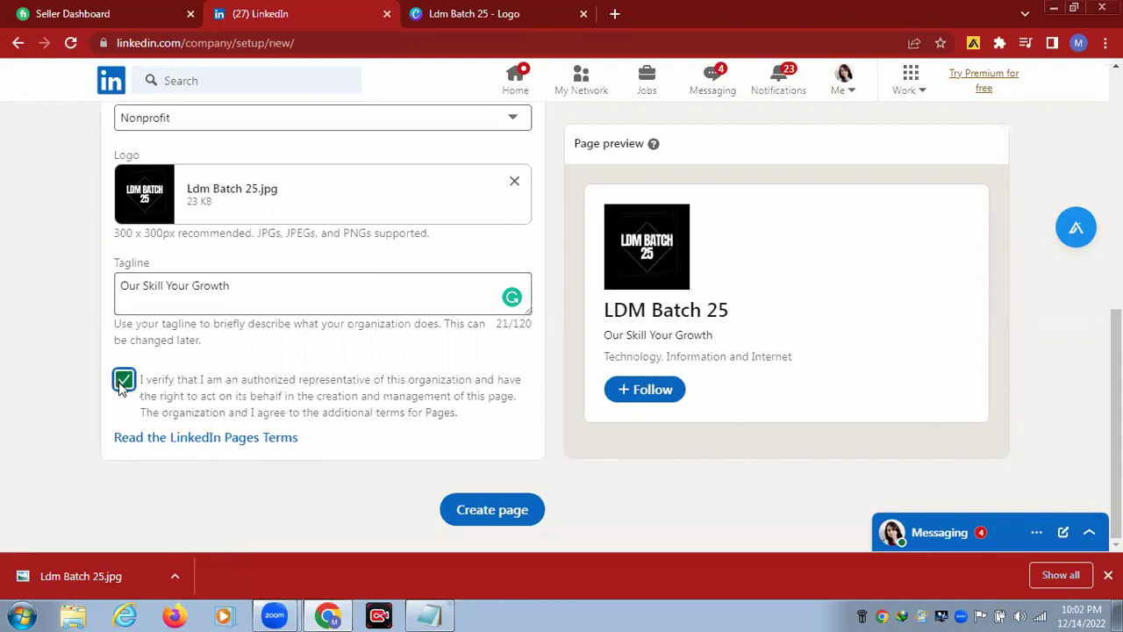
{"action": "left_click", "coordinate": [484, 513]}
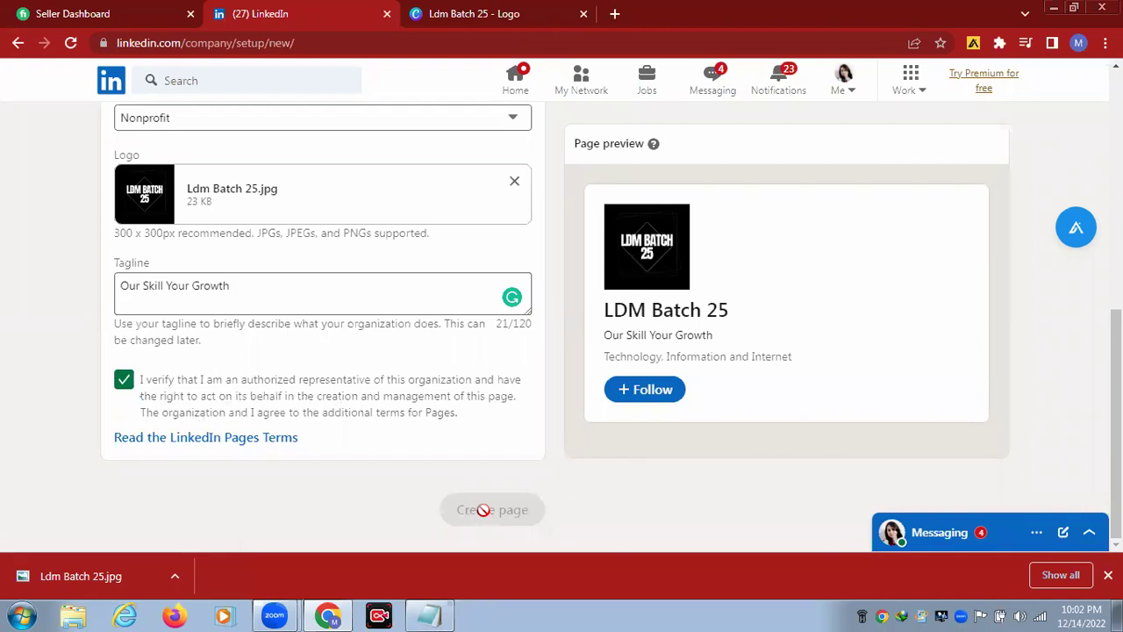
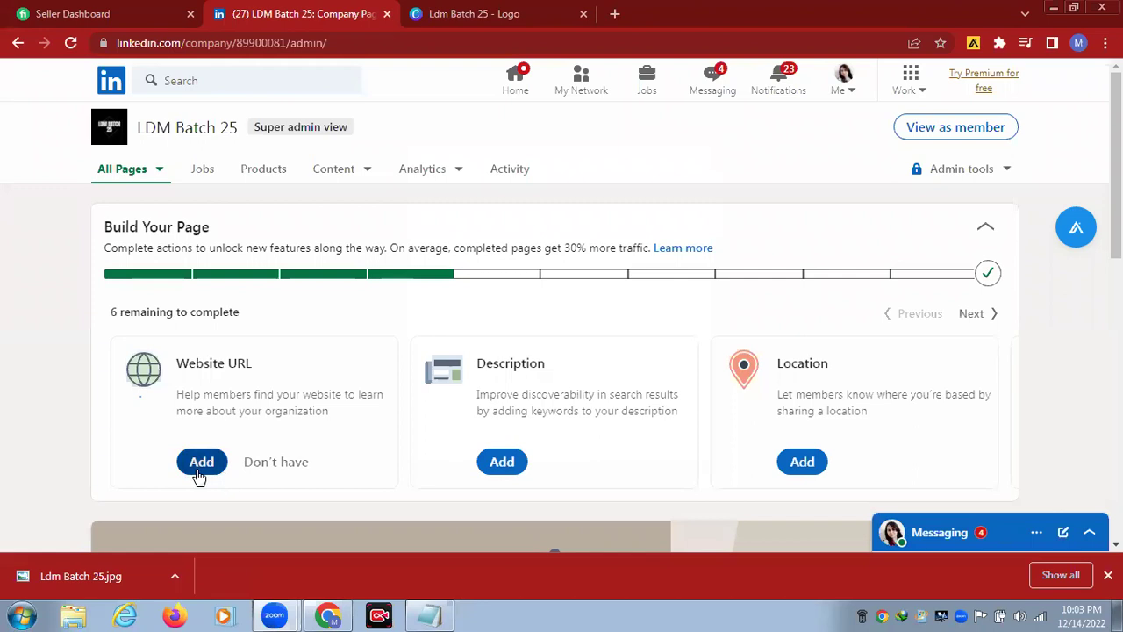
Mark the organization as having no website and enter the description "LDM Batch 25 is a non-profitable organization.", using Grammarly's hyphenated spelling
{"action": "left_click", "coordinate": [276, 469]}
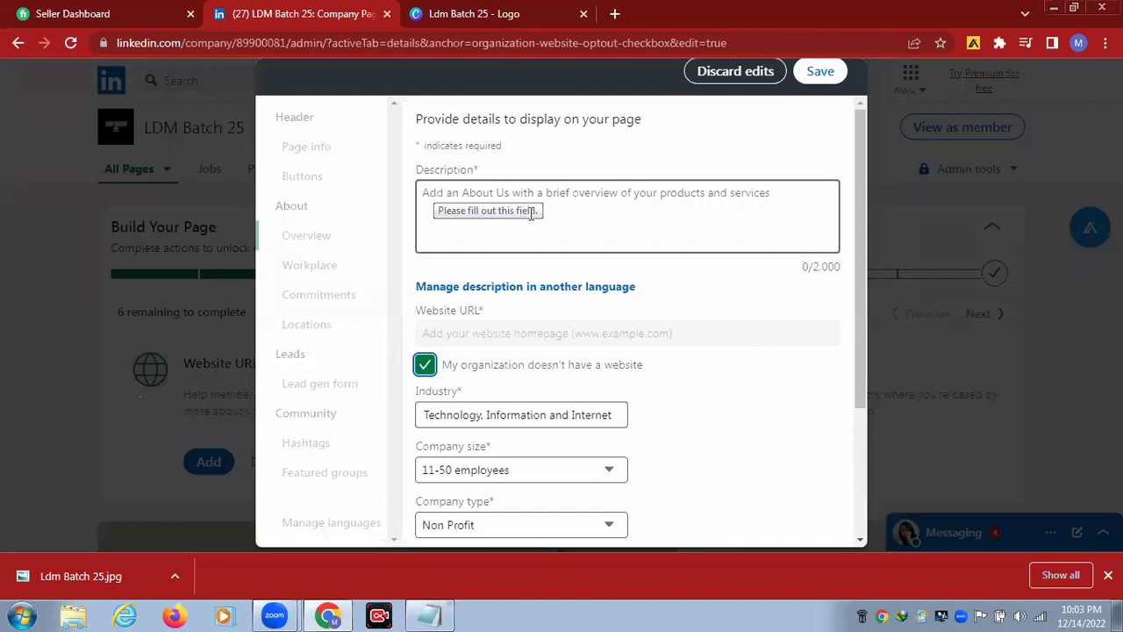
{"action": "left_click", "coordinate": [432, 192]}
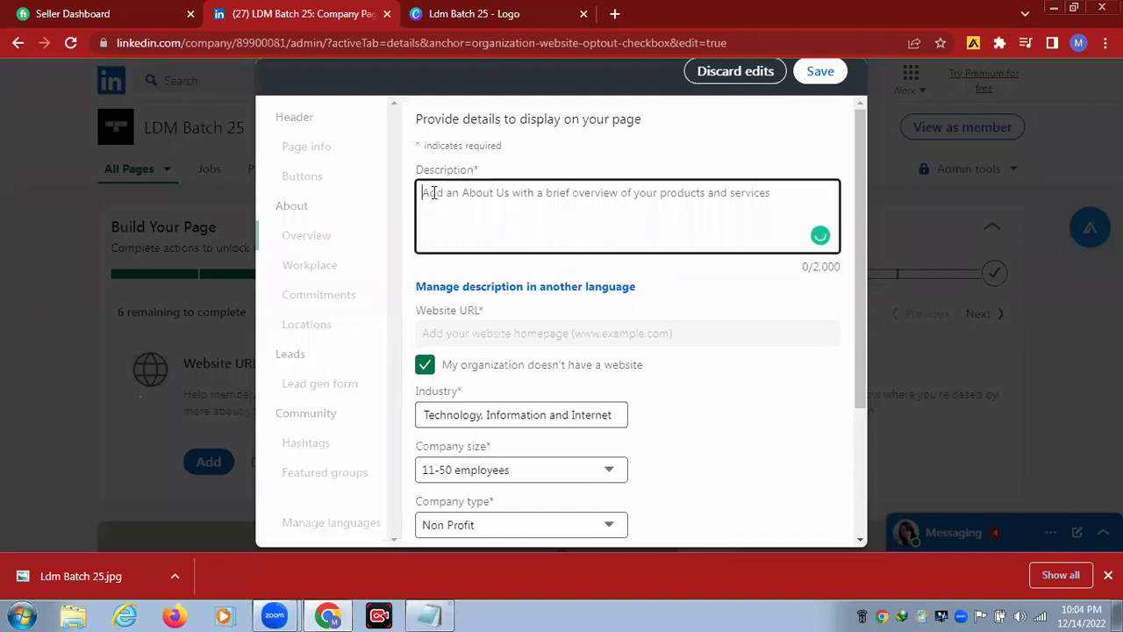
{"action": "type", "text": "LDM Batch 25 is a"}
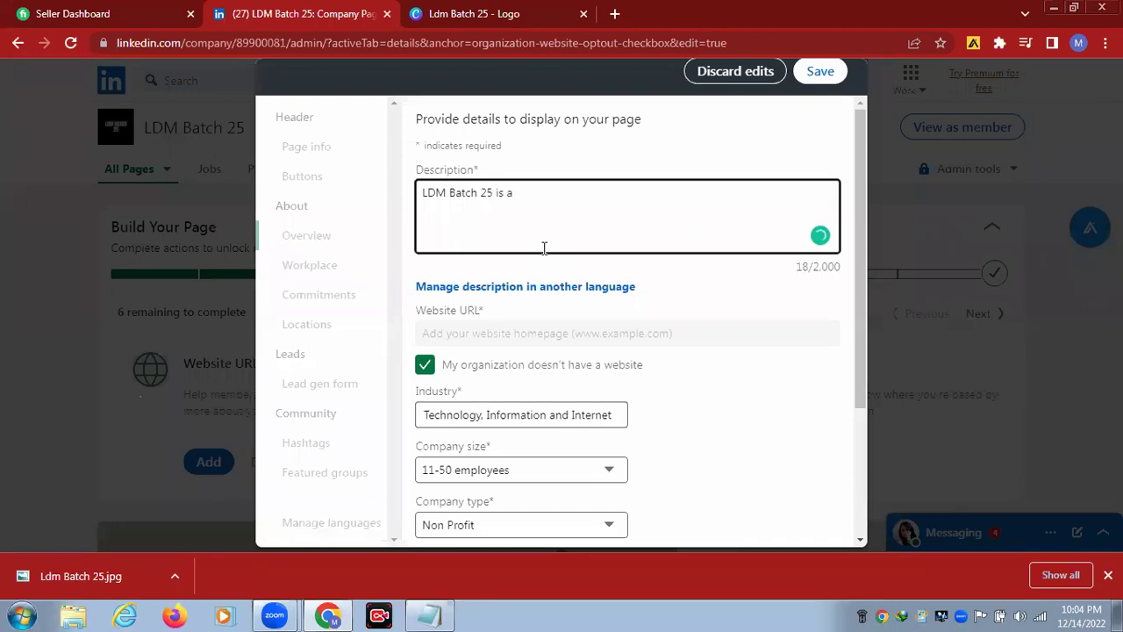
{"action": "type", "text": "non pro"}
{"action": "type", "text": "fitable org"}
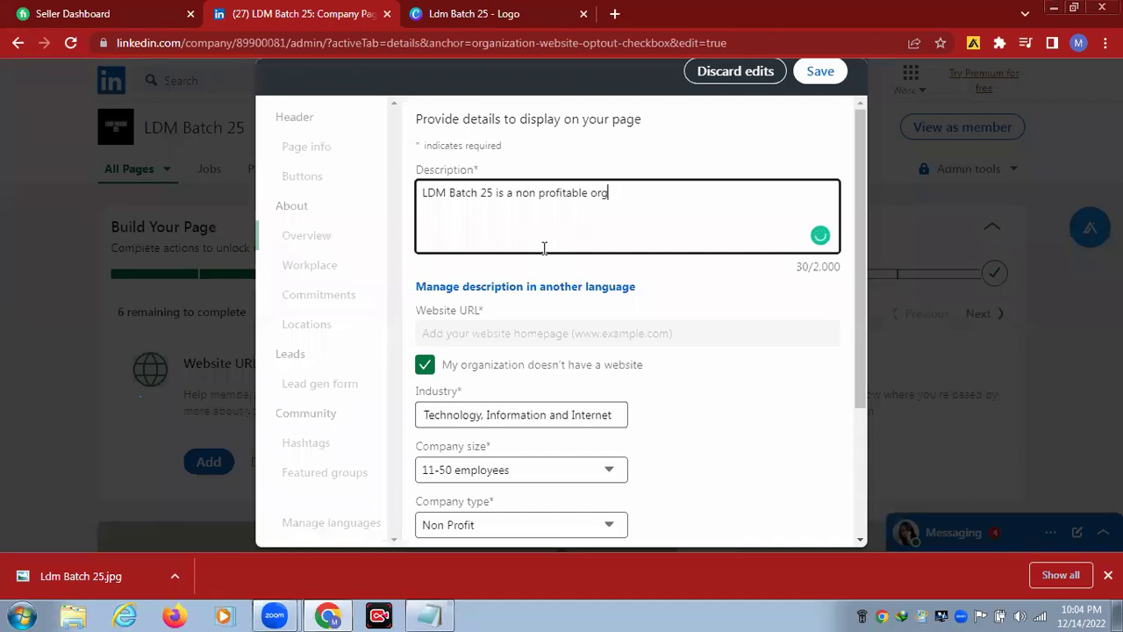
{"action": "type", "text": "anization"}
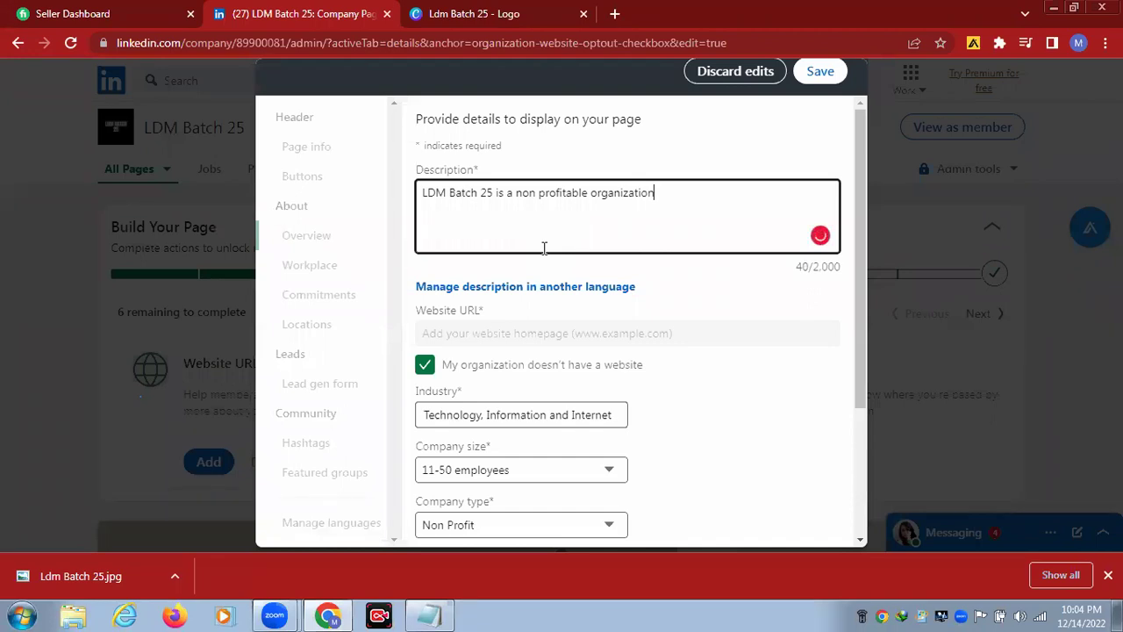
{"action": "type", "text": "."}
{"action": "mouse_move", "coordinate": [517, 194]}
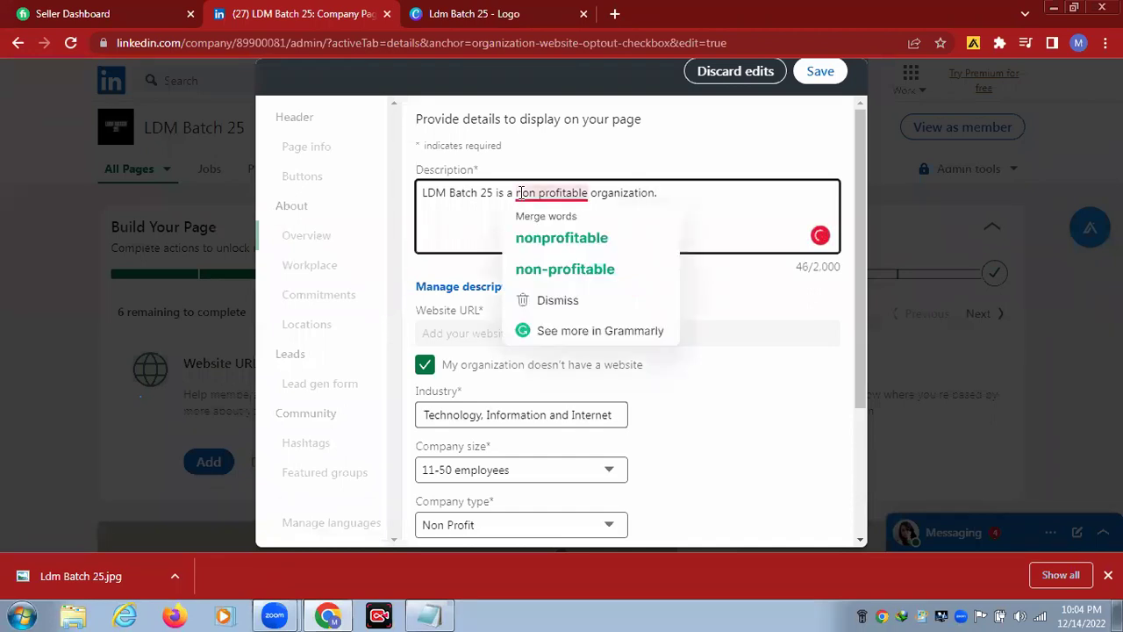
{"action": "left_click", "coordinate": [548, 268]}
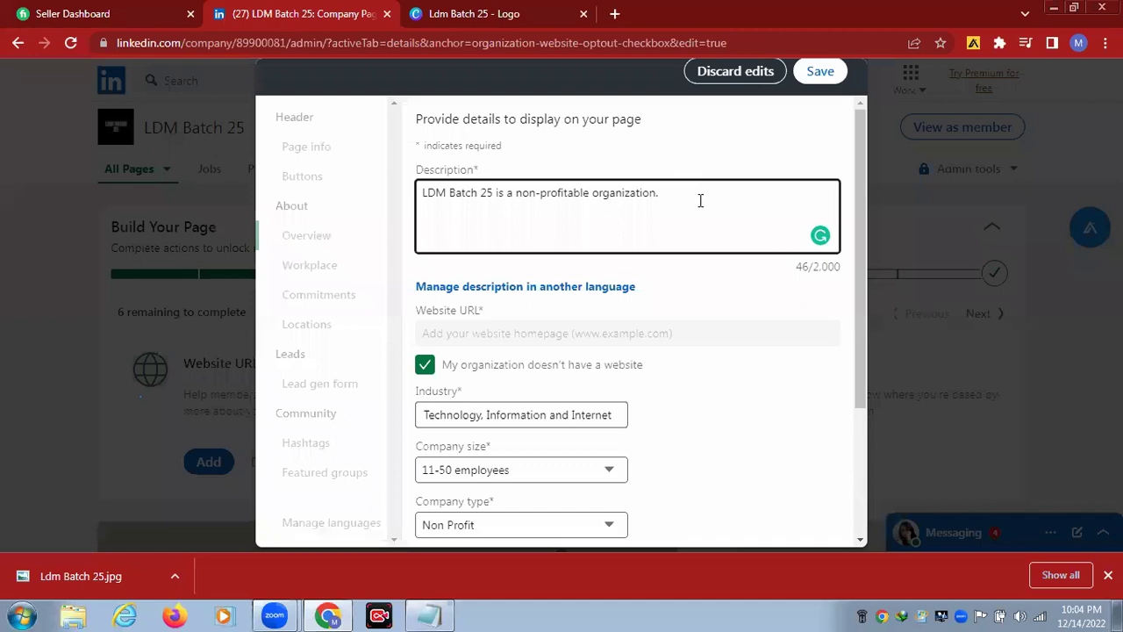
Extend the description with "It helps the Digital marketers and freelancers of Bangladesh.", accepting Grammarly's plural correction "marketers"
{"action": "type", "text": "It hea"}
{"action": "key", "text": "BackSpace"}
{"action": "type", "text": "lps the Digital   Marketer and freelanc"}
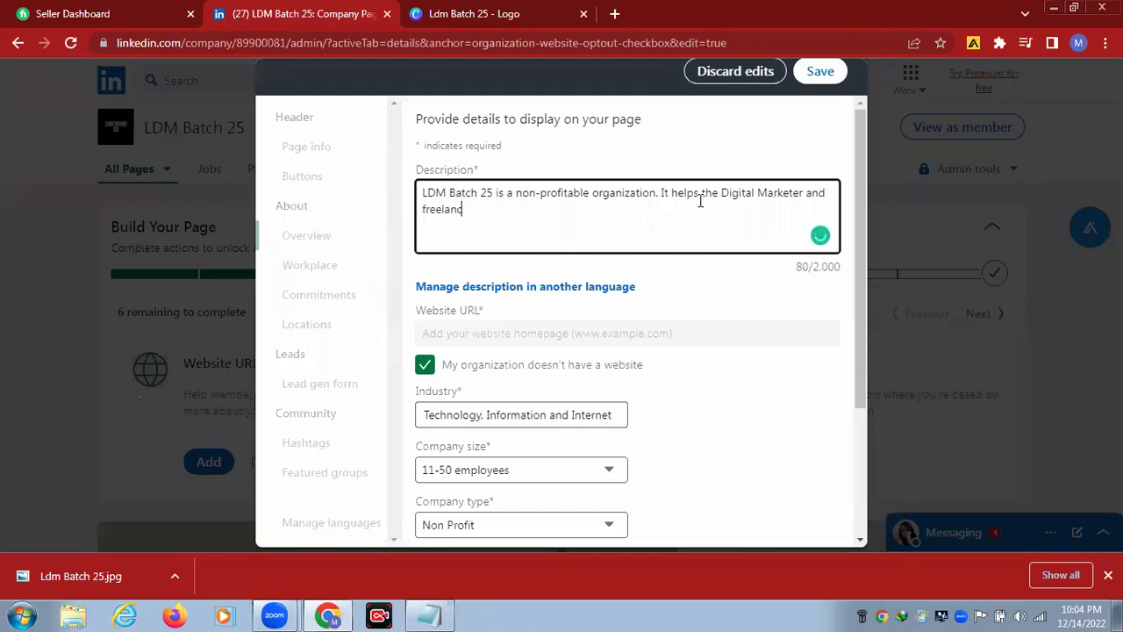
{"action": "type", "text": "ers of Bangladesh"}
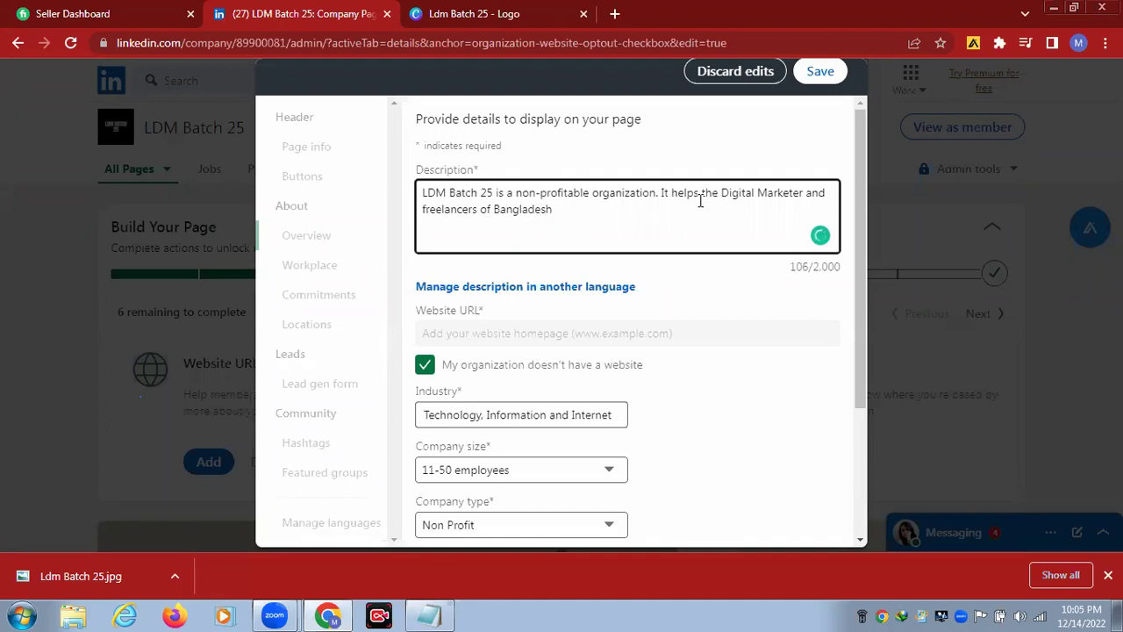
{"action": "type", "text": "."}
{"action": "mouse_move", "coordinate": [780, 194]}
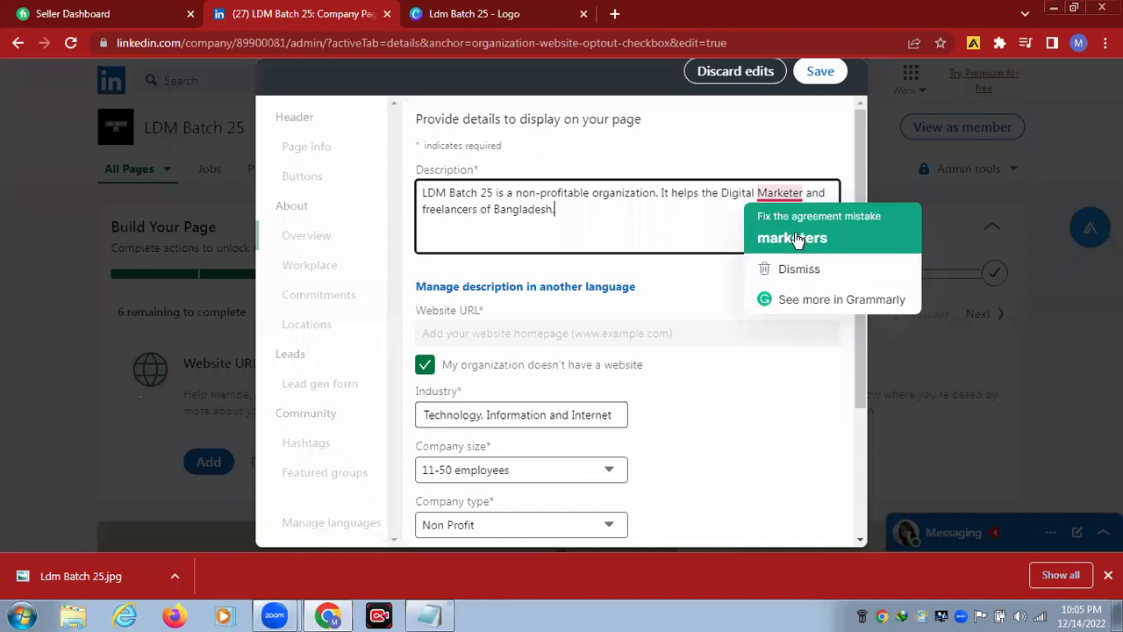
{"action": "left_click", "coordinate": [794, 237]}
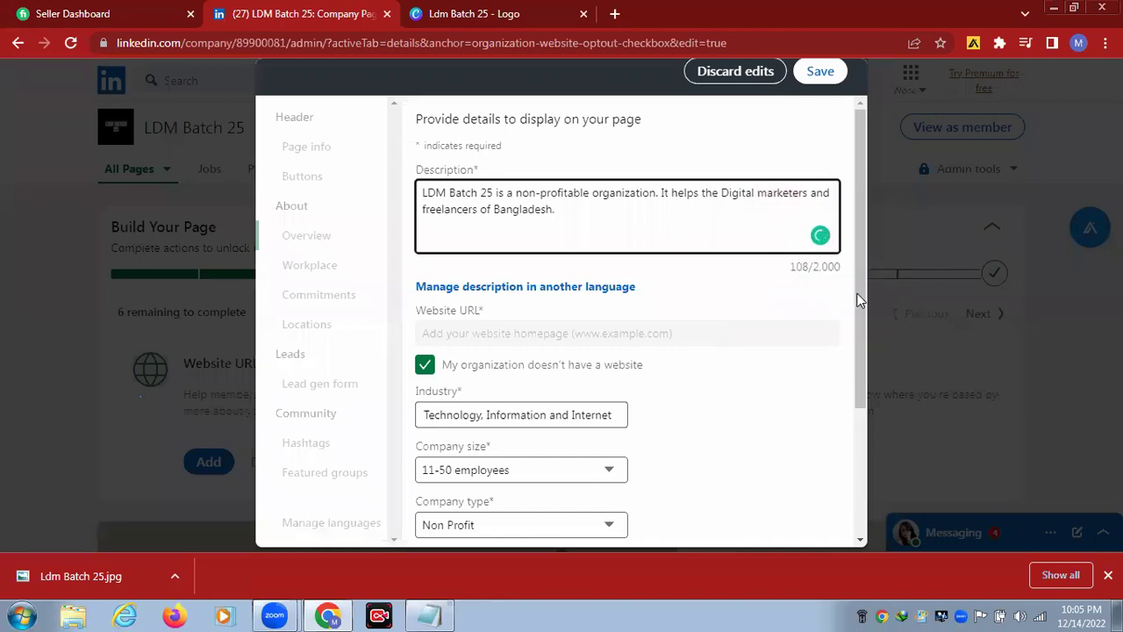
Set the year founded to 2022, save the overview details, and decline sharing the page edits in a post
{"action": "scroll", "coordinate": [858, 300], "scroll_direction": "down", "scroll_amount": 3}
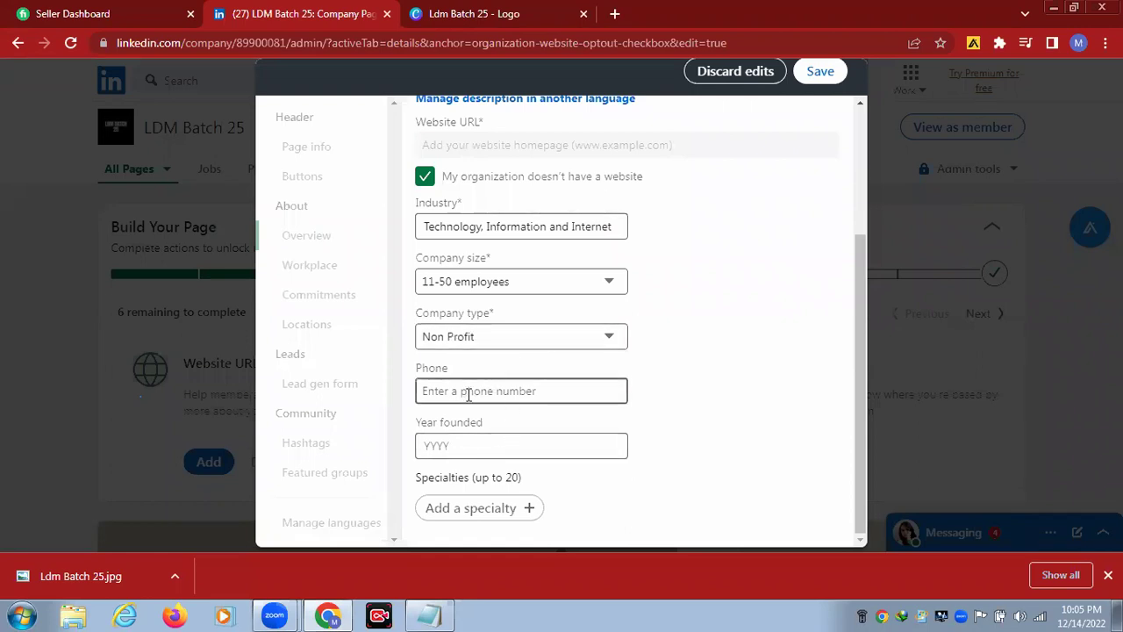
{"action": "left_click", "coordinate": [552, 447]}
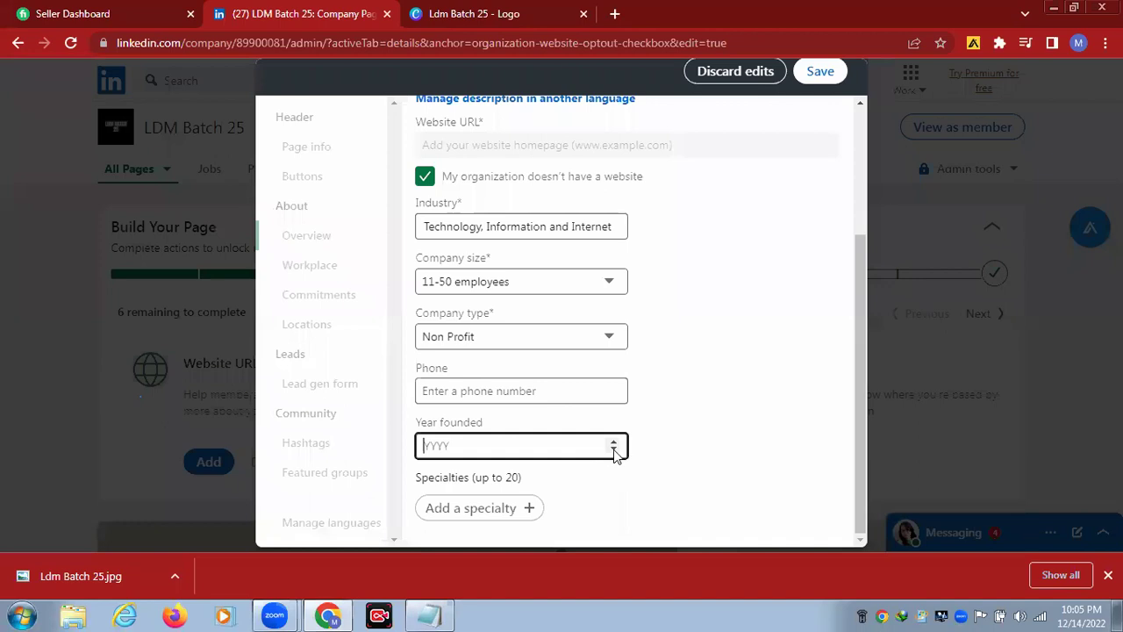
{"action": "left_click", "coordinate": [614, 450]}
{"action": "left_click", "coordinate": [613, 443]}
{"action": "left_click", "coordinate": [613, 442]}
{"action": "type", "text": "022"}
{"action": "left_click", "coordinate": [819, 73]}
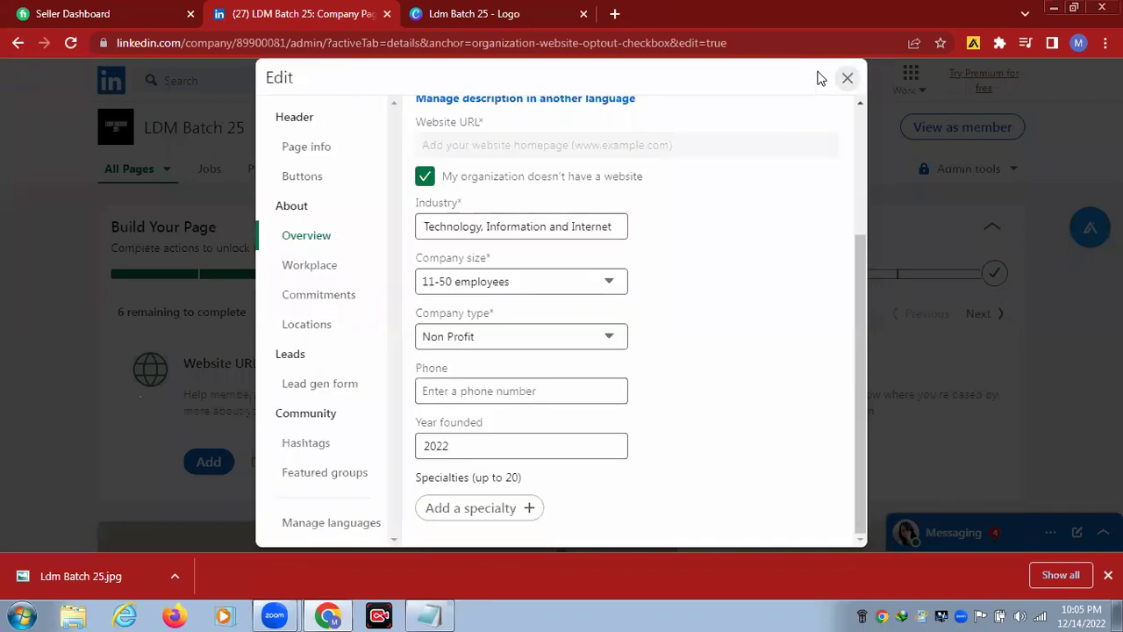
{"action": "left_click", "coordinate": [848, 79]}
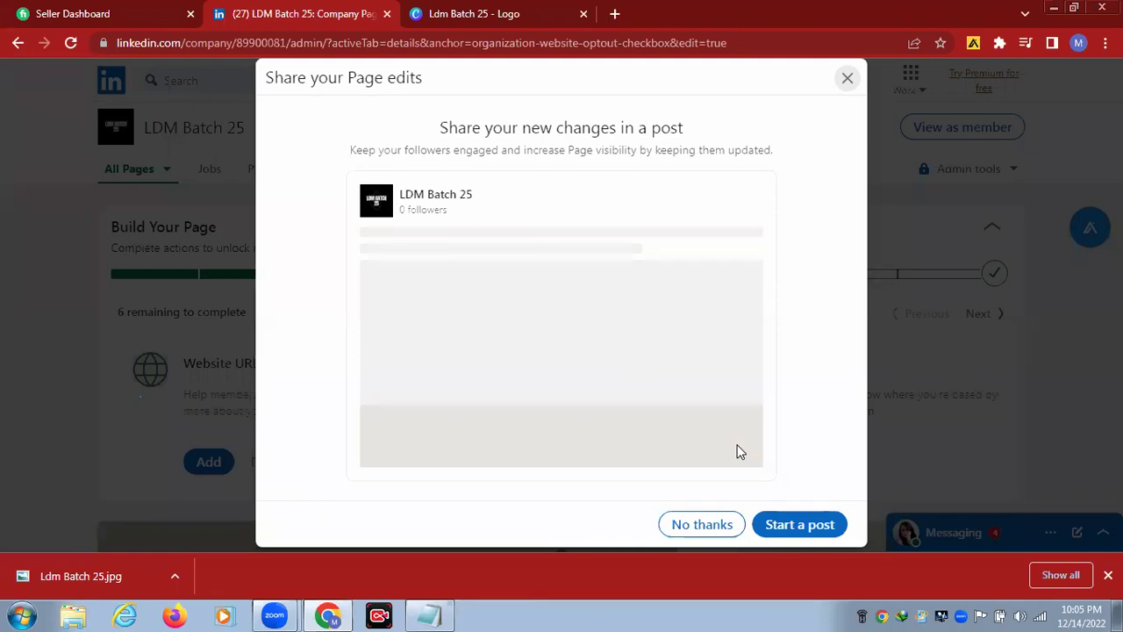
{"action": "left_click", "coordinate": [703, 525]}
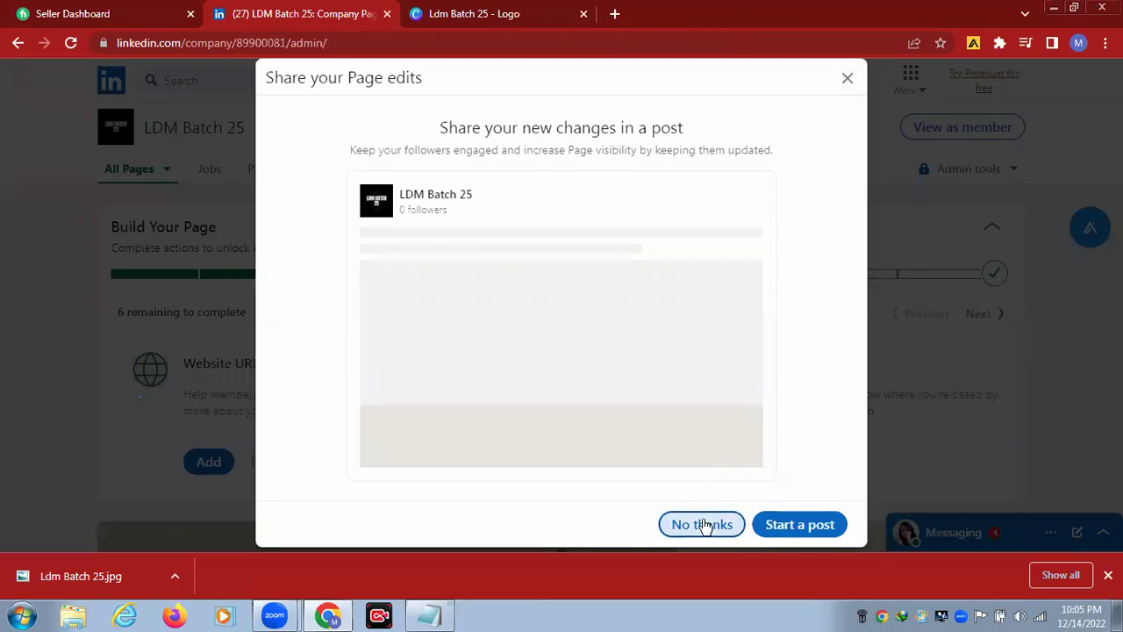
Start adding a page location with Bangladesh as the country and mark the organization as having no street address
{"action": "scroll", "coordinate": [702, 520], "scroll_direction": "down", "scroll_amount": 1}
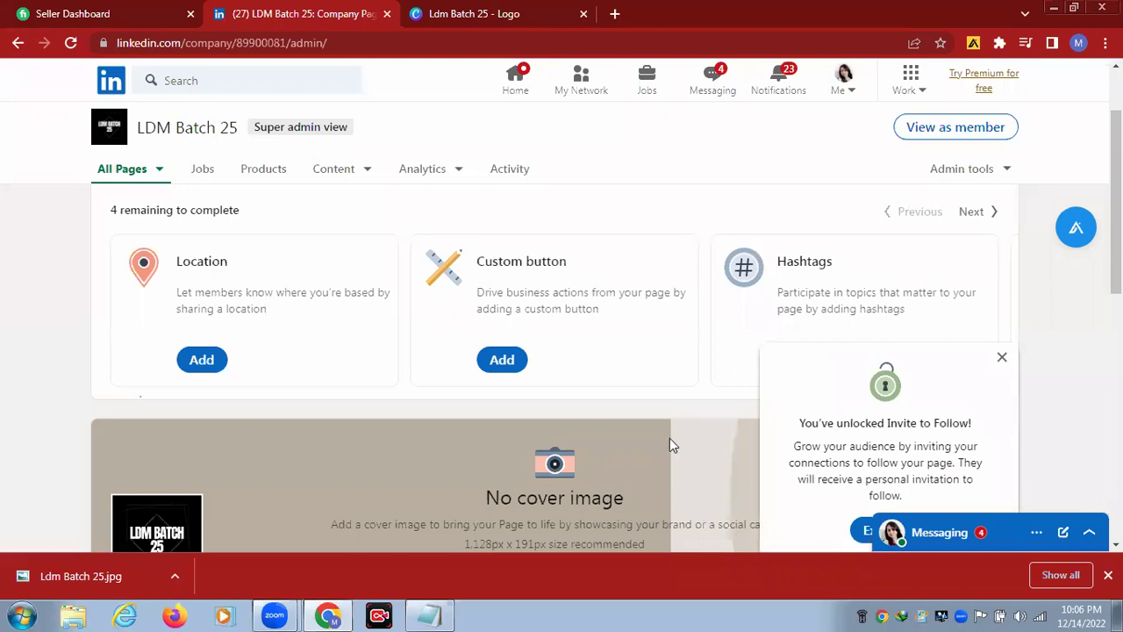
{"action": "left_click", "coordinate": [203, 364]}
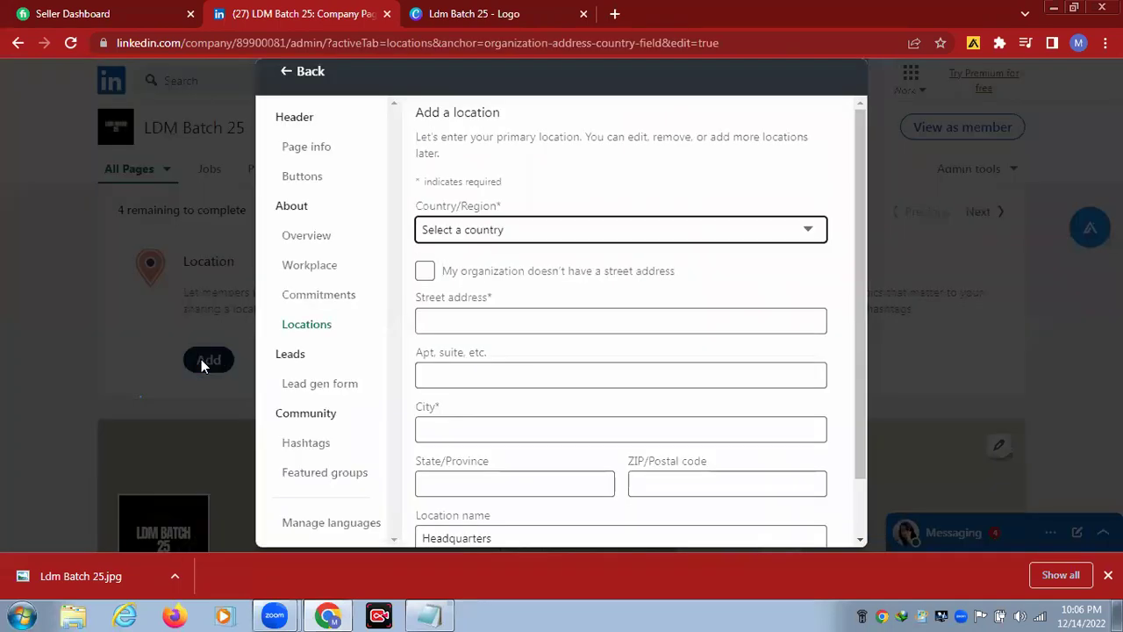
{"action": "left_click", "coordinate": [474, 231]}
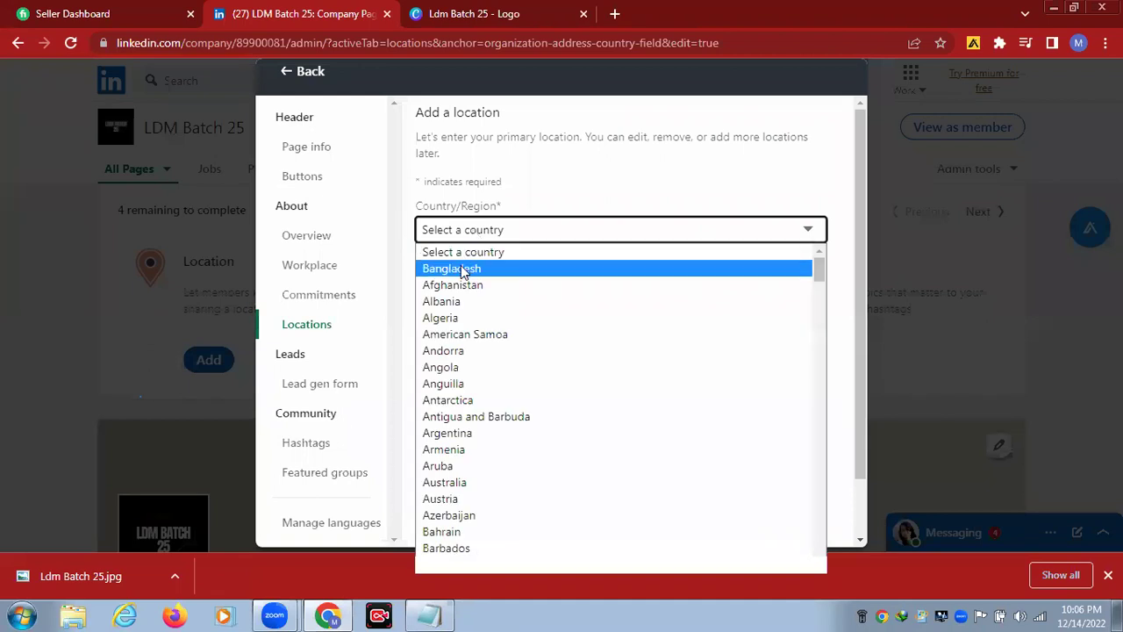
{"action": "left_click", "coordinate": [460, 269]}
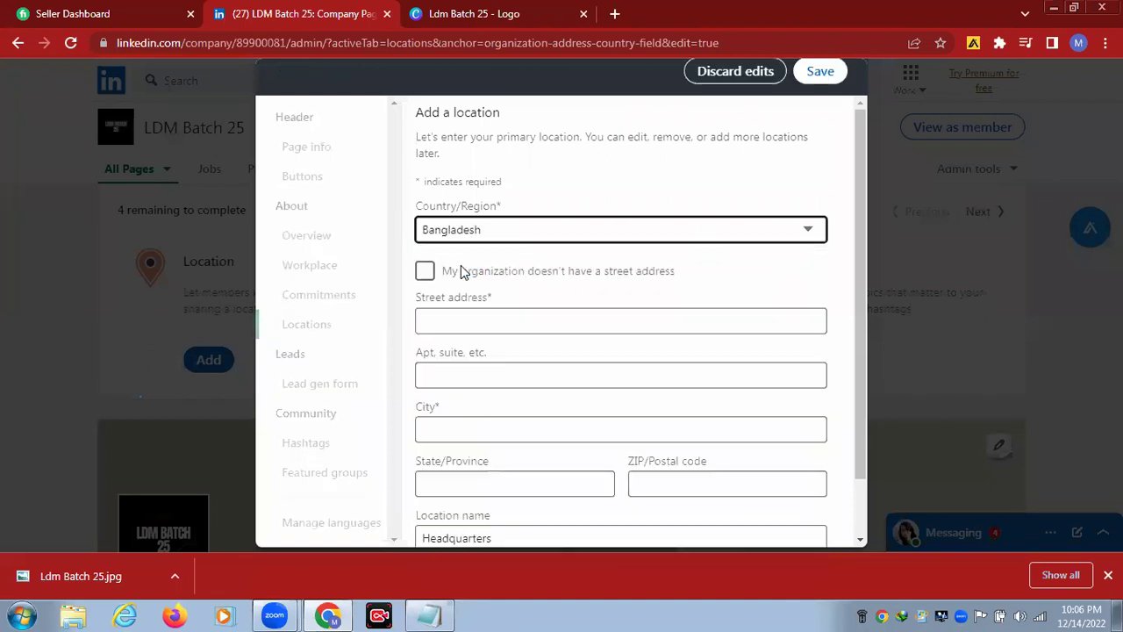
{"action": "left_click", "coordinate": [463, 320]}
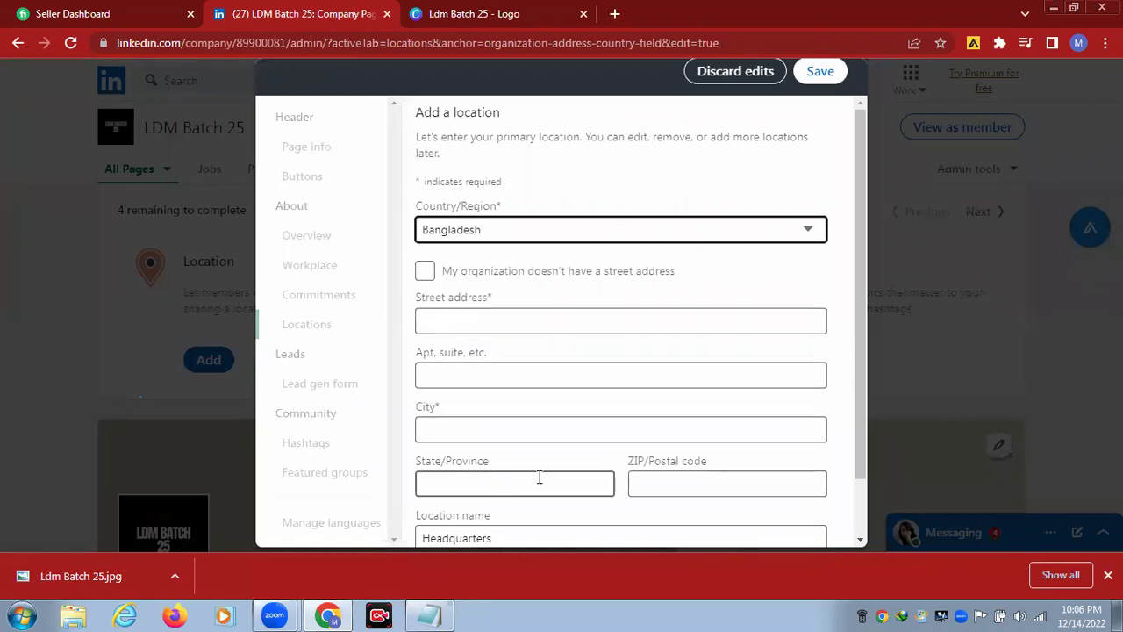
{"action": "scroll", "coordinate": [495, 478], "scroll_direction": "down", "scroll_amount": 2}
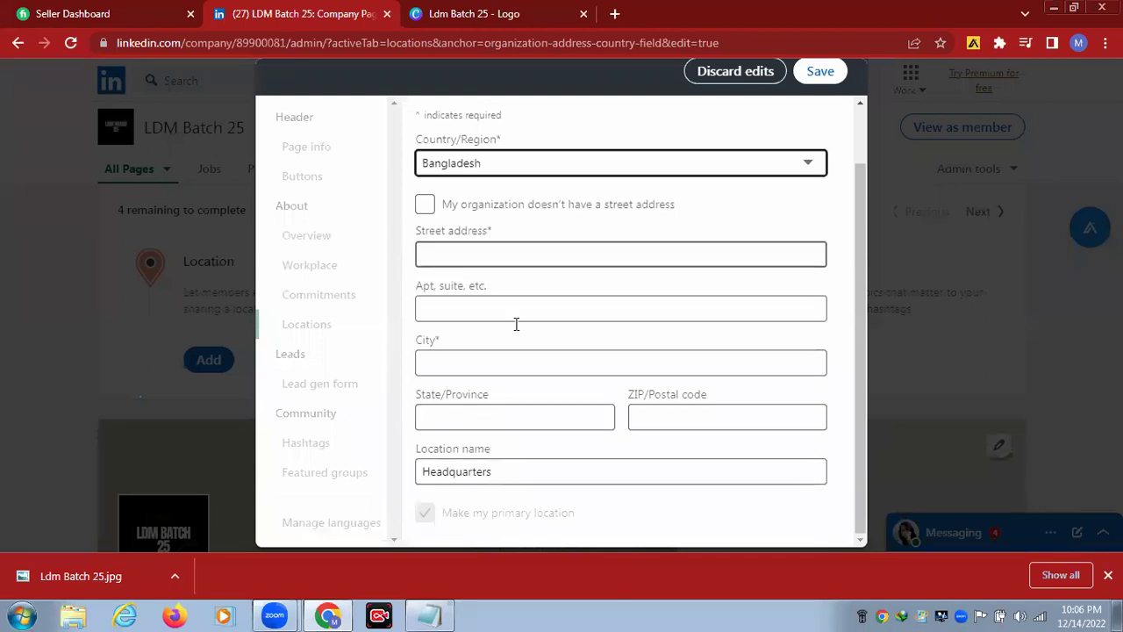
{"action": "scroll", "coordinate": [515, 326], "scroll_direction": "up", "scroll_amount": 2}
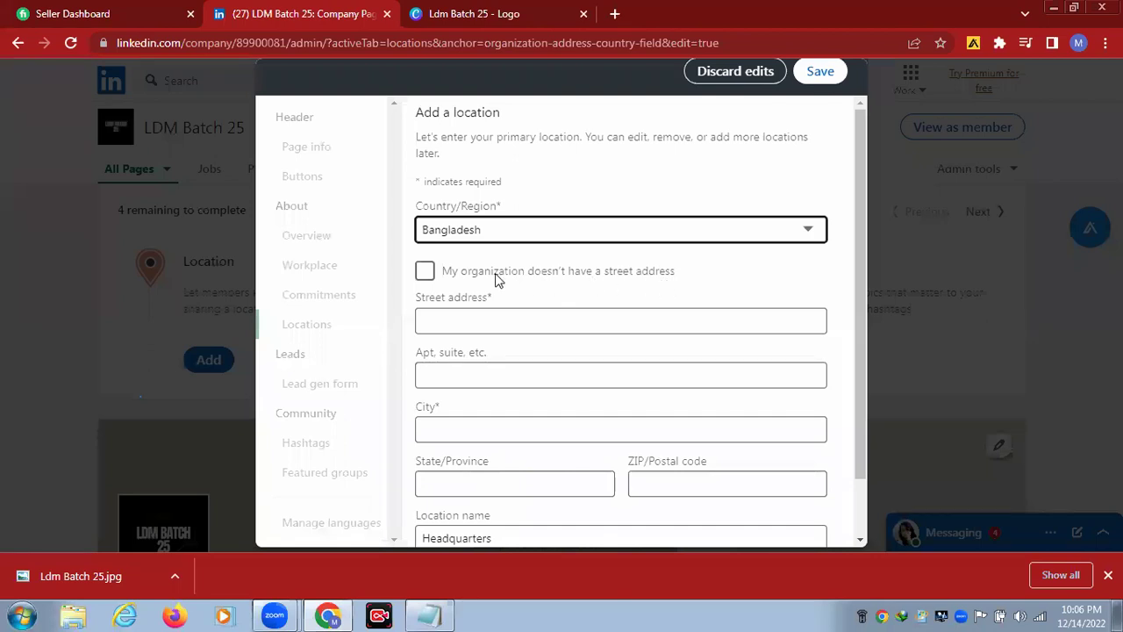
{"action": "left_click", "coordinate": [423, 274]}
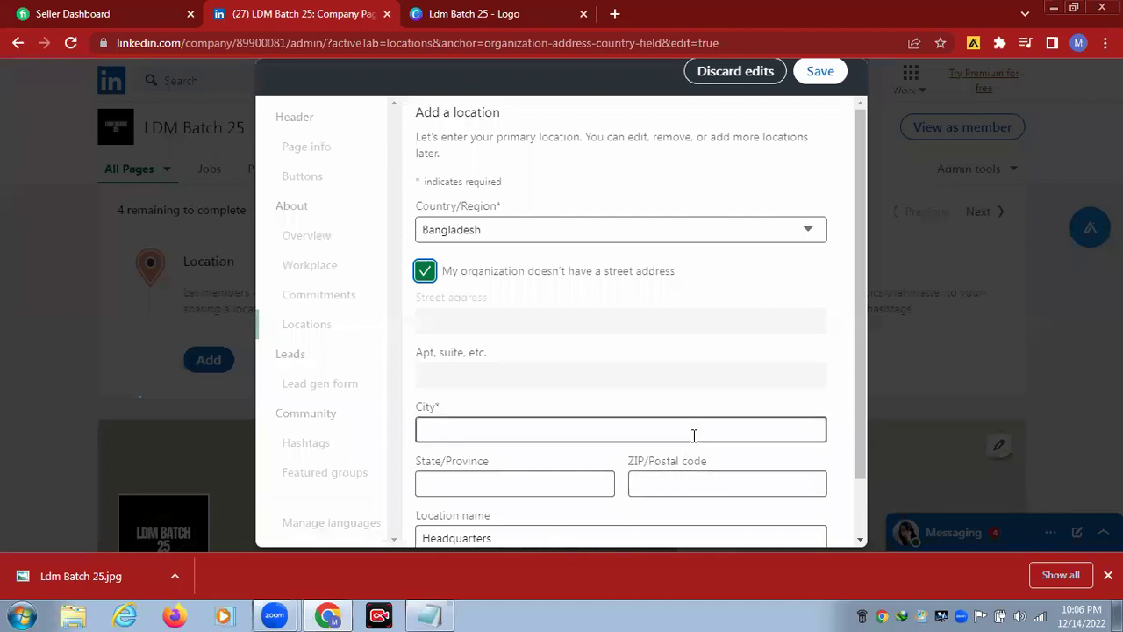
Set the location's city to Dhaka, save the location, and decline sharing the edits in a post
{"action": "left_click", "coordinate": [444, 426]}
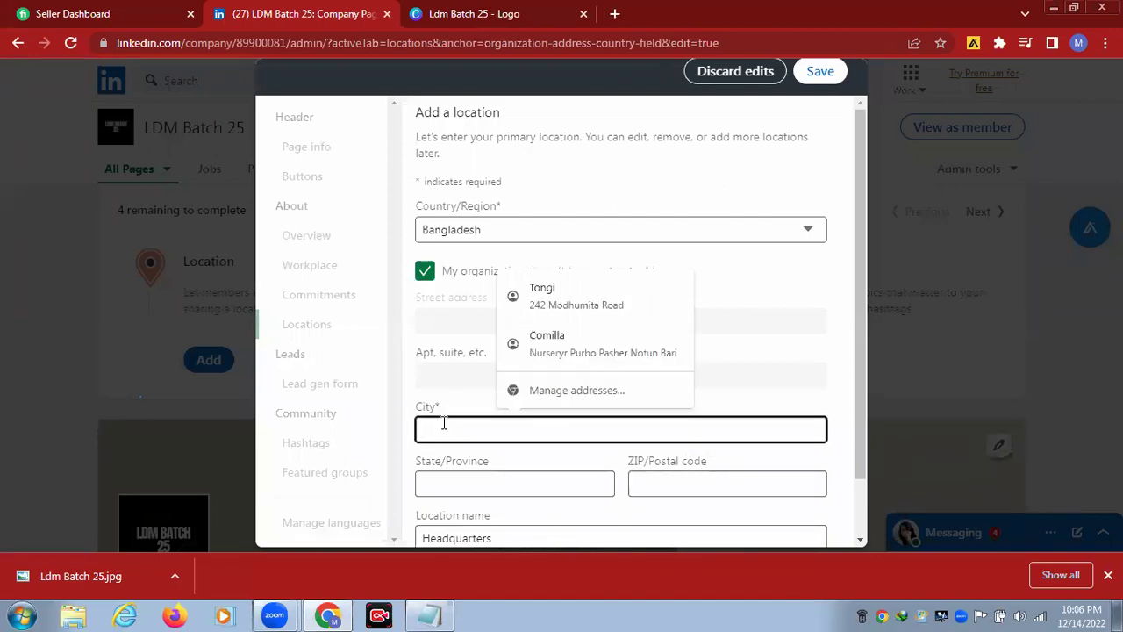
{"action": "type", "text": "Dhaka"}
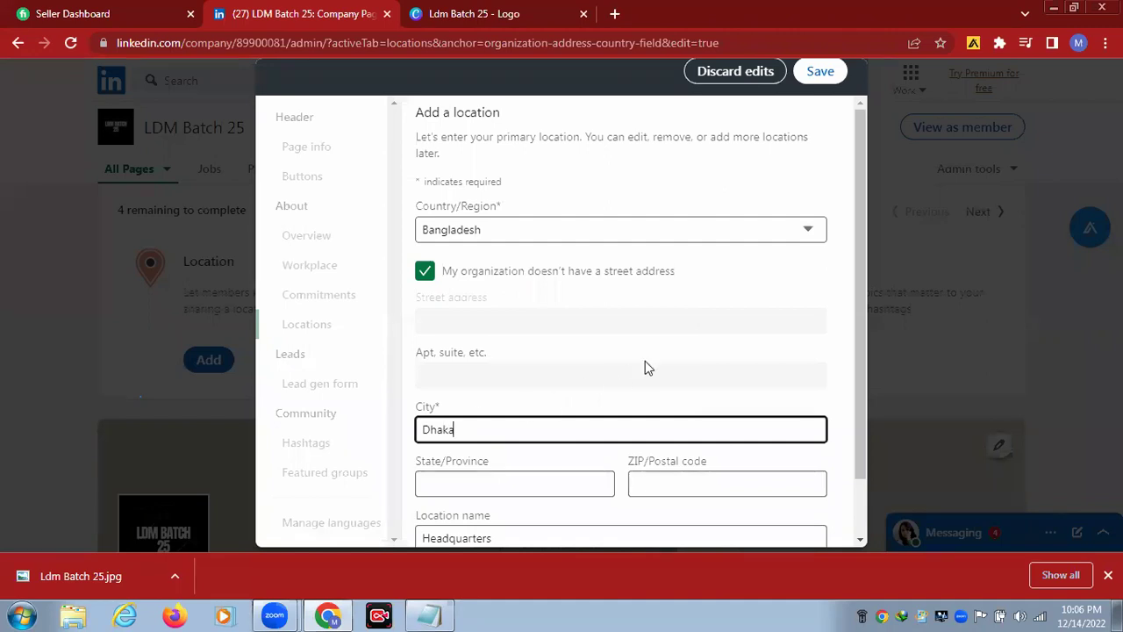
{"action": "scroll", "coordinate": [515, 422], "scroll_direction": "down", "scroll_amount": 1}
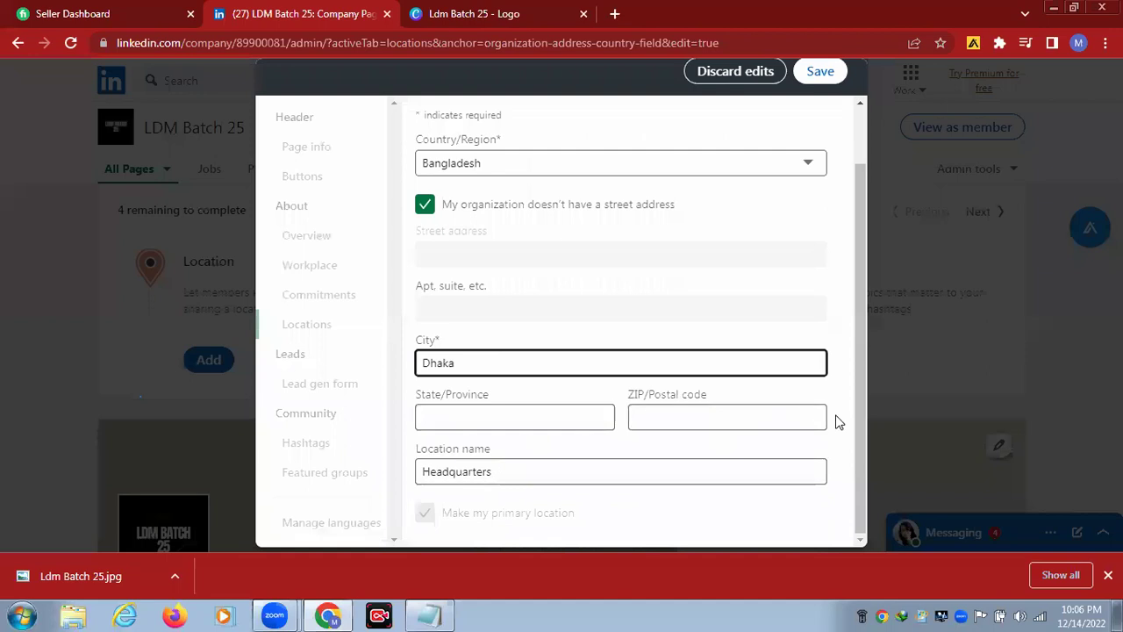
{"action": "scroll", "coordinate": [836, 420], "scroll_direction": "up", "scroll_amount": 1}
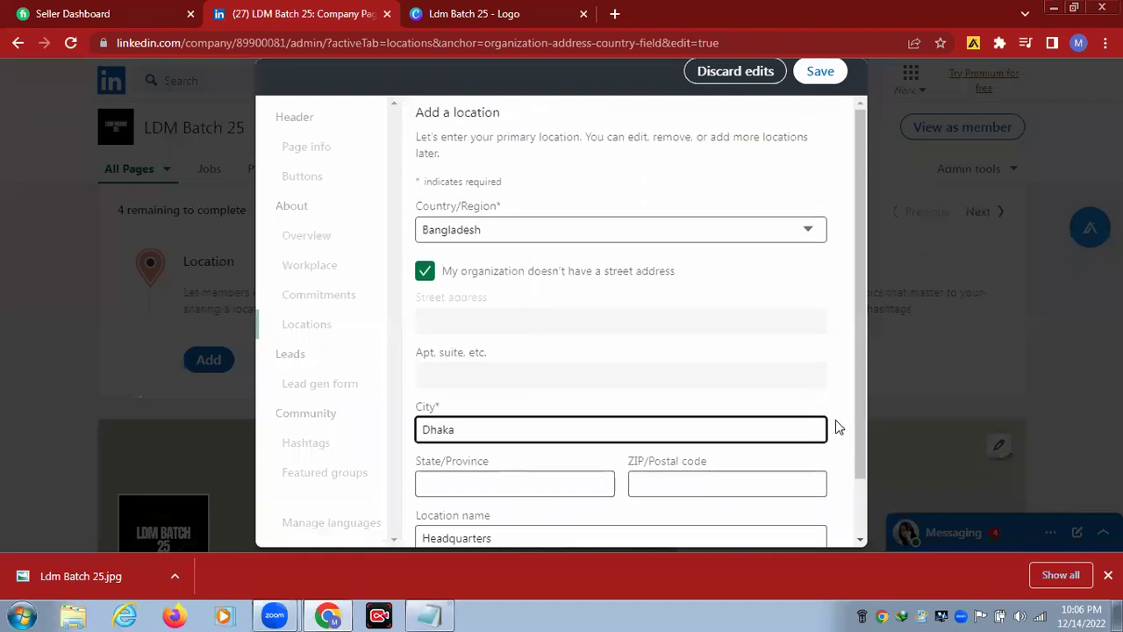
{"action": "left_click", "coordinate": [821, 74]}
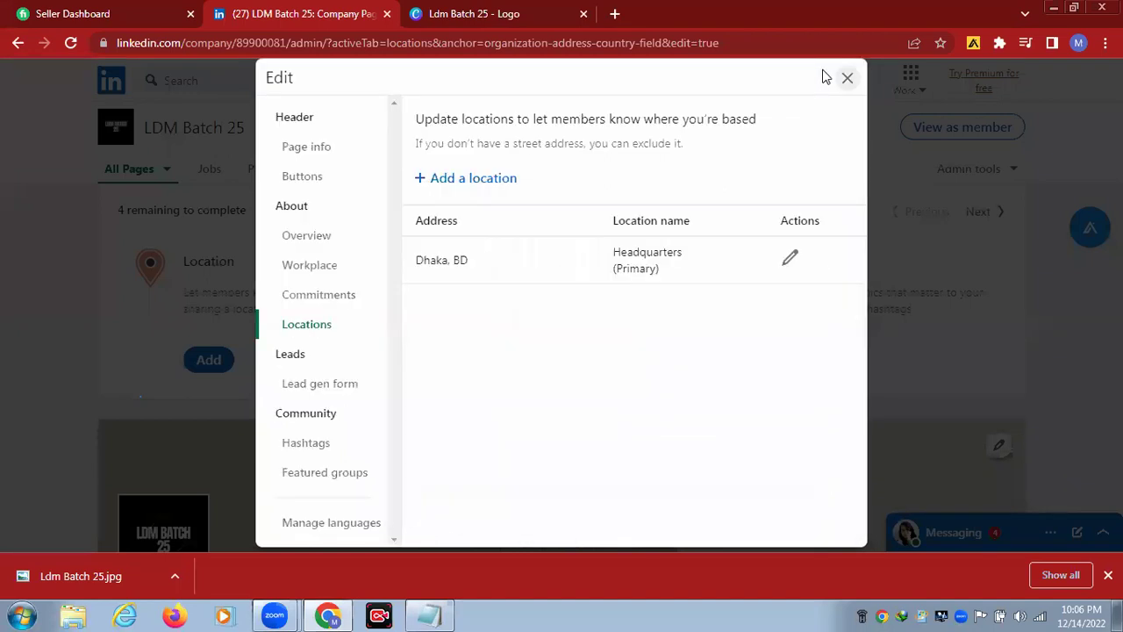
{"action": "left_click", "coordinate": [847, 80]}
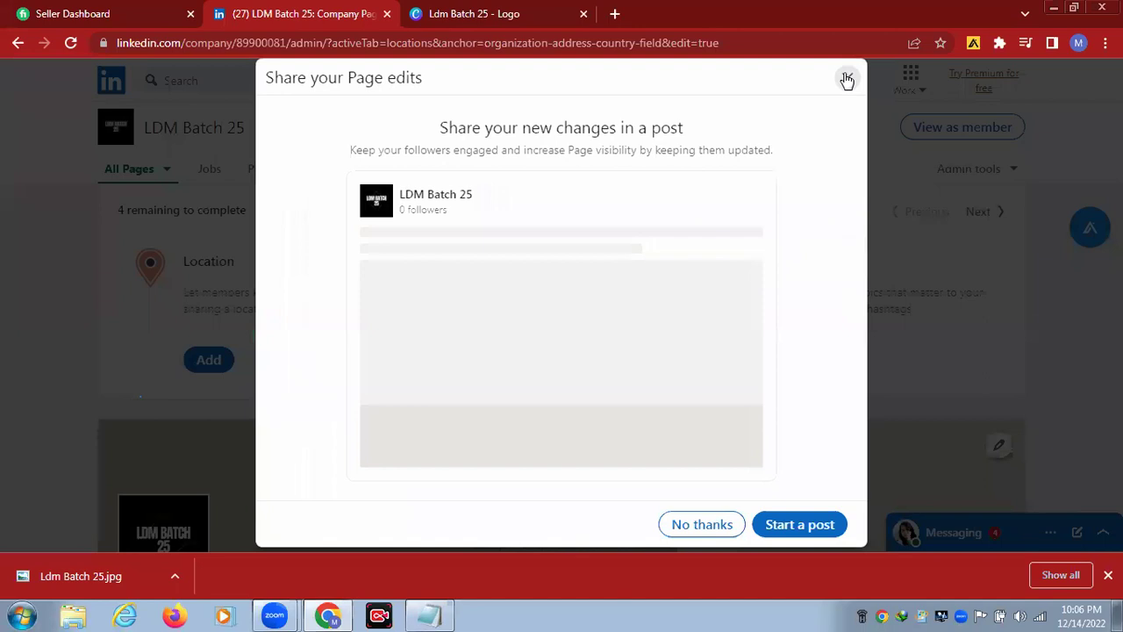
{"action": "left_click", "coordinate": [690, 525]}
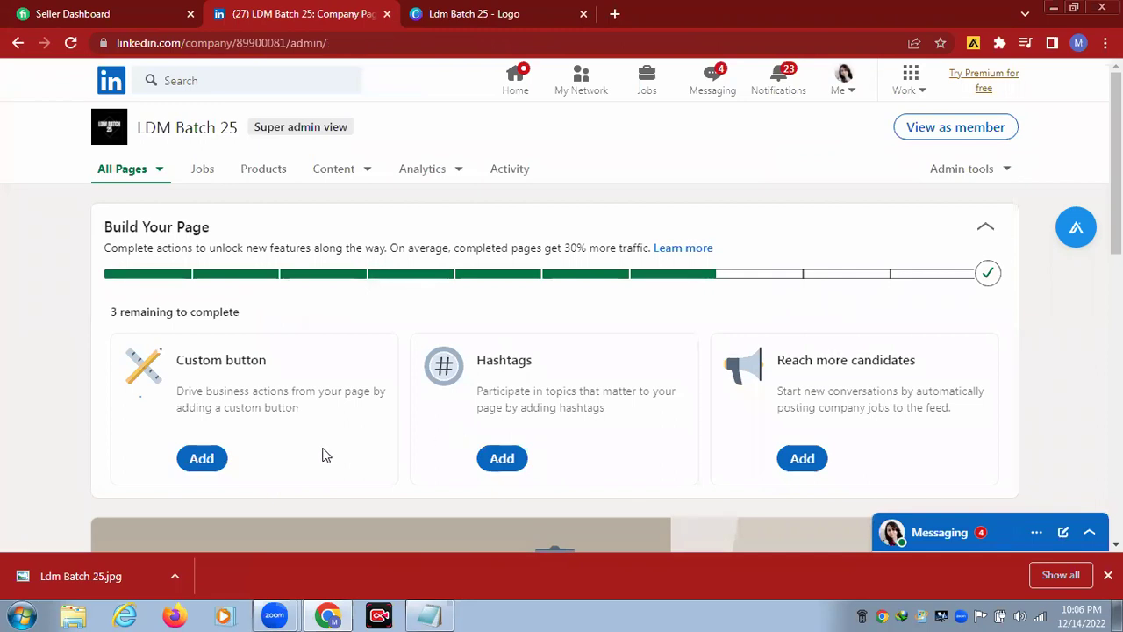
Try to add a custom "Learn more" button that links to the company page's copied admin URL
{"action": "left_click", "coordinate": [202, 459]}
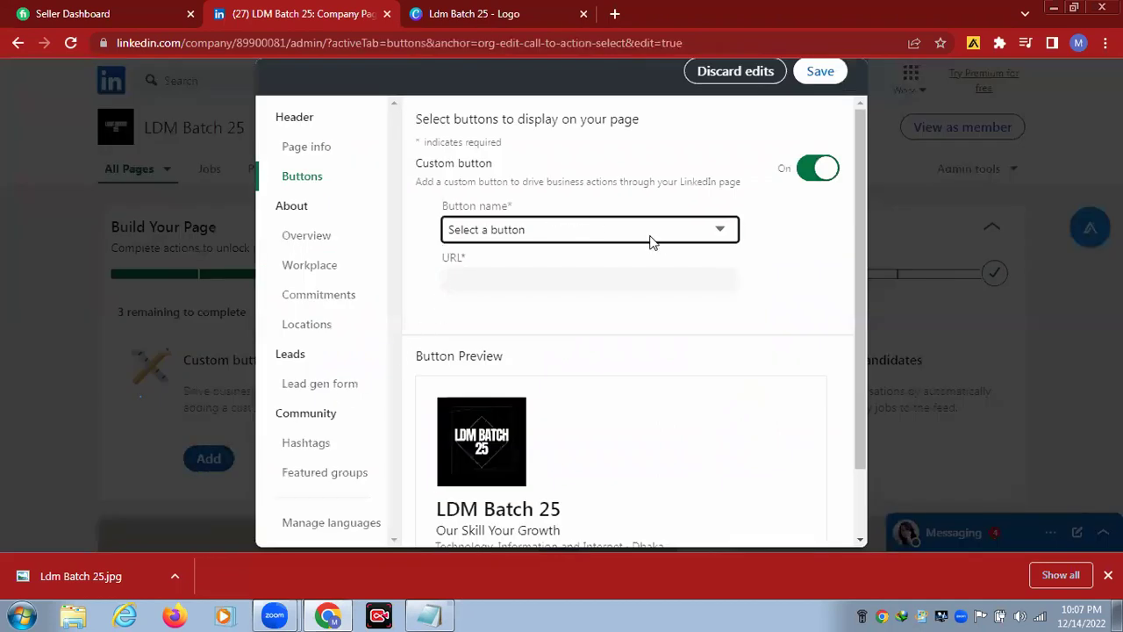
{"action": "left_click", "coordinate": [720, 230]}
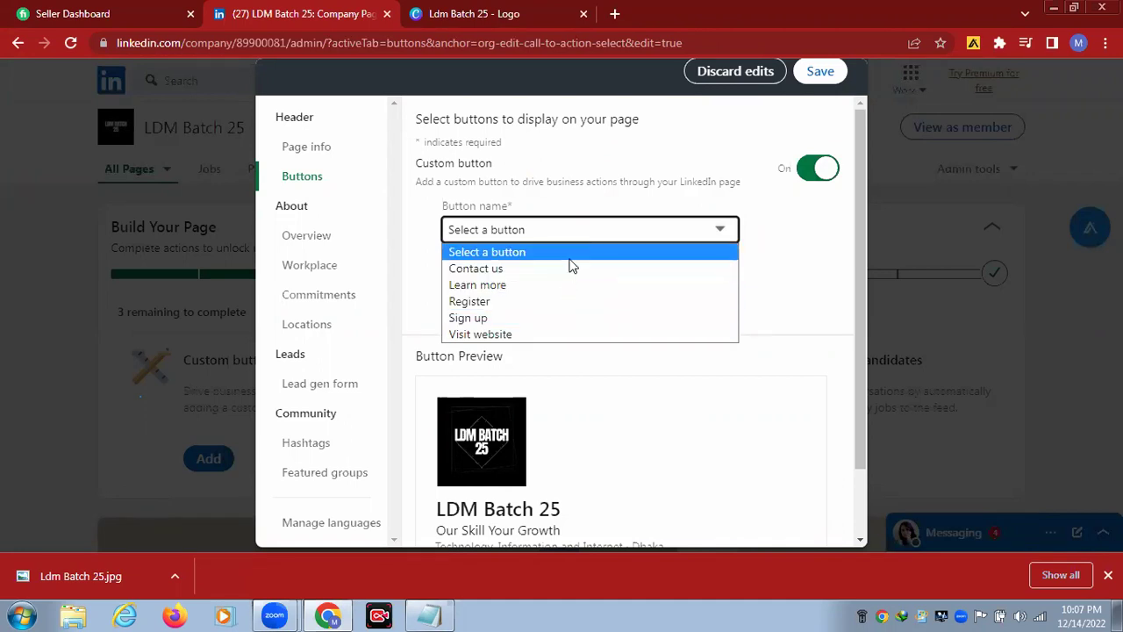
{"action": "left_click", "coordinate": [514, 288]}
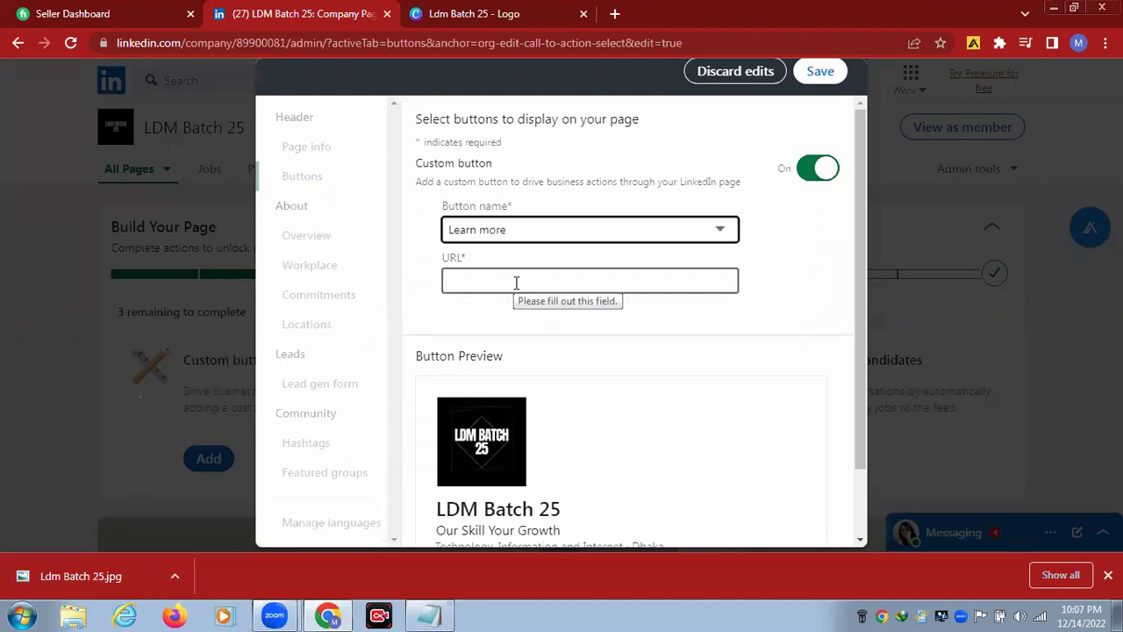
{"action": "left_click", "coordinate": [120, 43]}
{"action": "left_click", "coordinate": [120, 43]}
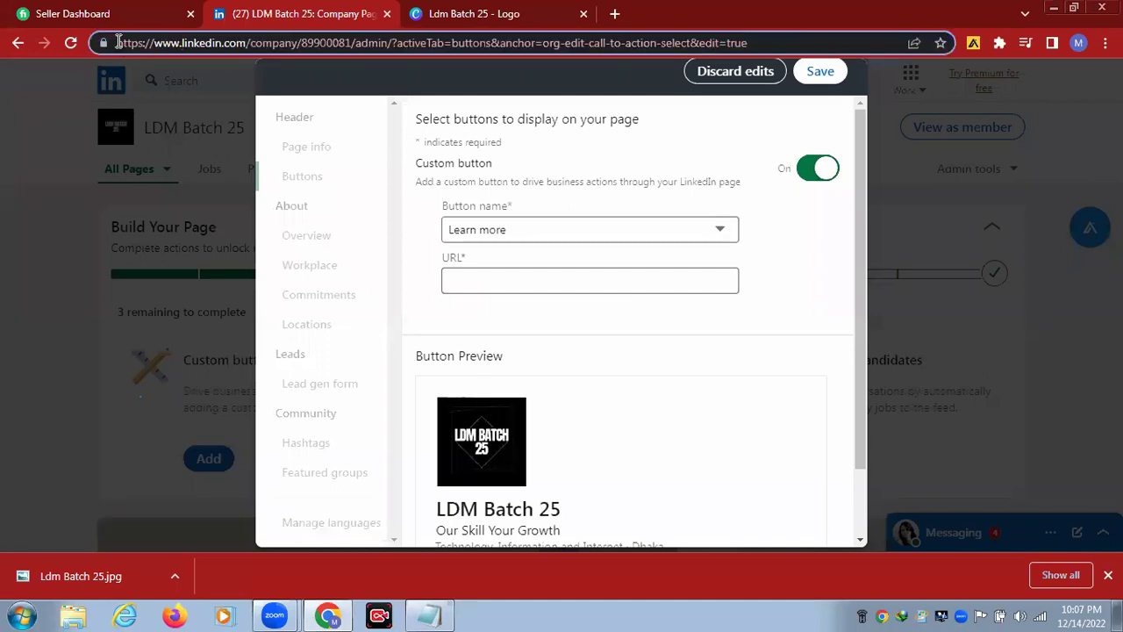
{"action": "left_click_drag", "start_coordinate": [119, 43], "coordinate": [392, 46]}
{"action": "key", "text": "ctrl+c"}
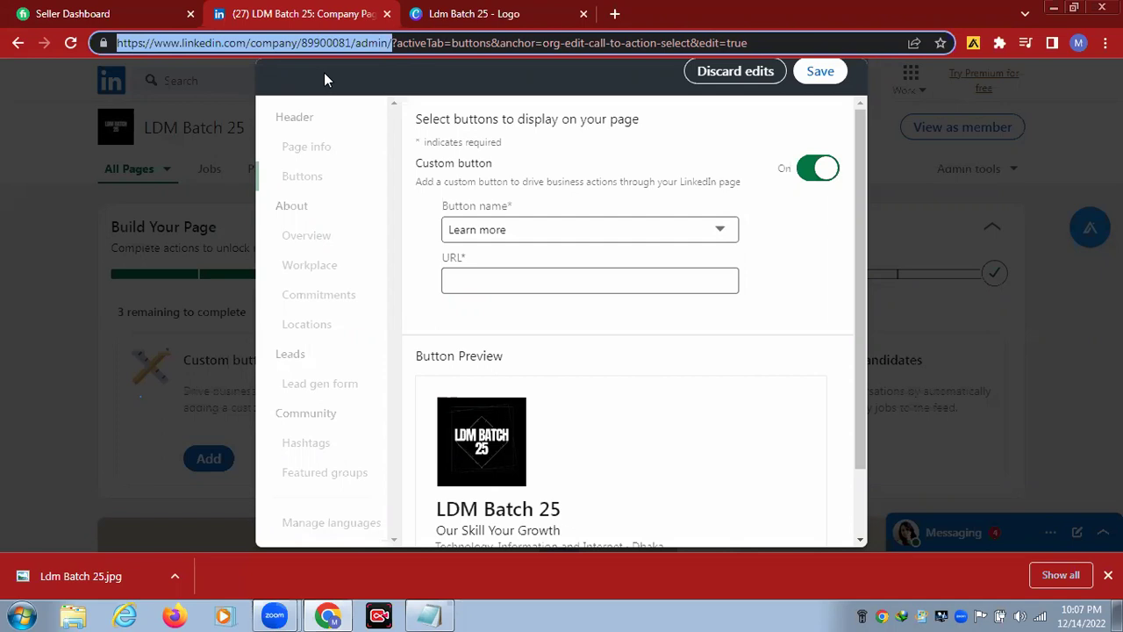
{"action": "left_click", "coordinate": [479, 274]}
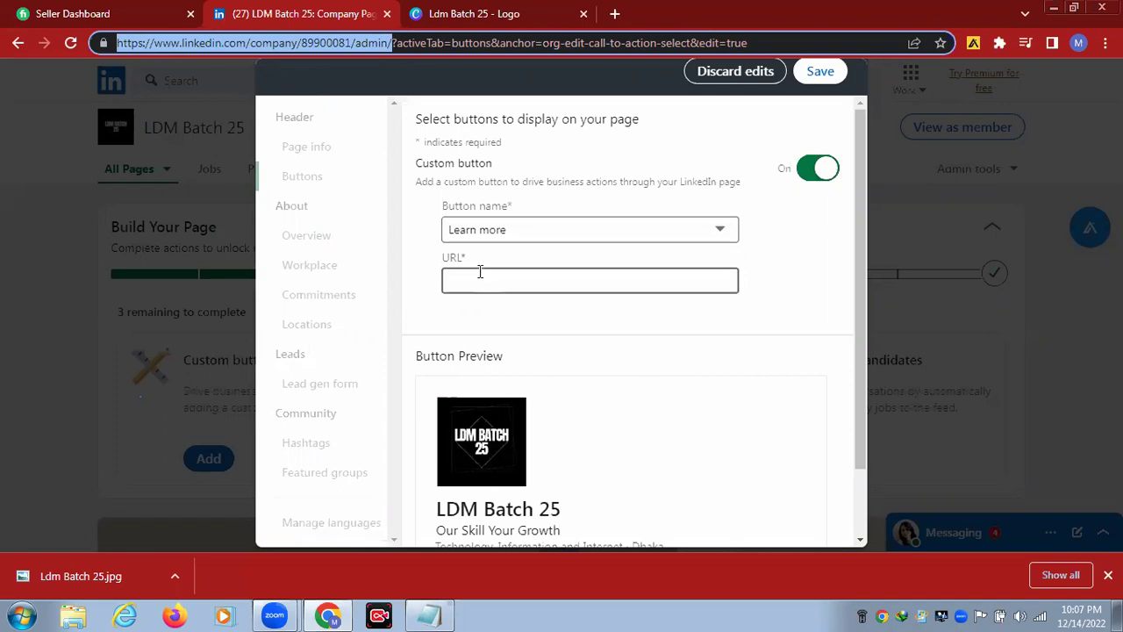
{"action": "key", "text": "ctrl+v"}
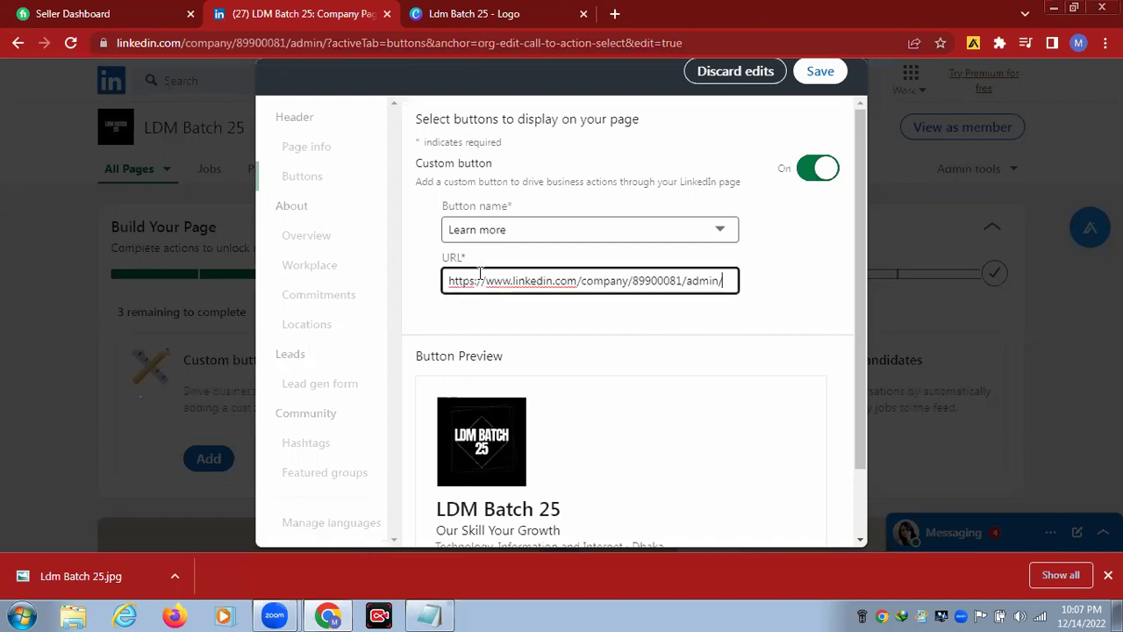
Clear the custom button's URL, discard the button edits, and close the page editor
{"action": "key", "text": "BackSpace"}
{"action": "key", "text": "BackSpace"}
{"action": "key", "text": "BackSpace"}
{"action": "key", "text": "BackSpace"}
{"action": "key", "text": "BackSpace"}
{"action": "key", "text": "BackSpace"}
{"action": "key", "text": "BackSpace"}
{"action": "key", "text": "BackSpace"}
{"action": "key", "text": "BackSpace"}
{"action": "key", "text": "BackSpace"}
{"action": "key", "text": "BackSpace"}
{"action": "key", "text": "BackSpace"}
{"action": "key", "text": "BackSpace"}
{"action": "key", "text": "BackSpace"}
{"action": "key", "text": "BackSpace"}
{"action": "key", "text": "BackSpace"}
{"action": "key", "text": "BackSpace"}
{"action": "key", "text": "BackSpace"}
{"action": "key", "text": "BackSpace"}
{"action": "key", "text": "BackSpace"}
{"action": "key", "text": "BackSpace"}
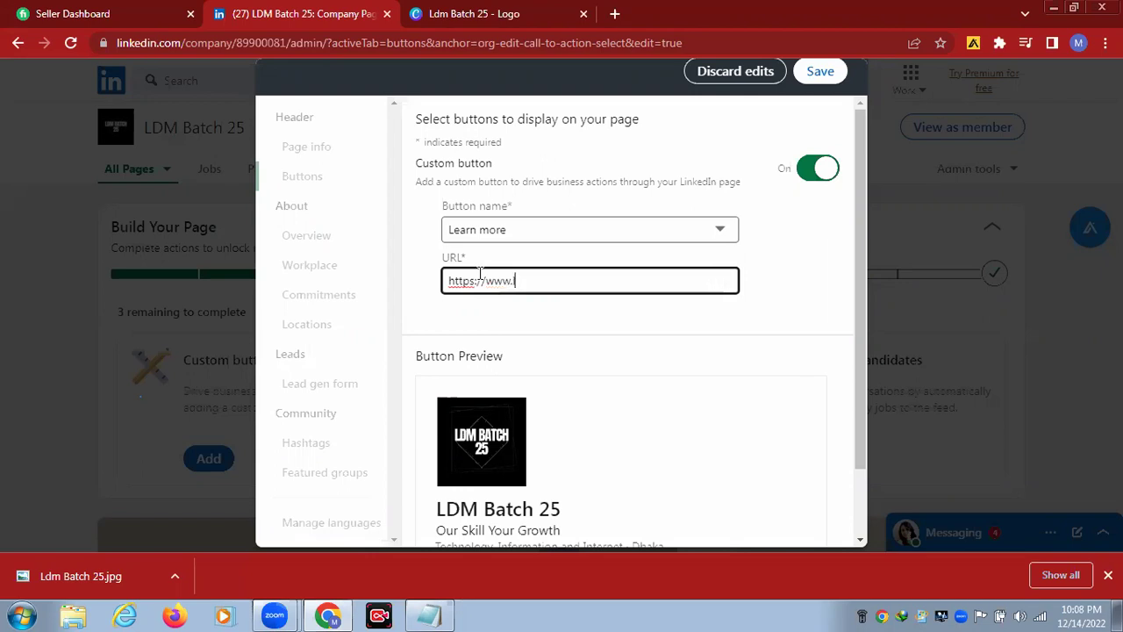
{"action": "key", "text": "BackSpace"}
{"action": "key", "text": "BackSpace"}
{"action": "key", "text": "BackSpace"}
{"action": "key", "text": "BackSpace"}
{"action": "key", "text": "BackSpace"}
{"action": "key", "text": "BackSpace"}
{"action": "key", "text": "BackSpace"}
{"action": "key", "text": "BackSpace"}
{"action": "key", "text": "BackSpace"}
{"action": "left_click", "coordinate": [758, 71]}
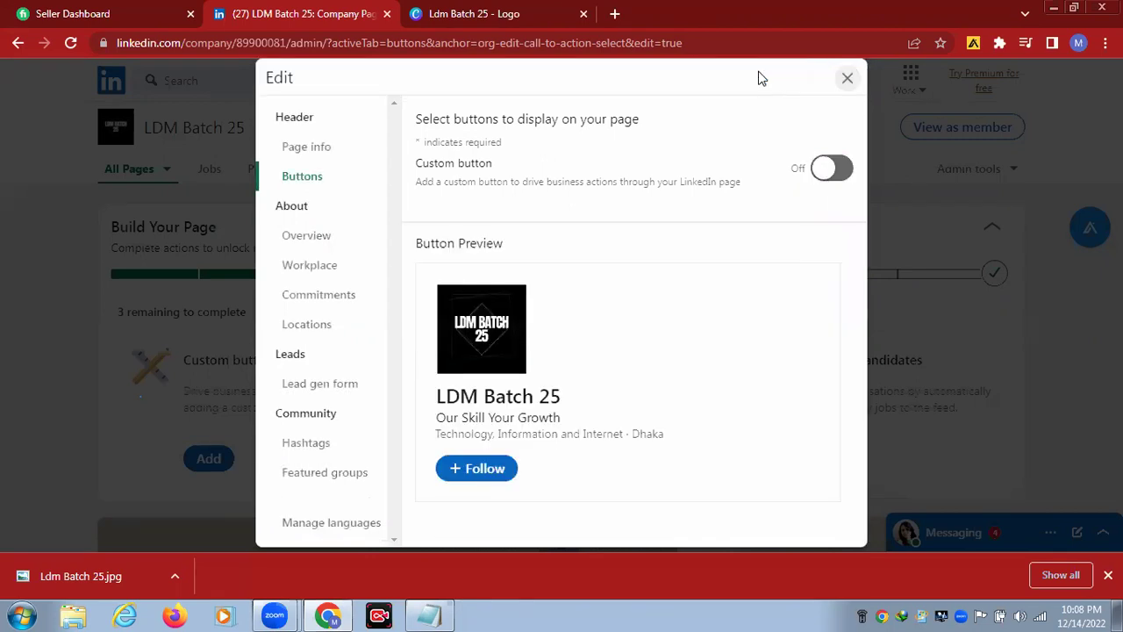
{"action": "left_click", "coordinate": [848, 77]}
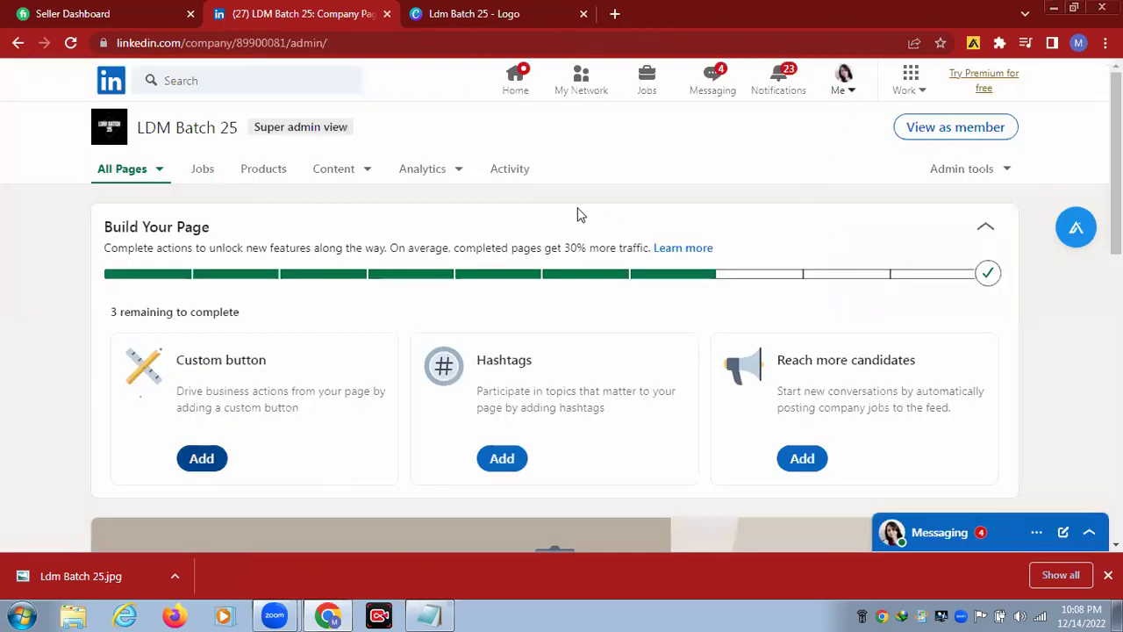
Add a custom "Learn more" button to the page that links to the company page's copied admin URL
{"action": "left_click", "coordinate": [118, 43]}
{"action": "key", "text": "ctrl+c"}
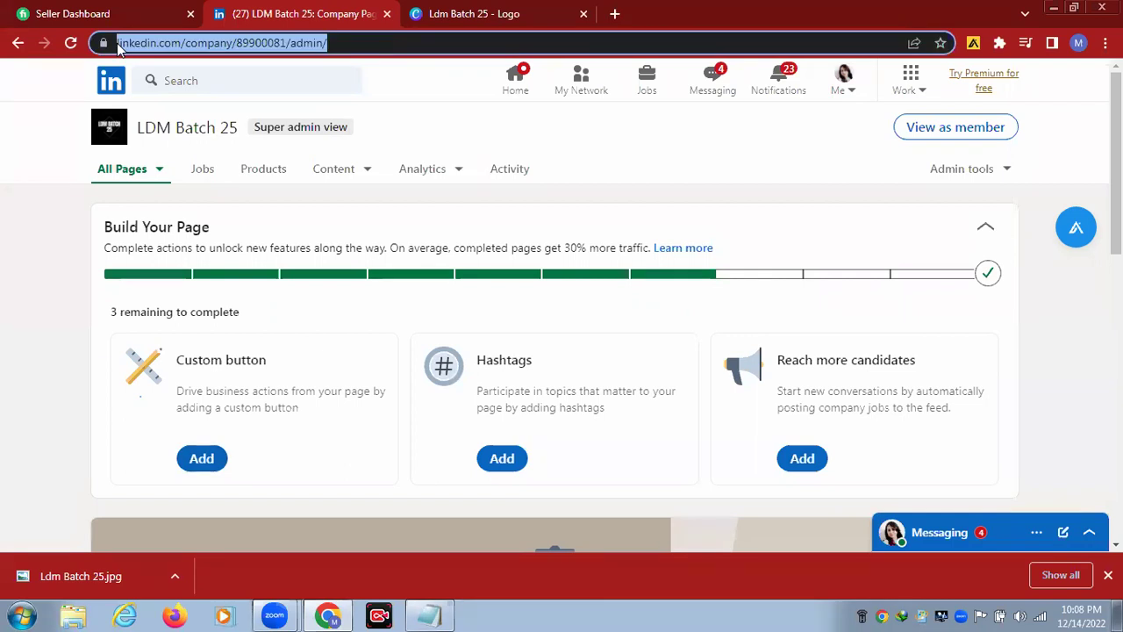
{"action": "left_click", "coordinate": [193, 460]}
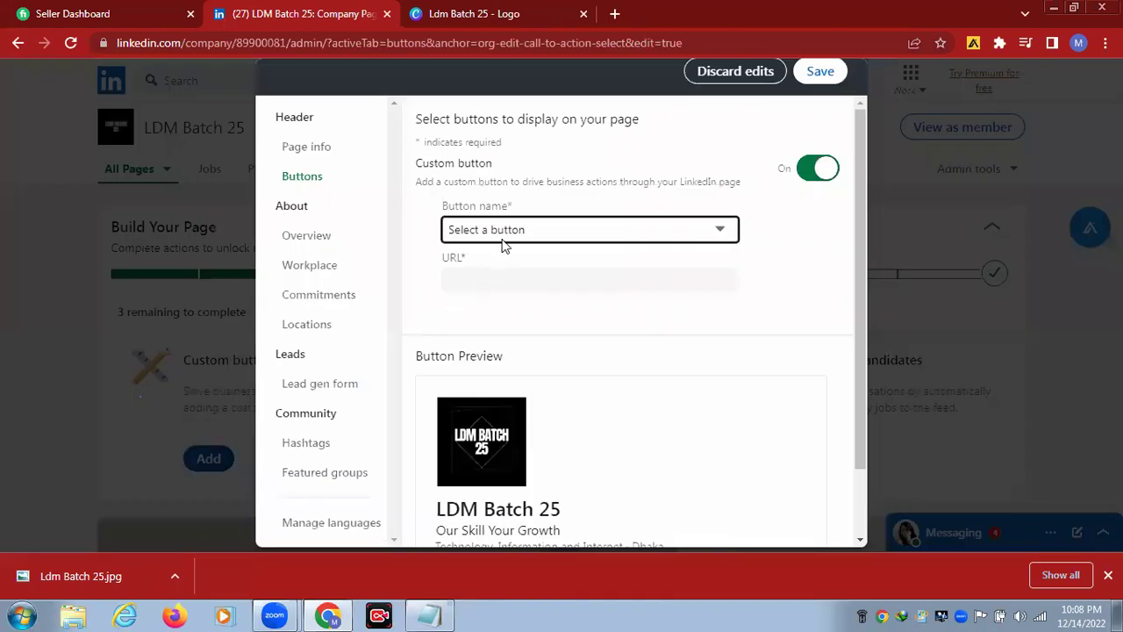
{"action": "left_click", "coordinate": [710, 229]}
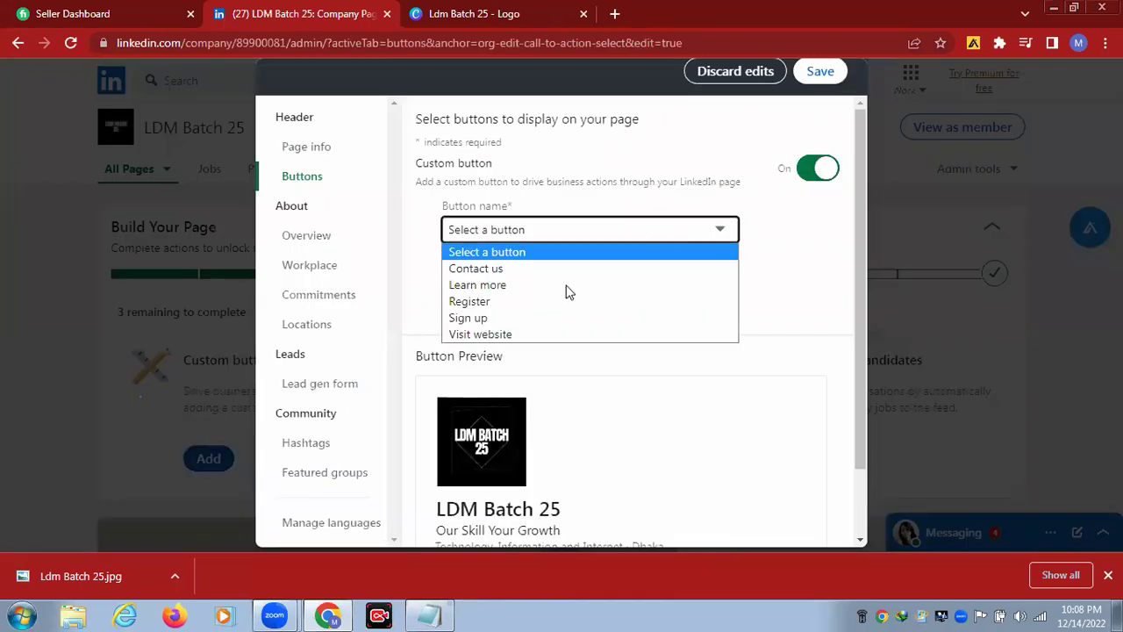
{"action": "left_click", "coordinate": [498, 285]}
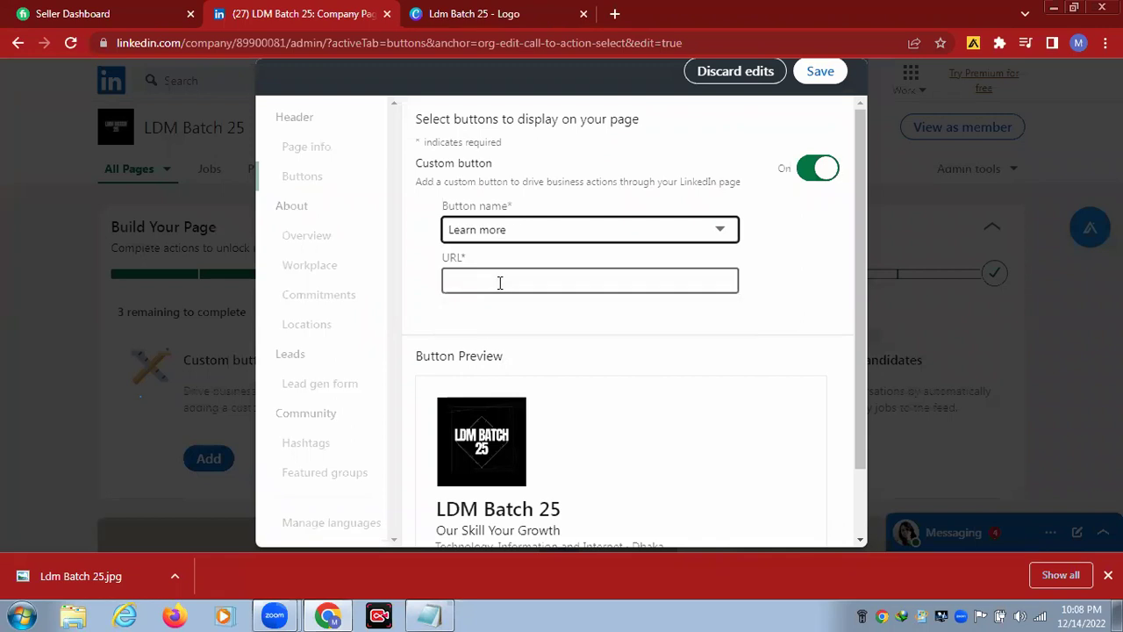
{"action": "left_click", "coordinate": [499, 283]}
{"action": "key", "text": "ctrl+v"}
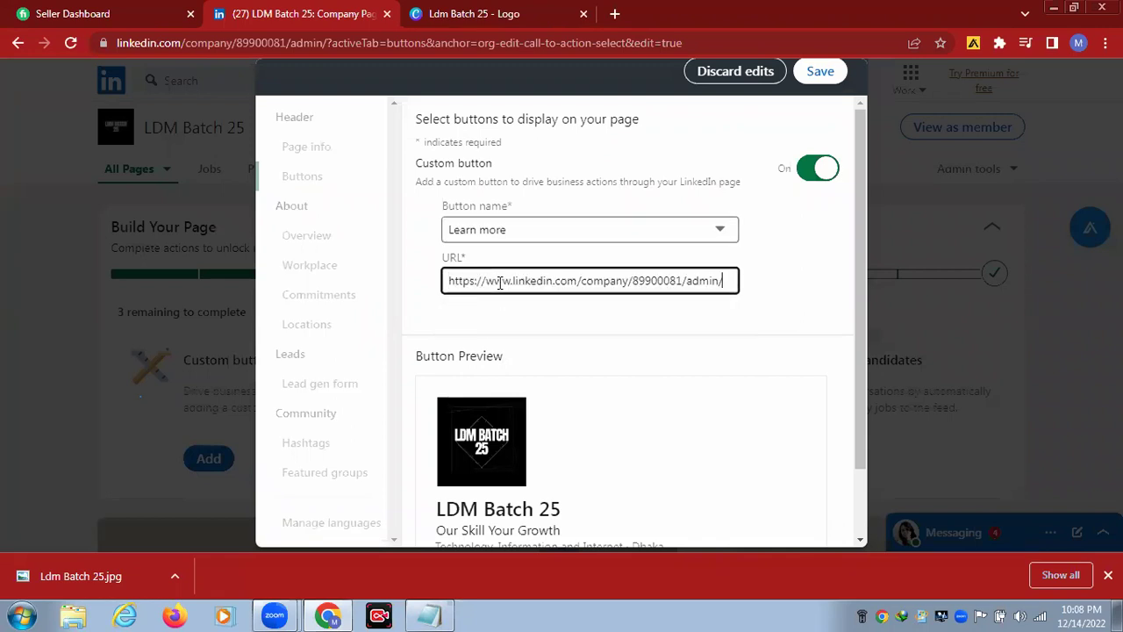
{"action": "scroll", "coordinate": [763, 355], "scroll_direction": "down", "scroll_amount": 1}
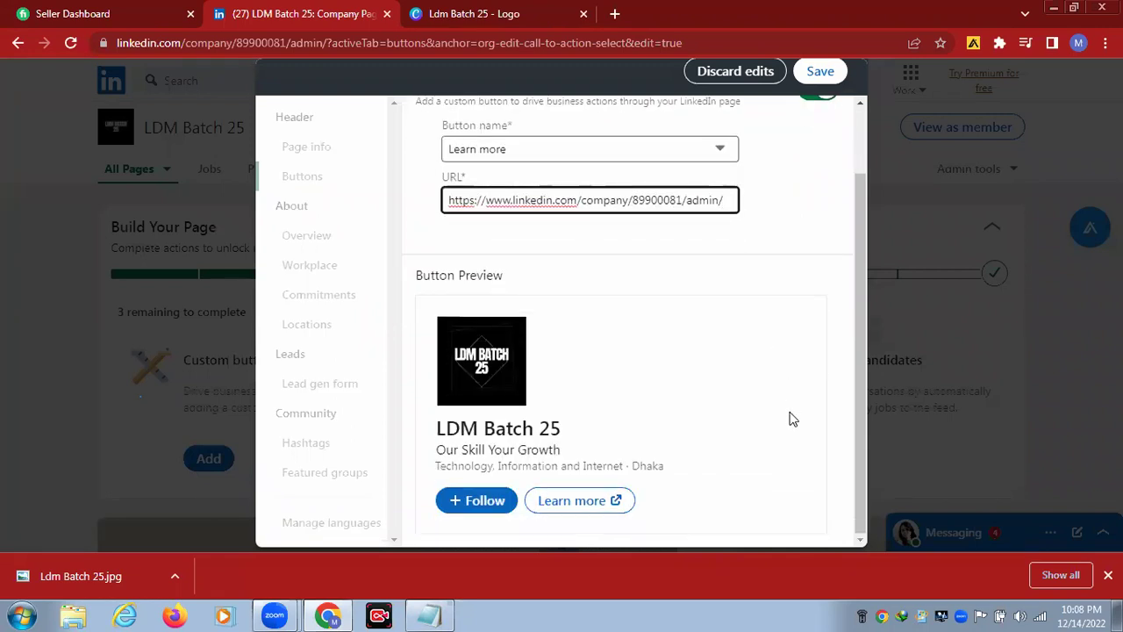
{"action": "scroll", "coordinate": [752, 425], "scroll_direction": "up", "scroll_amount": 1}
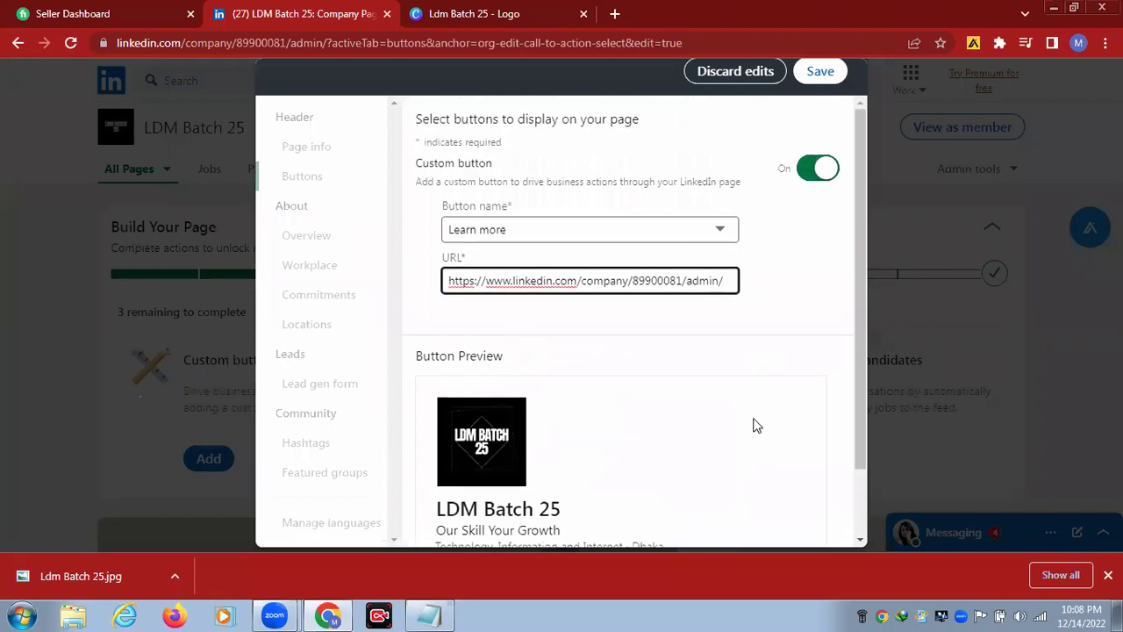
Save the custom button, close the page editor, and decline sharing the edits in a post
{"action": "left_click", "coordinate": [820, 71]}
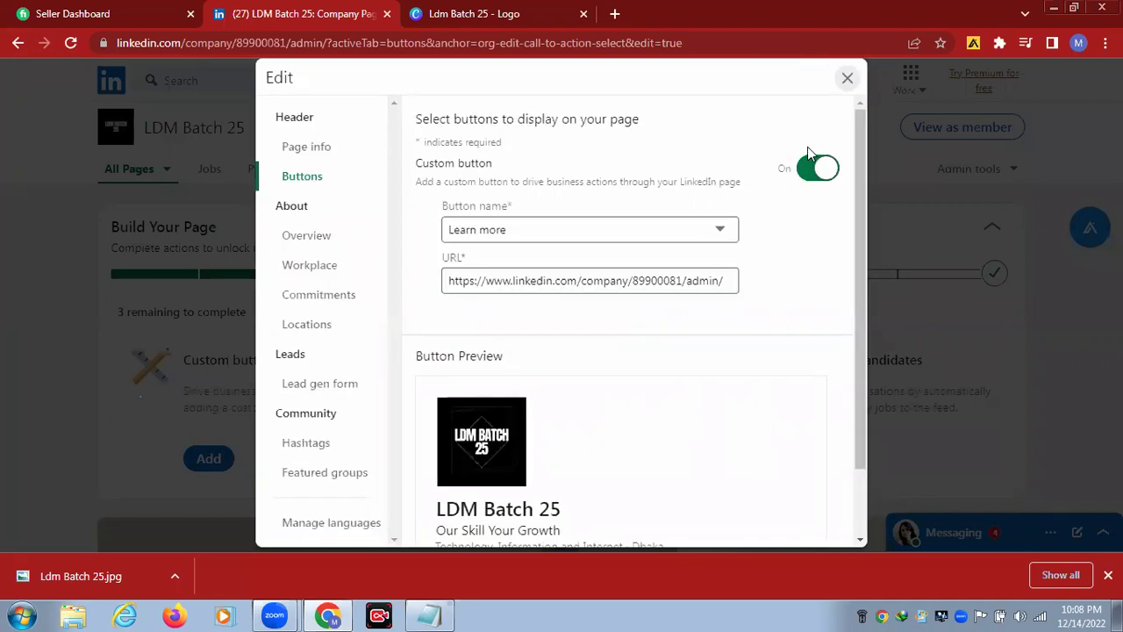
{"action": "left_click", "coordinate": [846, 78]}
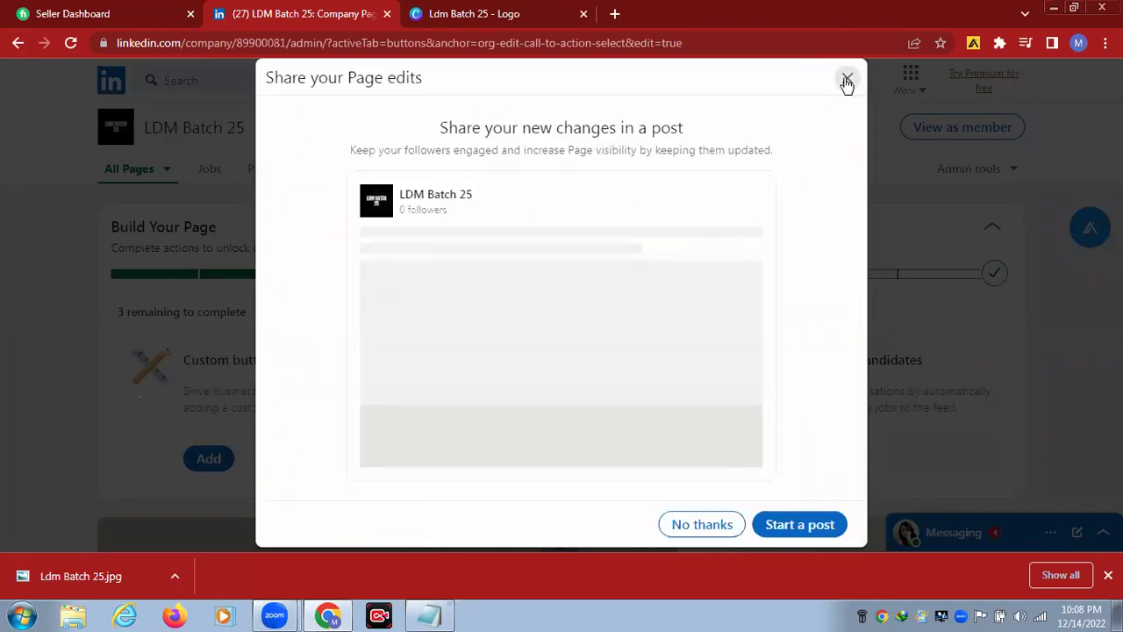
{"action": "left_click", "coordinate": [701, 525]}
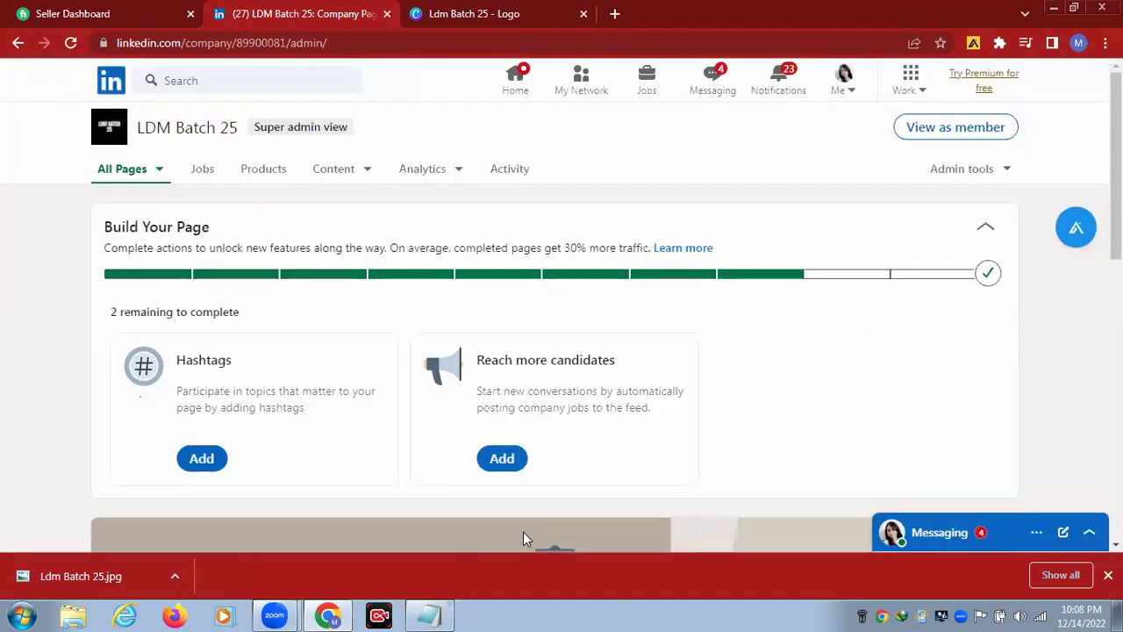
Add the hashtags #ldmbatch25, #ldmbatch25life and #digital to the company page
{"action": "left_click", "coordinate": [201, 461]}
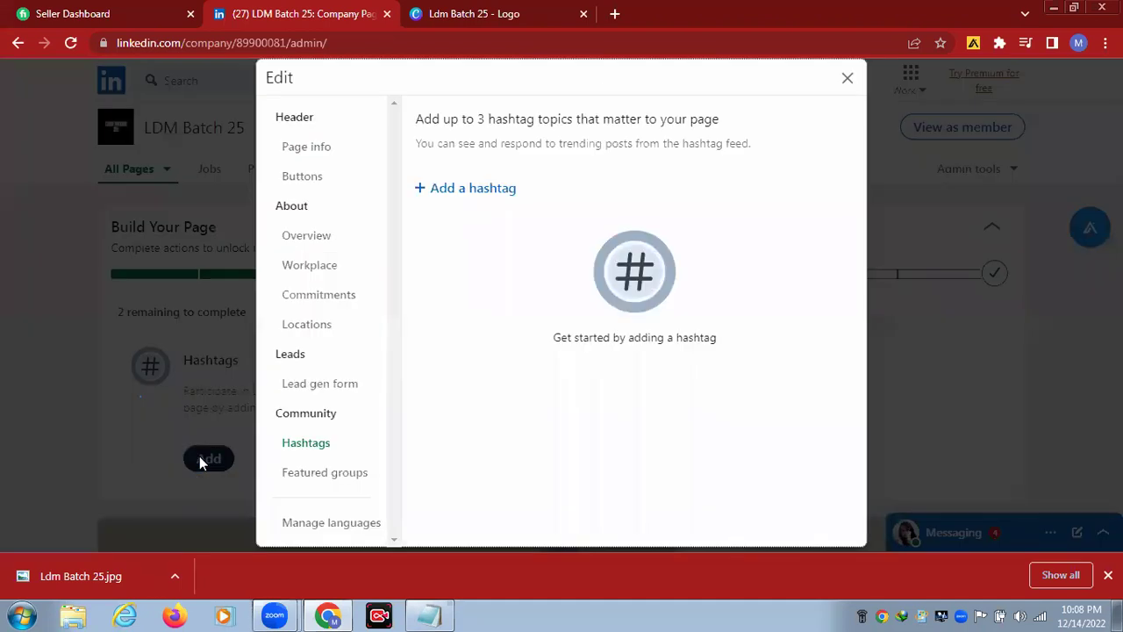
{"action": "left_click", "coordinate": [456, 189]}
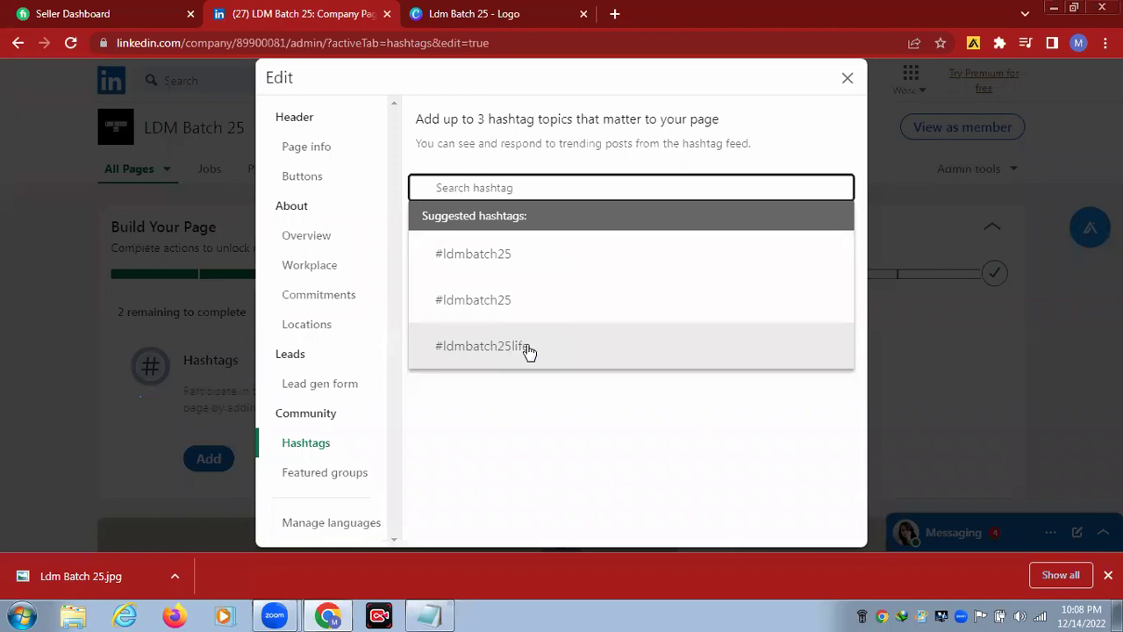
{"action": "left_click", "coordinate": [516, 265]}
{"action": "left_click", "coordinate": [499, 187]}
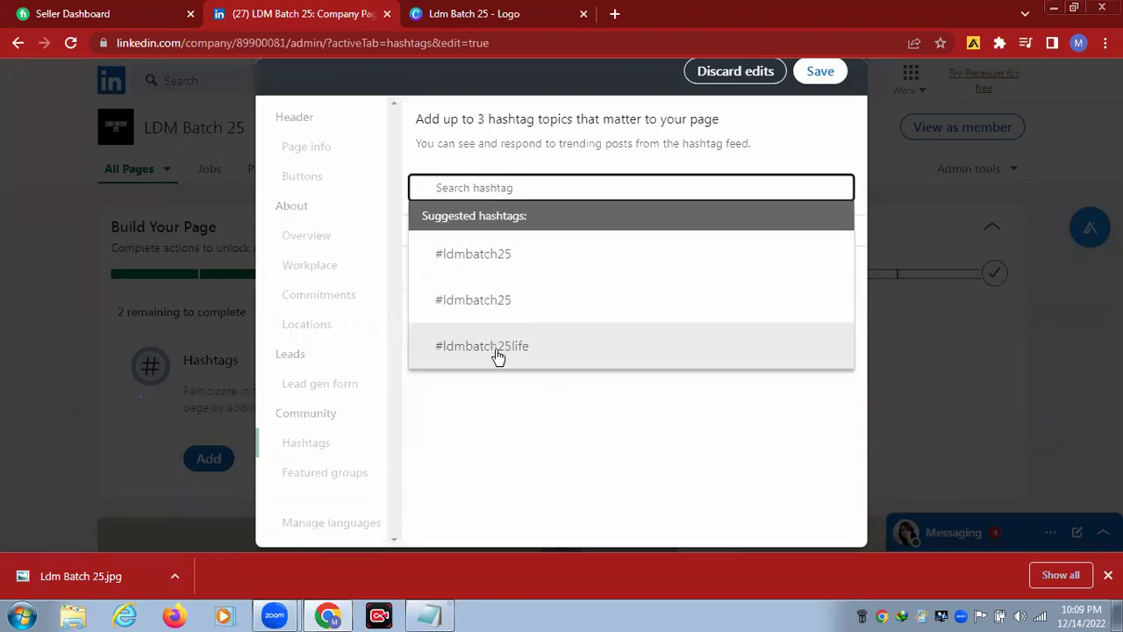
{"action": "left_click", "coordinate": [497, 353]}
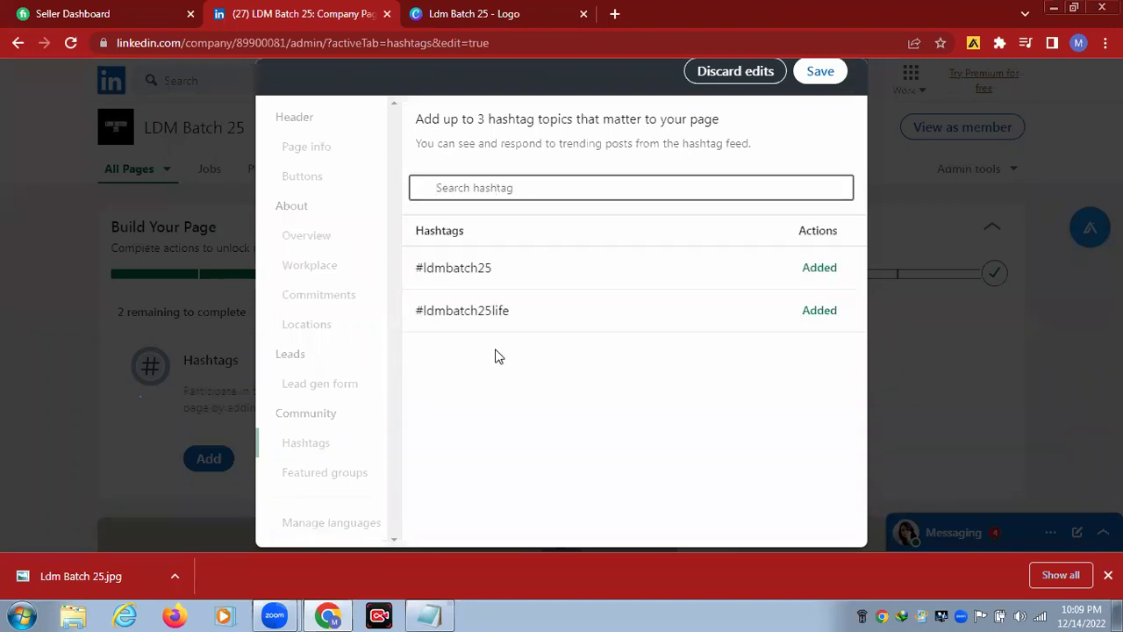
{"action": "left_click", "coordinate": [505, 187]}
{"action": "type", "text": "dig"}
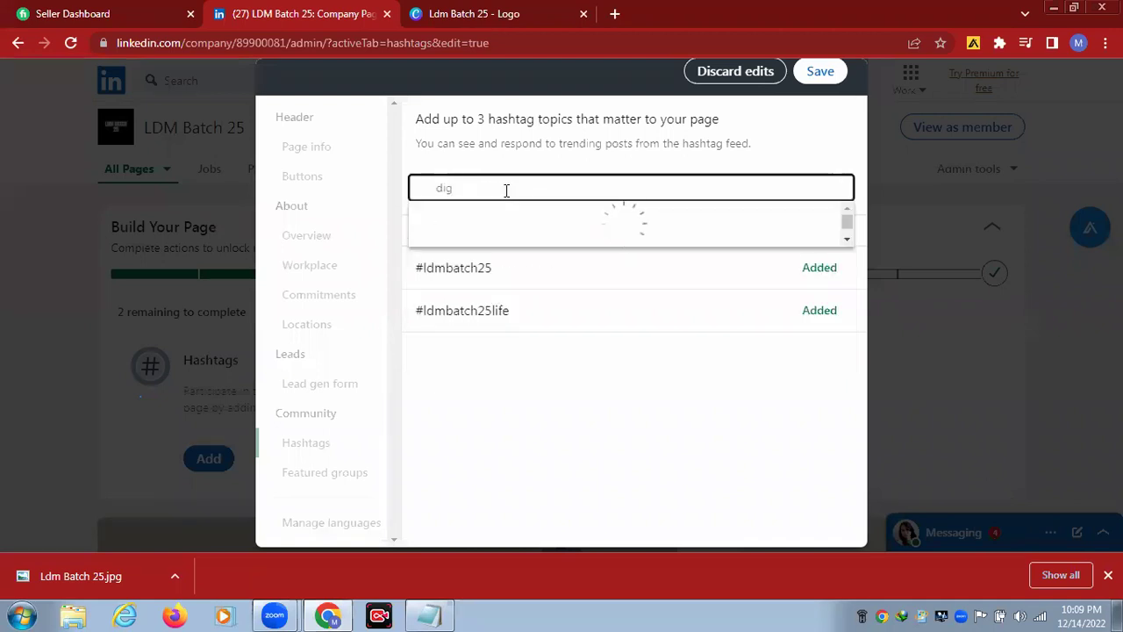
{"action": "type", "text": "ital"}
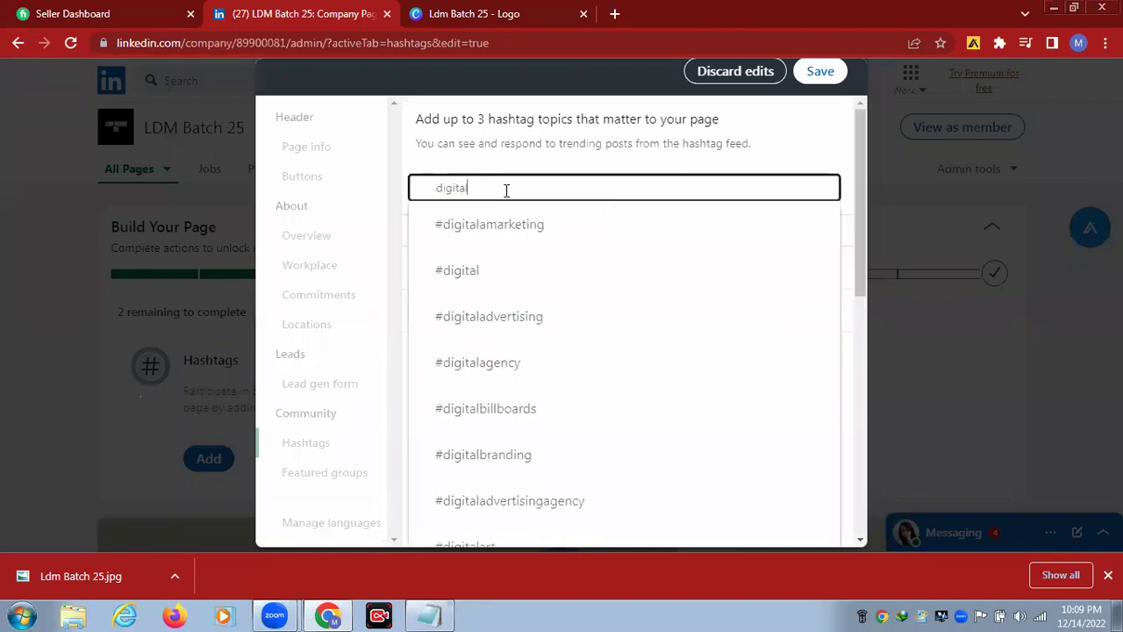
{"action": "left_click", "coordinate": [474, 271]}
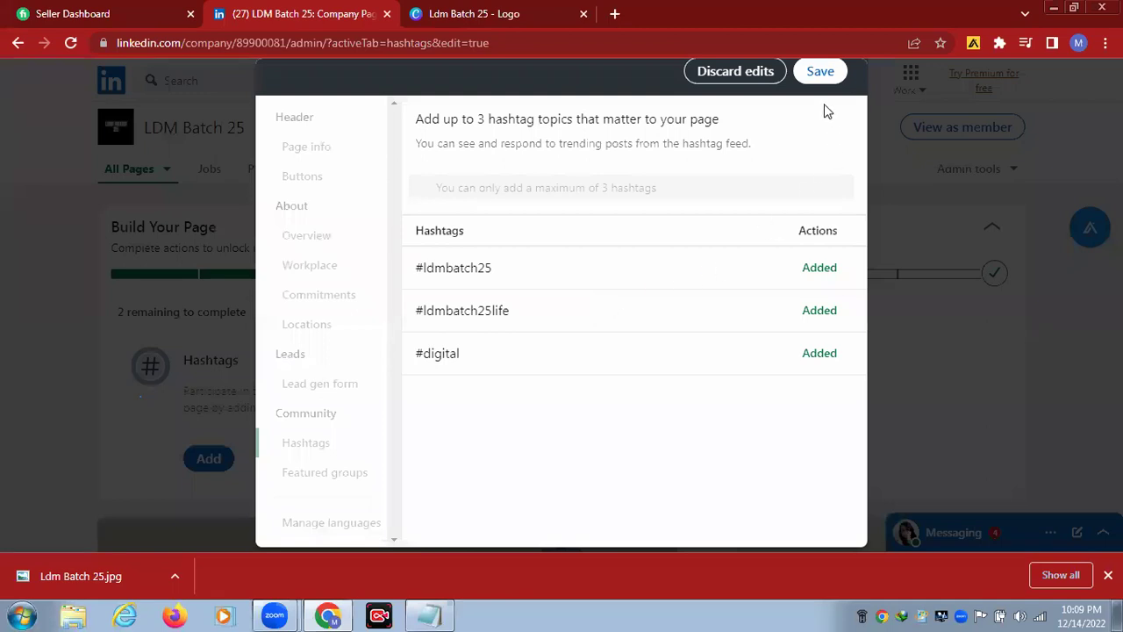
Save the page's hashtags, close the editor, and decline sharing the changes in a post
{"action": "left_click", "coordinate": [823, 71]}
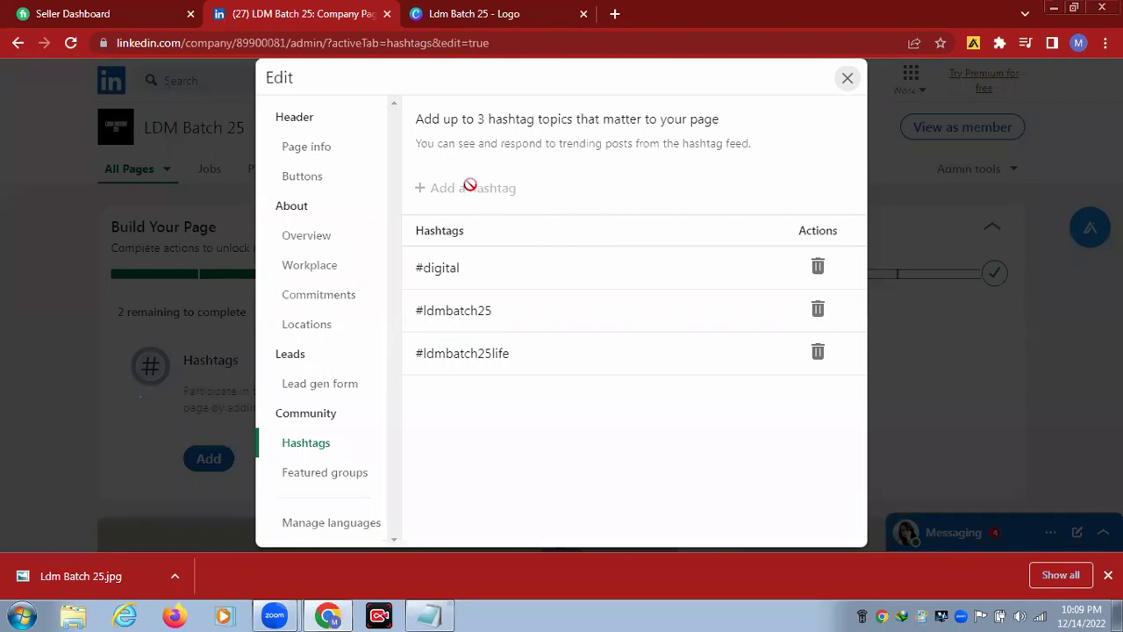
{"action": "left_click", "coordinate": [849, 82]}
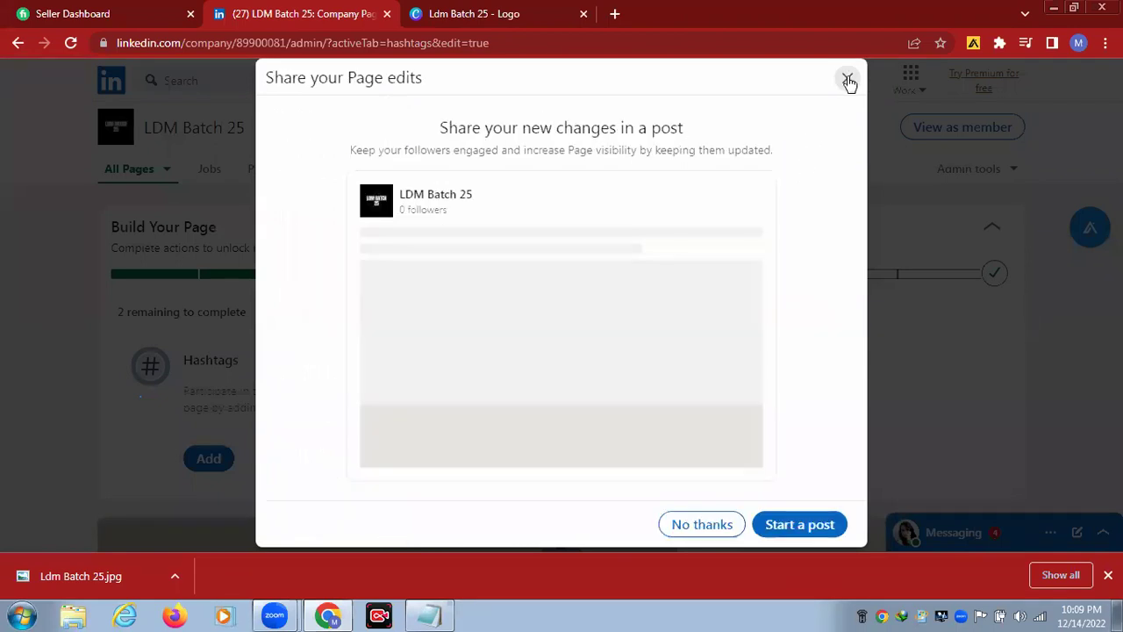
{"action": "left_click", "coordinate": [690, 526]}
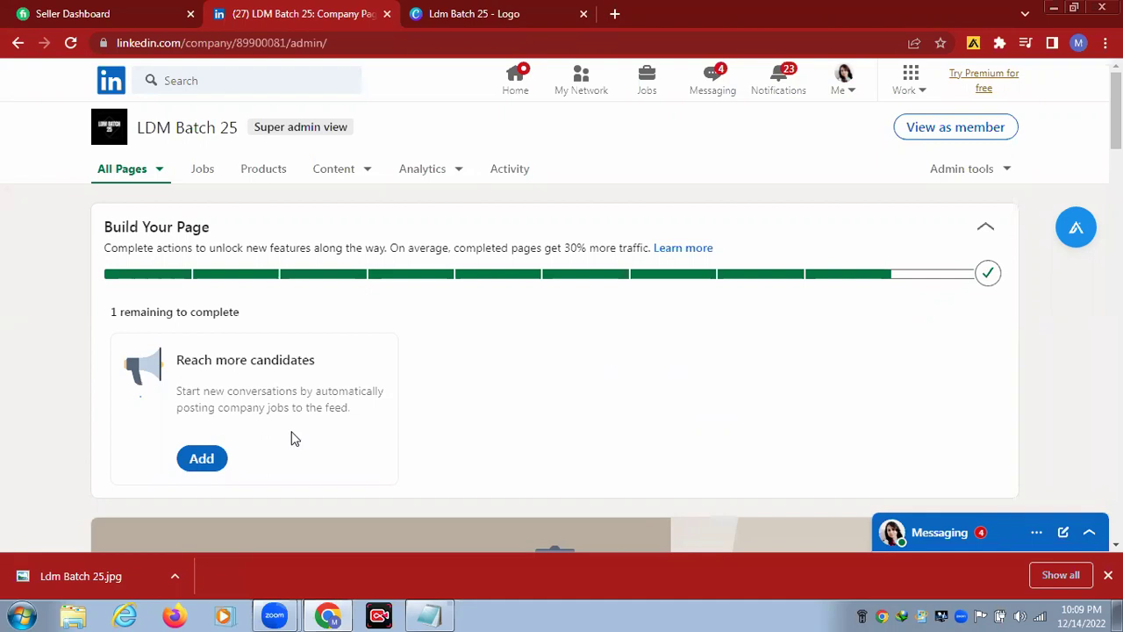
Open the "Reach more candidates" task and examine the setting for automatically posting new jobs and its post preview
{"action": "left_click", "coordinate": [201, 461]}
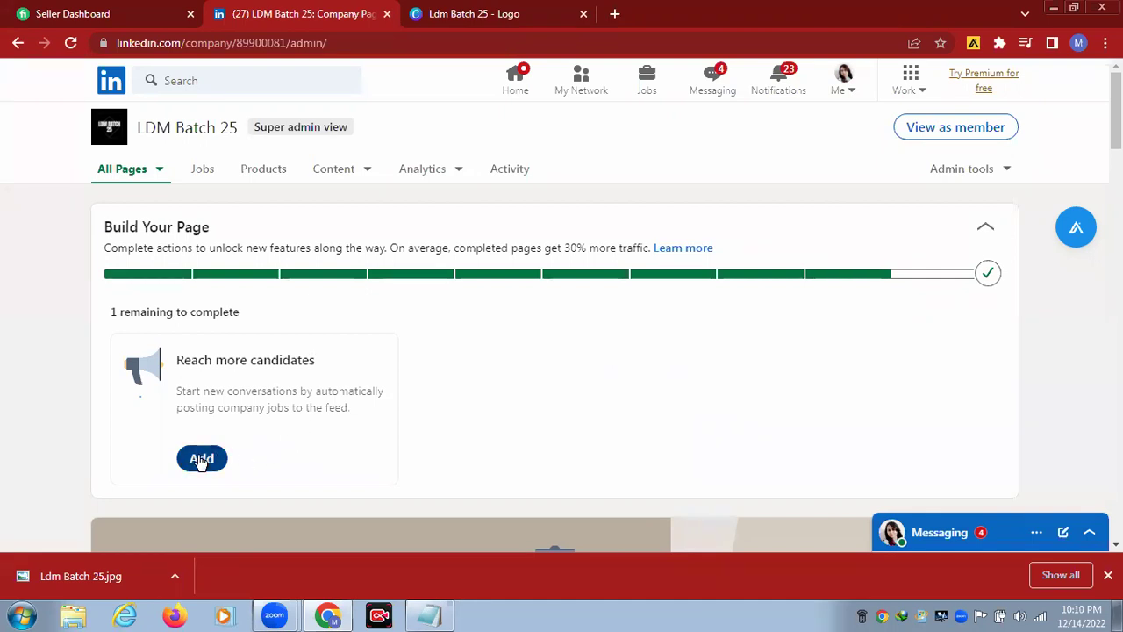
{"action": "left_click", "coordinate": [200, 459]}
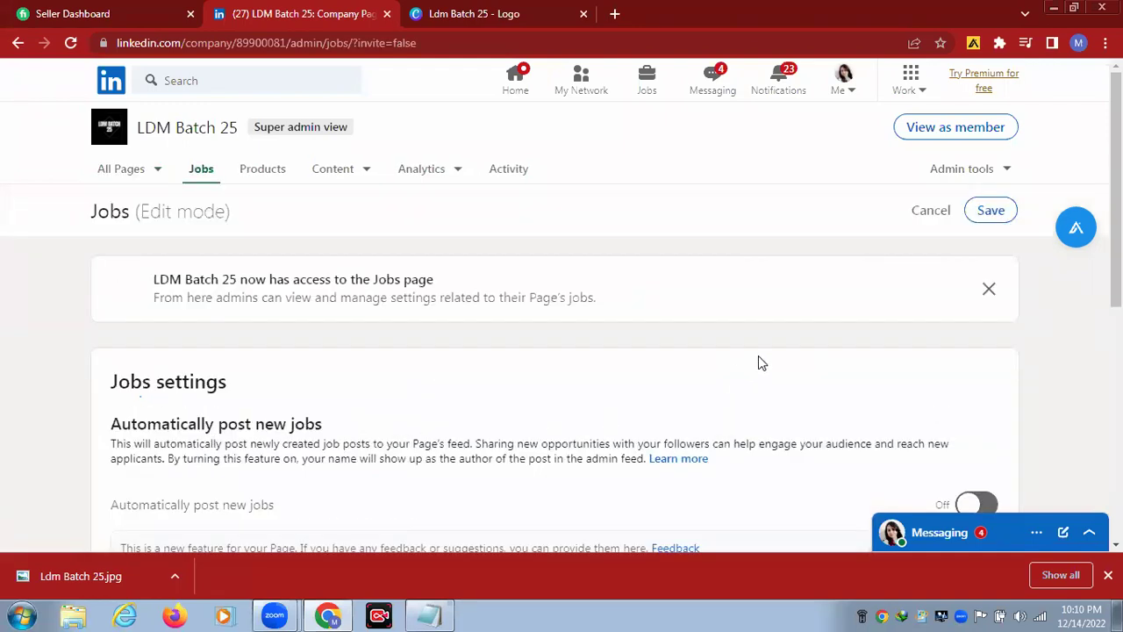
{"action": "scroll", "coordinate": [1036, 346], "scroll_direction": "down", "scroll_amount": 3}
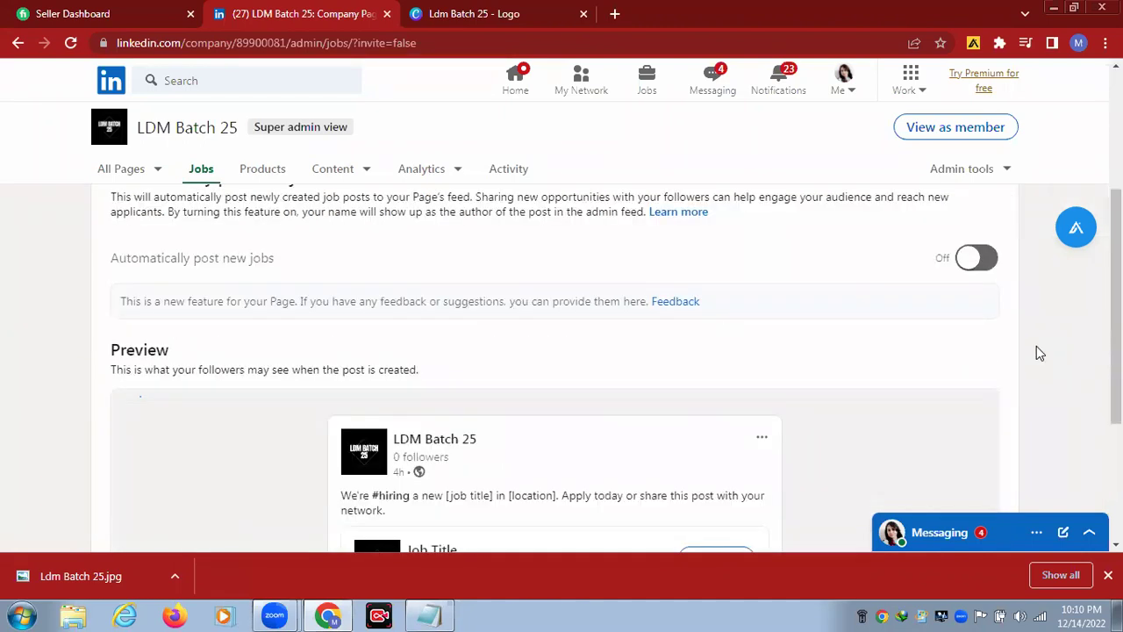
{"action": "scroll", "coordinate": [1036, 345], "scroll_direction": "down", "scroll_amount": 3}
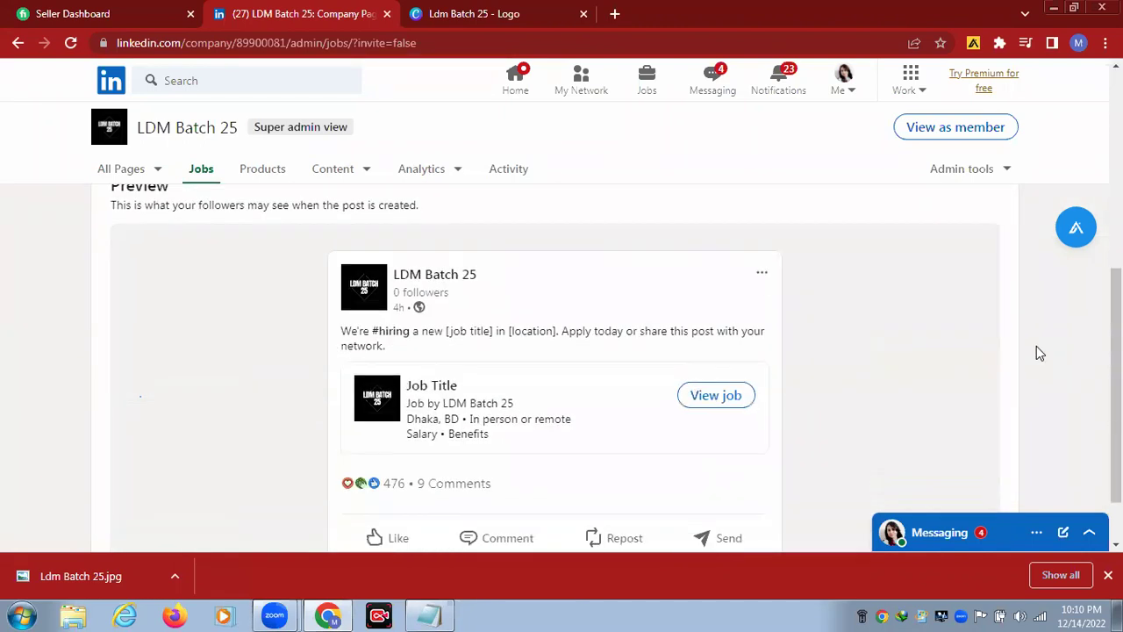
{"action": "scroll", "coordinate": [1036, 346], "scroll_direction": "down", "scroll_amount": 1}
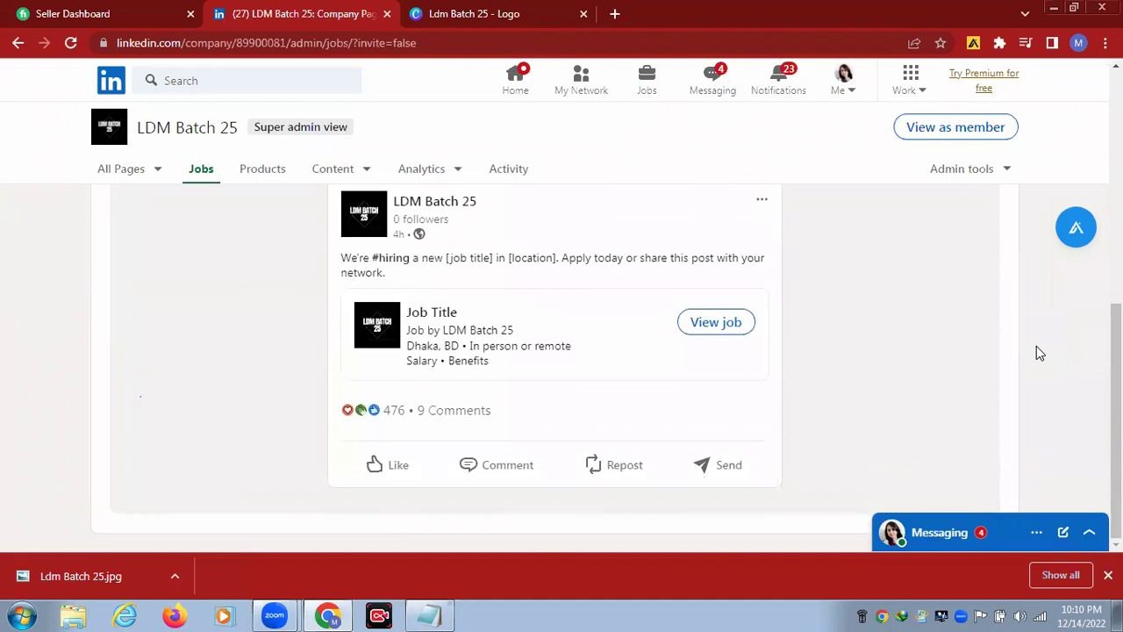
{"action": "scroll", "coordinate": [1036, 347], "scroll_direction": "up", "scroll_amount": 7}
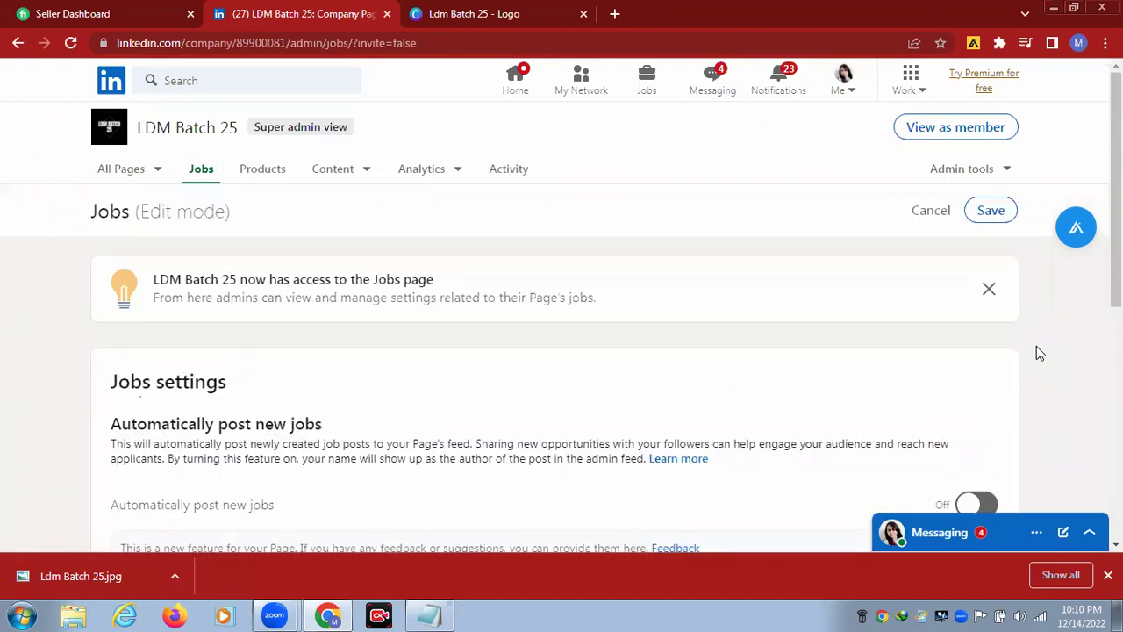
{"action": "scroll", "coordinate": [1036, 351], "scroll_direction": "down", "scroll_amount": 1}
{"action": "scroll", "coordinate": [1032, 353], "scroll_direction": "up", "scroll_amount": 1}
{"action": "scroll", "coordinate": [375, 356], "scroll_direction": "down", "scroll_amount": 1}
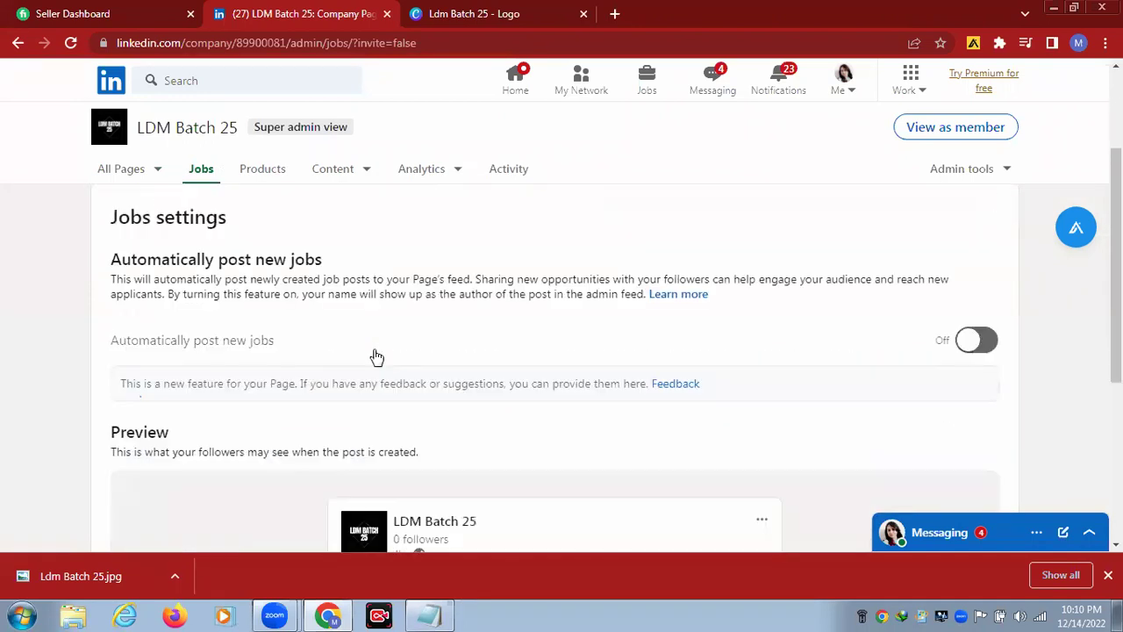
{"action": "scroll", "coordinate": [375, 355], "scroll_direction": "down", "scroll_amount": 1}
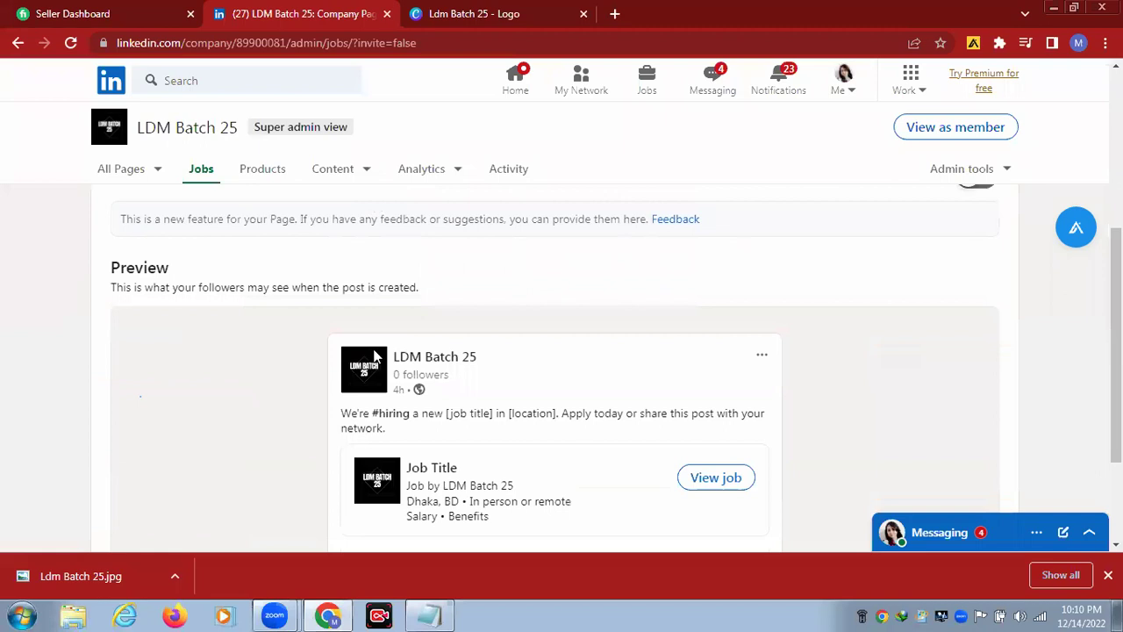
{"action": "scroll", "coordinate": [375, 355], "scroll_direction": "down", "scroll_amount": 1}
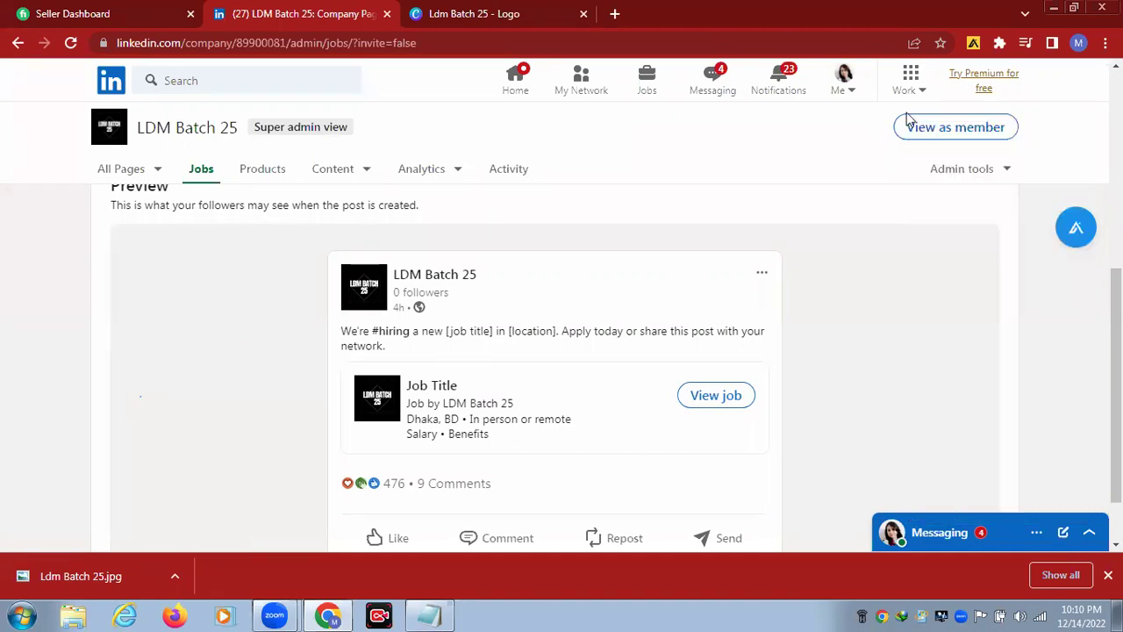
{"action": "scroll", "coordinate": [820, 252], "scroll_direction": "down", "scroll_amount": 1}
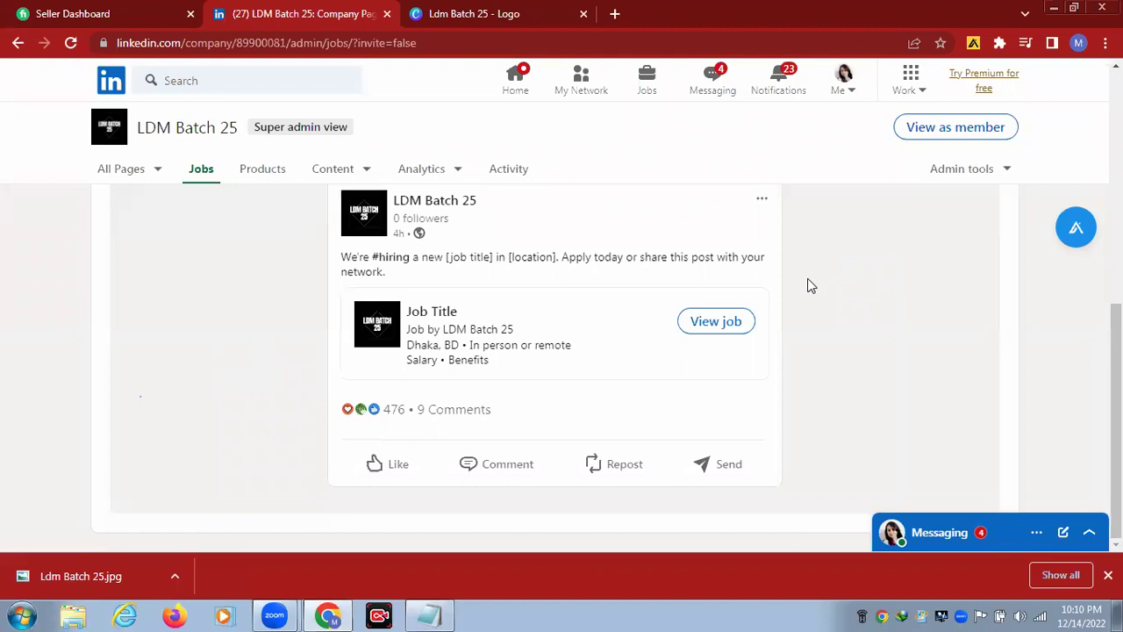
{"action": "scroll", "coordinate": [811, 286], "scroll_direction": "up", "scroll_amount": 5}
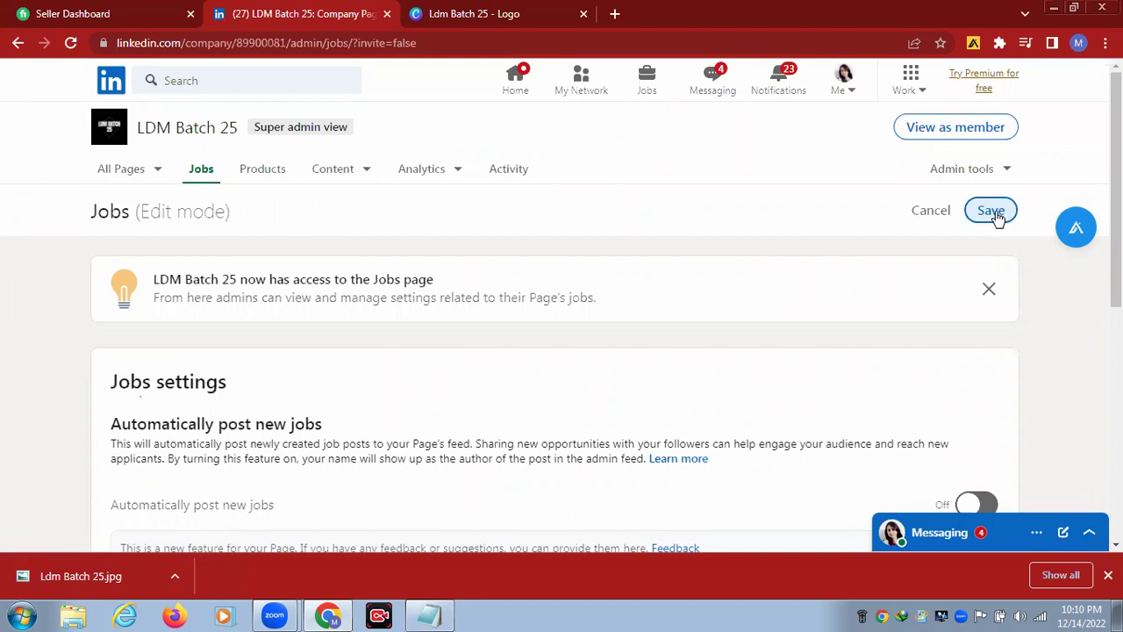
{"action": "scroll", "coordinate": [1032, 311], "scroll_direction": "down", "scroll_amount": 4}
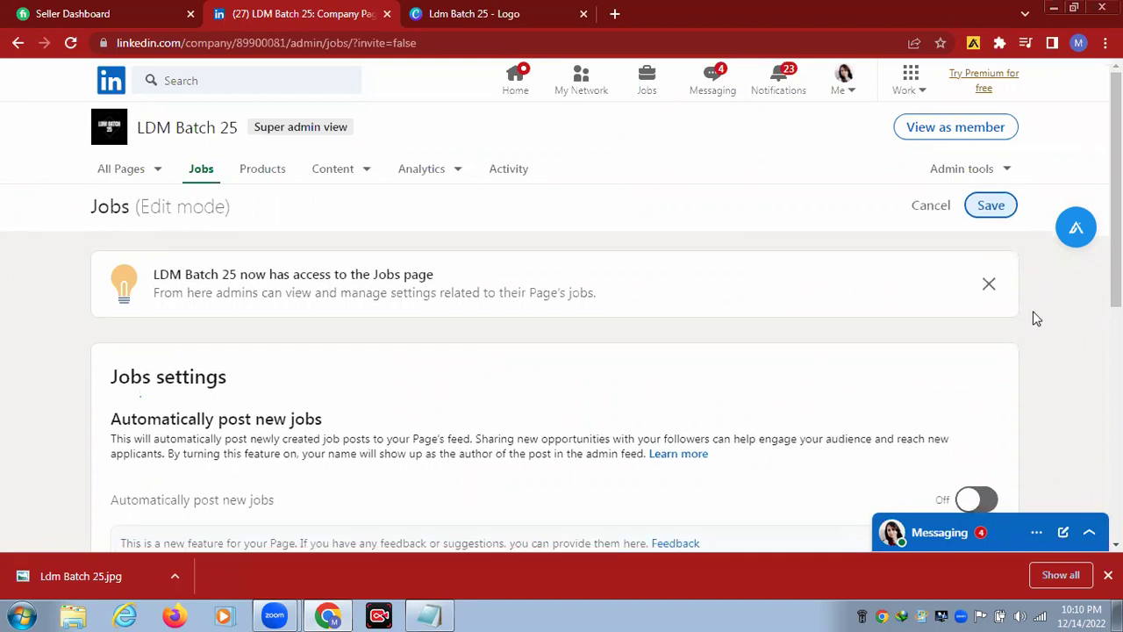
{"action": "scroll", "coordinate": [1033, 323], "scroll_direction": "down", "scroll_amount": 2}
{"action": "scroll", "coordinate": [1032, 325], "scroll_direction": "up", "scroll_amount": 1}
{"action": "scroll", "coordinate": [1032, 325], "scroll_direction": "down", "scroll_amount": 1}
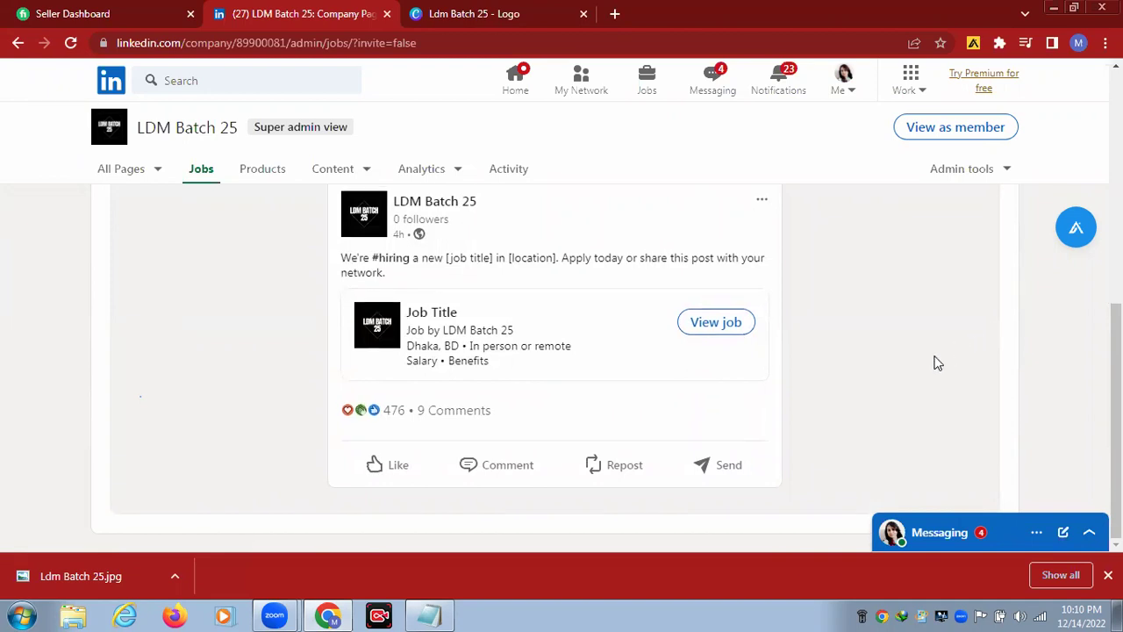
{"action": "scroll", "coordinate": [937, 362], "scroll_direction": "up", "scroll_amount": 1}
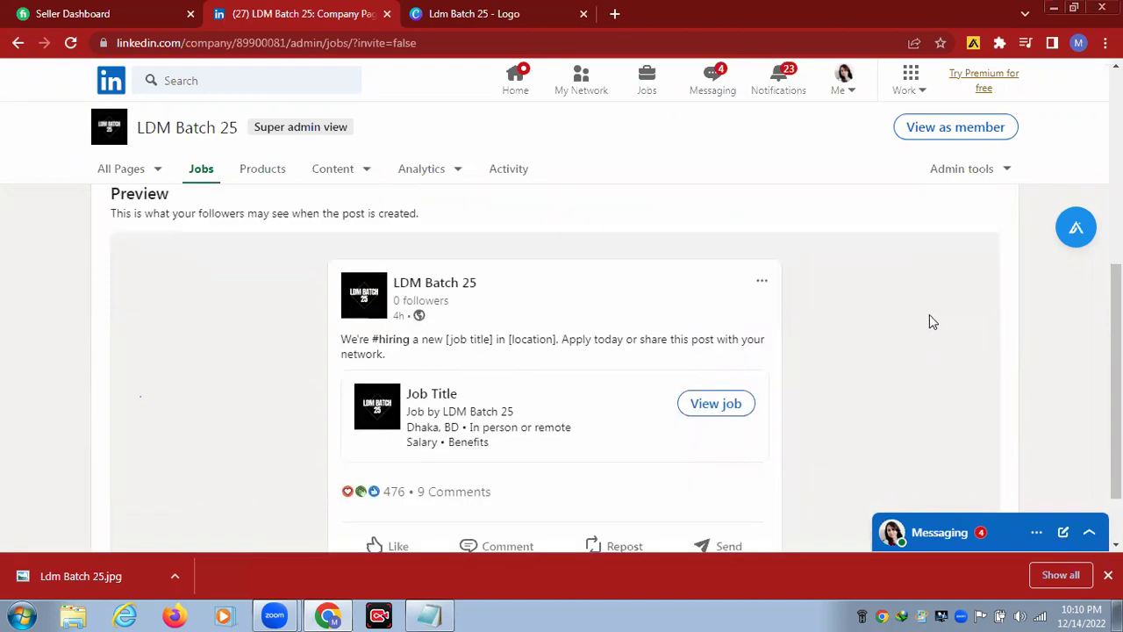
{"action": "scroll", "coordinate": [915, 261], "scroll_direction": "up", "scroll_amount": 2}
{"action": "scroll", "coordinate": [916, 261], "scroll_direction": "up", "scroll_amount": 2}
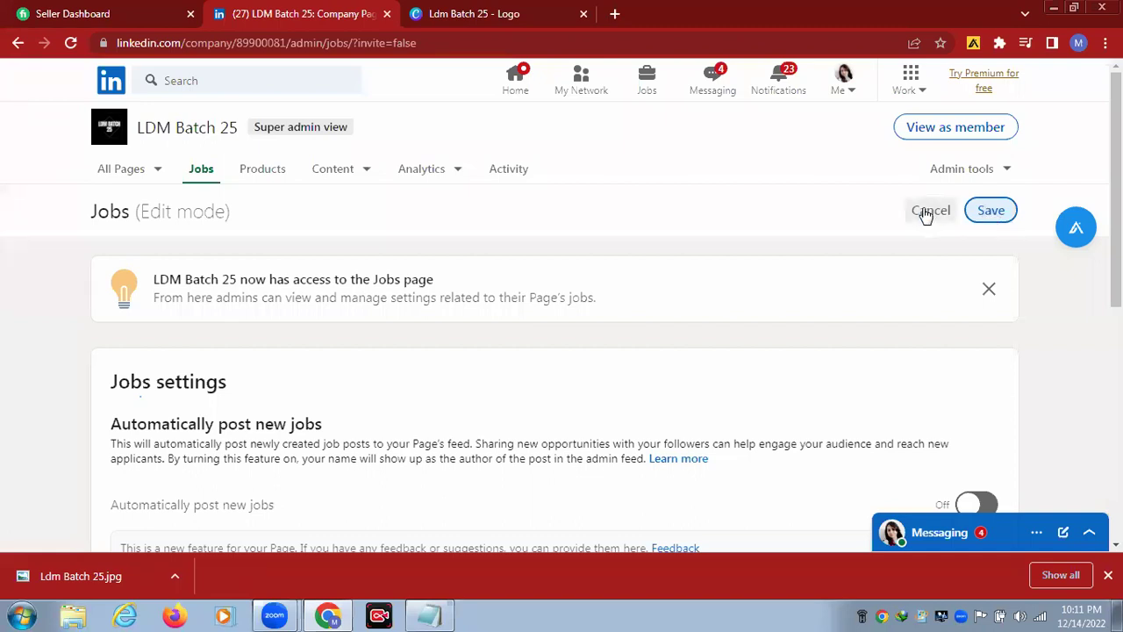
Dismiss the notice about Jobs page access and examine the automatic job posting setting together with its sample post preview
{"action": "left_click", "coordinate": [990, 288]}
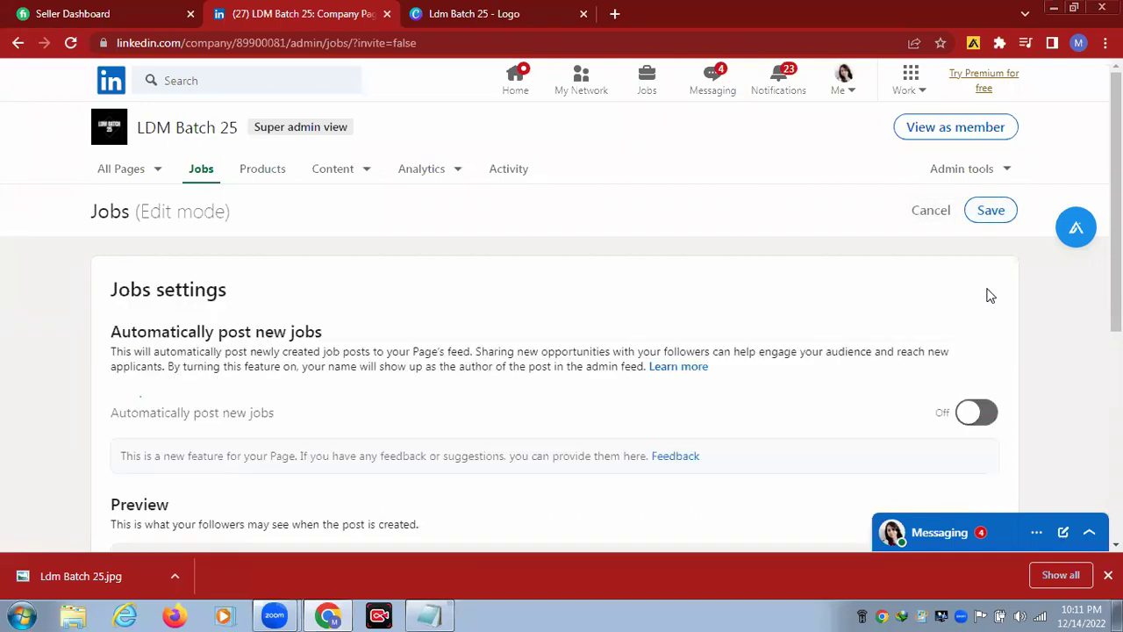
{"action": "scroll", "coordinate": [1004, 307], "scroll_direction": "down", "scroll_amount": 2}
{"action": "scroll", "coordinate": [955, 343], "scroll_direction": "up", "scroll_amount": 2}
{"action": "scroll", "coordinate": [561, 369], "scroll_direction": "down", "scroll_amount": 4}
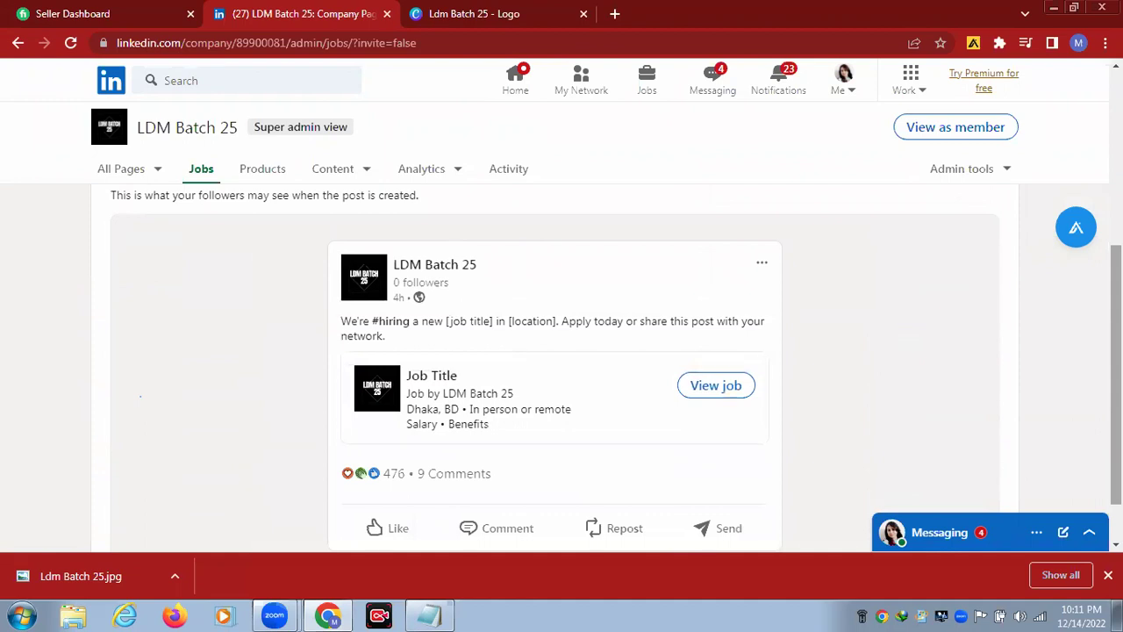
{"action": "scroll", "coordinate": [561, 369], "scroll_direction": "down", "scroll_amount": 1}
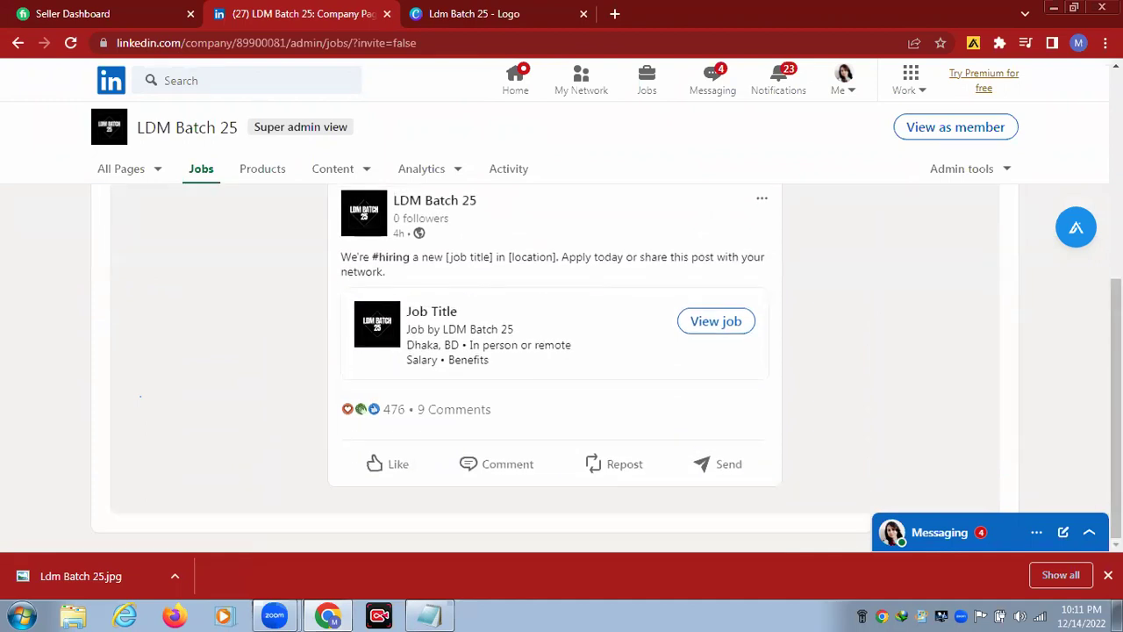
{"action": "scroll", "coordinate": [1088, 372], "scroll_direction": "up", "scroll_amount": 1}
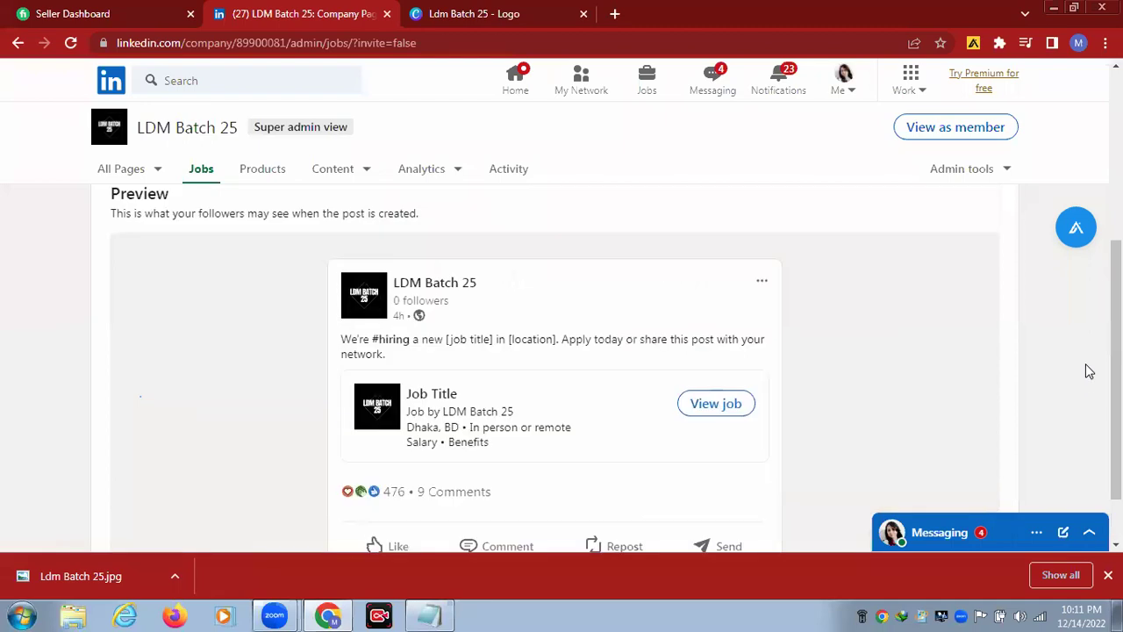
{"action": "scroll", "coordinate": [1086, 371], "scroll_direction": "down", "scroll_amount": 1}
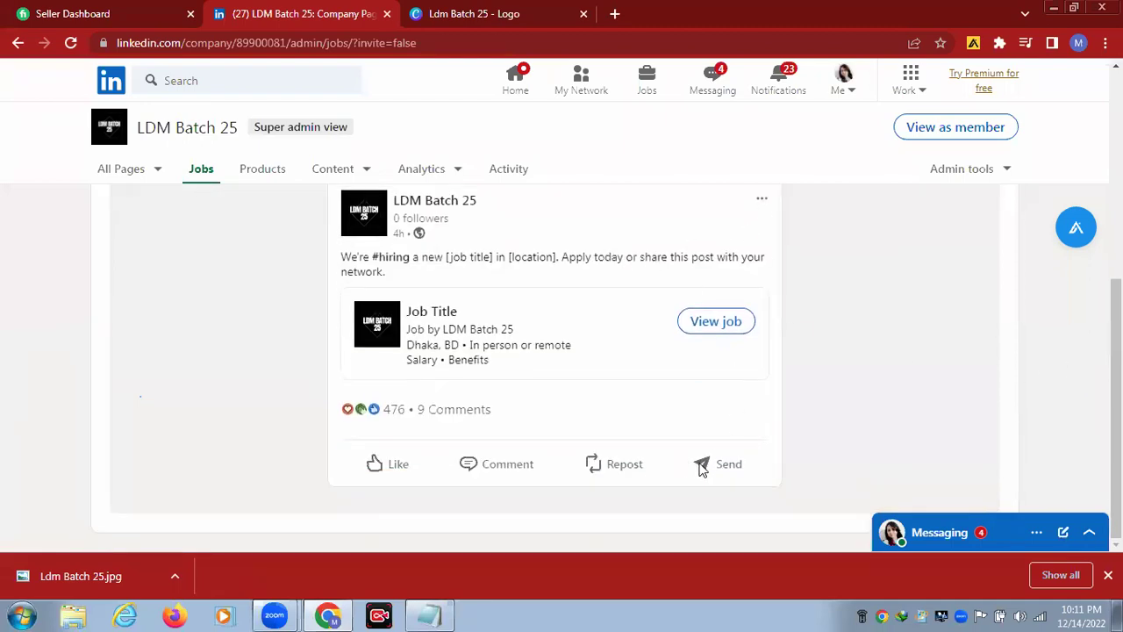
{"action": "scroll", "coordinate": [707, 467], "scroll_direction": "up", "scroll_amount": 2}
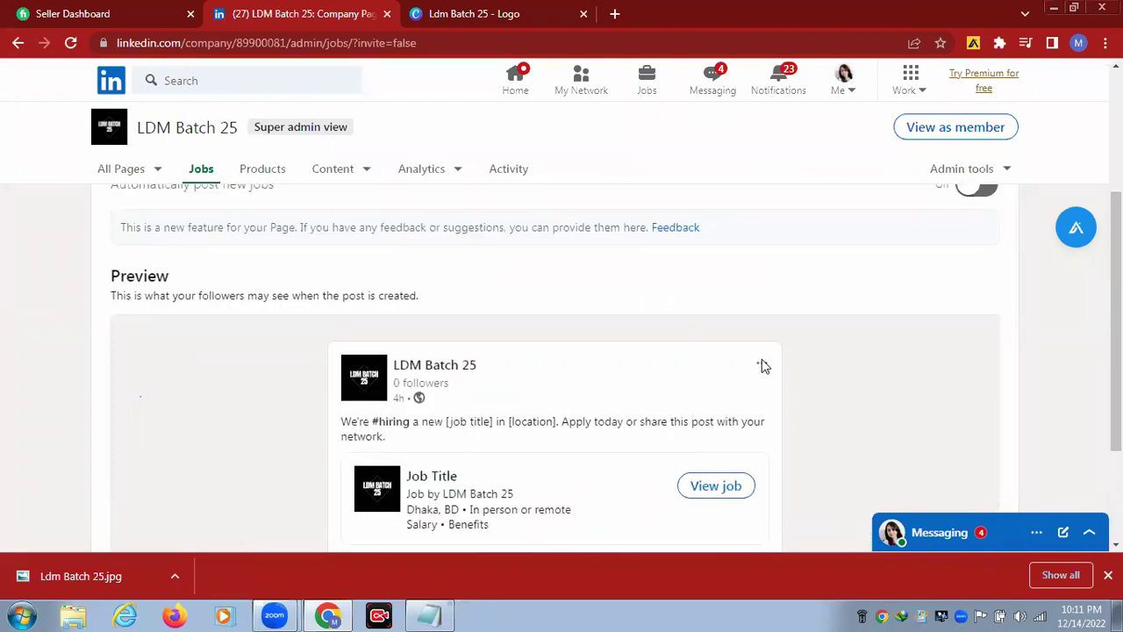
{"action": "scroll", "coordinate": [873, 374], "scroll_direction": "down", "scroll_amount": 2}
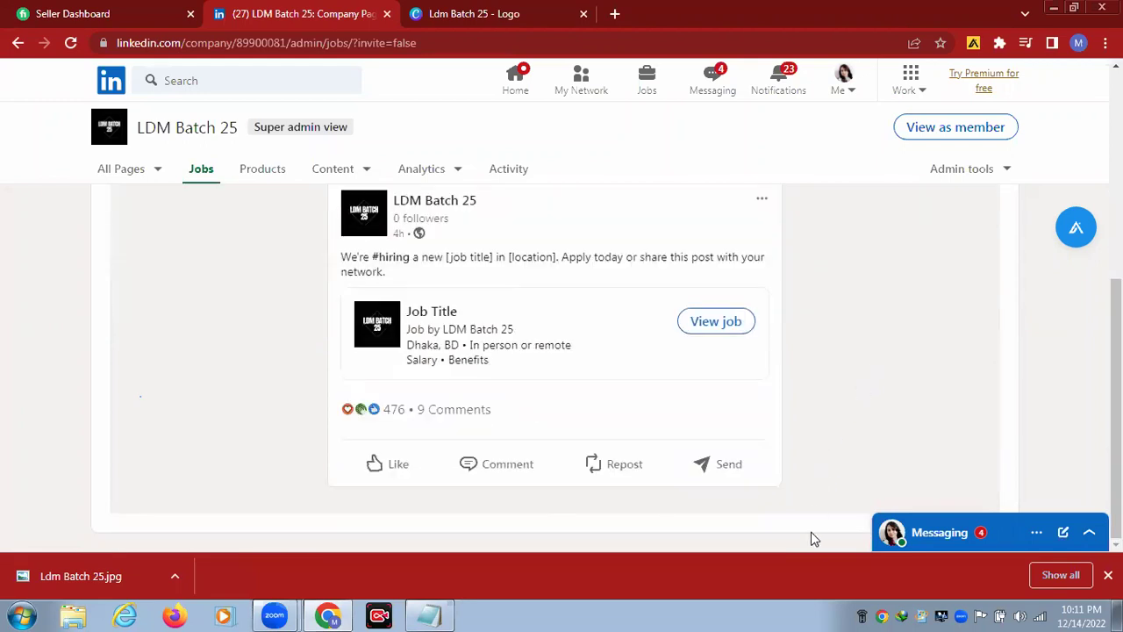
{"action": "scroll", "coordinate": [915, 199], "scroll_direction": "up", "scroll_amount": 1}
{"action": "scroll", "coordinate": [915, 198], "scroll_direction": "up", "scroll_amount": 4}
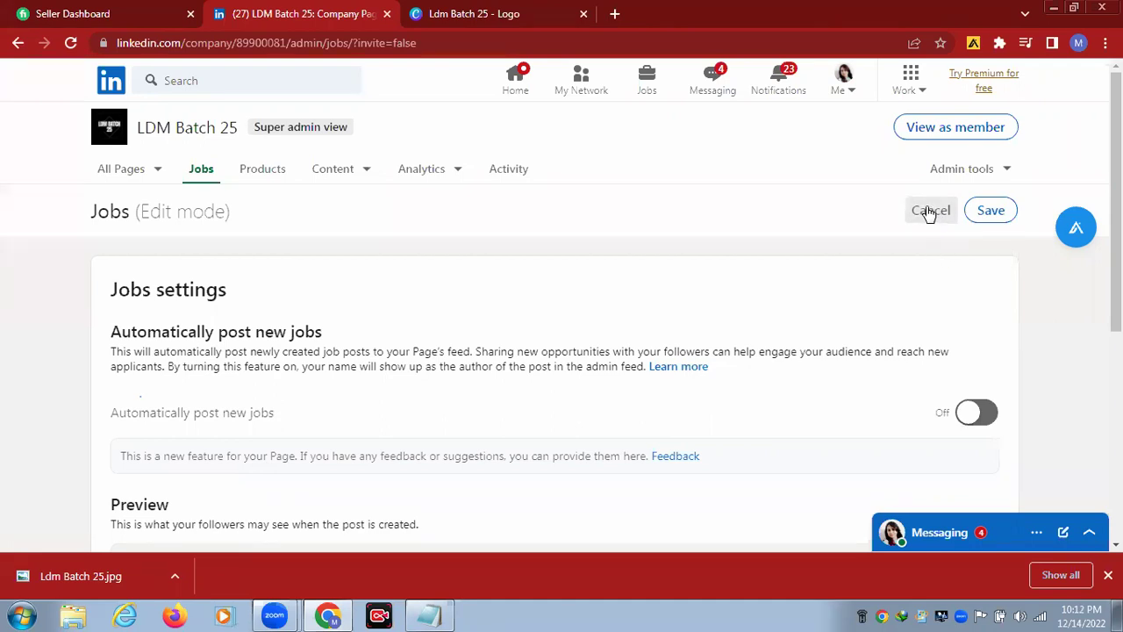
Turn on automatic posting of new jobs for the company page and save the jobs settings
{"action": "left_click", "coordinate": [972, 421]}
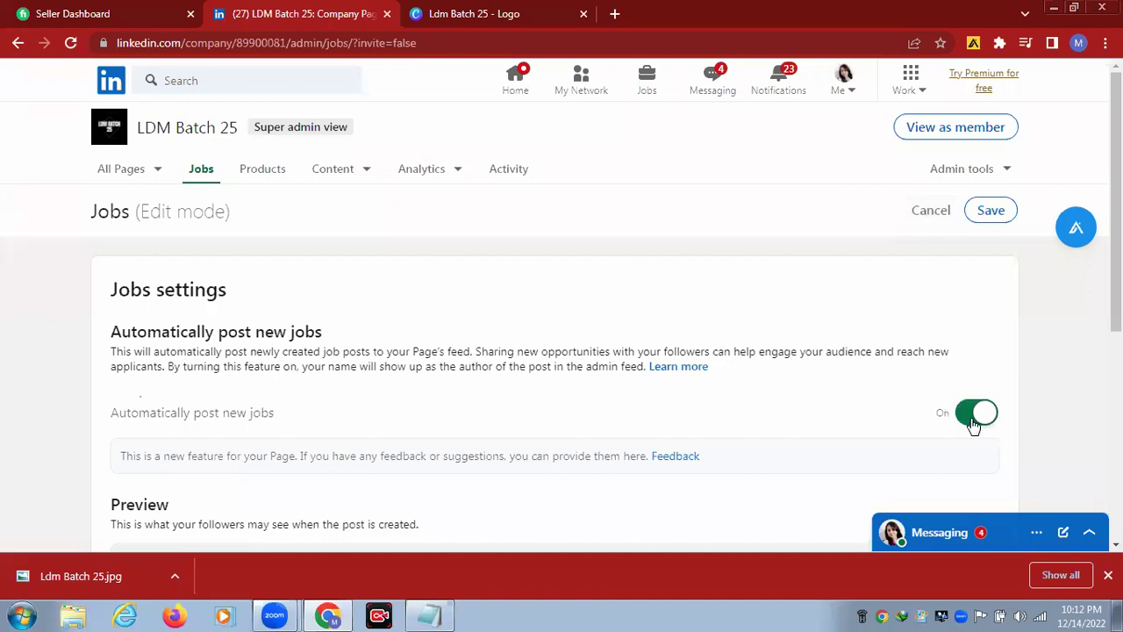
{"action": "left_click", "coordinate": [990, 213]}
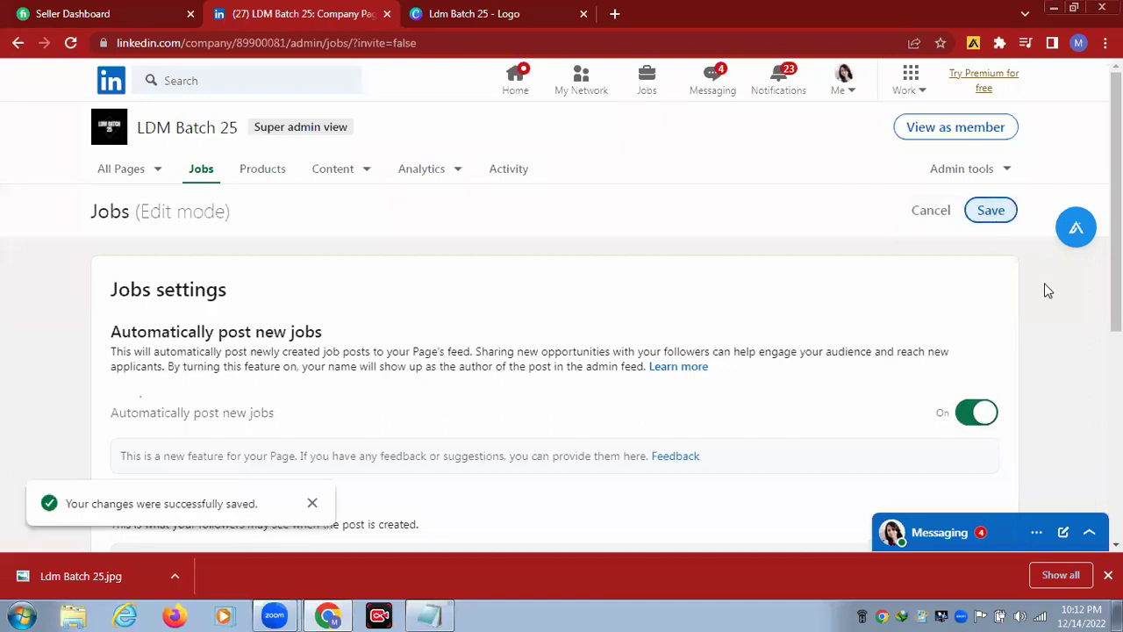
{"action": "scroll", "coordinate": [1046, 290], "scroll_direction": "down", "scroll_amount": 3}
{"action": "scroll", "coordinate": [1046, 289], "scroll_direction": "down", "scroll_amount": 2}
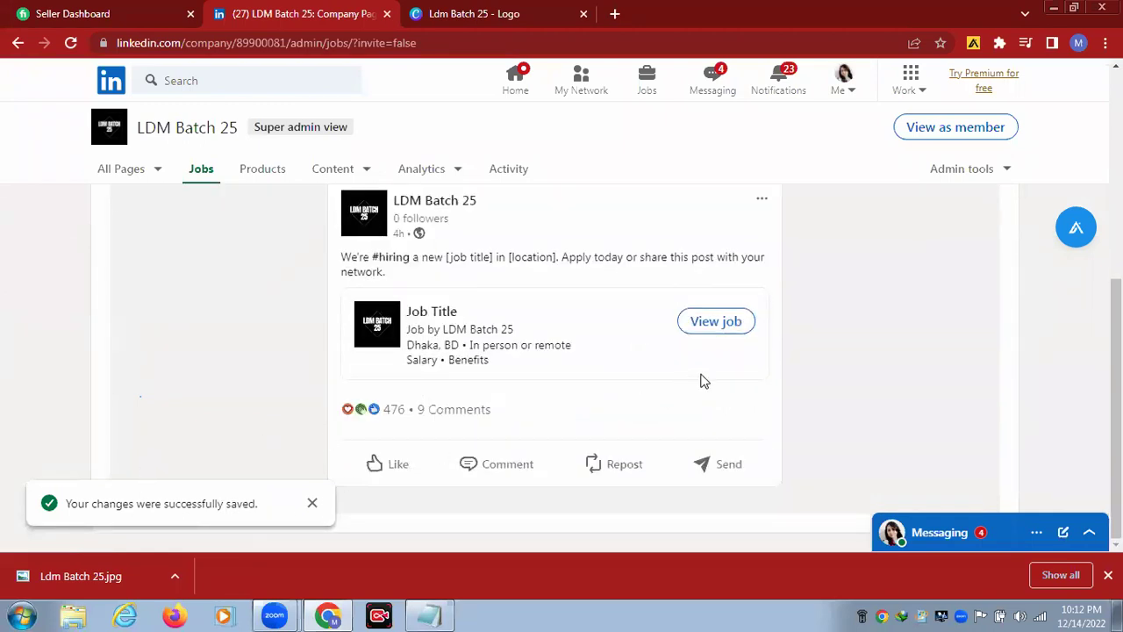
{"action": "scroll", "coordinate": [743, 374], "scroll_direction": "up", "scroll_amount": 5}
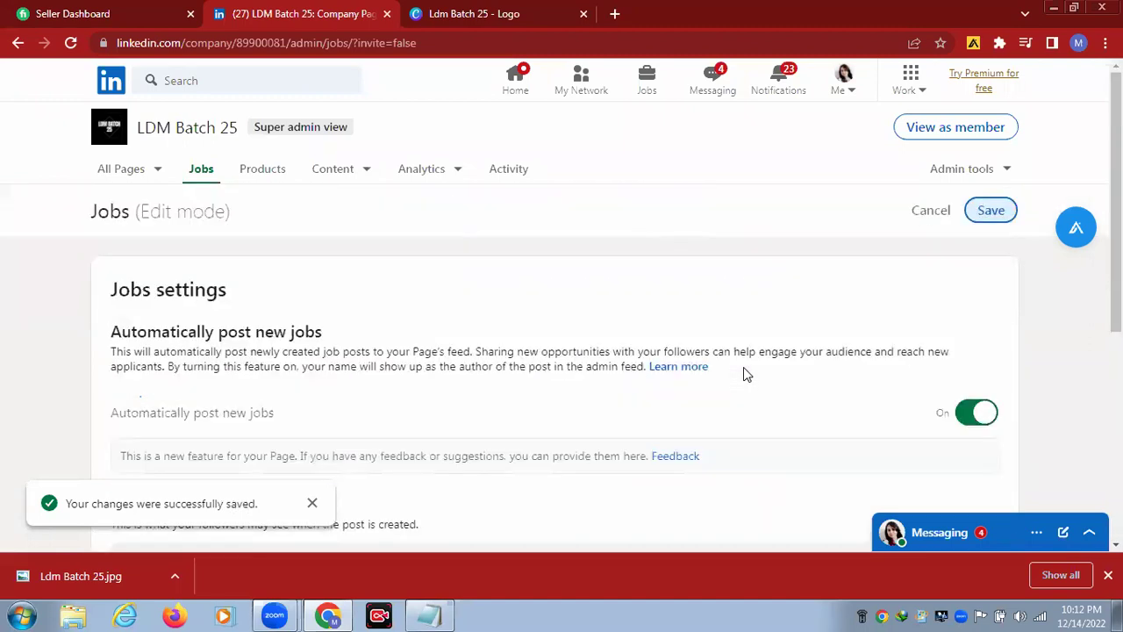
Return to the company page's admin home, dismiss the save notification, and check the remaining "Build Your Page" tasks
{"action": "left_click", "coordinate": [16, 43]}
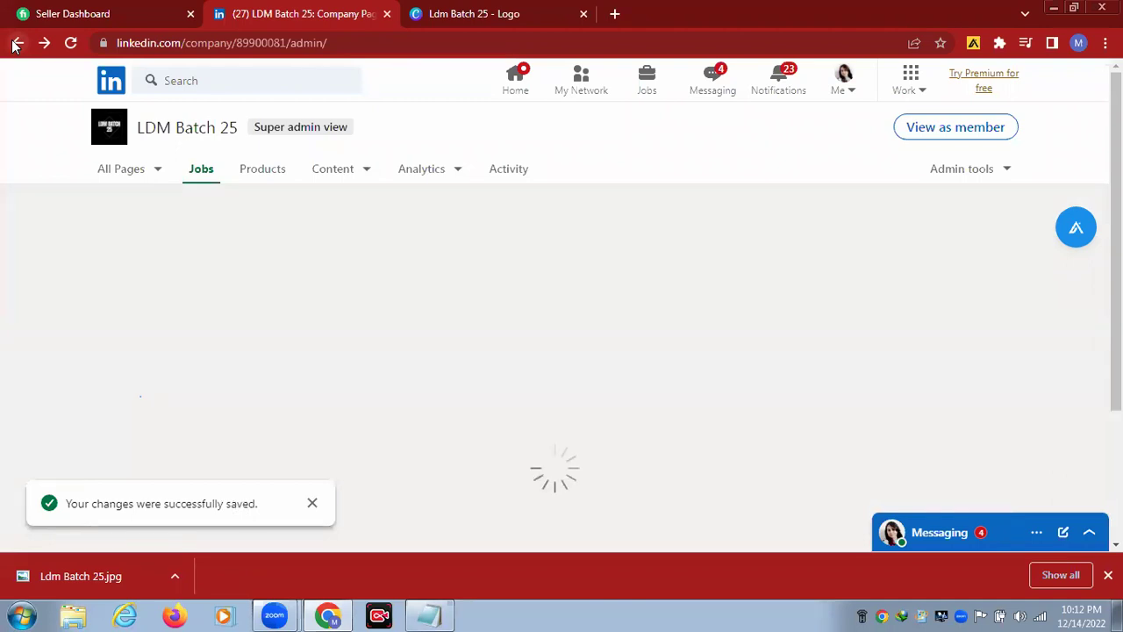
{"action": "left_click", "coordinate": [312, 507]}
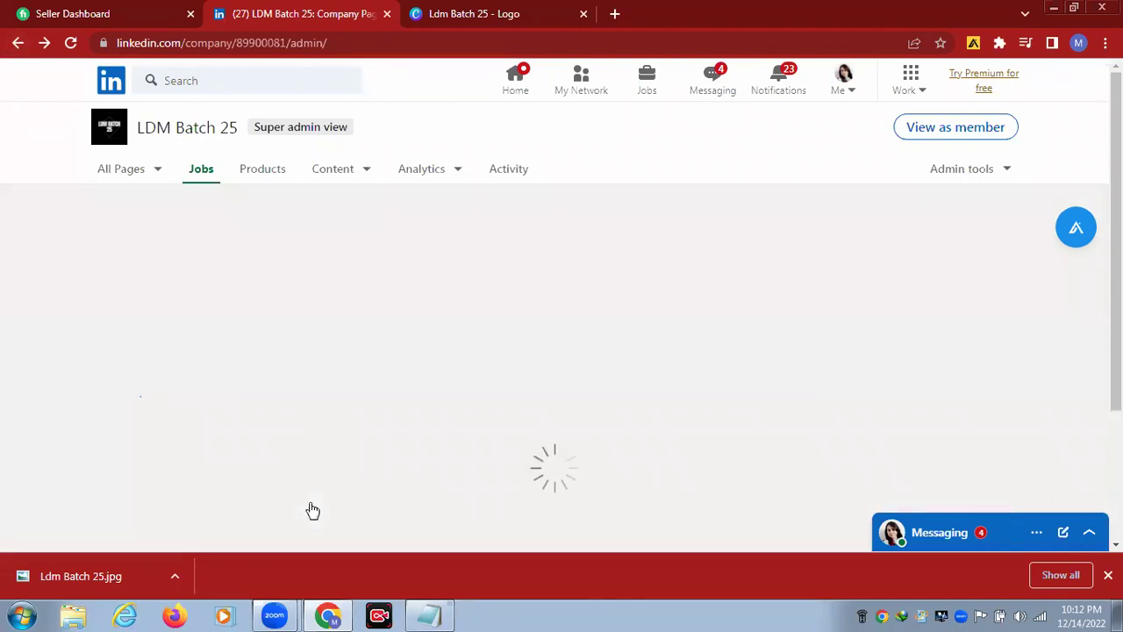
{"action": "scroll", "coordinate": [918, 368], "scroll_direction": "down", "scroll_amount": 2}
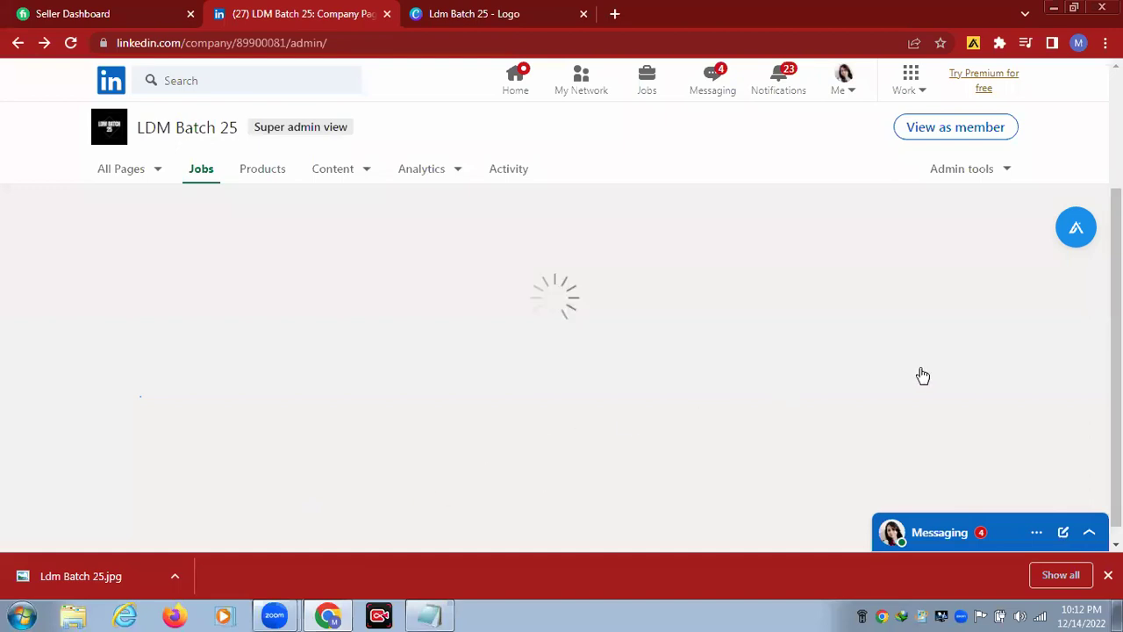
{"action": "scroll", "coordinate": [917, 373], "scroll_direction": "down", "scroll_amount": 1}
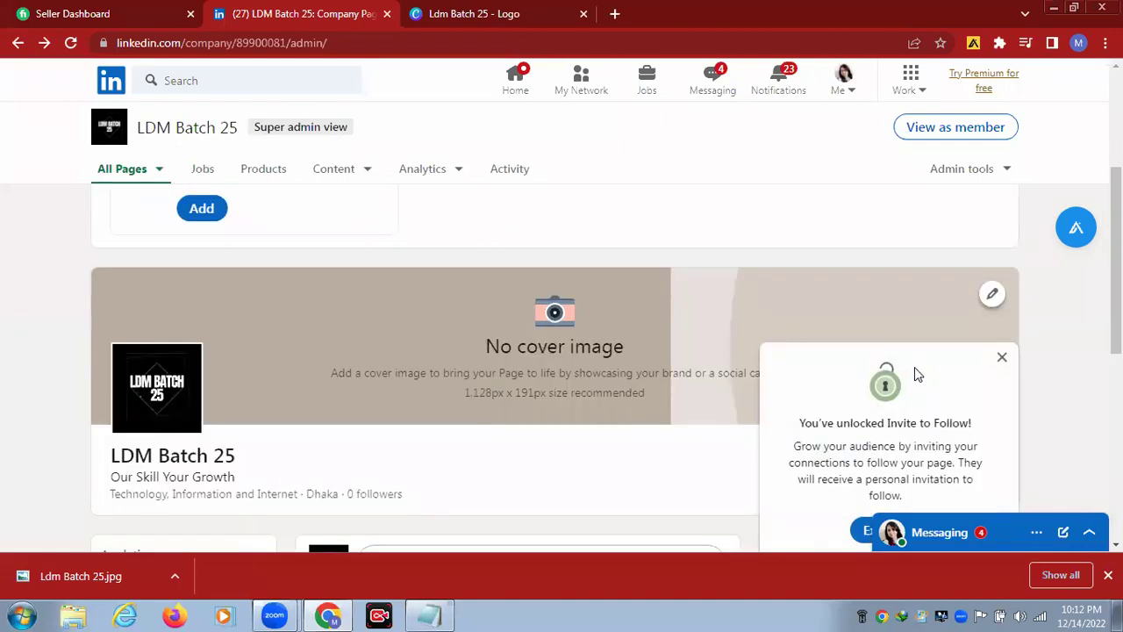
{"action": "scroll", "coordinate": [914, 374], "scroll_direction": "up", "scroll_amount": 2}
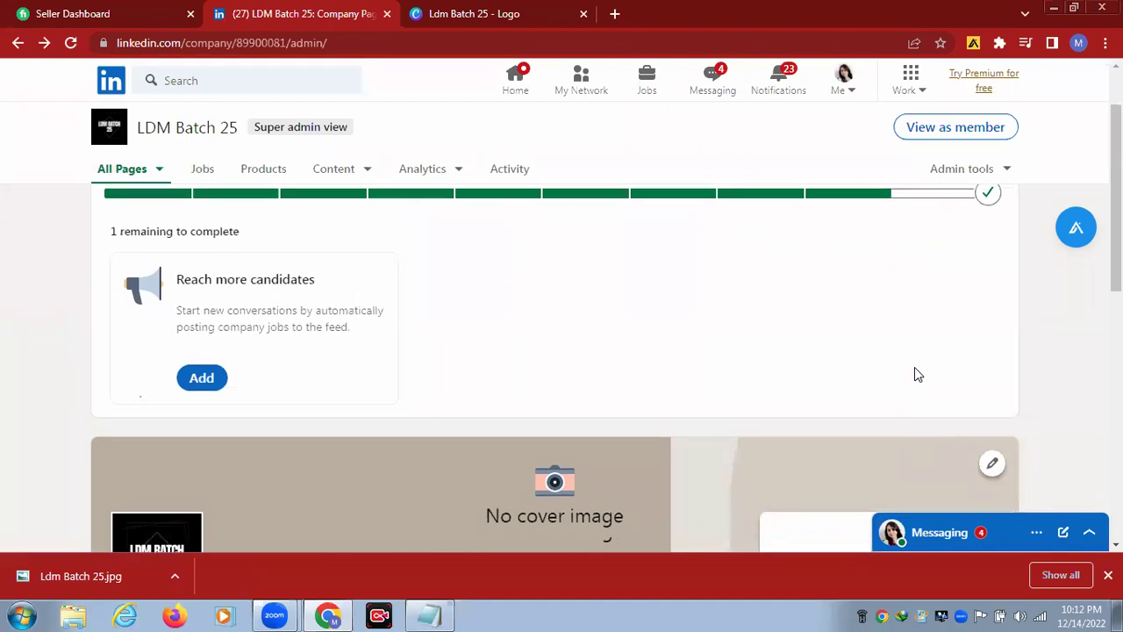
{"action": "scroll", "coordinate": [915, 374], "scroll_direction": "up", "scroll_amount": 1}
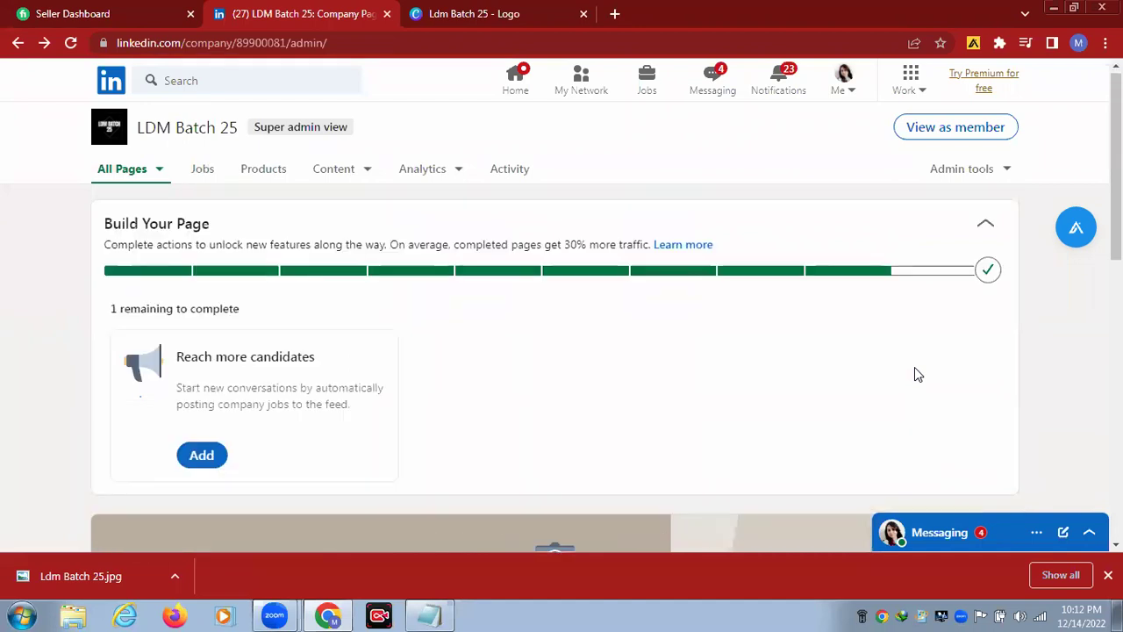
Reopen the "Reach more candidates" task and switch off automatic posting of new jobs
{"action": "left_click", "coordinate": [201, 455]}
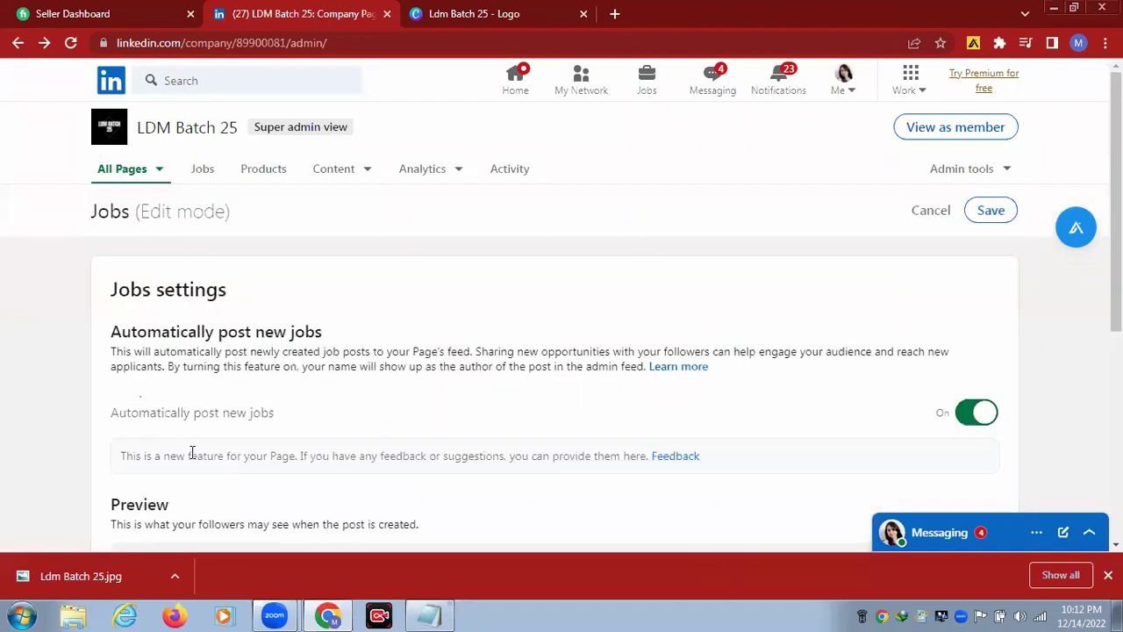
{"action": "scroll", "coordinate": [406, 365], "scroll_direction": "down", "scroll_amount": 1}
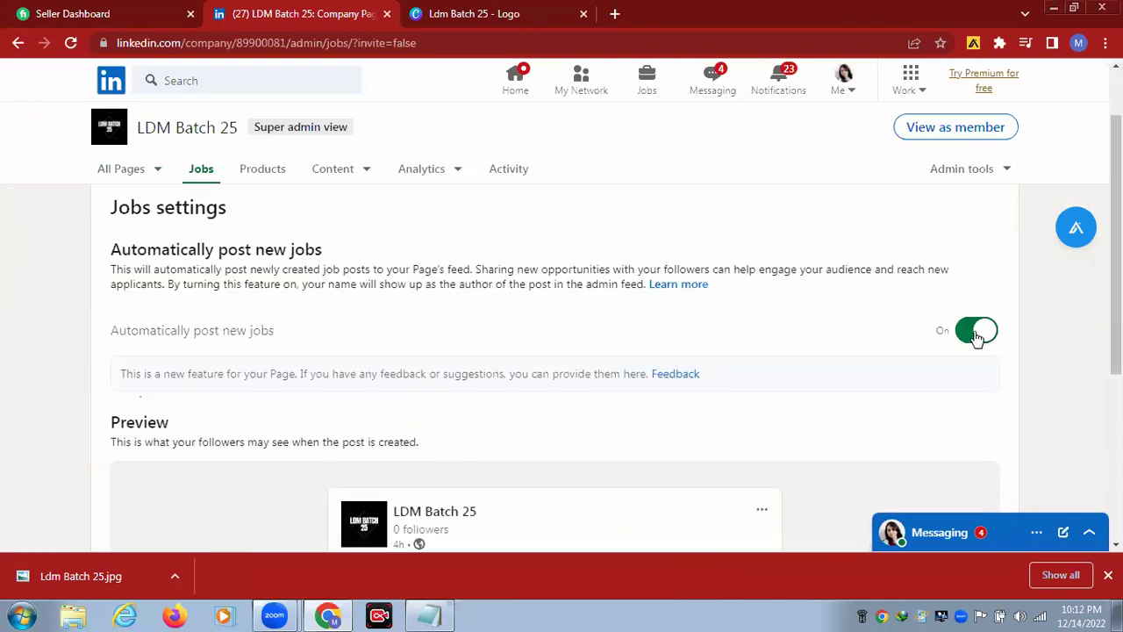
{"action": "left_click", "coordinate": [976, 330]}
{"action": "scroll", "coordinate": [684, 317], "scroll_direction": "up", "scroll_amount": 1}
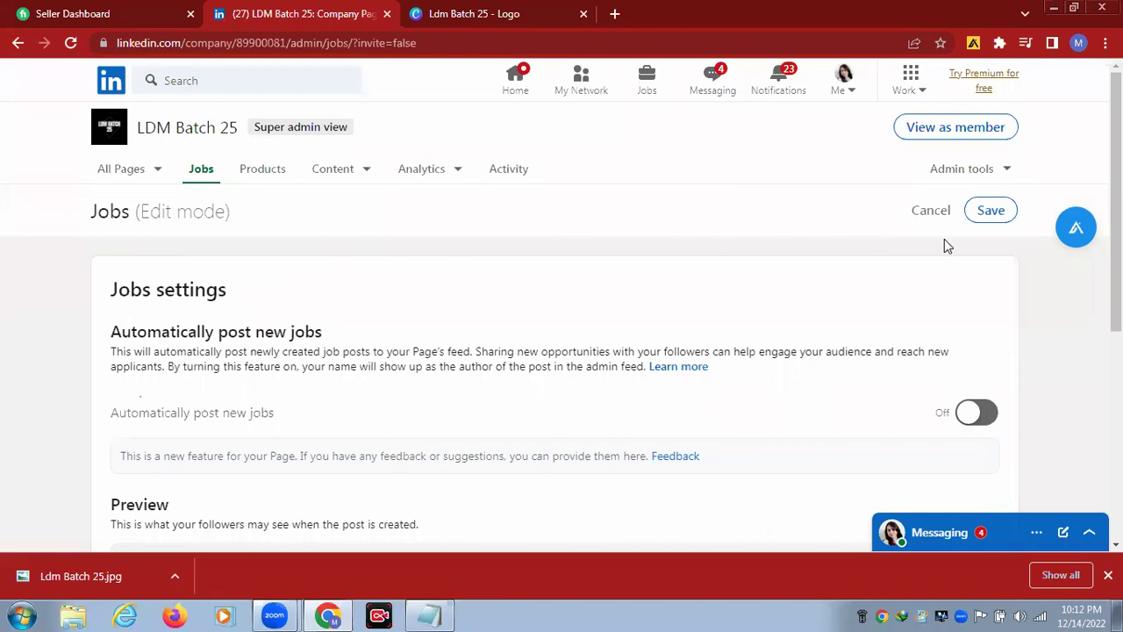
Review the sample job post preview and close the browser's downloads bar
{"action": "scroll", "coordinate": [890, 280], "scroll_direction": "down", "scroll_amount": 2}
{"action": "scroll", "coordinate": [855, 313], "scroll_direction": "down", "scroll_amount": 3}
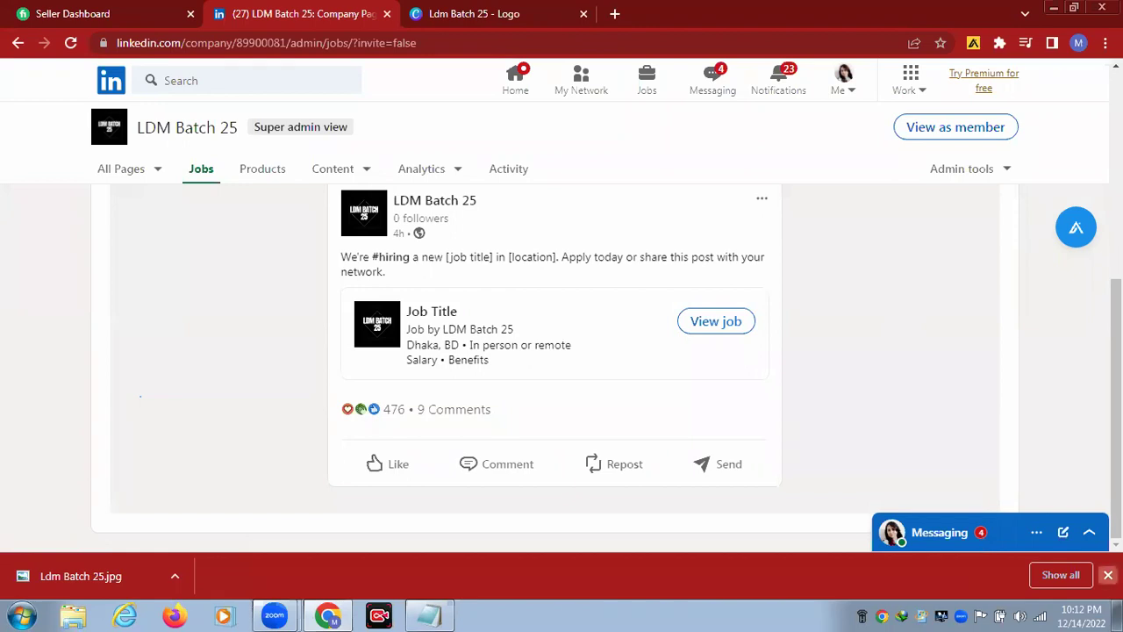
{"action": "left_click", "coordinate": [1107, 574]}
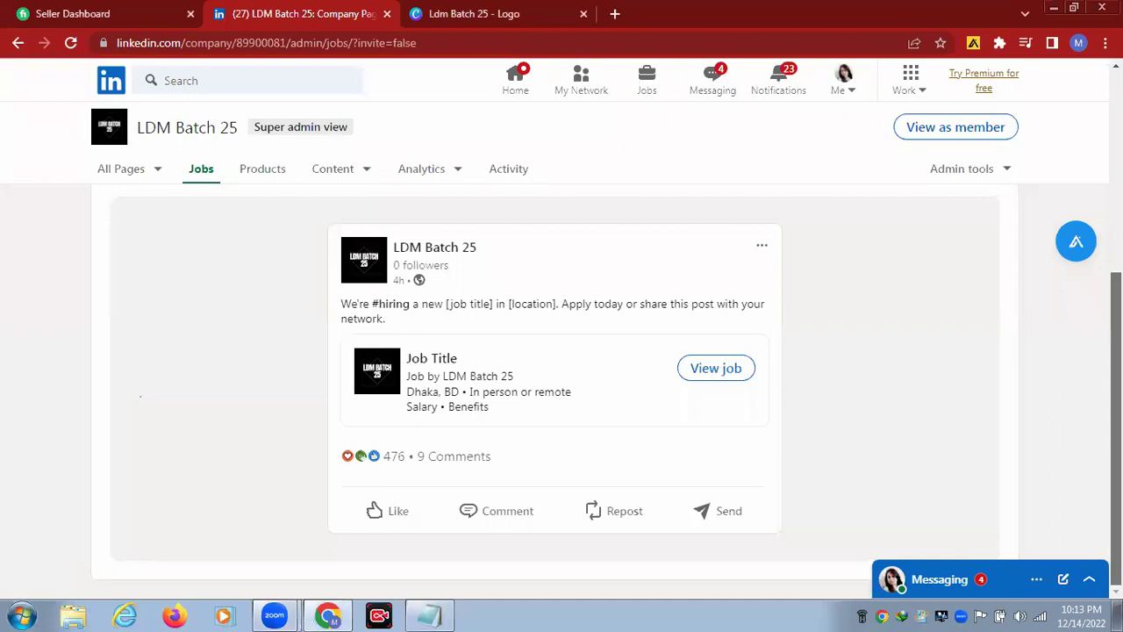
{"action": "scroll", "coordinate": [546, 391], "scroll_direction": "up", "scroll_amount": 3}
{"action": "scroll", "coordinate": [545, 391], "scroll_direction": "up", "scroll_amount": 3}
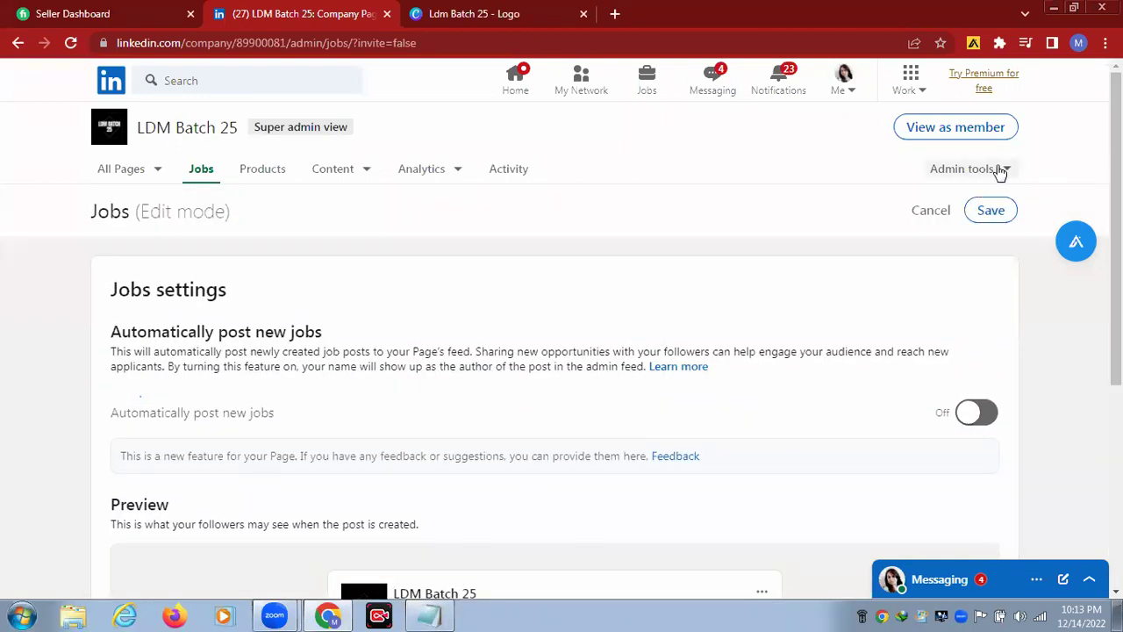
Open the "Post a free job" admin tool and close the Talent Solutions sign-in page without signing in
{"action": "left_click", "coordinate": [1007, 171]}
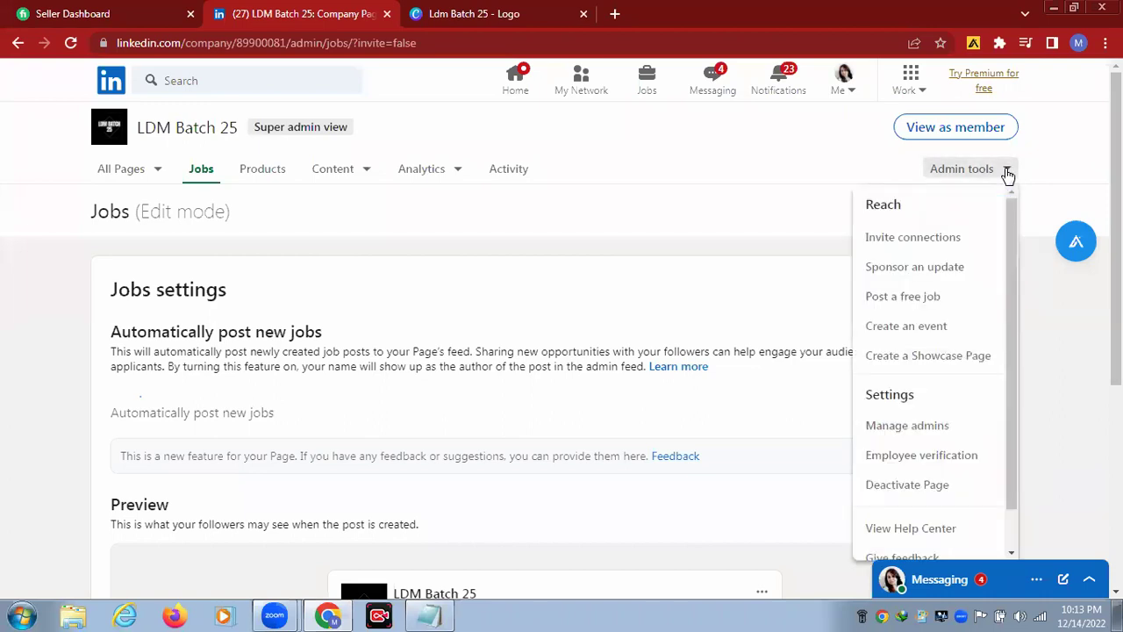
{"action": "left_click", "coordinate": [912, 299]}
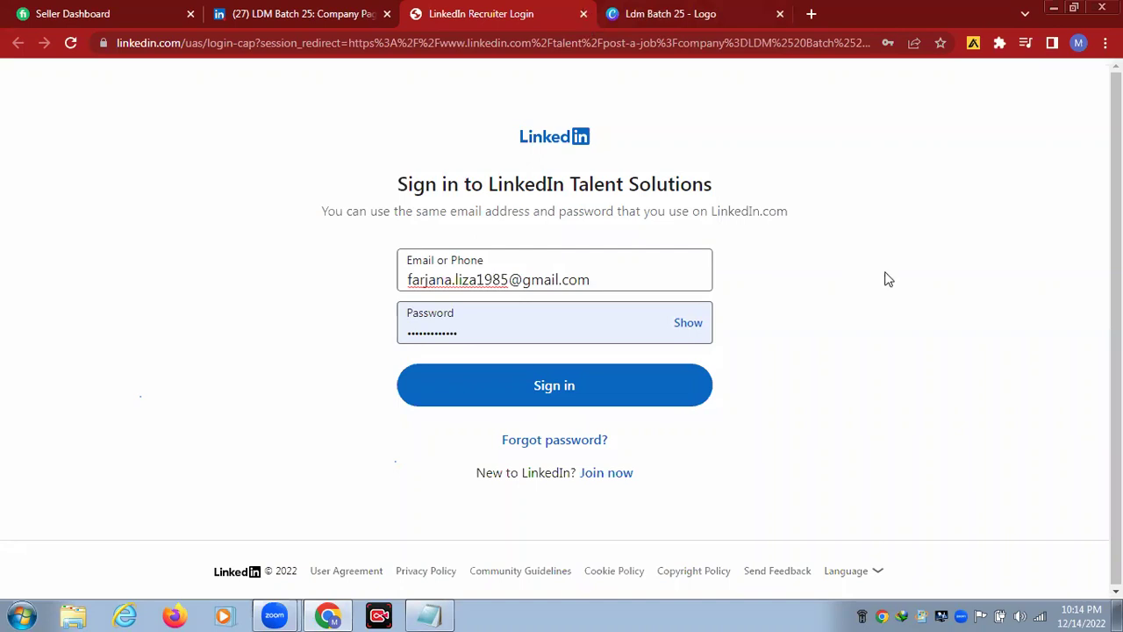
{"action": "key", "text": "ctrl+w"}
Switch automatic posting of new jobs back on, save the jobs settings, and review the post preview
{"action": "scroll", "coordinate": [884, 278], "scroll_direction": "down", "scroll_amount": 2}
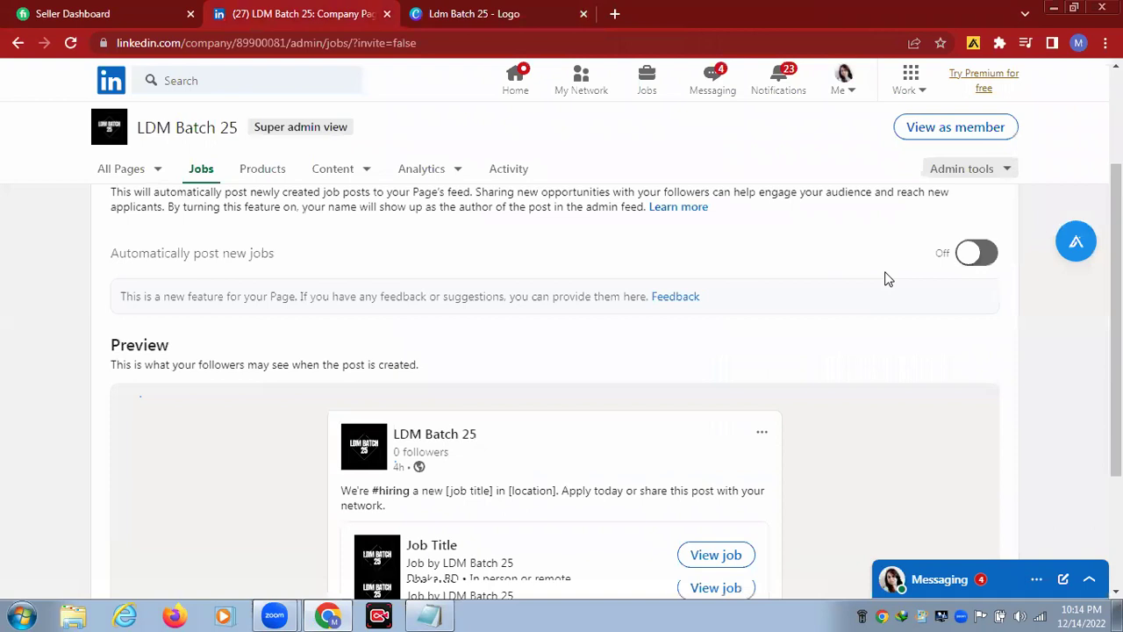
{"action": "scroll", "coordinate": [895, 263], "scroll_direction": "up", "scroll_amount": 2}
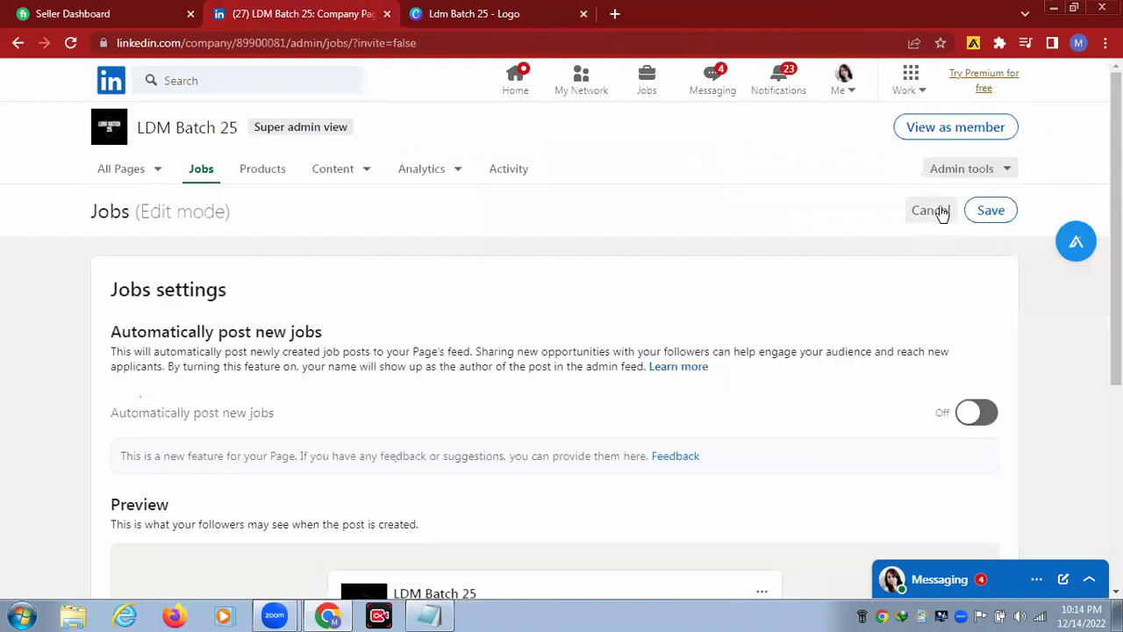
{"action": "key", "text": "space"}
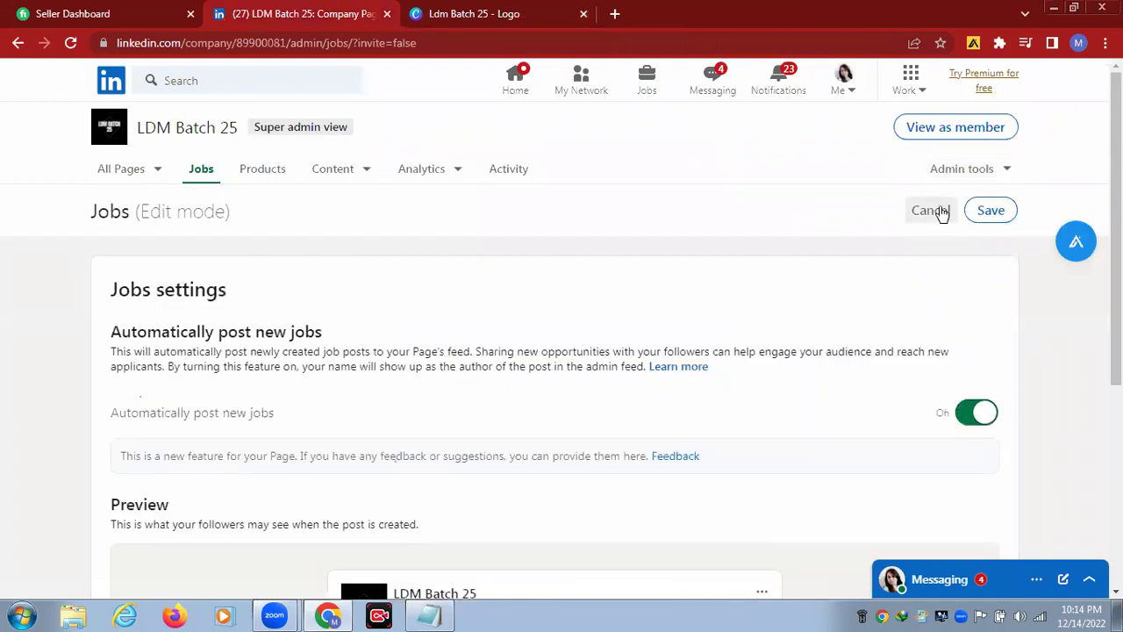
{"action": "left_click", "coordinate": [991, 212]}
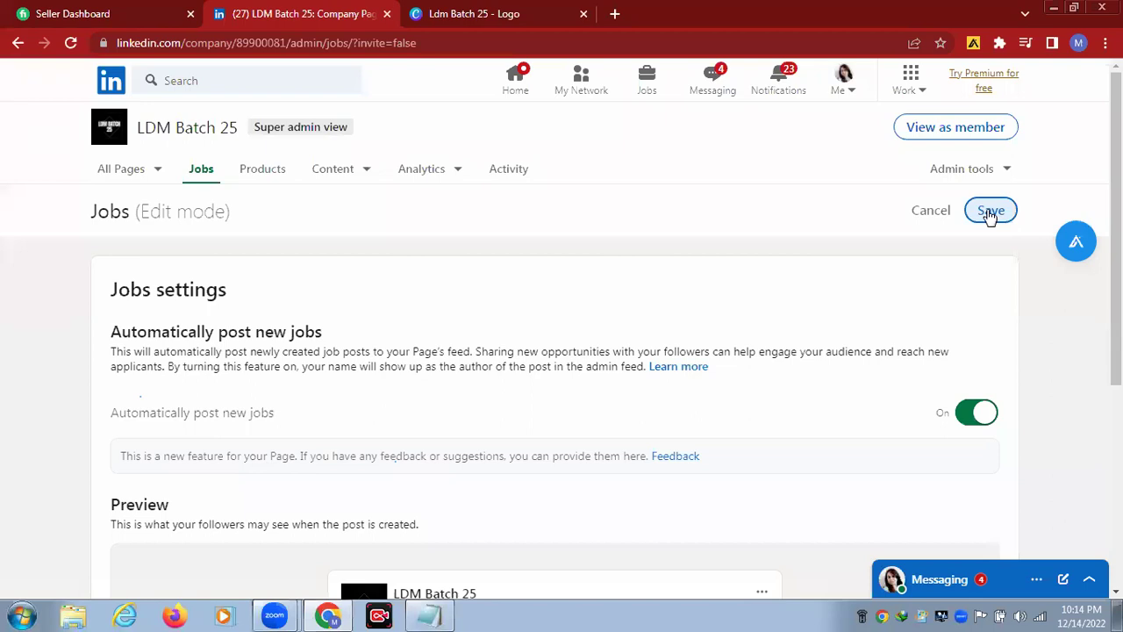
{"action": "scroll", "coordinate": [562, 395], "scroll_direction": "down", "scroll_amount": 4}
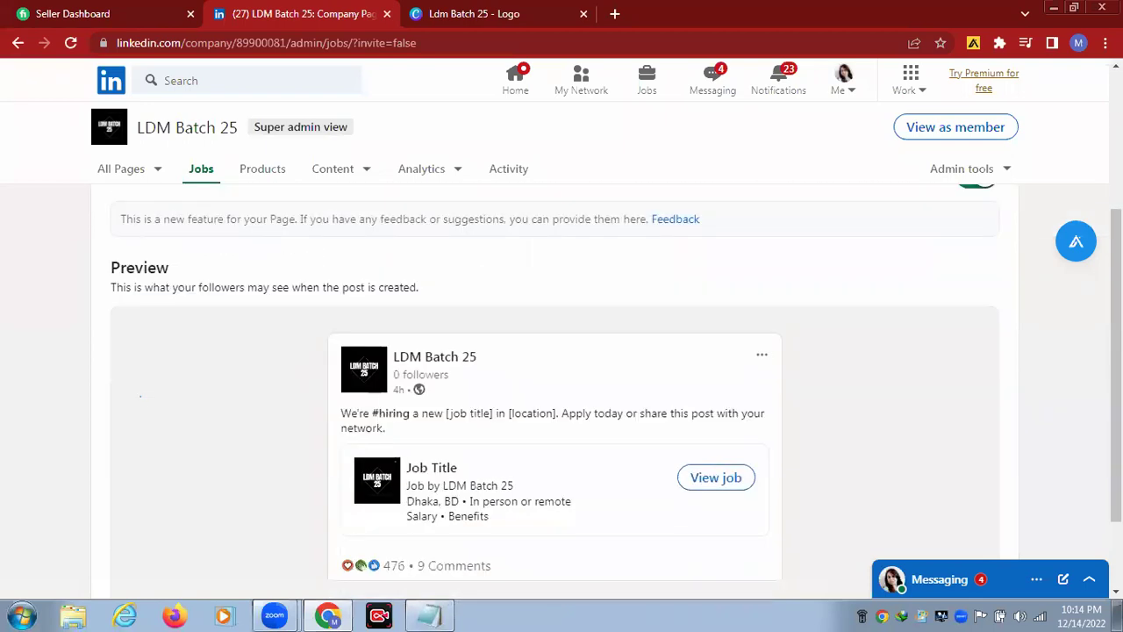
{"action": "scroll", "coordinate": [561, 395], "scroll_direction": "up", "scroll_amount": 4}
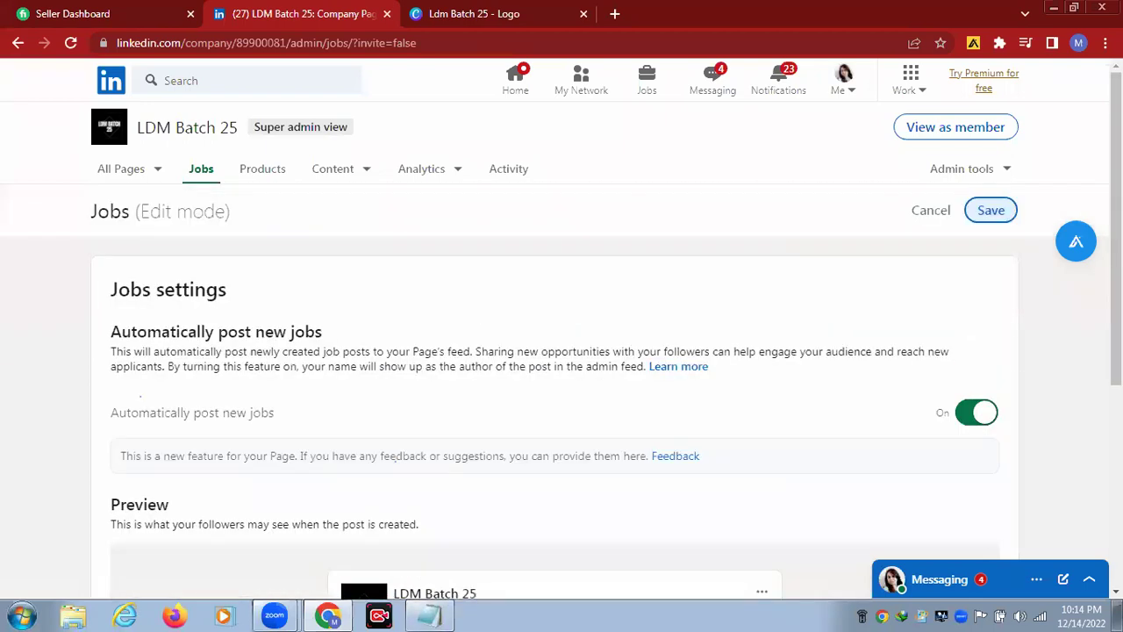
Go back to the company page's admin home and look over the page header and the "Reach more candidates" task
{"action": "left_click", "coordinate": [17, 43]}
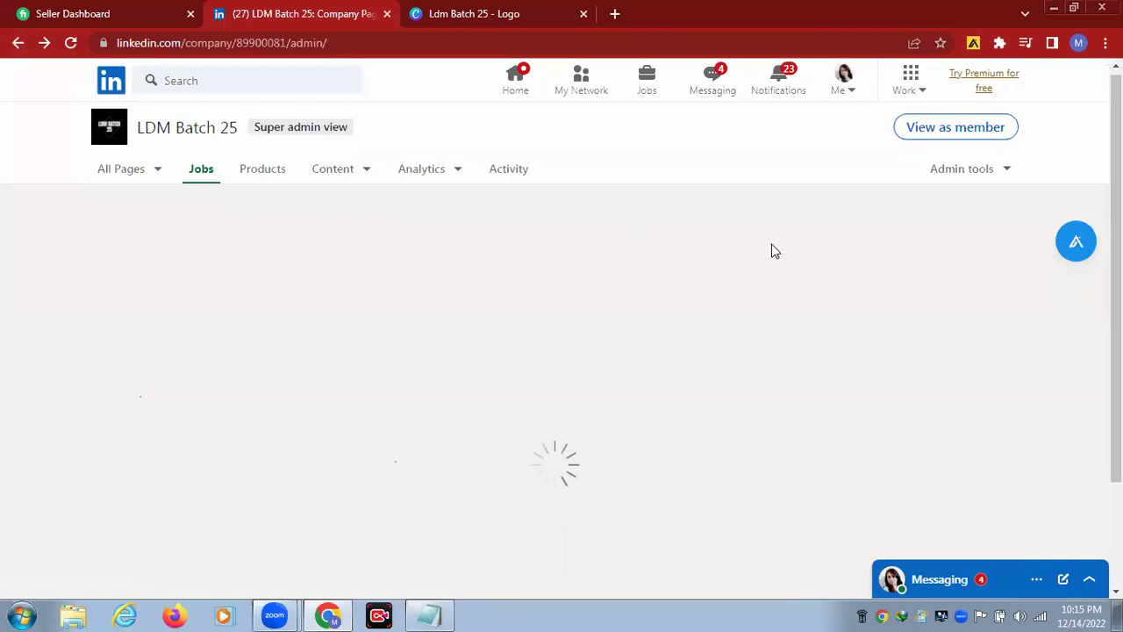
{"action": "scroll", "coordinate": [709, 324], "scroll_direction": "down", "scroll_amount": 2}
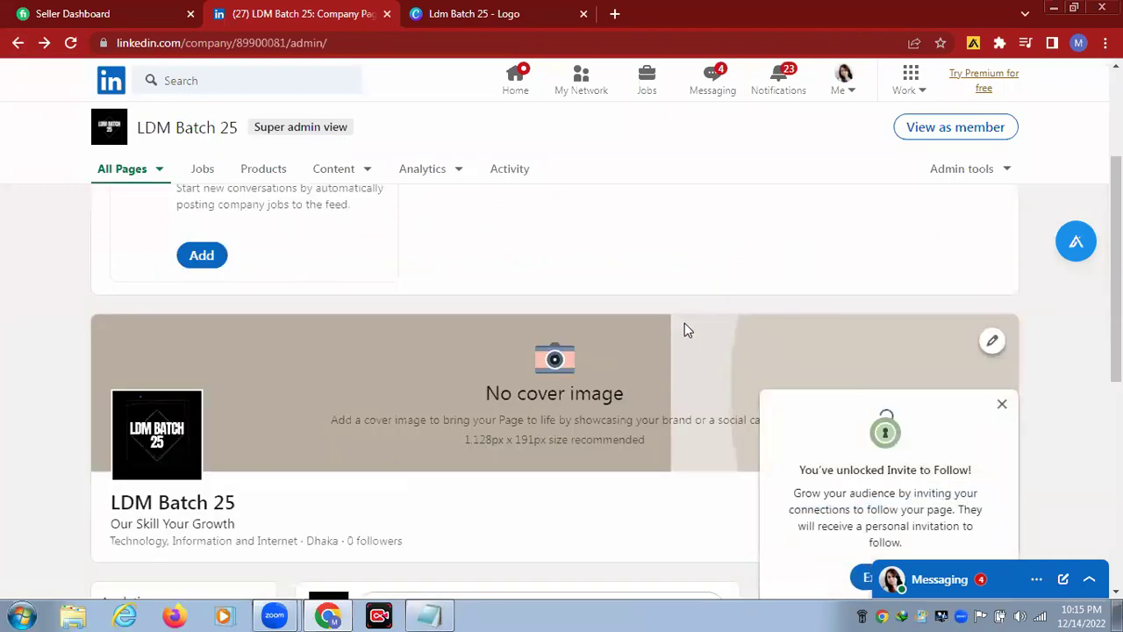
{"action": "scroll", "coordinate": [687, 329], "scroll_direction": "down", "scroll_amount": 2}
{"action": "scroll", "coordinate": [687, 330], "scroll_direction": "up", "scroll_amount": 1}
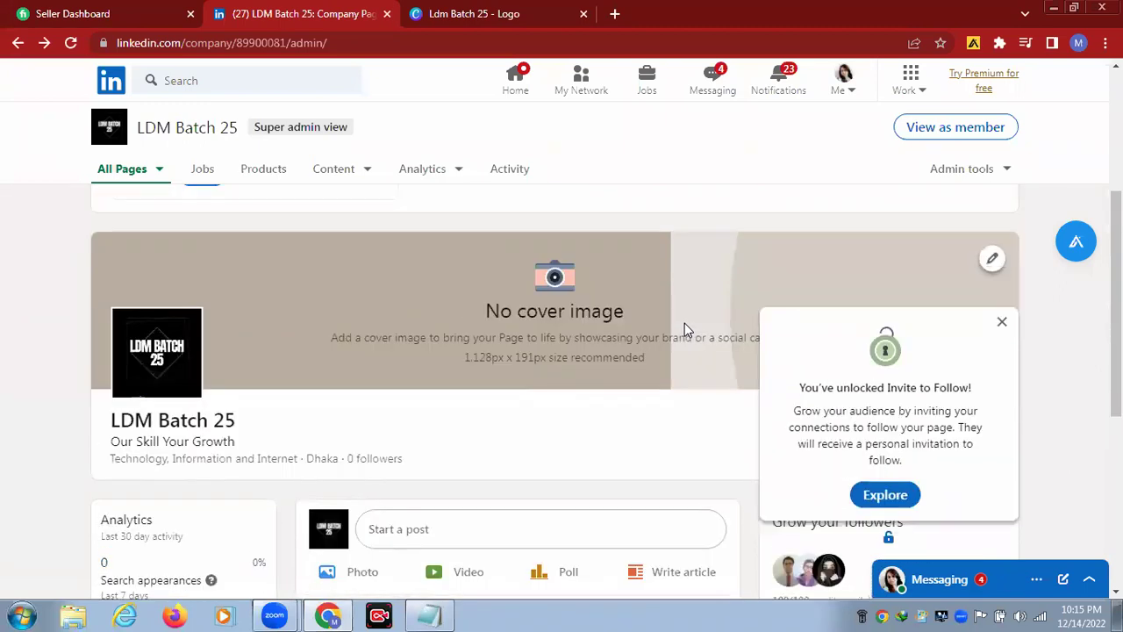
Dismiss the "Invite to Follow" notice on the company page and switch to Canva's home page
{"action": "left_click", "coordinate": [1001, 323]}
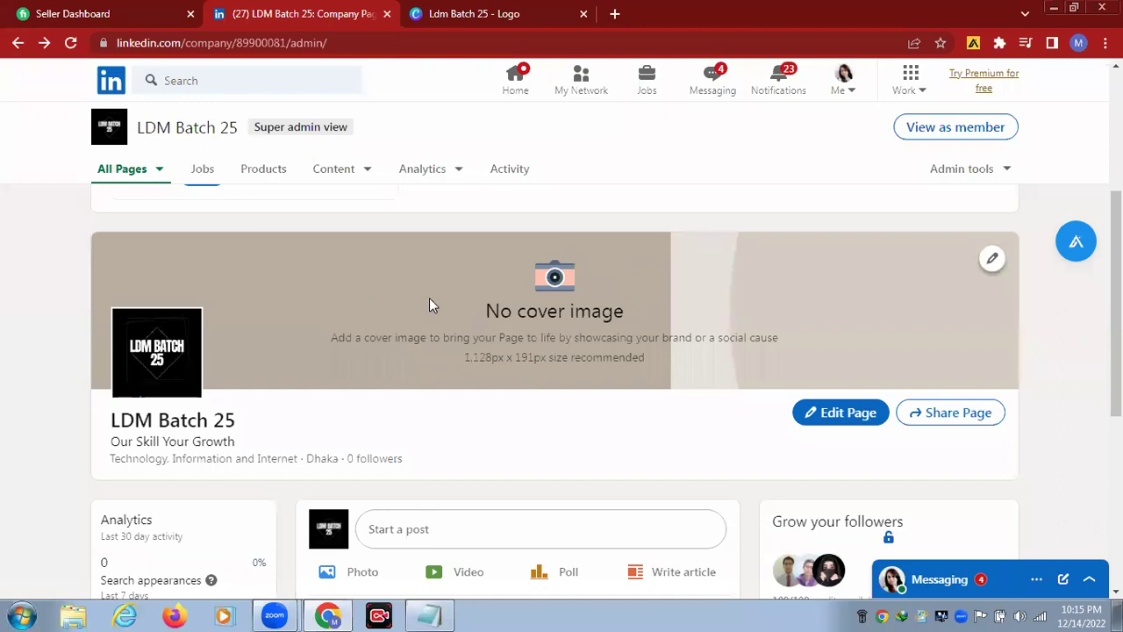
{"action": "left_click", "coordinate": [510, 13]}
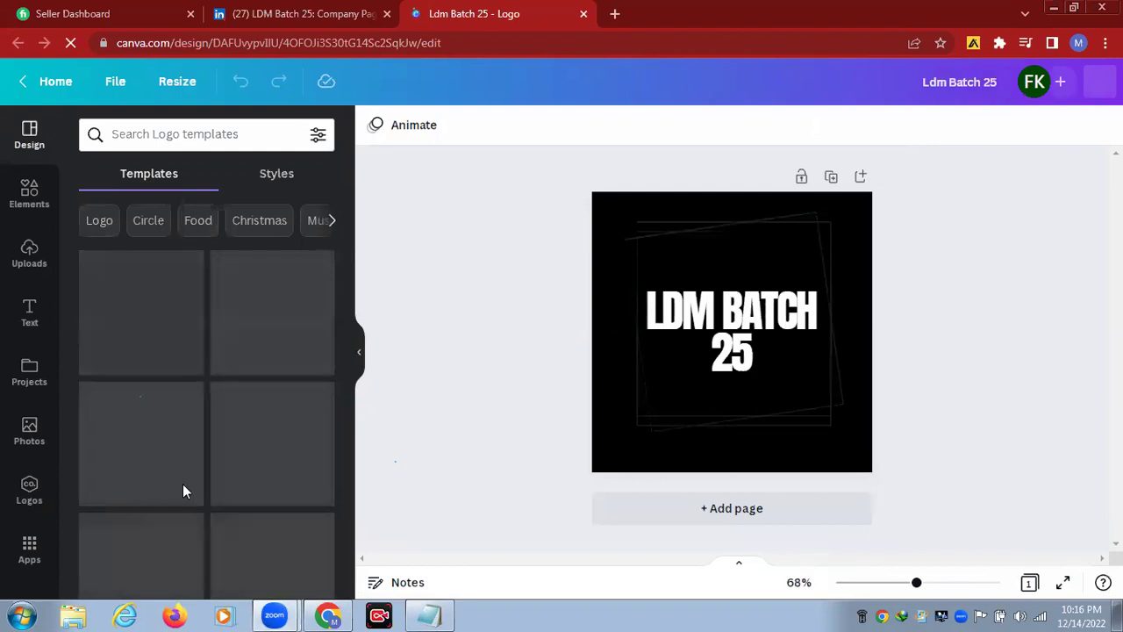
{"action": "left_click", "coordinate": [52, 81]}
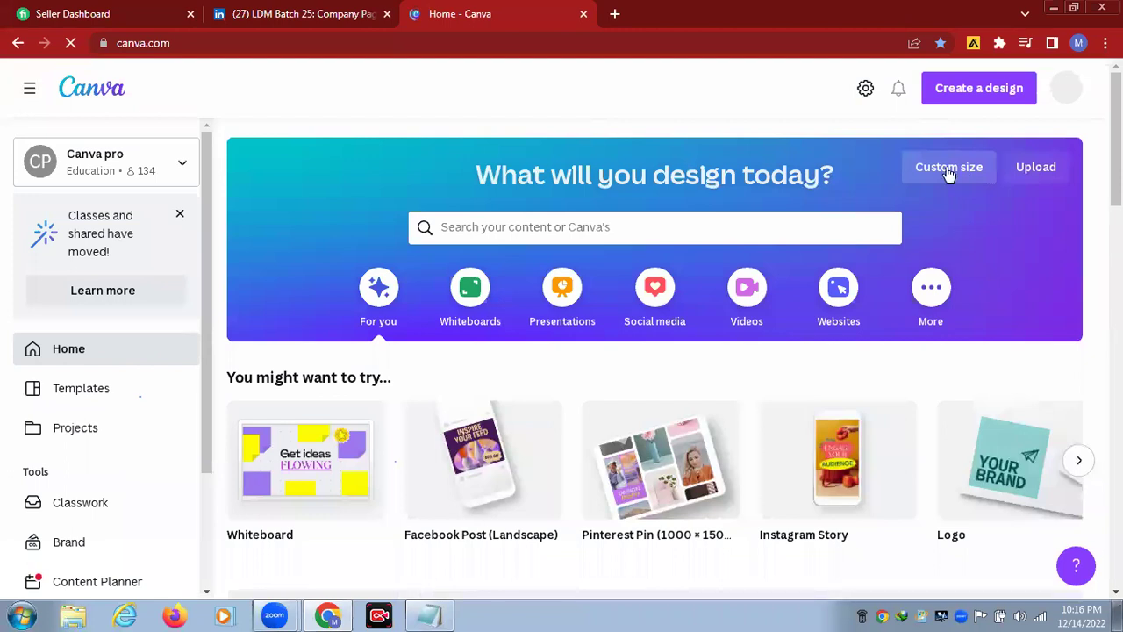
Create a new custom-size design of 1128 × 191 px and close the leftover Canva home page
{"action": "left_click", "coordinate": [948, 174]}
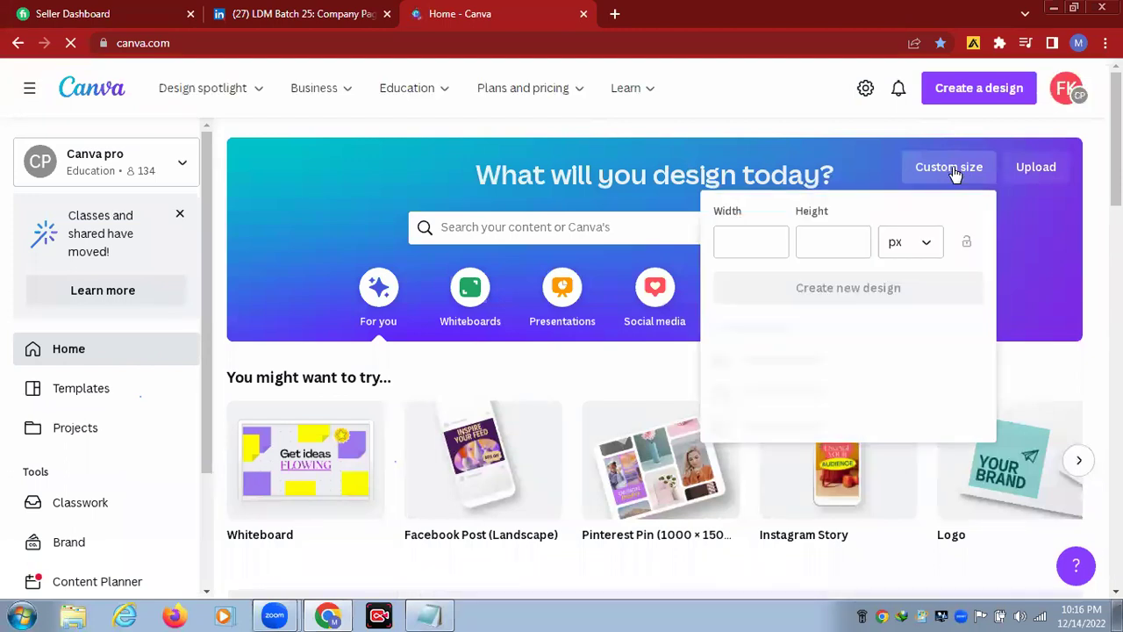
{"action": "left_click", "coordinate": [745, 242]}
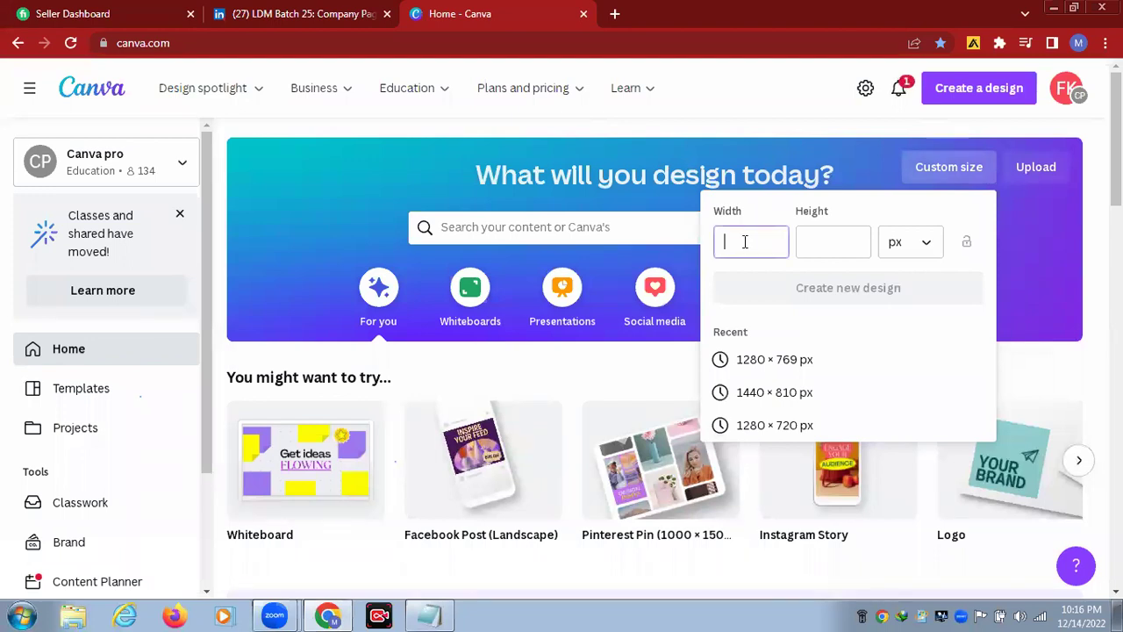
{"action": "type", "text": "1128"}
{"action": "left_click", "coordinate": [816, 241]}
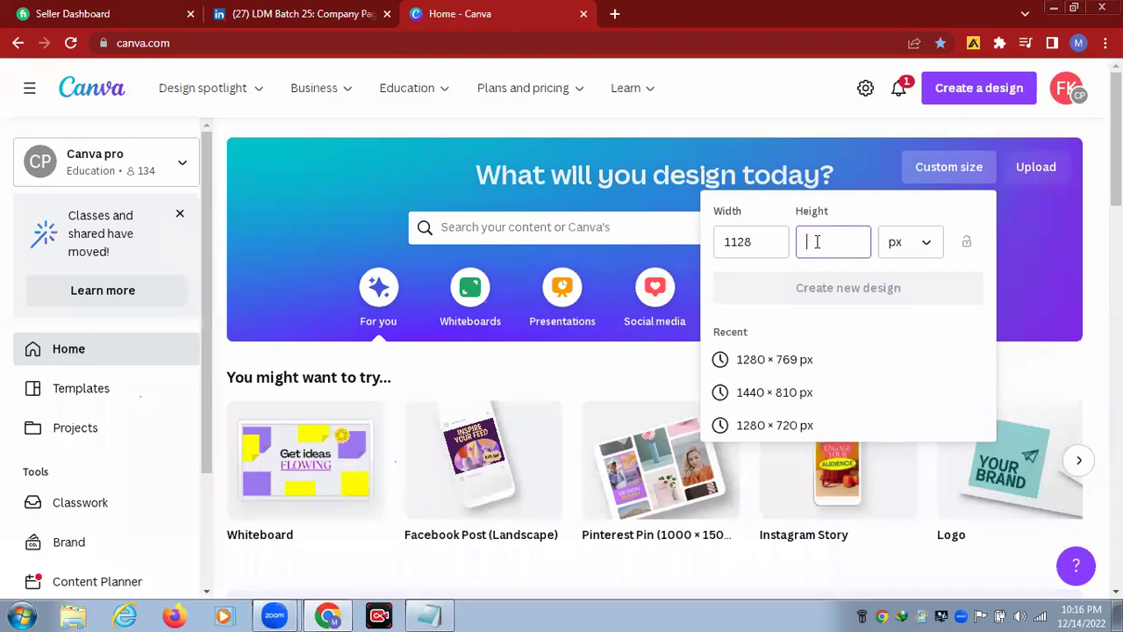
{"action": "type", "text": "191"}
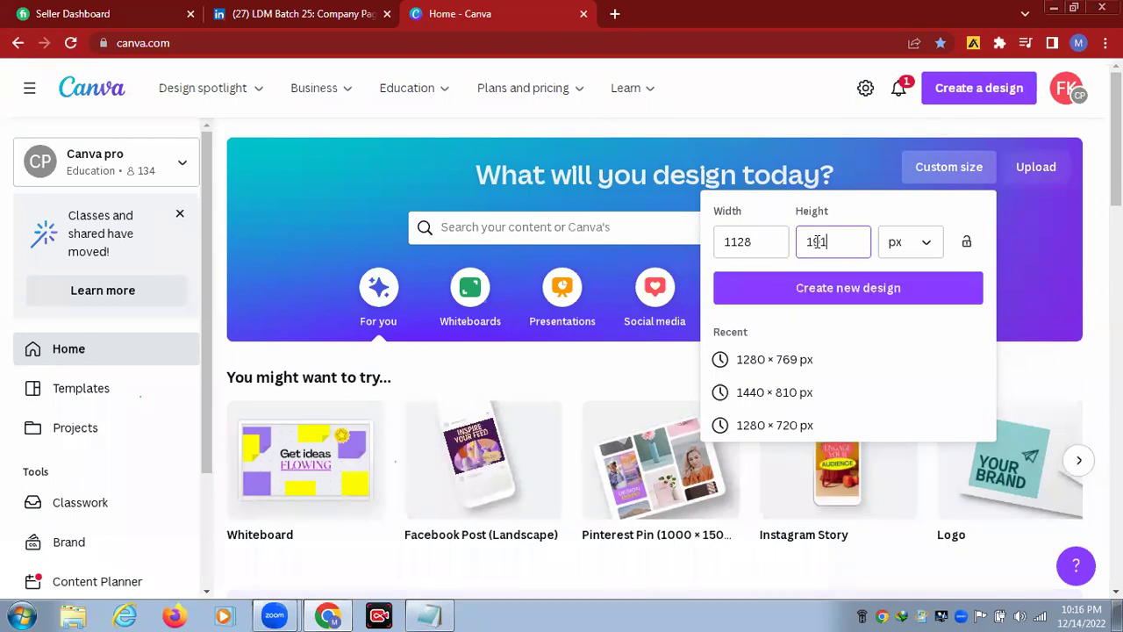
{"action": "left_click", "coordinate": [854, 299]}
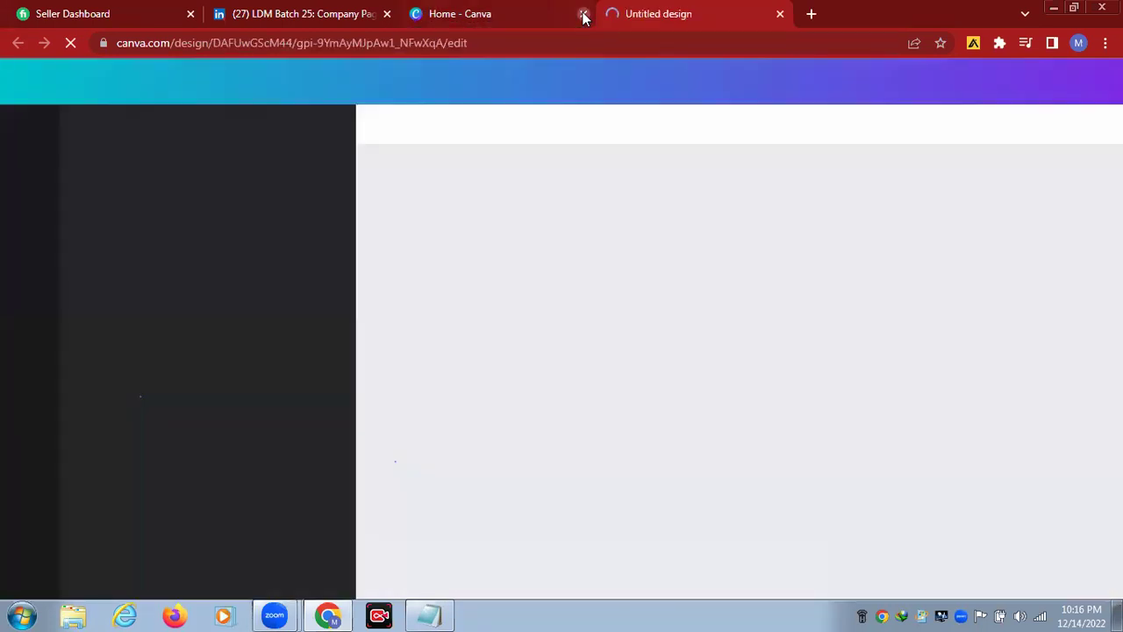
{"action": "left_click", "coordinate": [583, 15]}
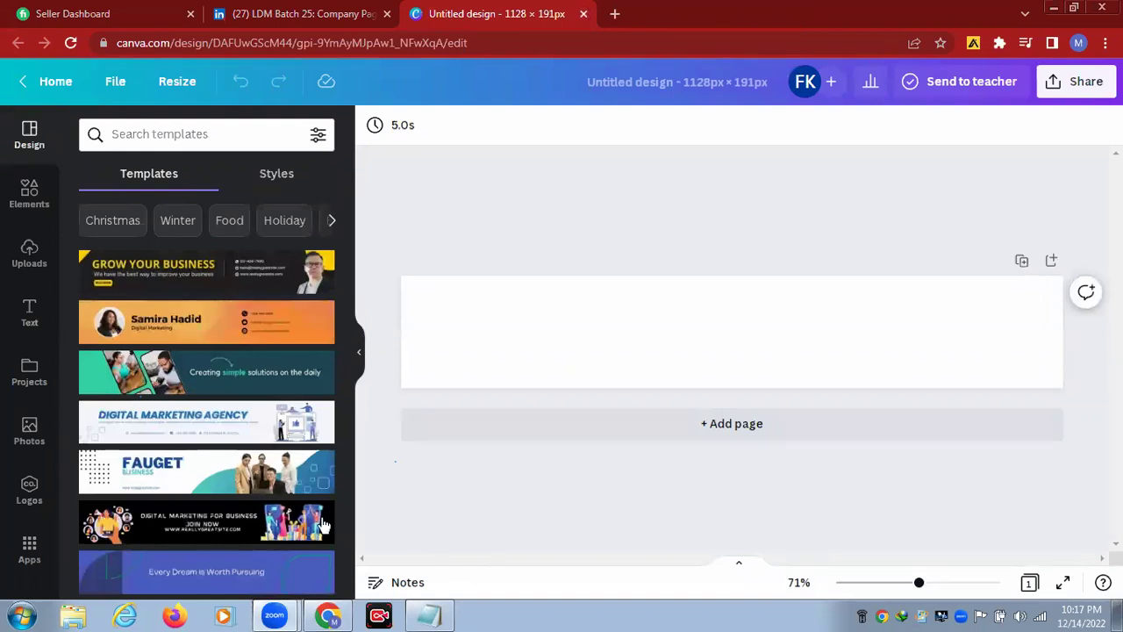
Apply the "Fauget Business" banner template and replace its "FAUGET" headline with "LDM BATCH 25"
{"action": "left_click", "coordinate": [224, 470]}
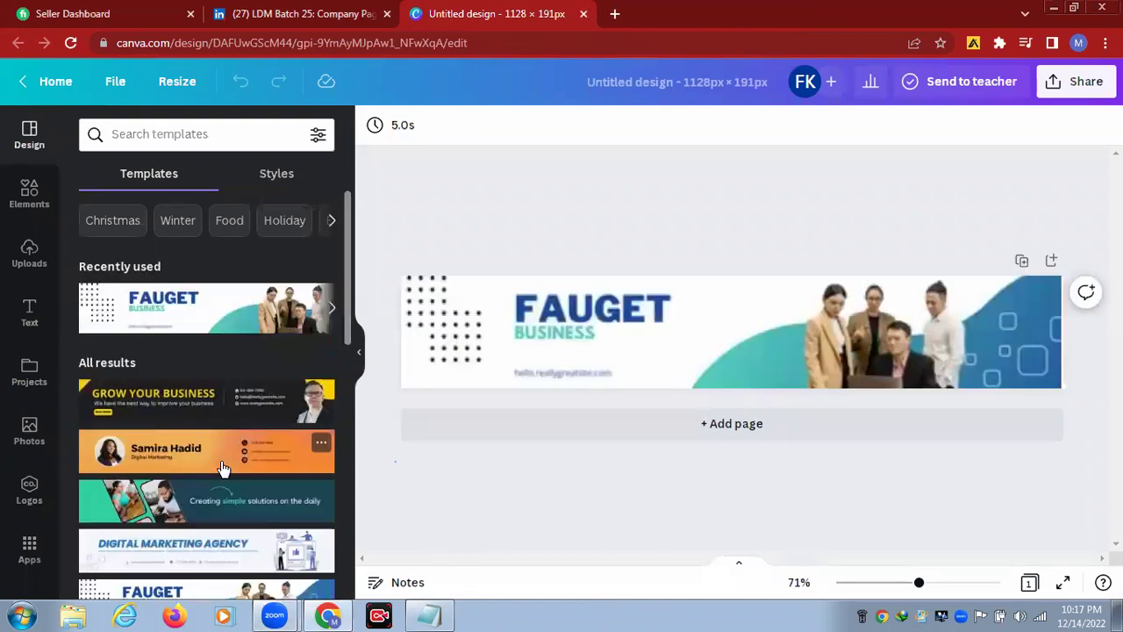
{"action": "double_click", "coordinate": [665, 314]}
{"action": "key", "text": "BackSpace"}
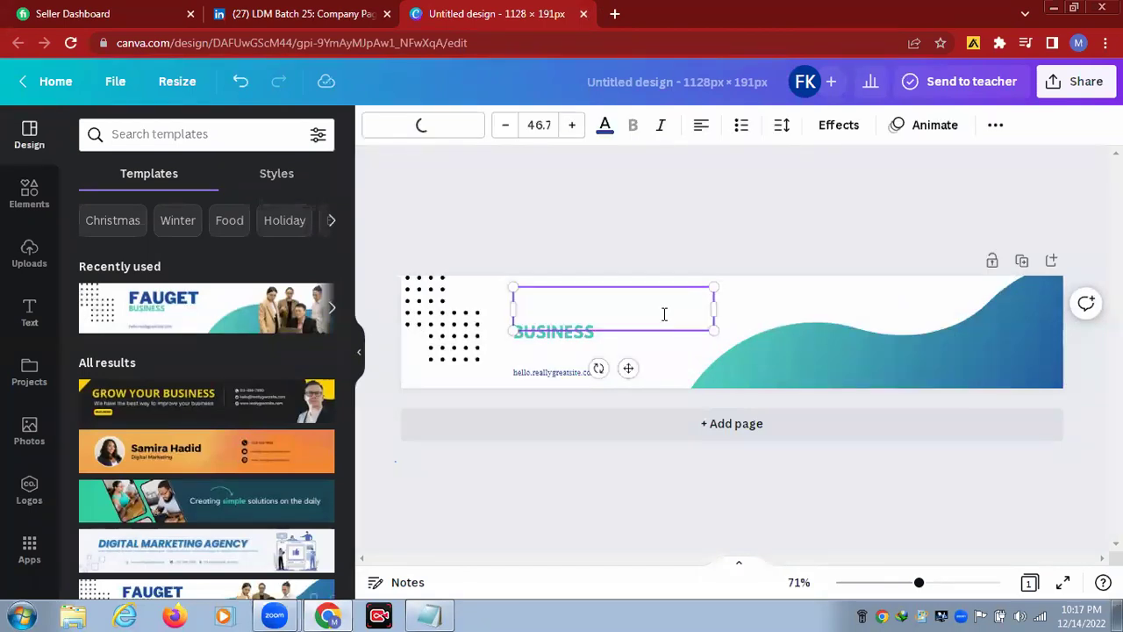
{"action": "type", "text": "LDM B"}
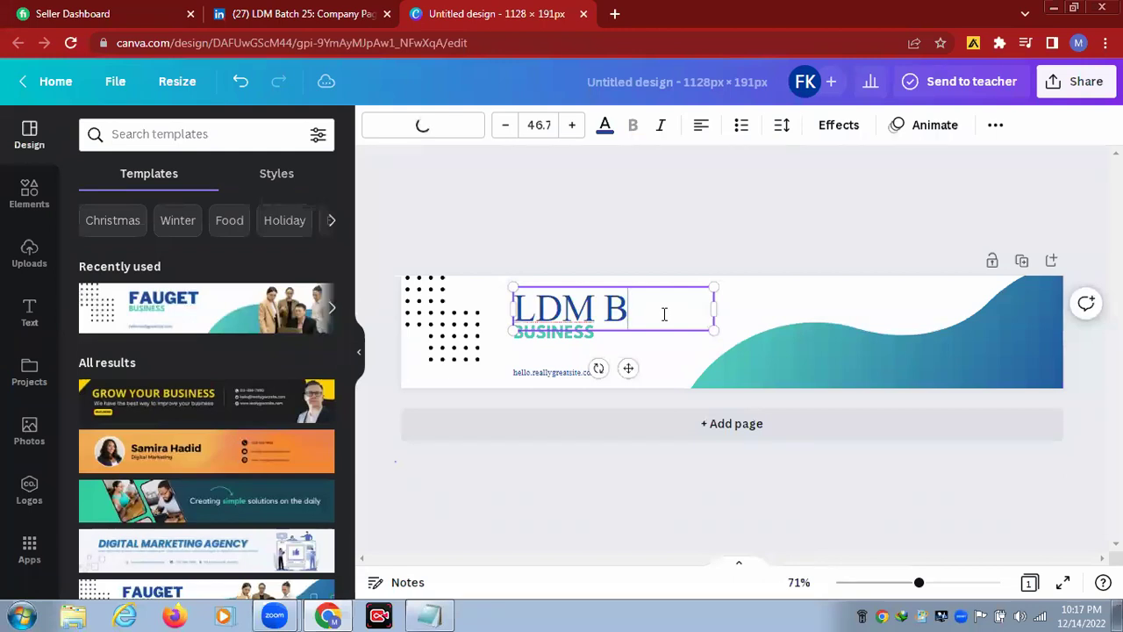
{"action": "type", "text": "ATCH"}
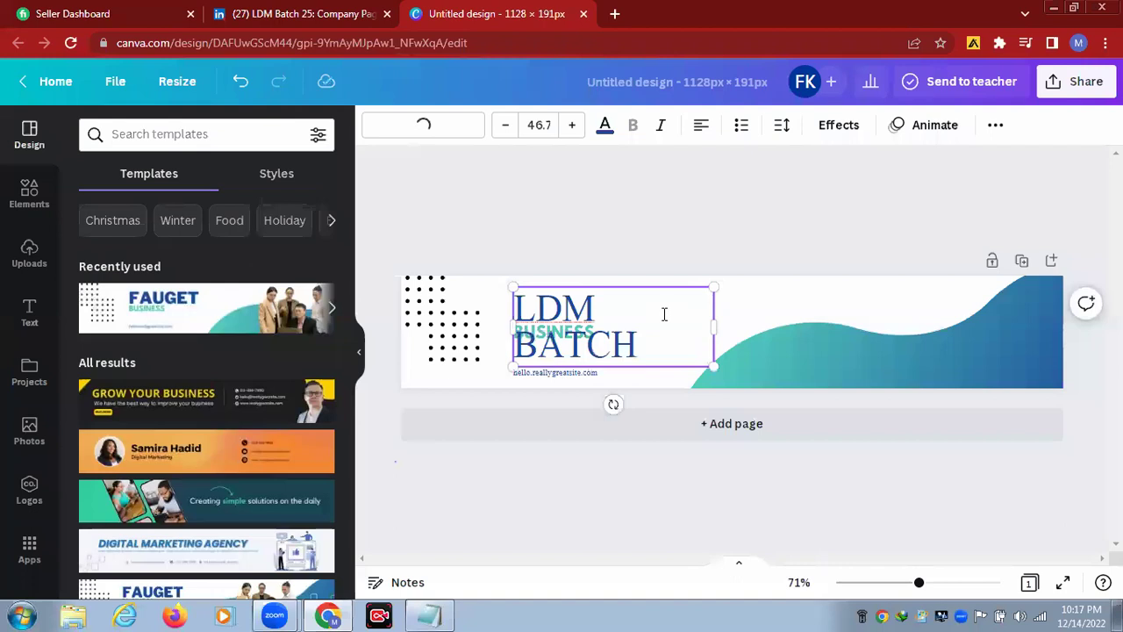
{"action": "type", "text": " 25"}
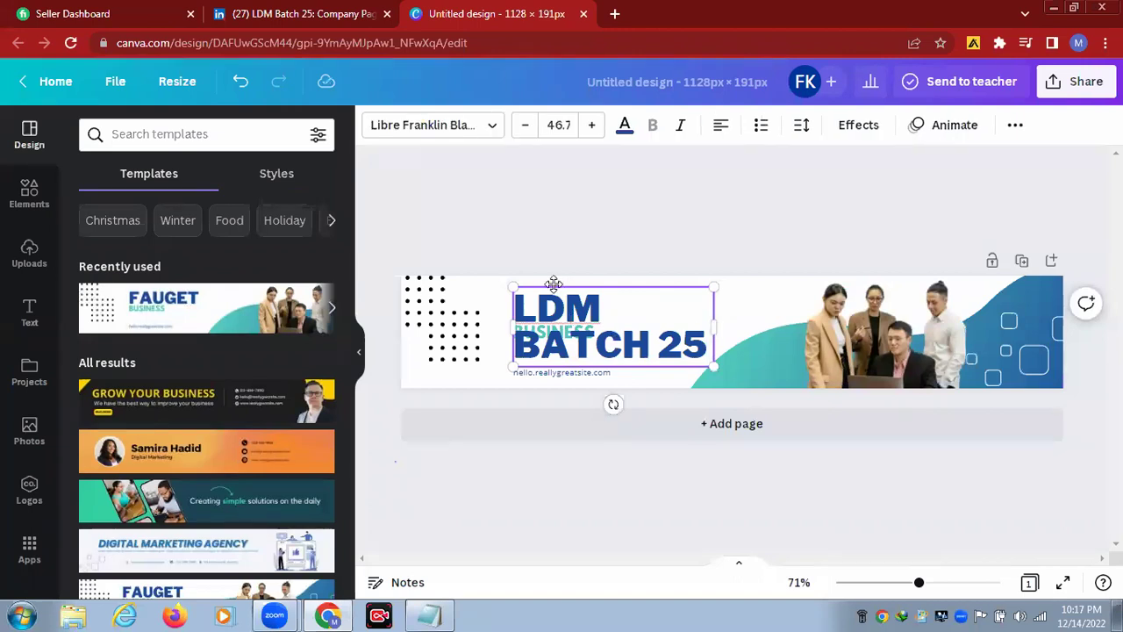
Move the headline aside and delete the overlapping "BUSINESS" subtitle from the banner
{"action": "left_click_drag", "start_coordinate": [535, 314], "coordinate": [522, 338]}
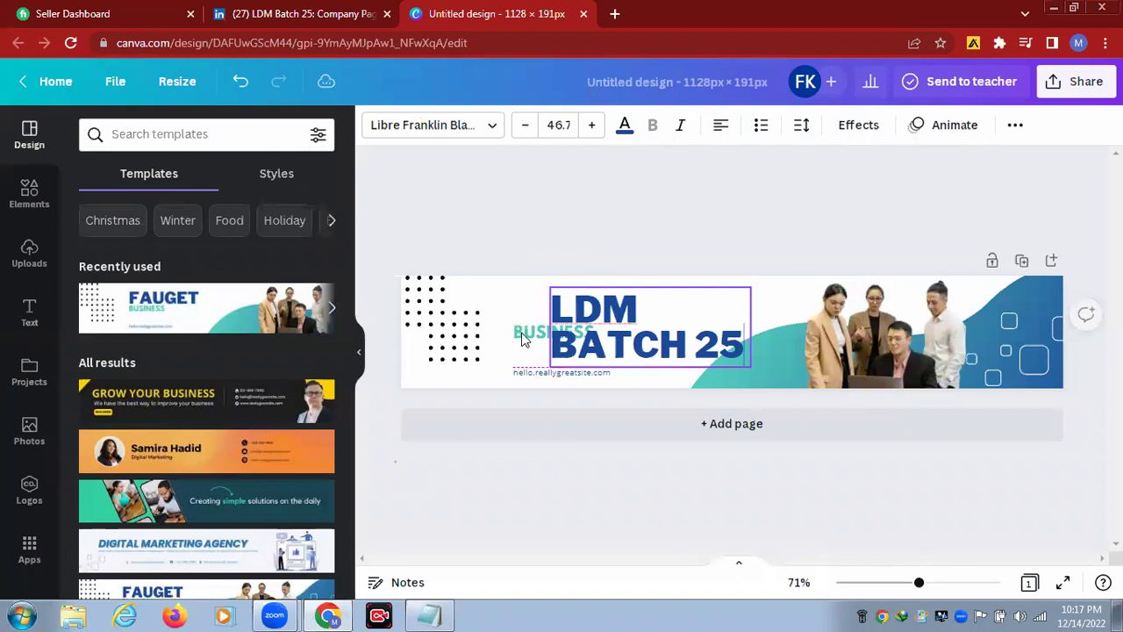
{"action": "left_click", "coordinate": [522, 338]}
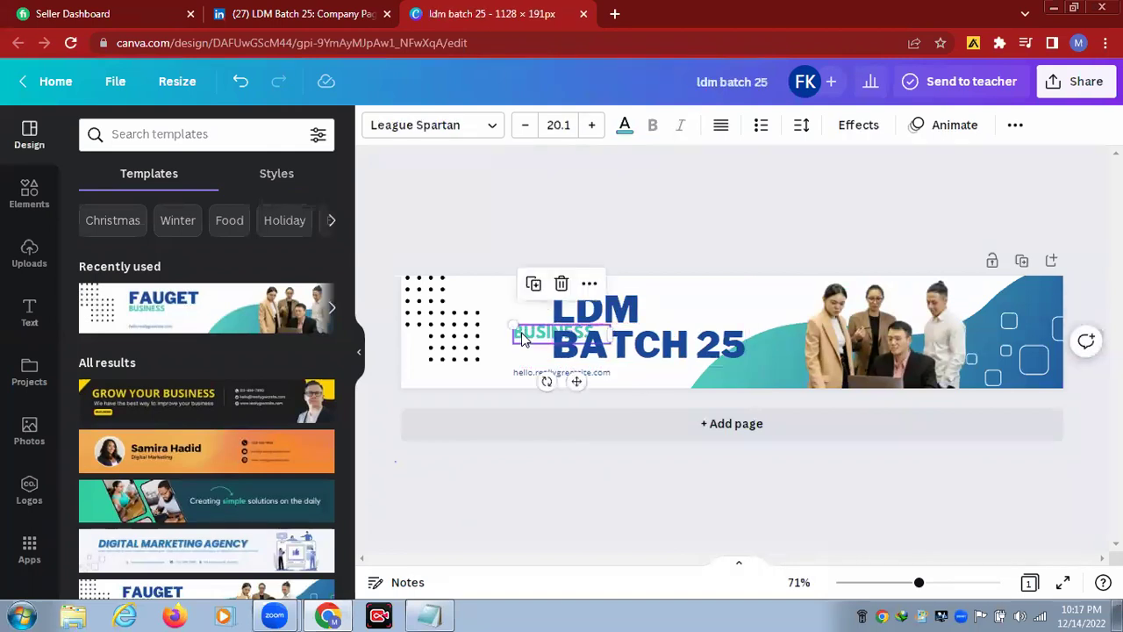
{"action": "key", "text": "Delete"}
Fit the "LDM BATCH 25" headline on one line at size 35.9, reposition it mid-height, and delete the website address below
{"action": "left_click_drag", "start_coordinate": [587, 322], "coordinate": [563, 307]}
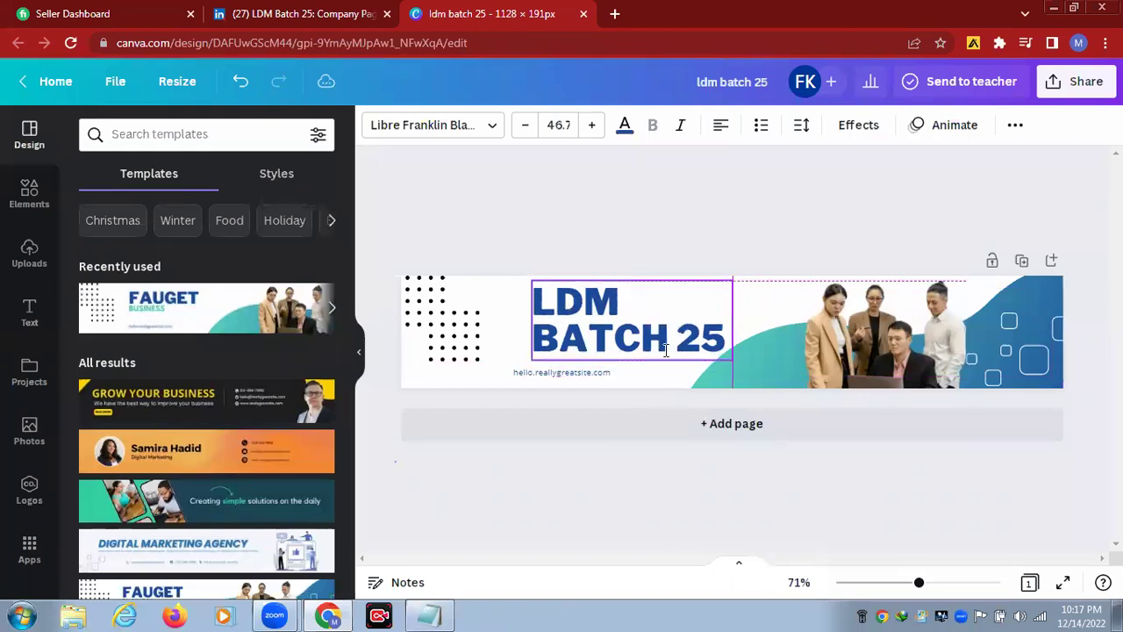
{"action": "left_click_drag", "start_coordinate": [733, 359], "coordinate": [760, 310]}
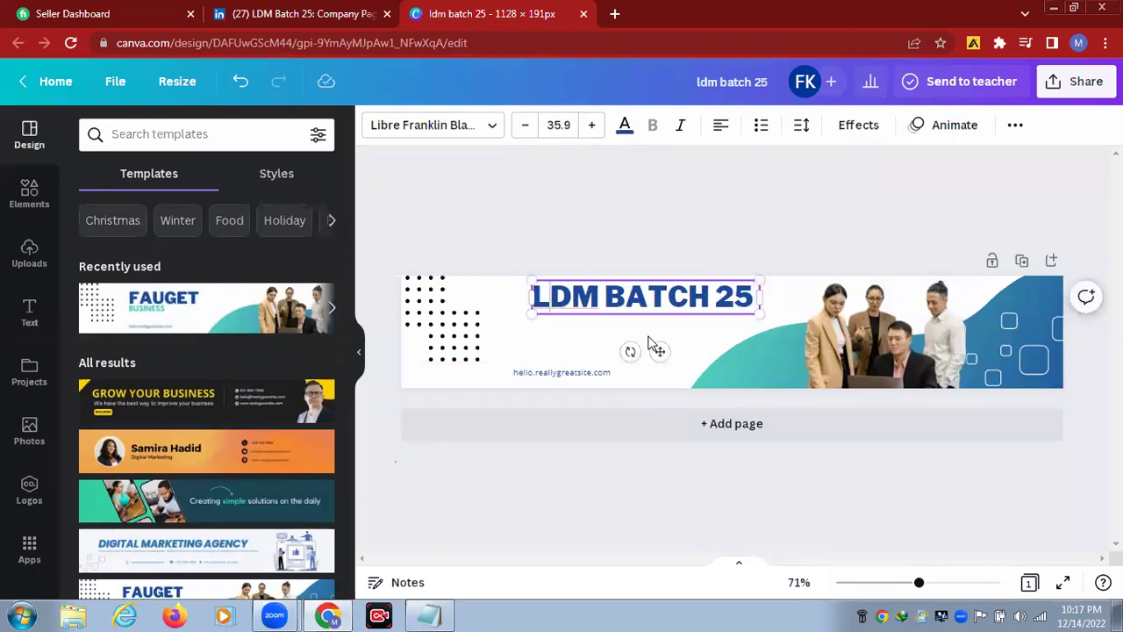
{"action": "left_click_drag", "start_coordinate": [657, 369], "coordinate": [658, 376]}
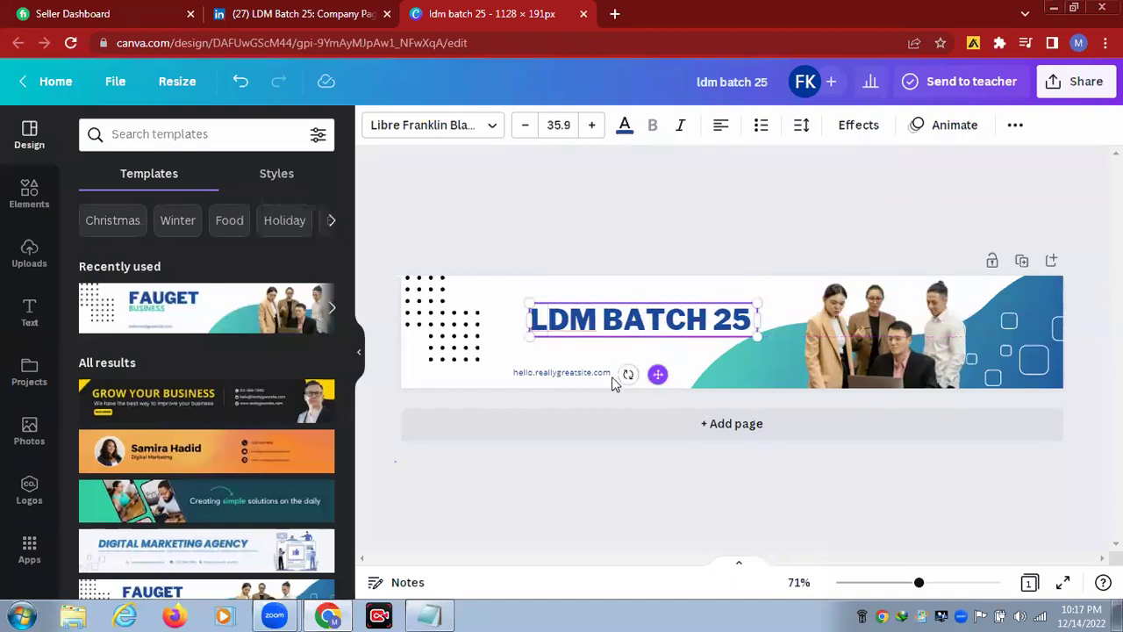
{"action": "left_click", "coordinate": [564, 375]}
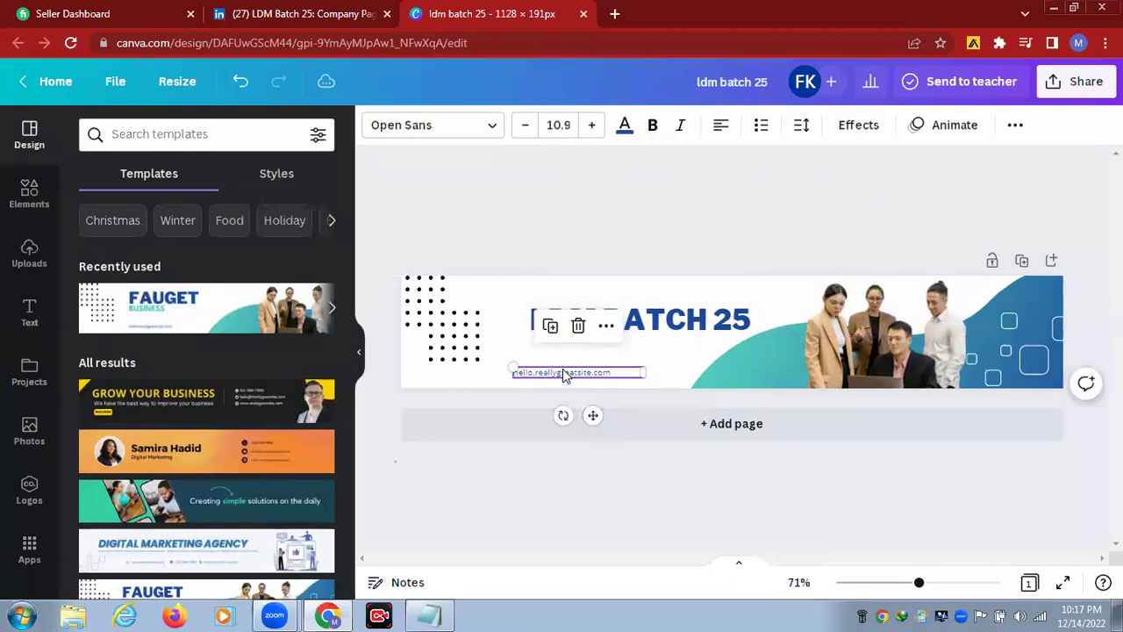
{"action": "key", "text": "Delete"}
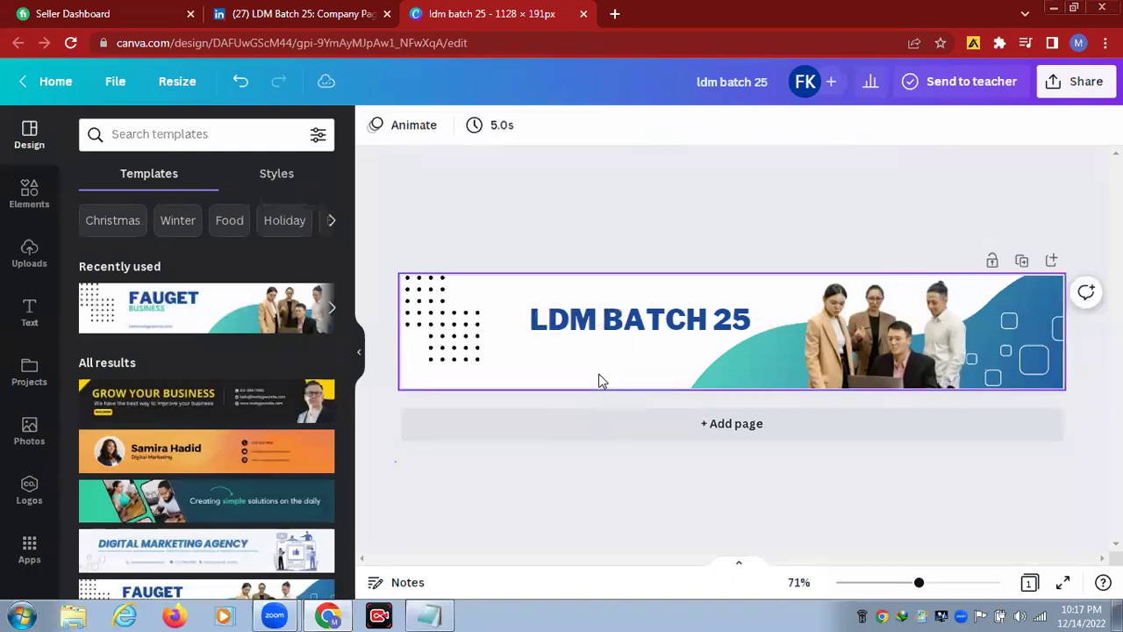
Download the finished banner as a JPG at size 1 and quality 80
{"action": "left_click", "coordinate": [1084, 88]}
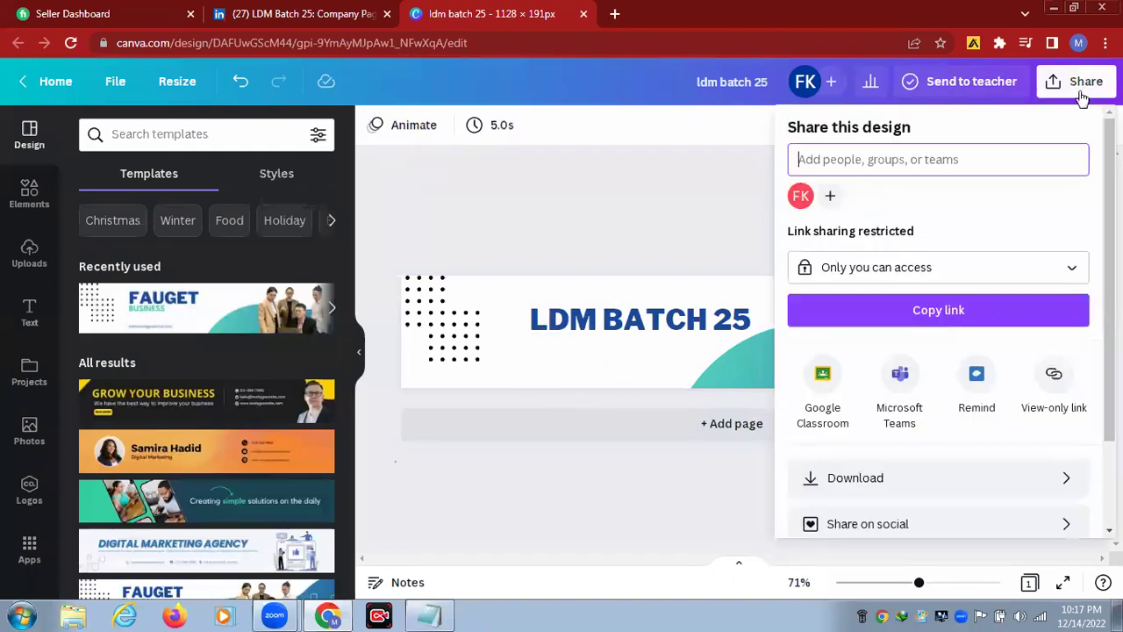
{"action": "left_click", "coordinate": [958, 479]}
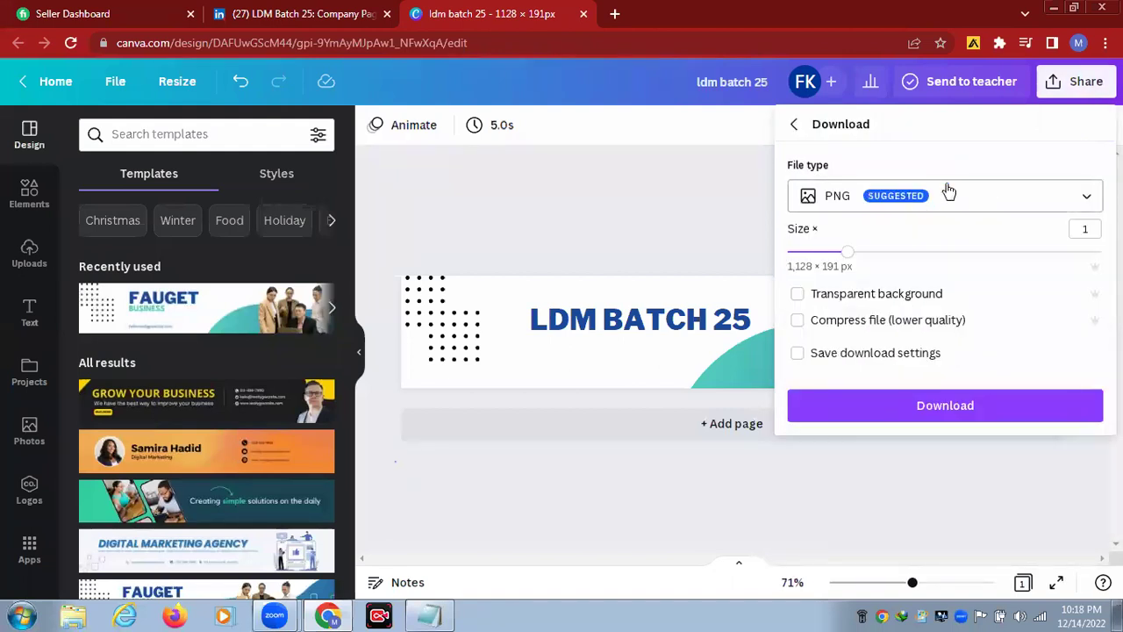
{"action": "left_click", "coordinate": [946, 193]}
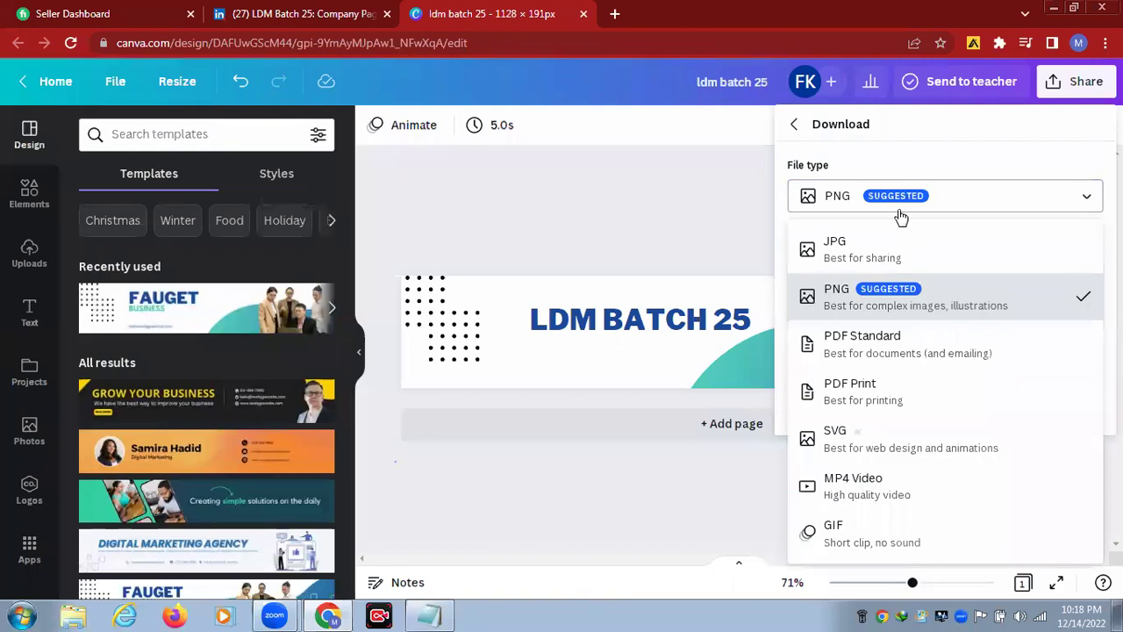
{"action": "left_click", "coordinate": [869, 248]}
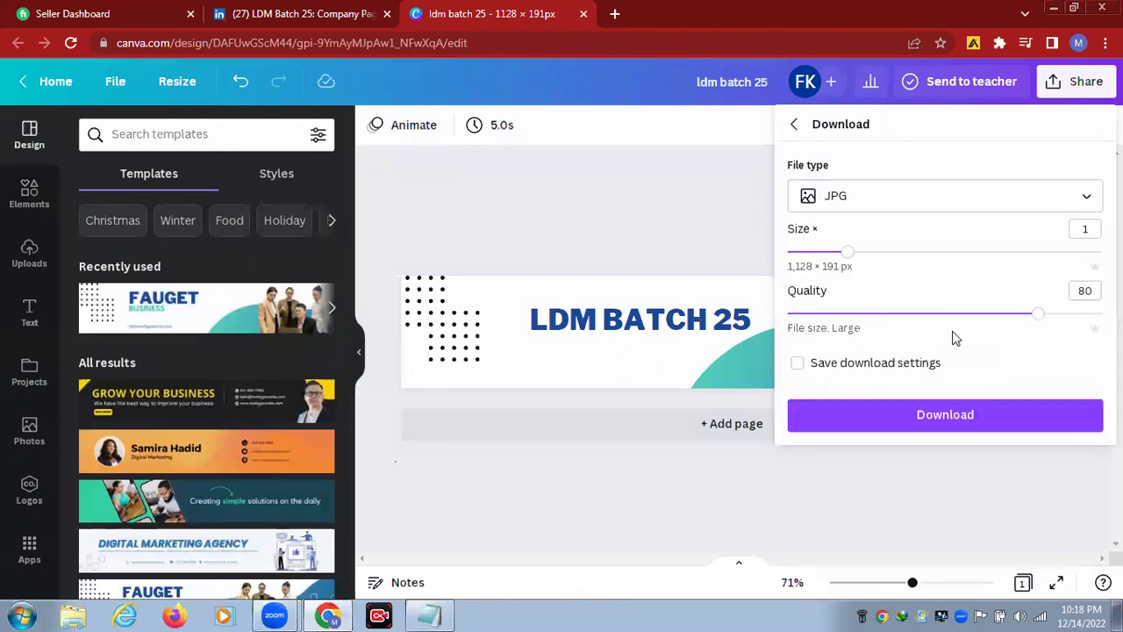
{"action": "left_click", "coordinate": [983, 415]}
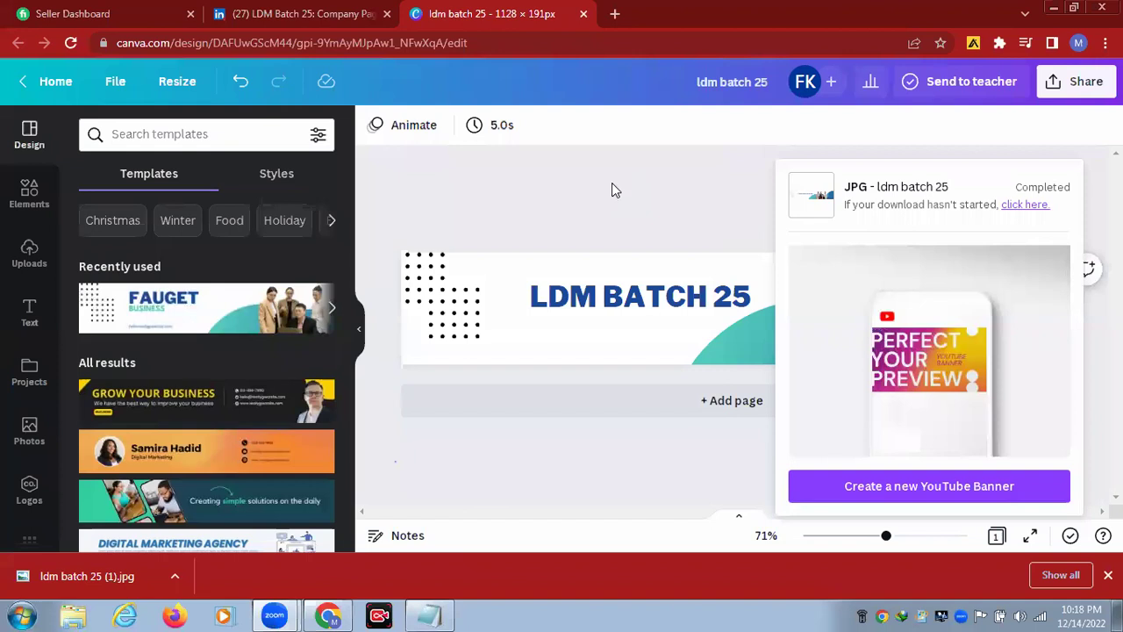
Switch to the LinkedIn company page and try to place the downloaded banner file directly onto its cover area
{"action": "left_click", "coordinate": [298, 15]}
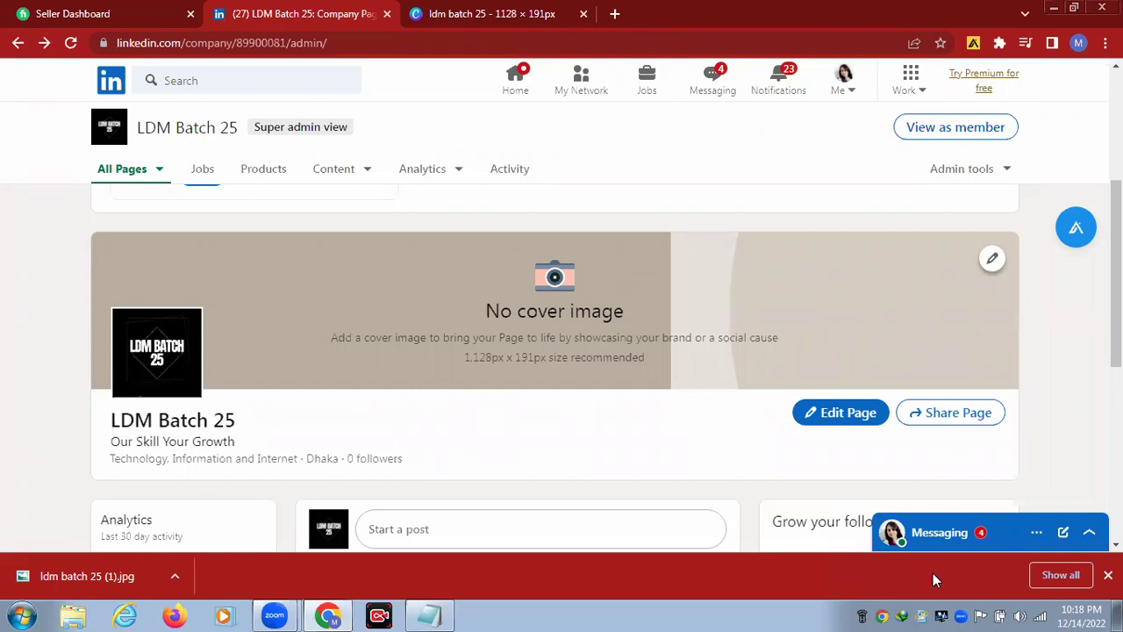
{"action": "left_click_drag", "start_coordinate": [77, 570], "coordinate": [485, 314]}
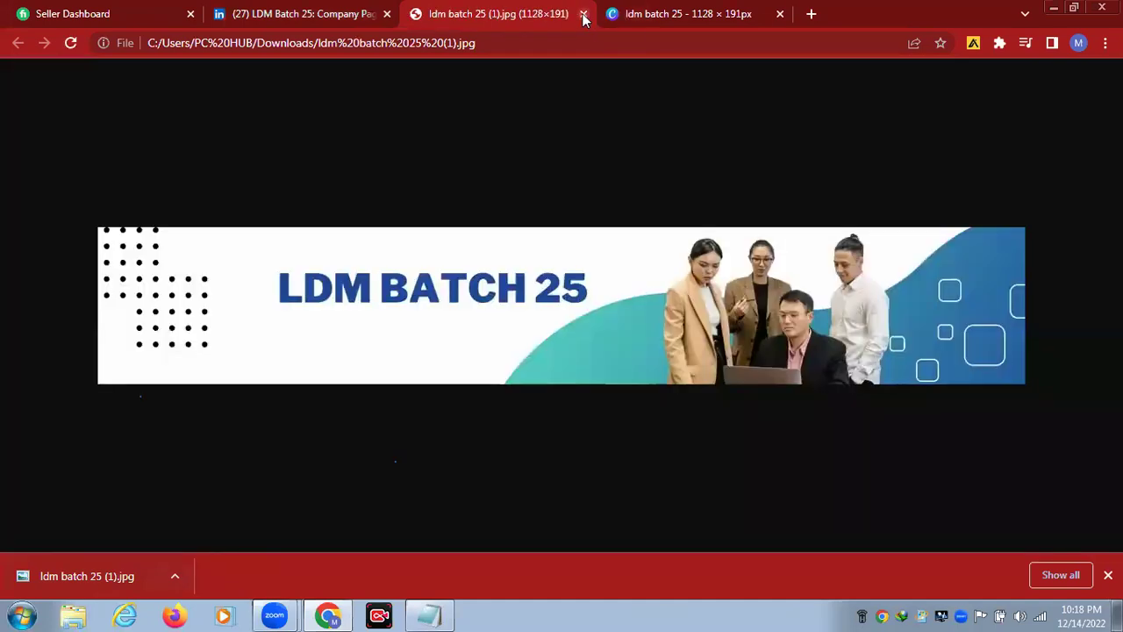
{"action": "left_click", "coordinate": [583, 15]}
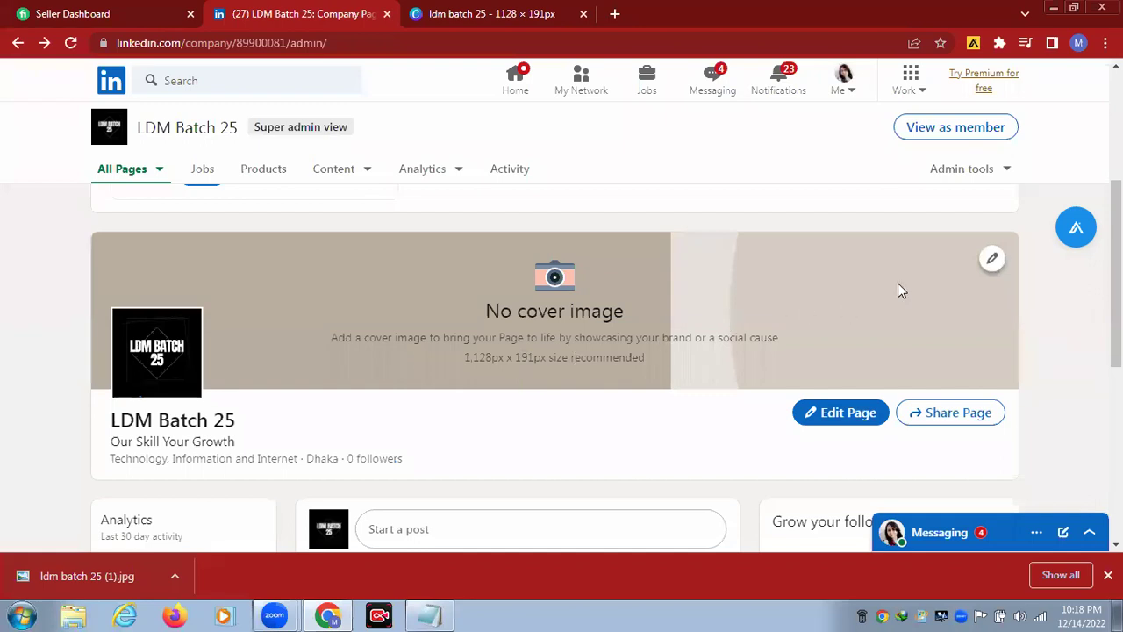
Load "ldm batch 25 (1).jpg" from Downloads as the page's cover image, and close the Canva tab and downloads bar
{"action": "left_click", "coordinate": [994, 261]}
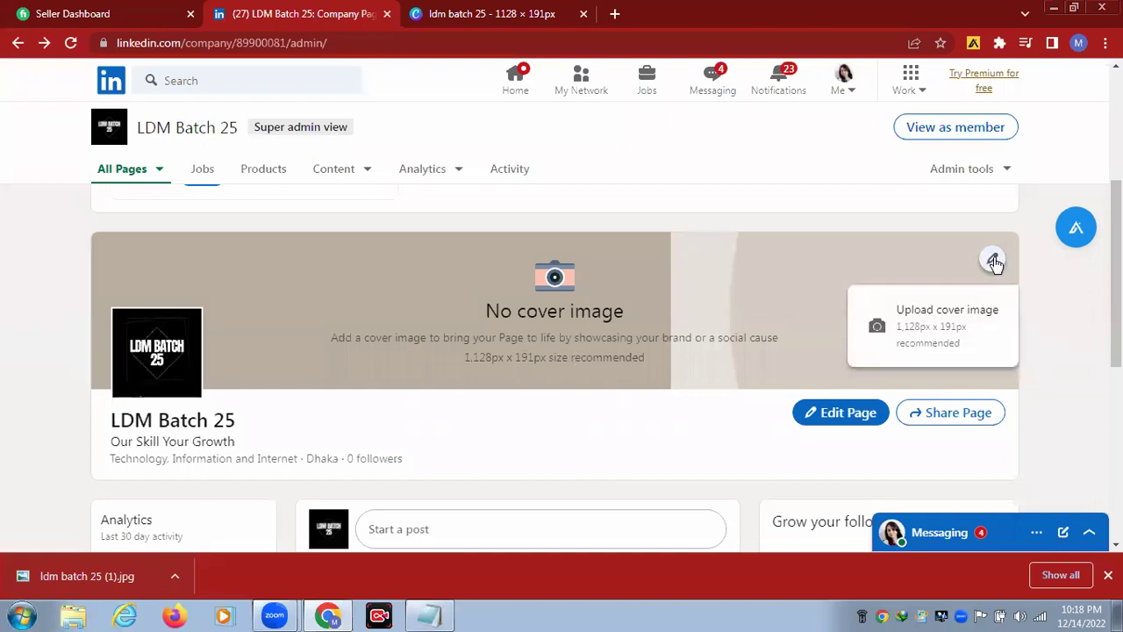
{"action": "left_click", "coordinate": [951, 318]}
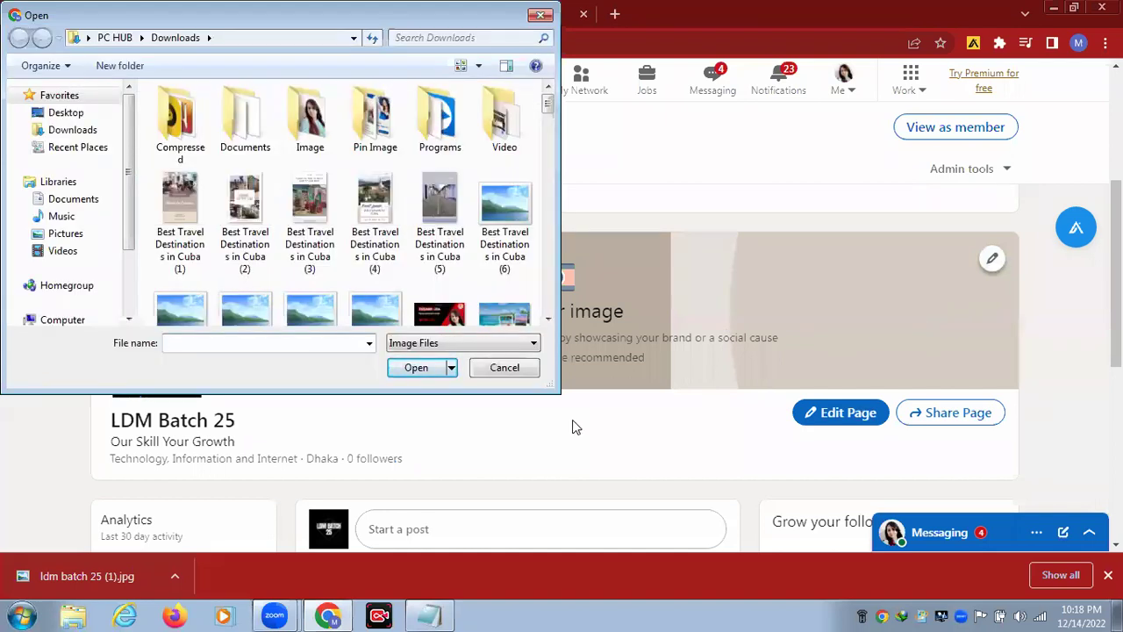
{"action": "type", "text": "ld"}
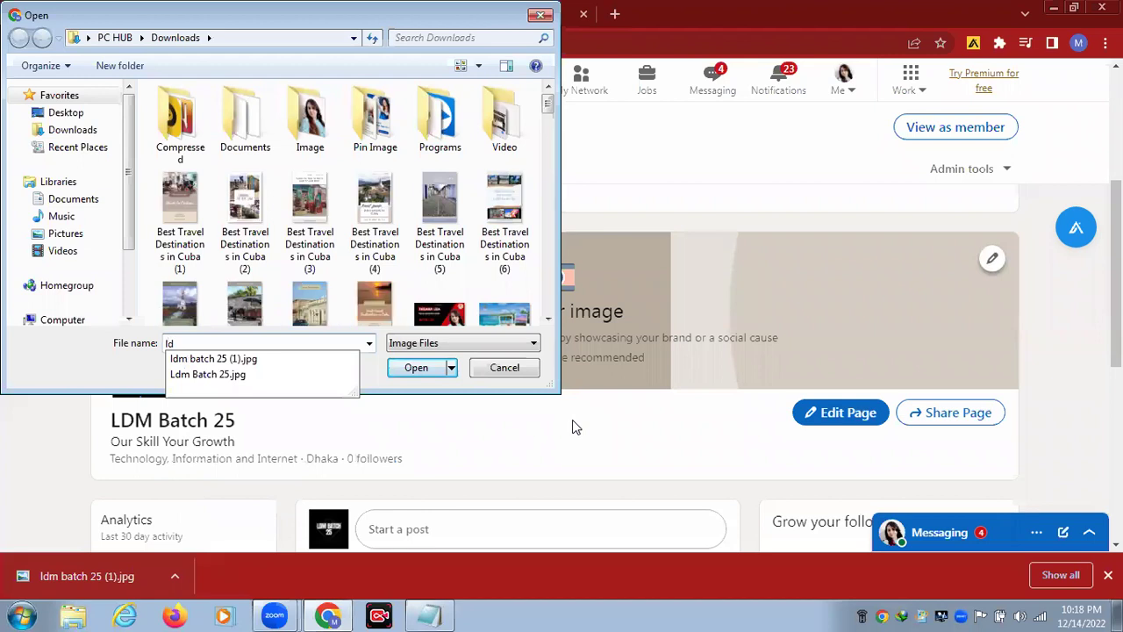
{"action": "left_click", "coordinate": [262, 361]}
{"action": "left_click", "coordinate": [414, 368]}
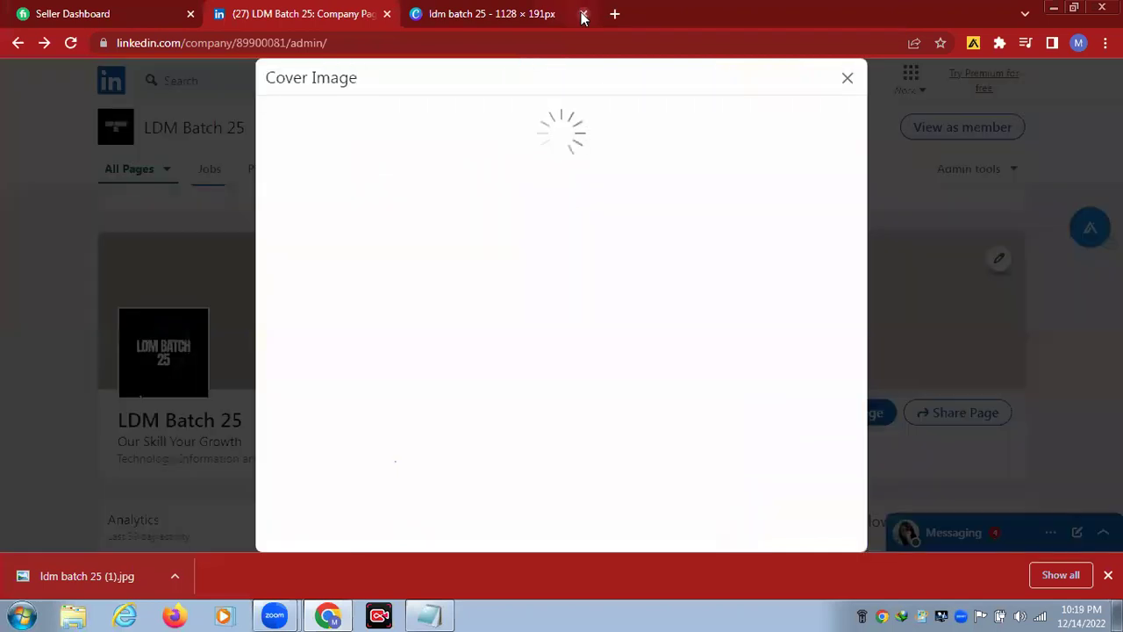
{"action": "left_click", "coordinate": [582, 13]}
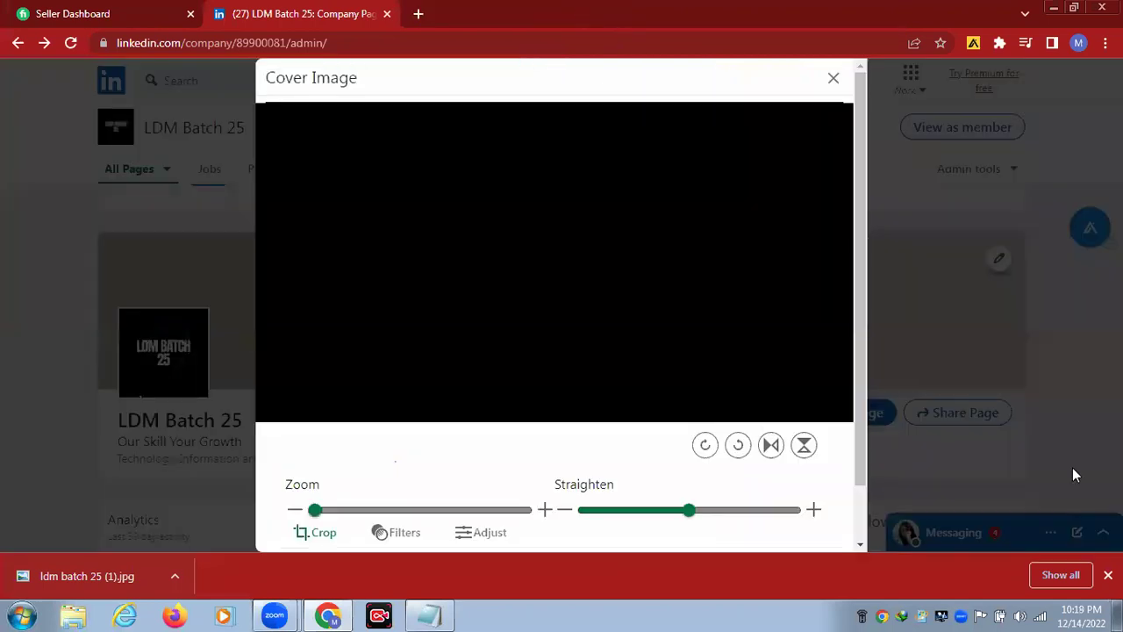
{"action": "left_click", "coordinate": [1108, 574]}
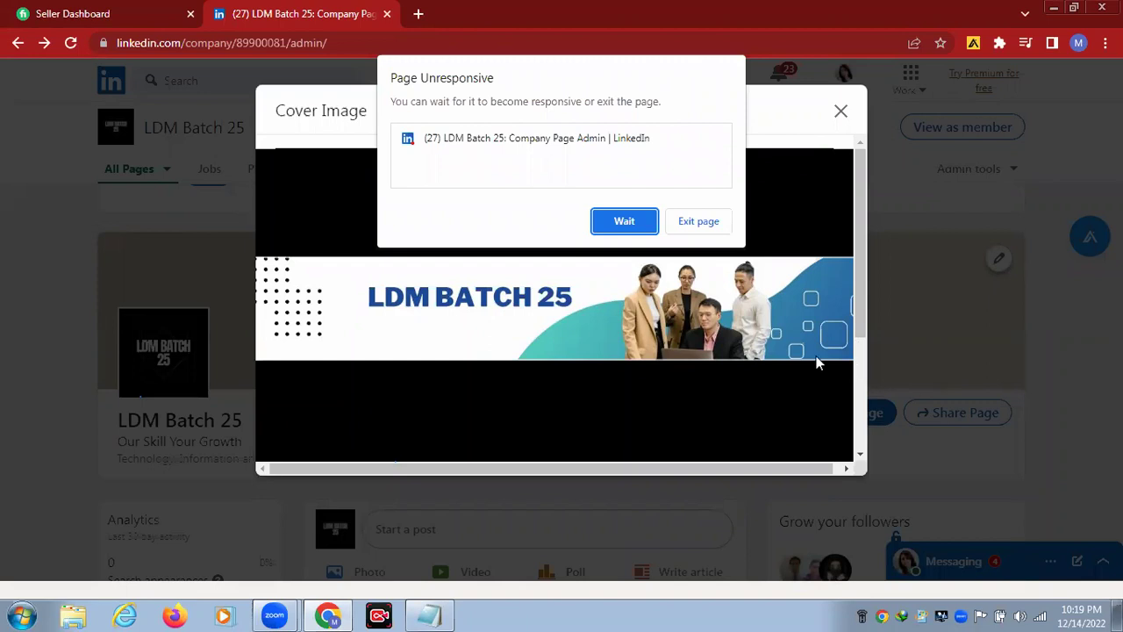
Wait for the page to respond, apply the cover image with its default crop, and dismiss the notification
{"action": "left_click", "coordinate": [620, 223]}
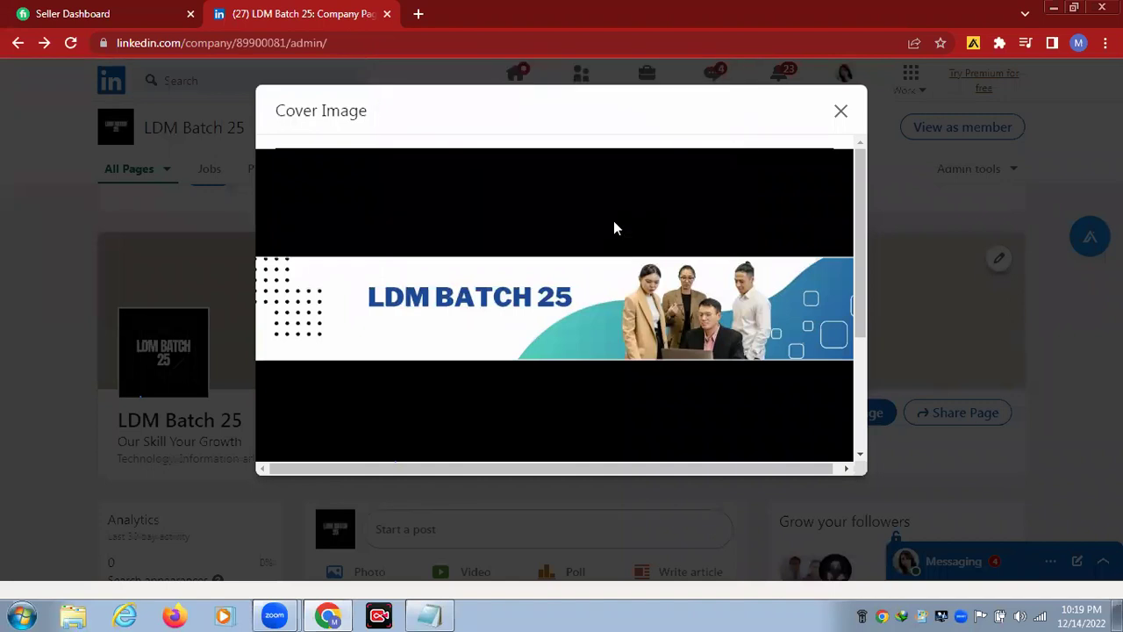
{"action": "scroll", "coordinate": [614, 220], "scroll_direction": "down", "scroll_amount": 3}
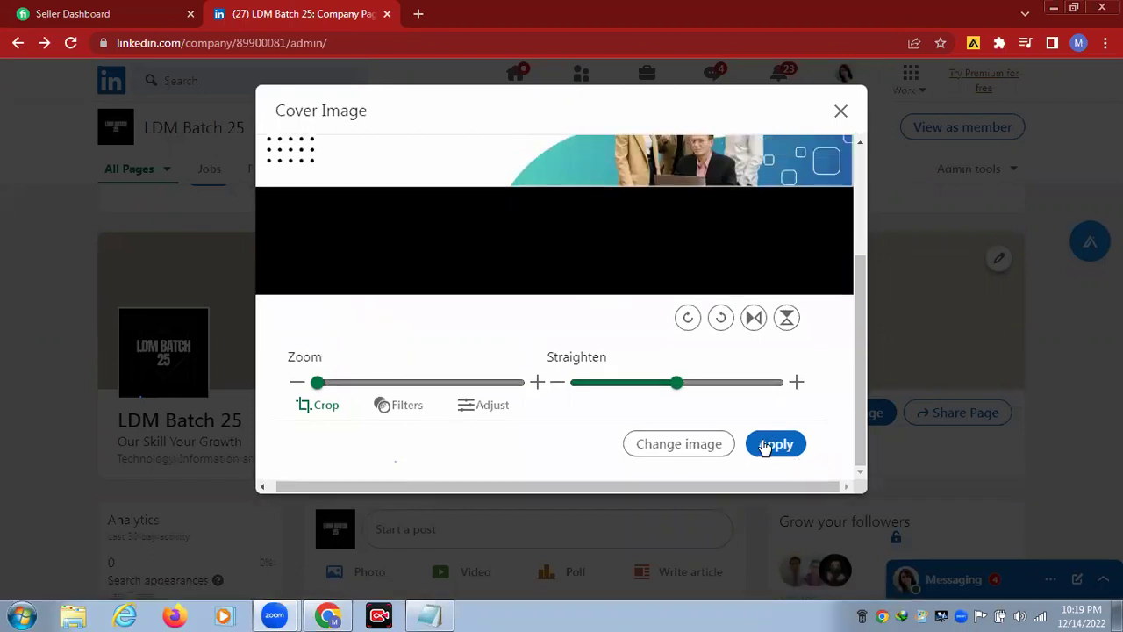
{"action": "left_click", "coordinate": [775, 444]}
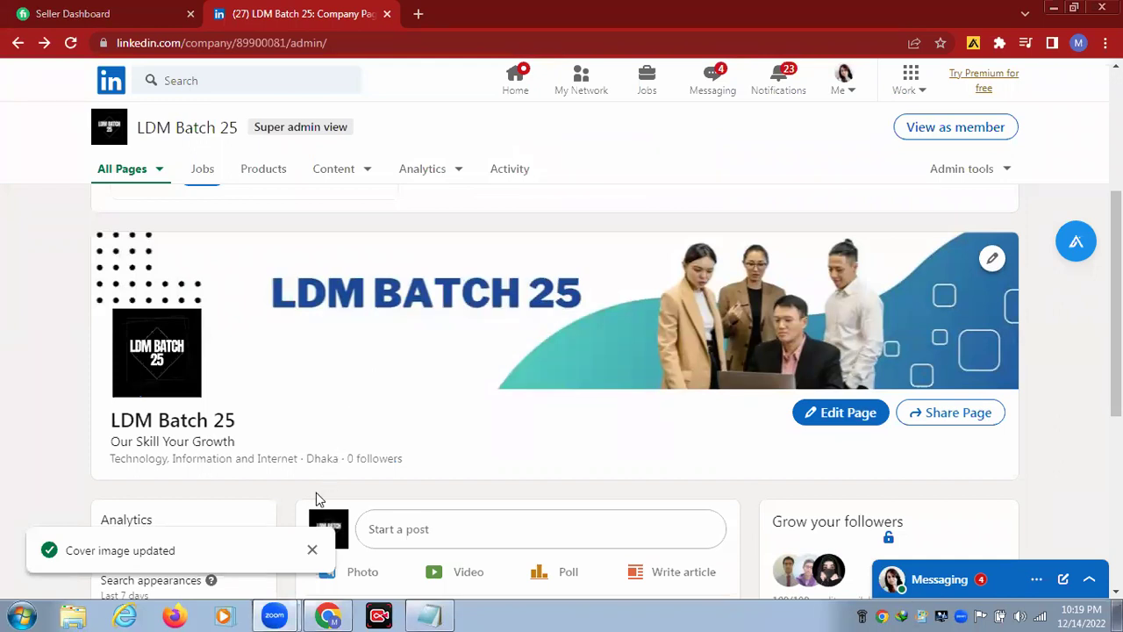
{"action": "left_click", "coordinate": [313, 553]}
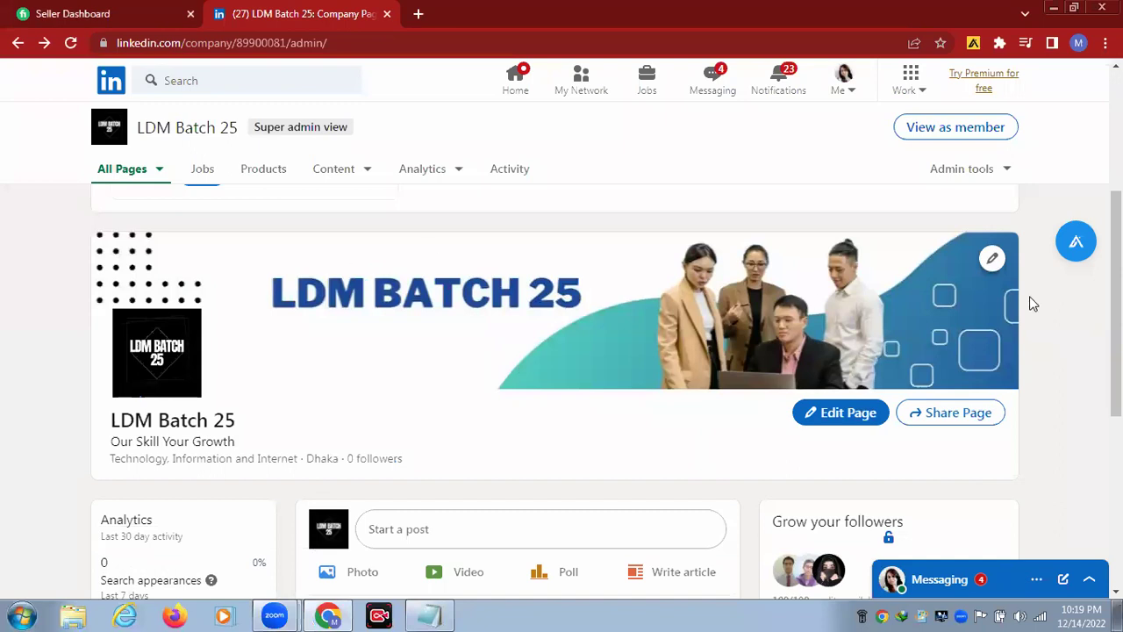
Start a new post as the LDM Batch 25 page with the text "This is for class purposes."
{"action": "scroll", "coordinate": [554, 386], "scroll_direction": "down", "scroll_amount": 2}
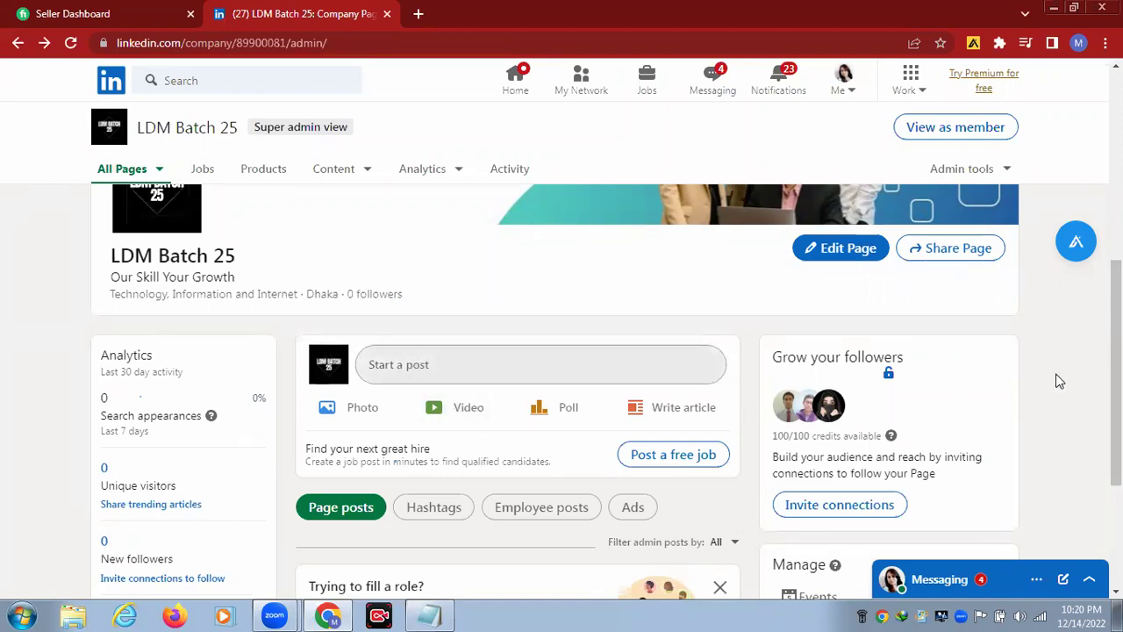
{"action": "scroll", "coordinate": [1078, 377], "scroll_direction": "down", "scroll_amount": 2}
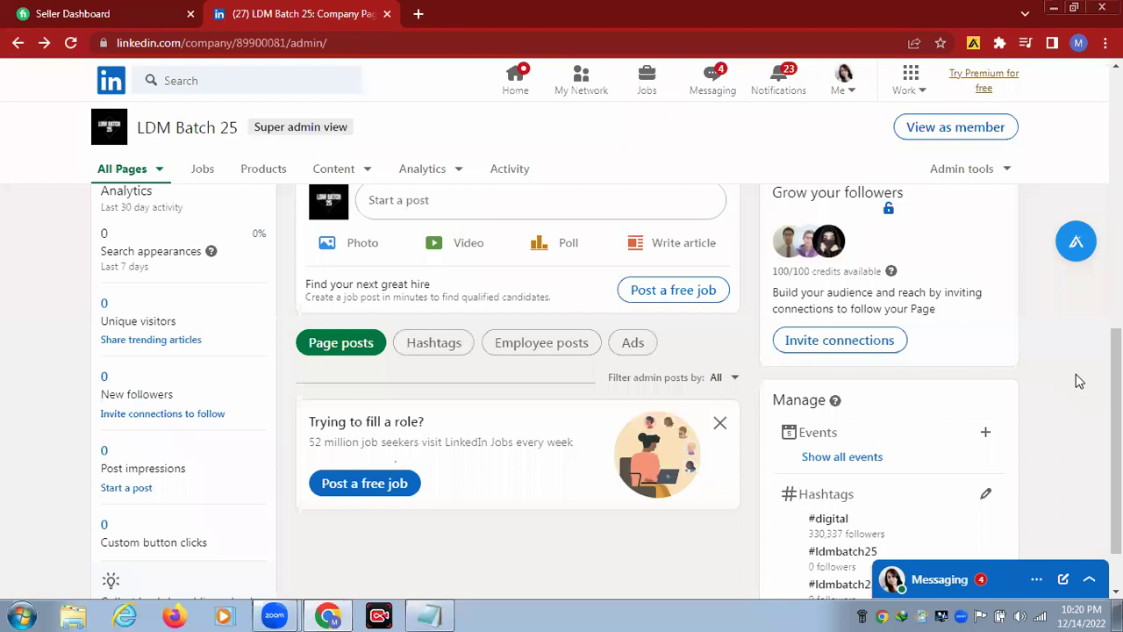
{"action": "scroll", "coordinate": [1076, 374], "scroll_direction": "up", "scroll_amount": 2}
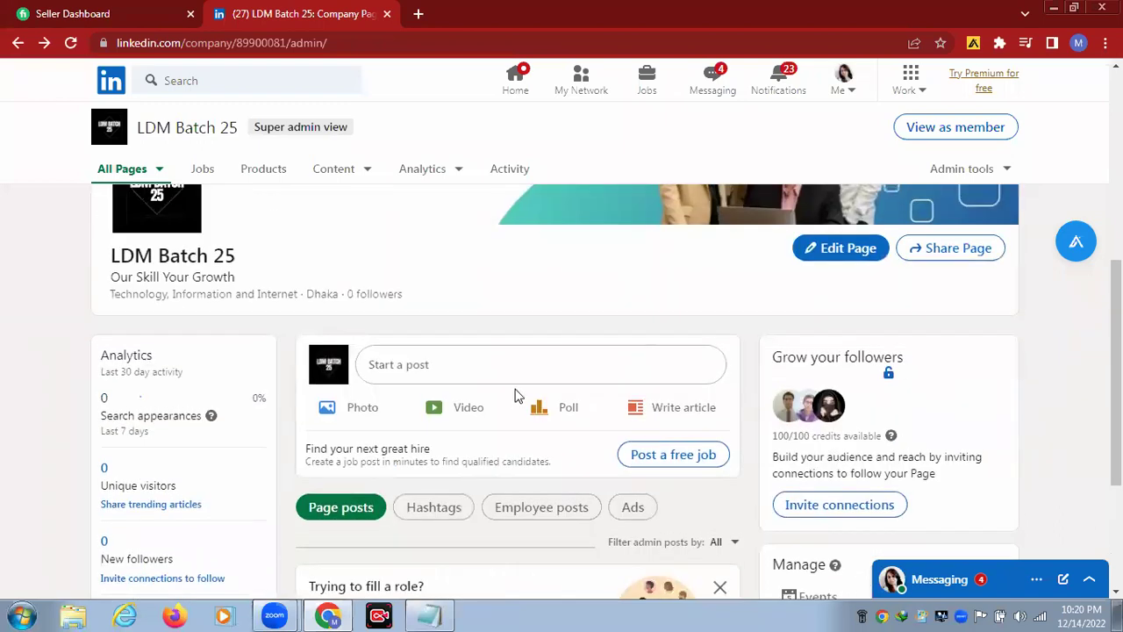
{"action": "left_click", "coordinate": [389, 367]}
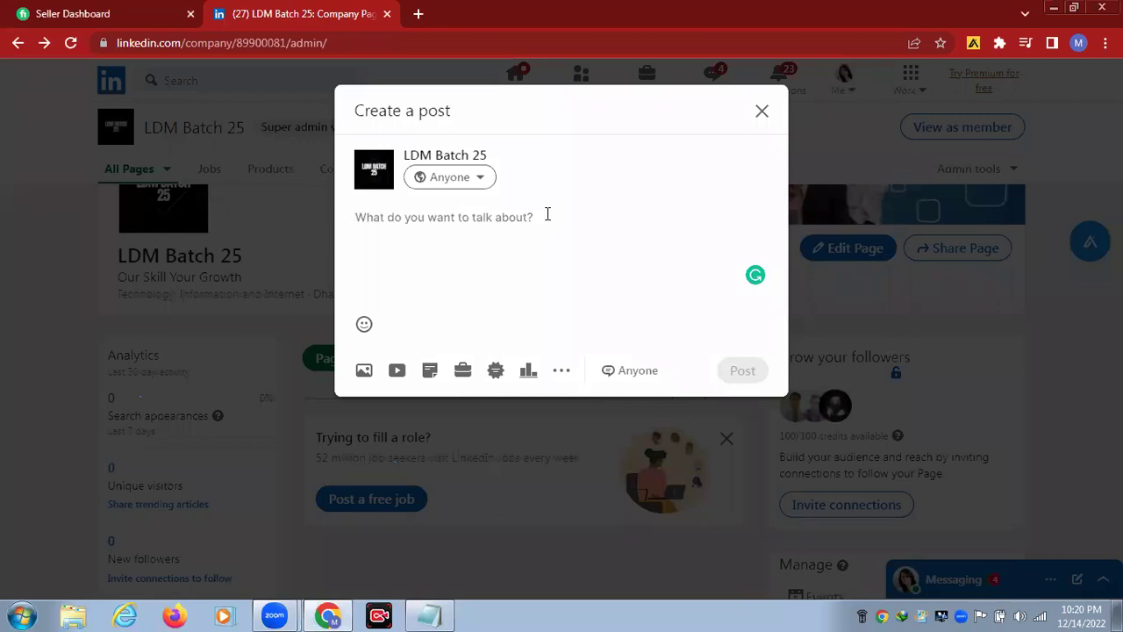
{"action": "type", "text": "This"}
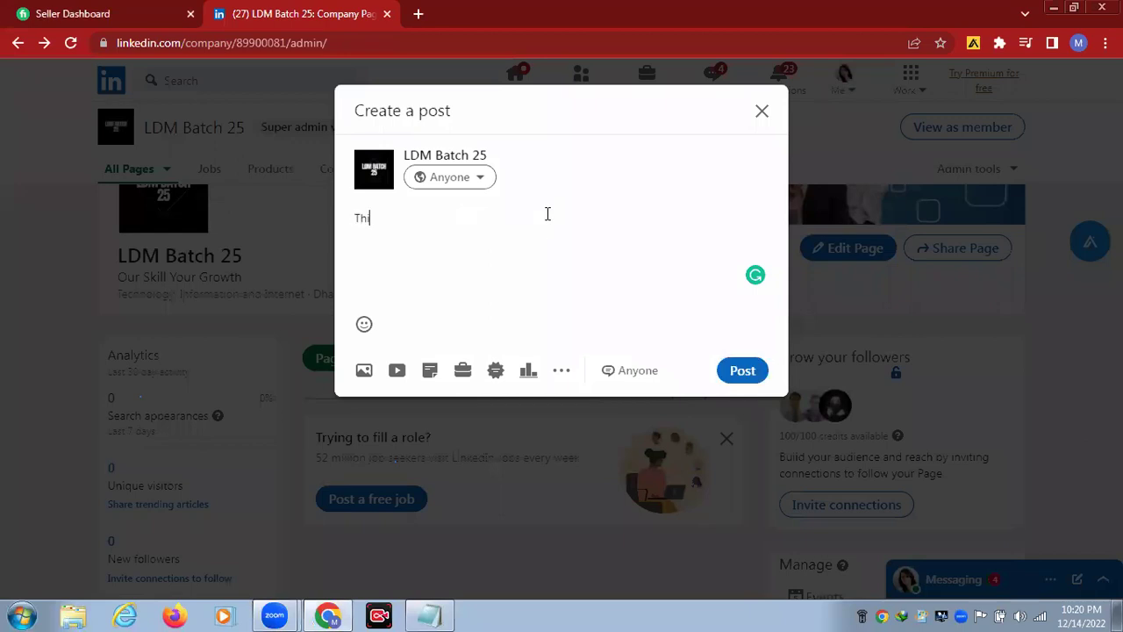
{"action": "type", "text": "tor class purposes"}
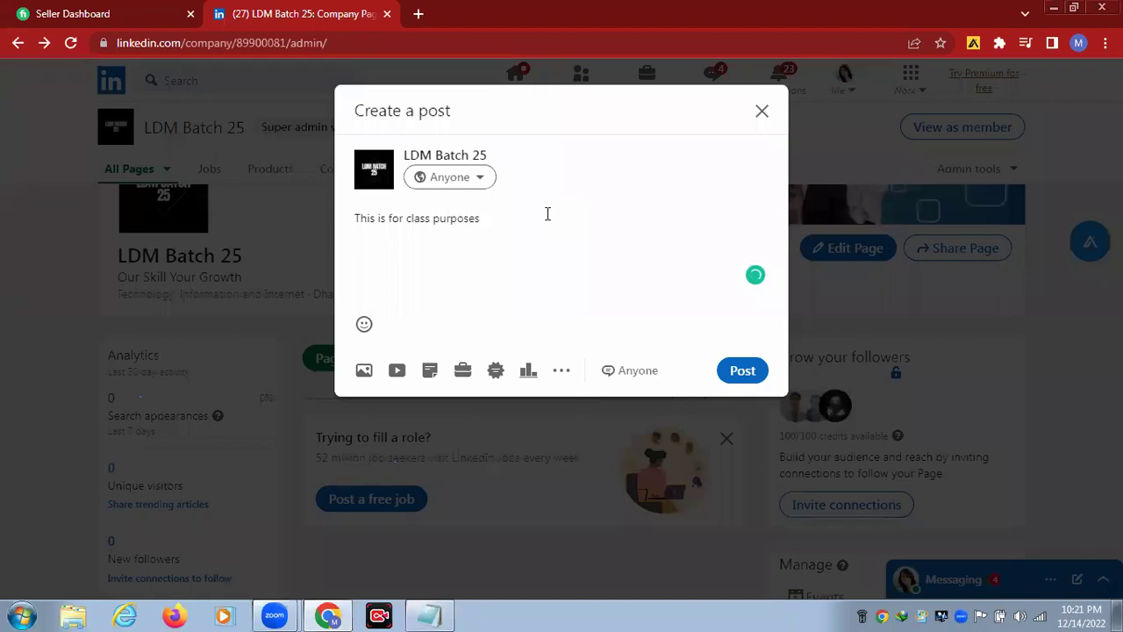
{"action": "type", "text": "."}
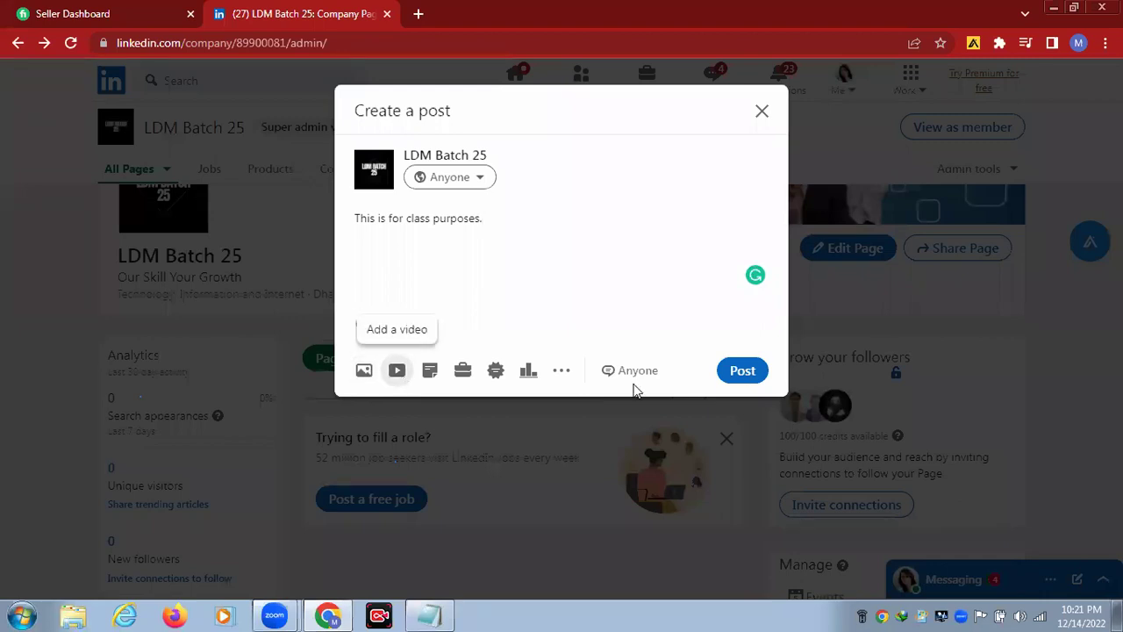
Attach the image "ldm batch 25 (1).jpg" from Downloads to the post
{"action": "left_click", "coordinate": [363, 370]}
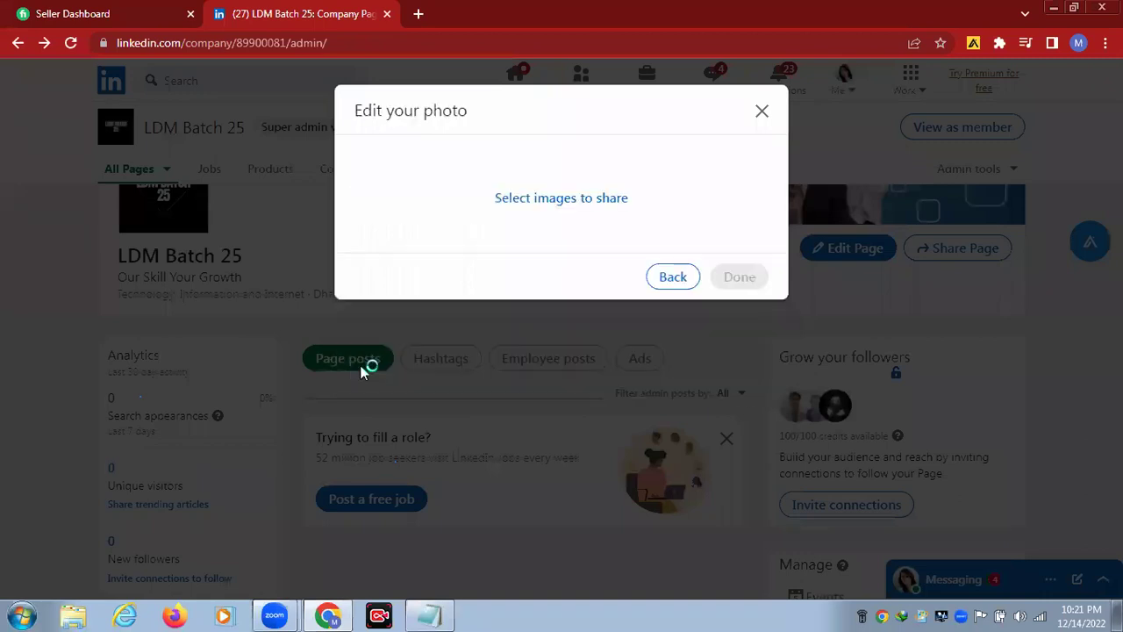
{"action": "left_click", "coordinate": [578, 200]}
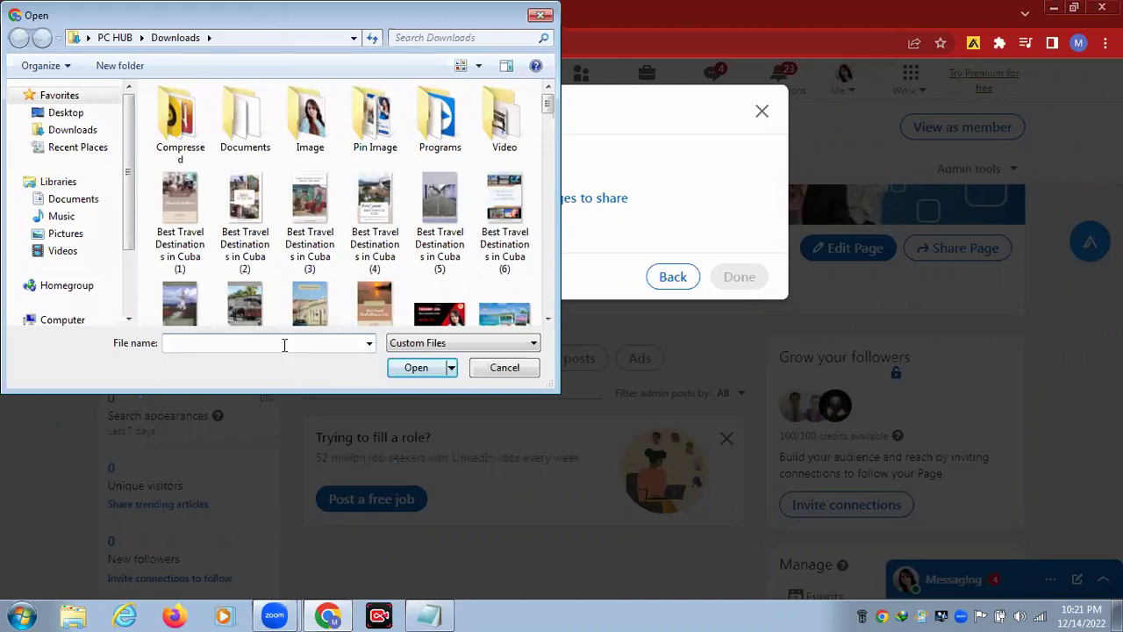
{"action": "left_click", "coordinate": [283, 345]}
{"action": "type", "text": "ld"}
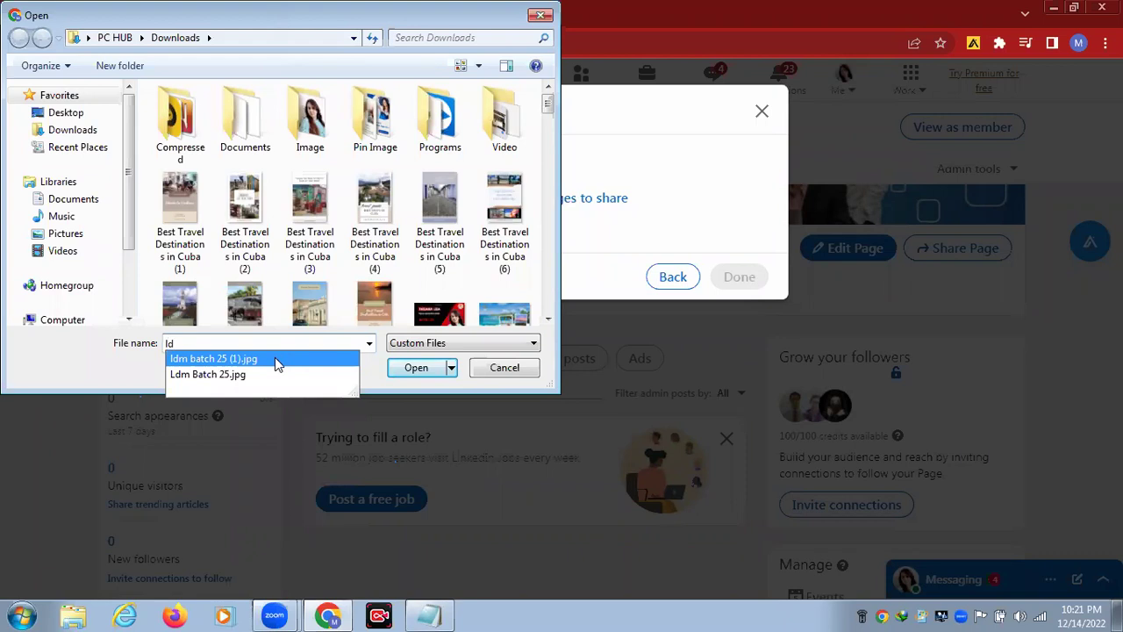
{"action": "left_click", "coordinate": [275, 358]}
{"action": "left_click", "coordinate": [416, 368]}
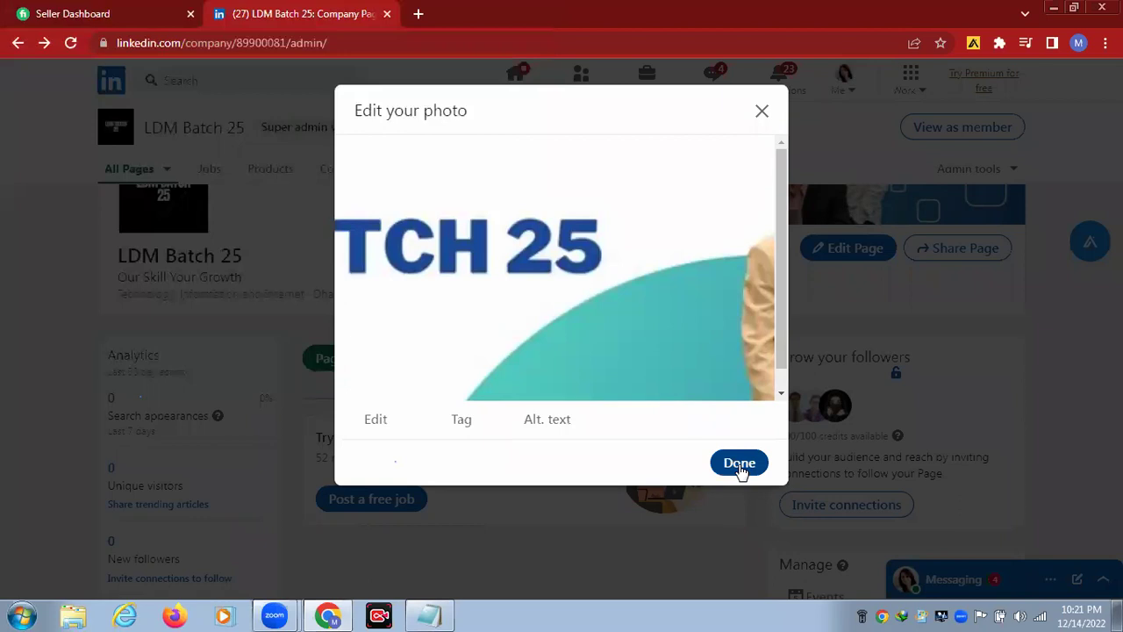
{"action": "left_click", "coordinate": [739, 465]}
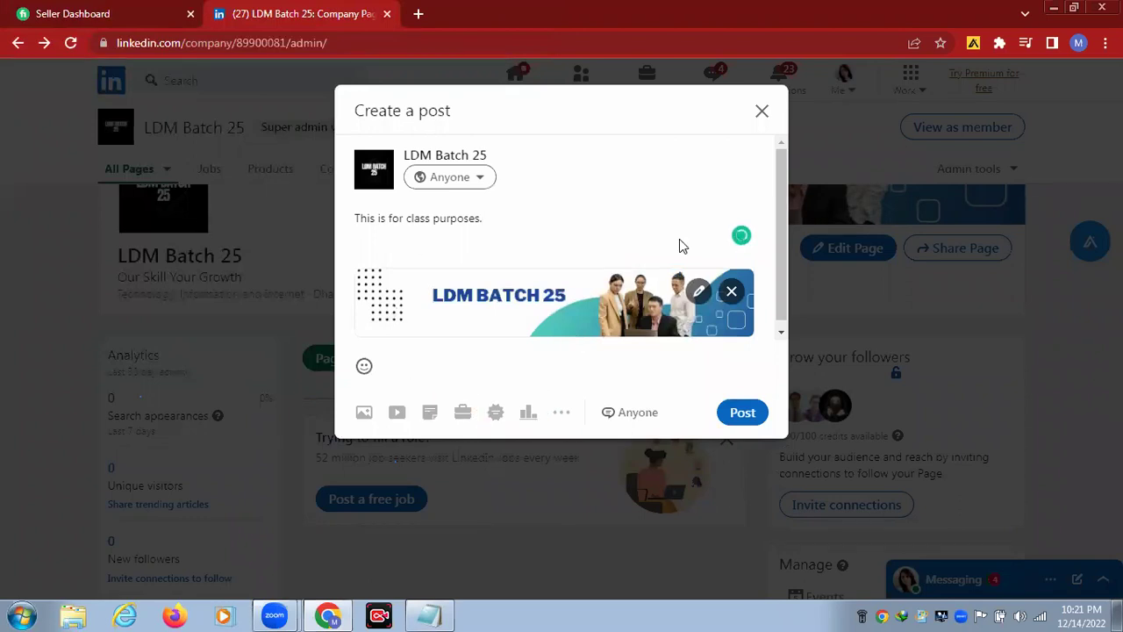
Publish the post, decline sharing it on the personal profile, and review it among the page's posts
{"action": "left_click", "coordinate": [741, 414]}
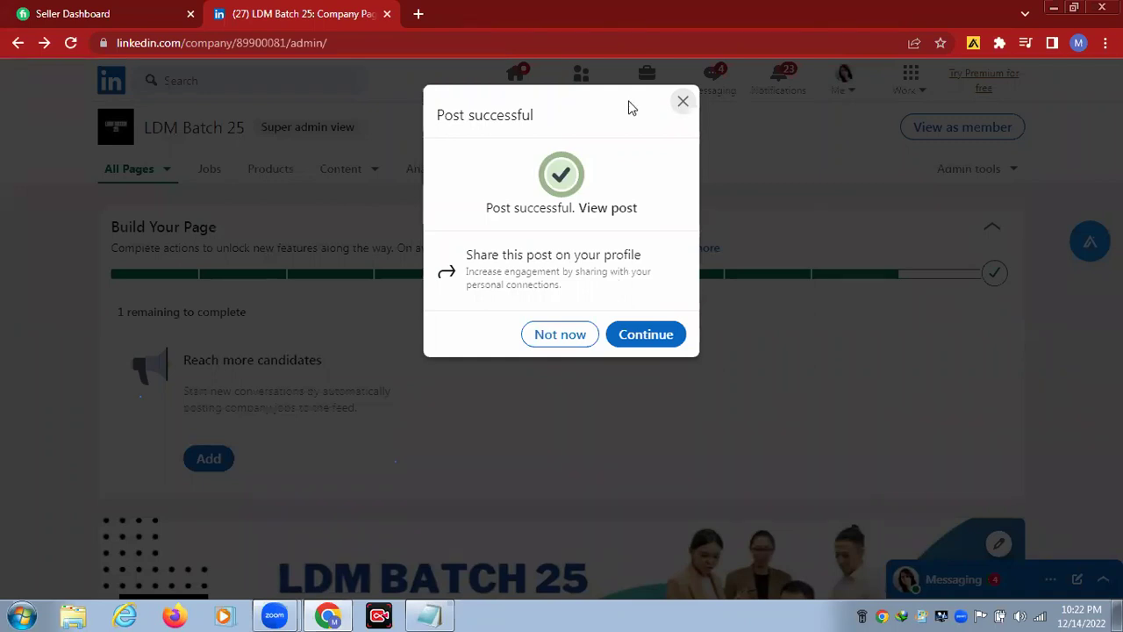
{"action": "left_click", "coordinate": [558, 335]}
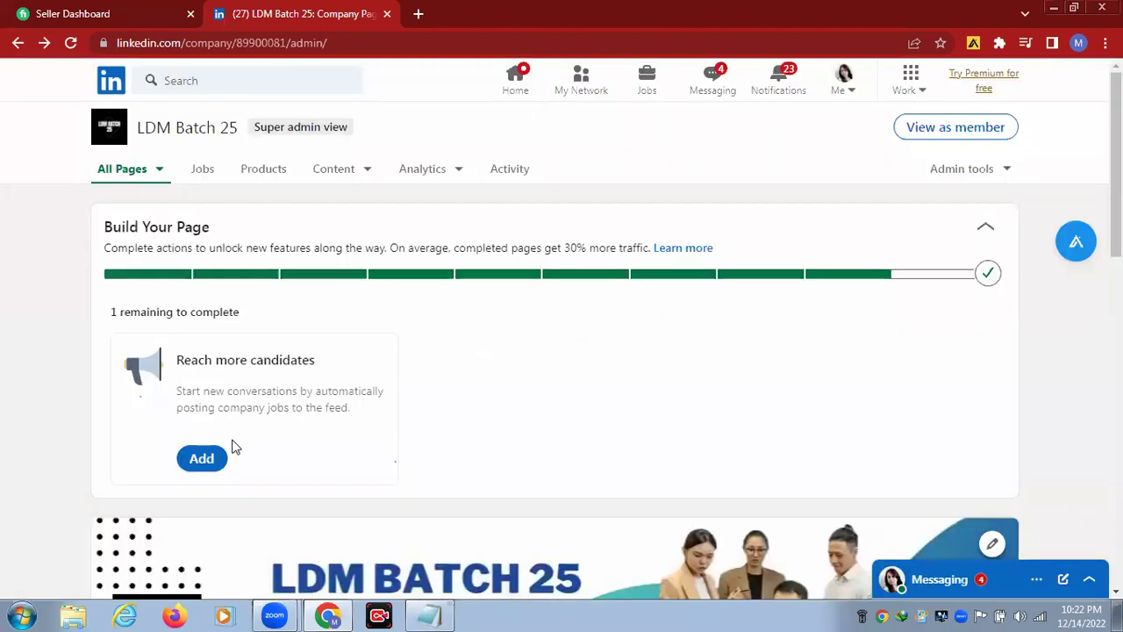
{"action": "scroll", "coordinate": [235, 447], "scroll_direction": "down", "scroll_amount": 1}
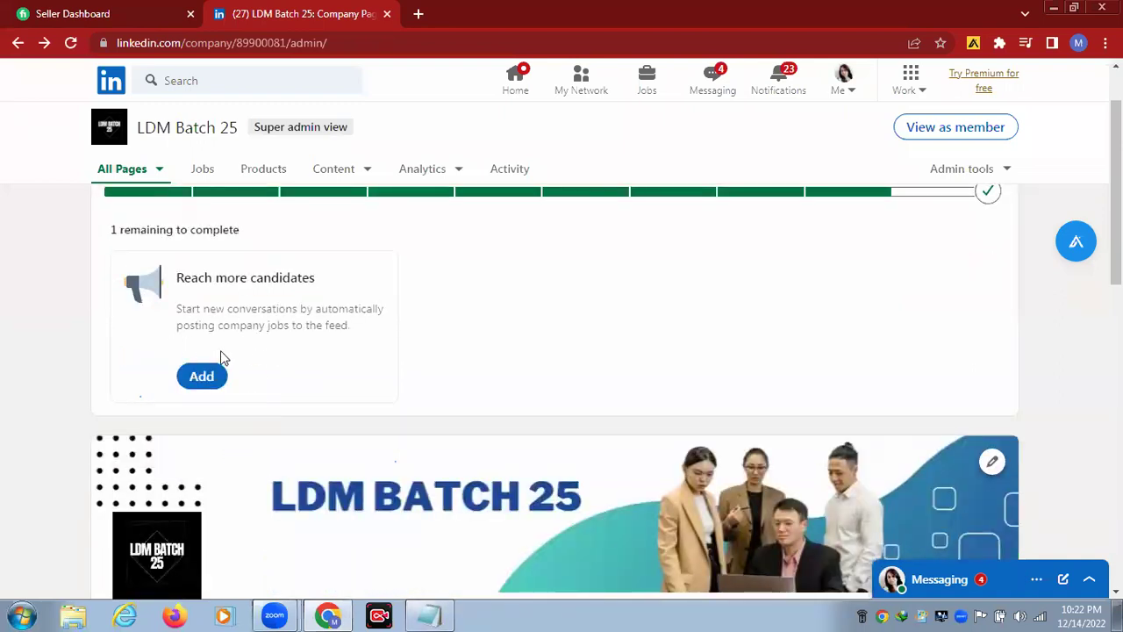
{"action": "scroll", "coordinate": [893, 271], "scroll_direction": "down", "scroll_amount": 4}
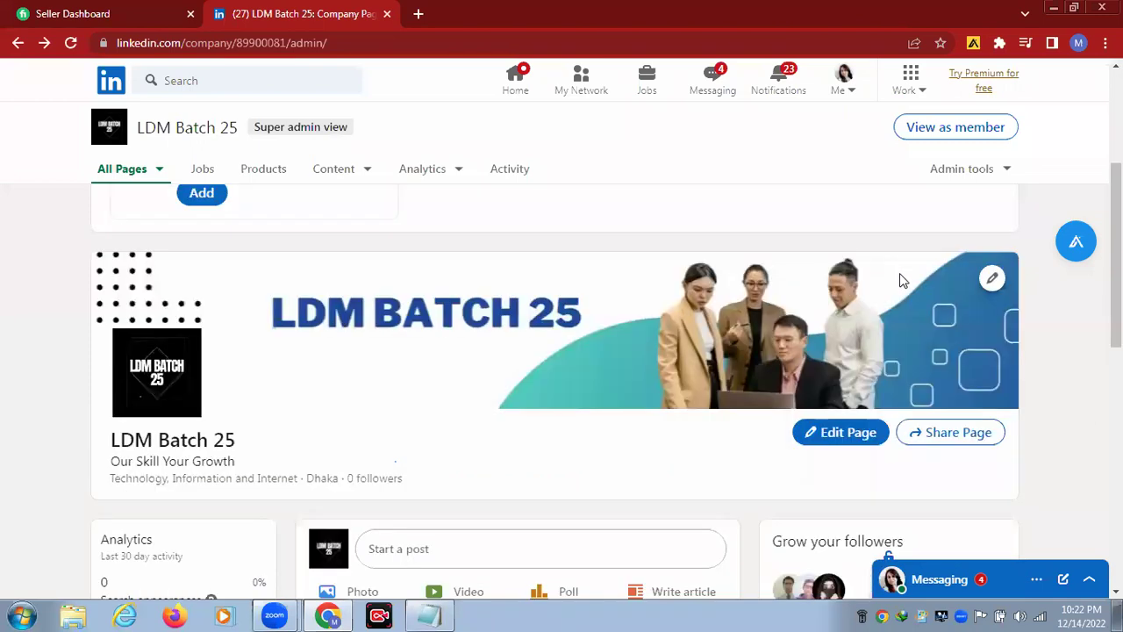
{"action": "scroll", "coordinate": [902, 280], "scroll_direction": "down", "scroll_amount": 5}
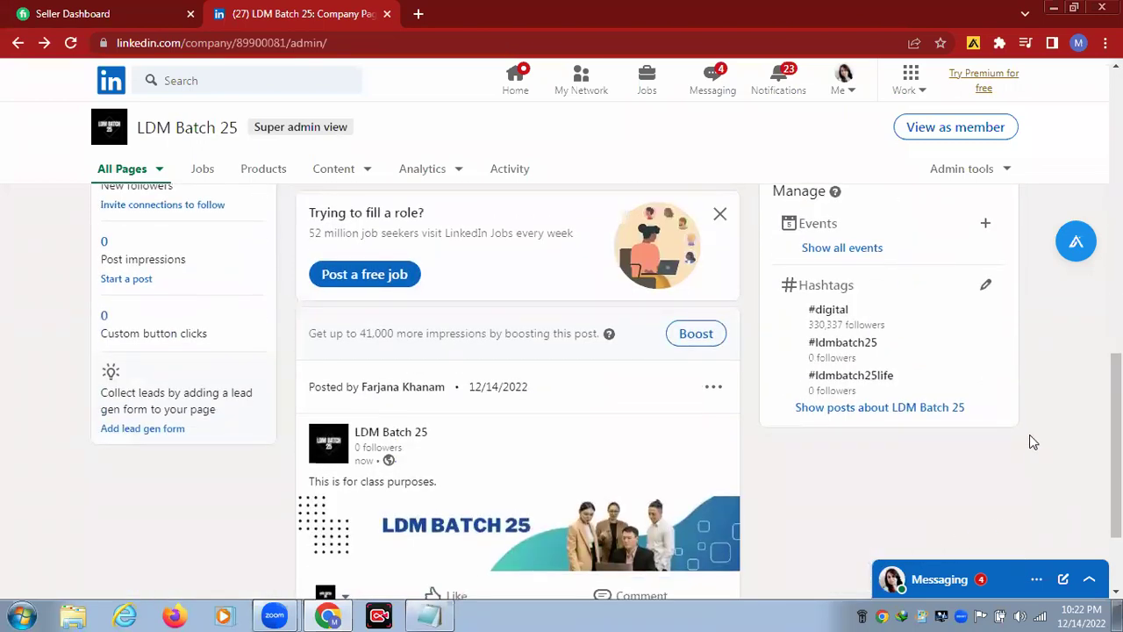
{"action": "scroll", "coordinate": [1028, 438], "scroll_direction": "down", "scroll_amount": 2}
{"action": "scroll", "coordinate": [1029, 435], "scroll_direction": "down", "scroll_amount": 1}
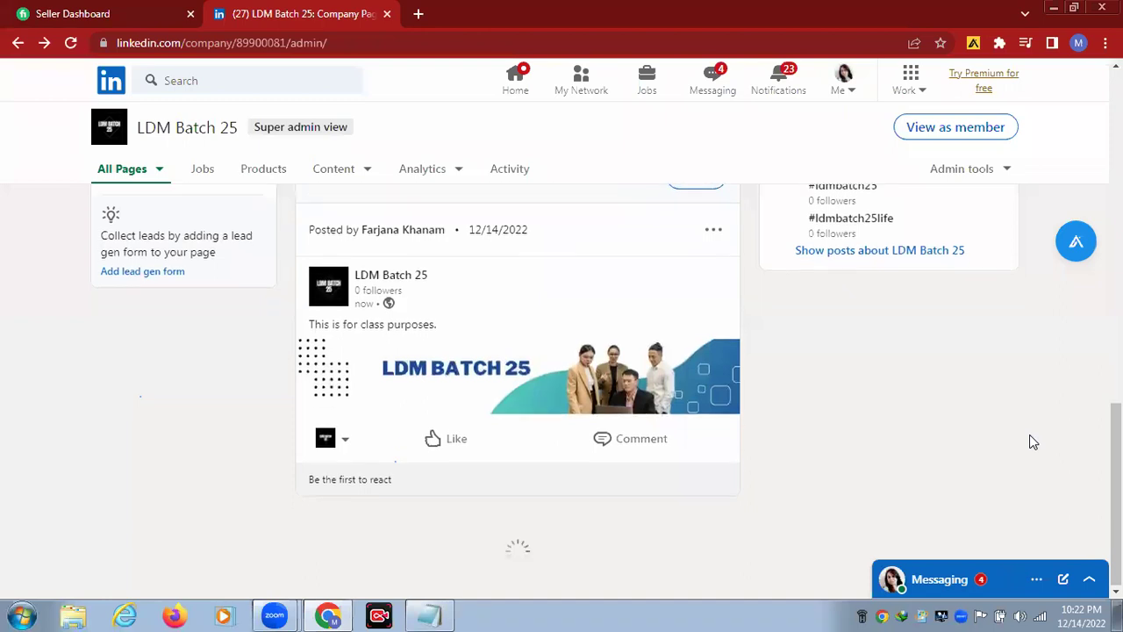
{"action": "scroll", "coordinate": [1030, 435], "scroll_direction": "up", "scroll_amount": 10}
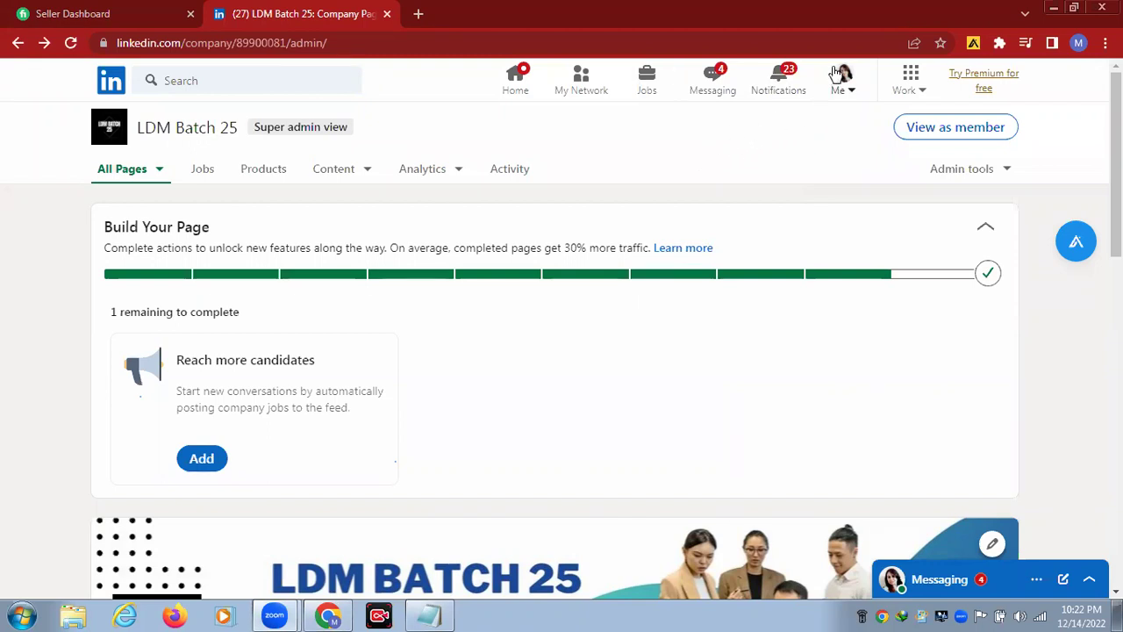
Start writing an article from the home feed, with LDM Batch 25 chosen as its publisher
{"action": "left_click", "coordinate": [515, 77]}
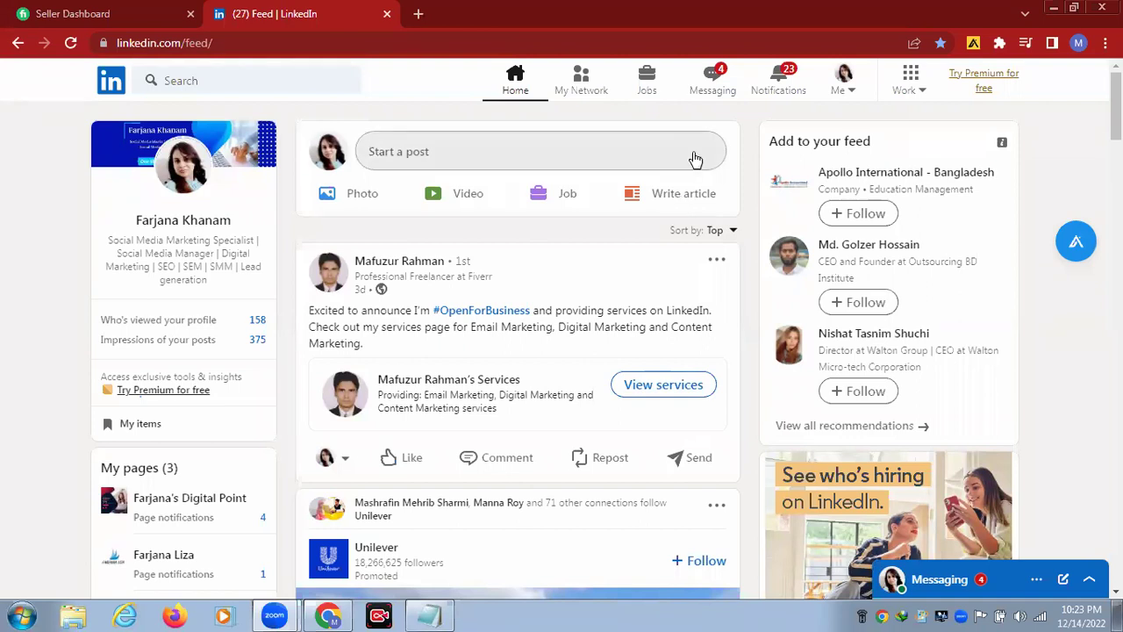
{"action": "left_click", "coordinate": [680, 202]}
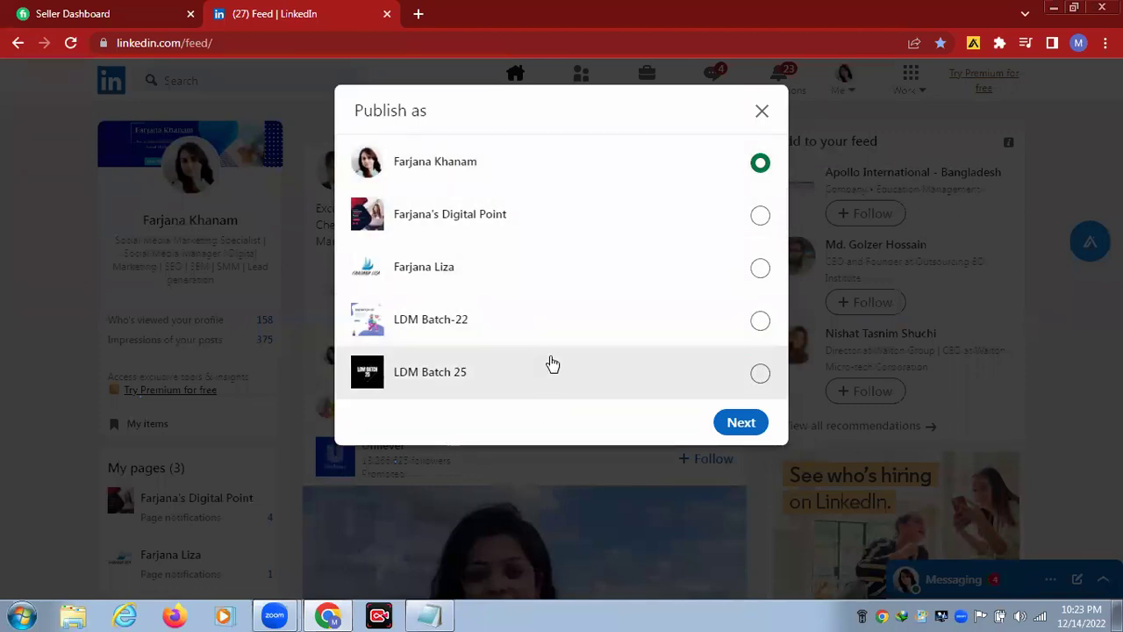
{"action": "left_click", "coordinate": [760, 375]}
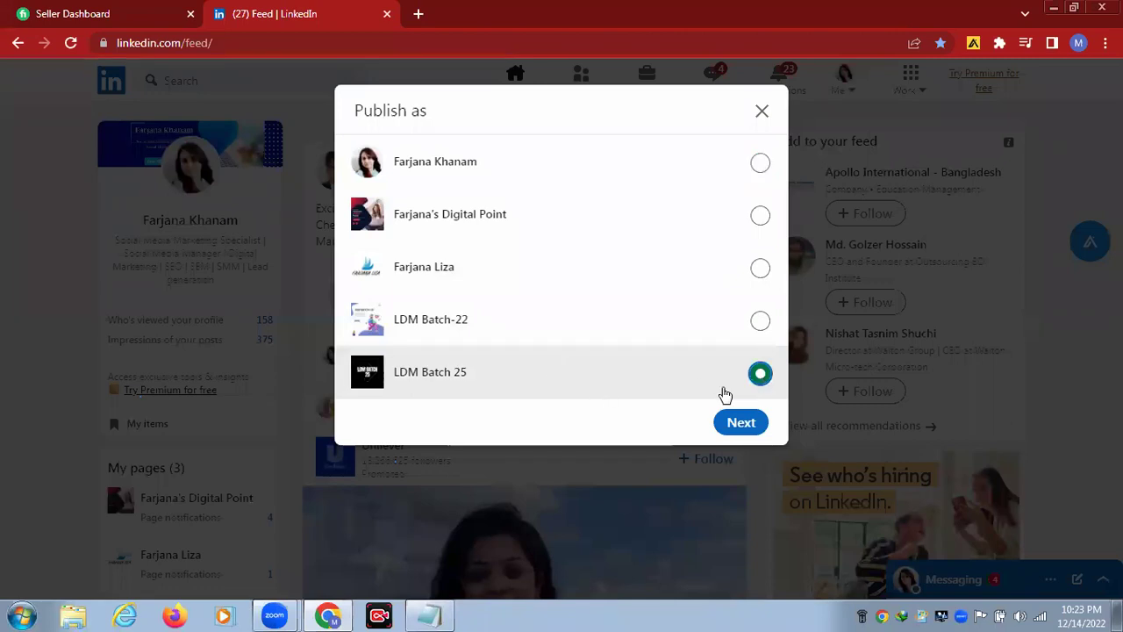
{"action": "left_click", "coordinate": [741, 424]}
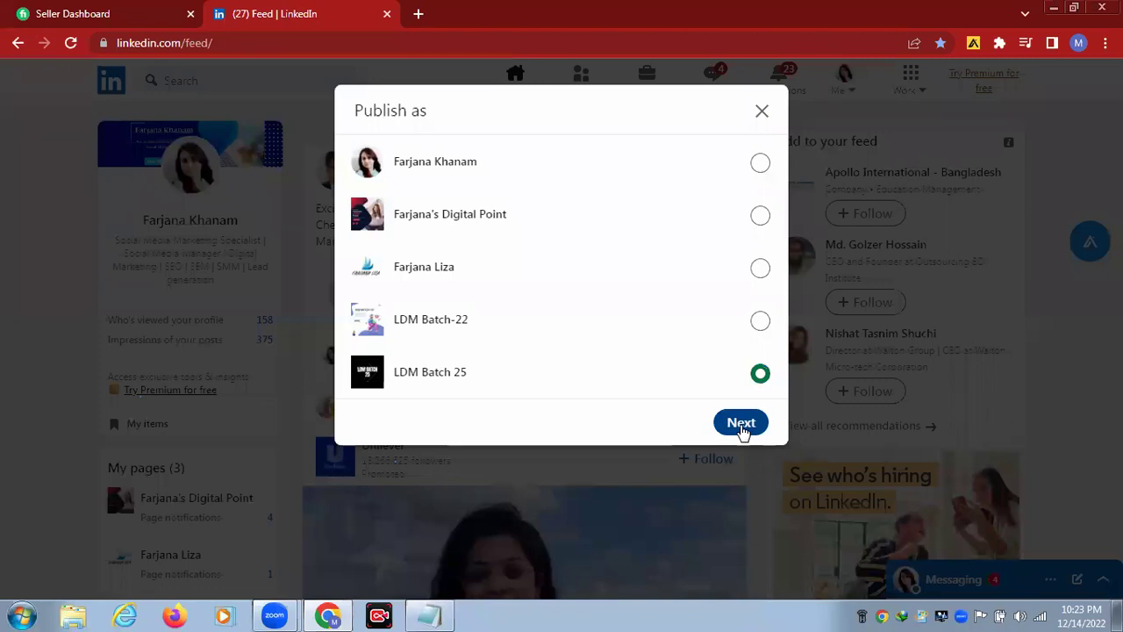